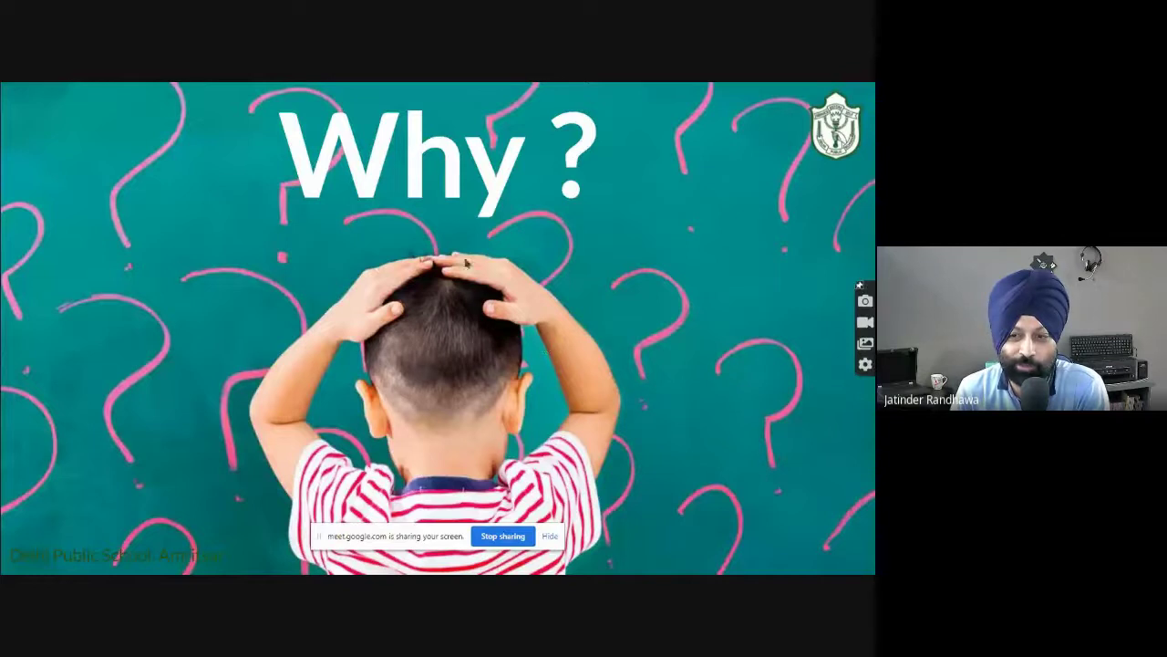
# Play the last Why? slide animation and advance to the 'All-in-one place' slide.
pyautogui.click(575, 344)
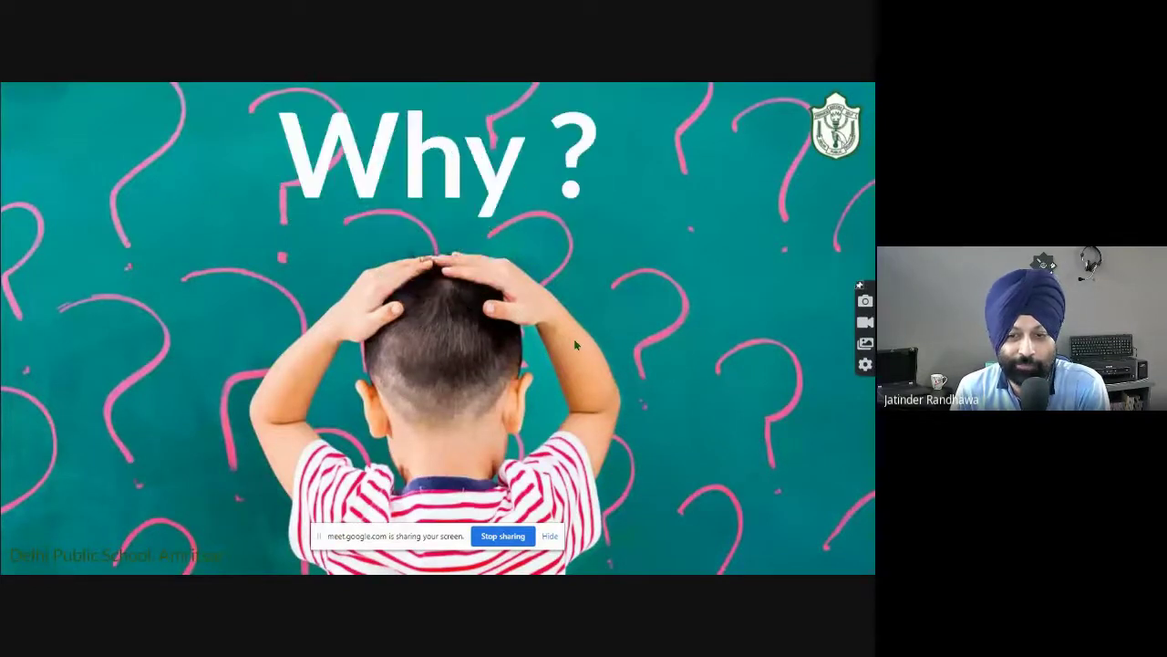
pyautogui.click(576, 344)
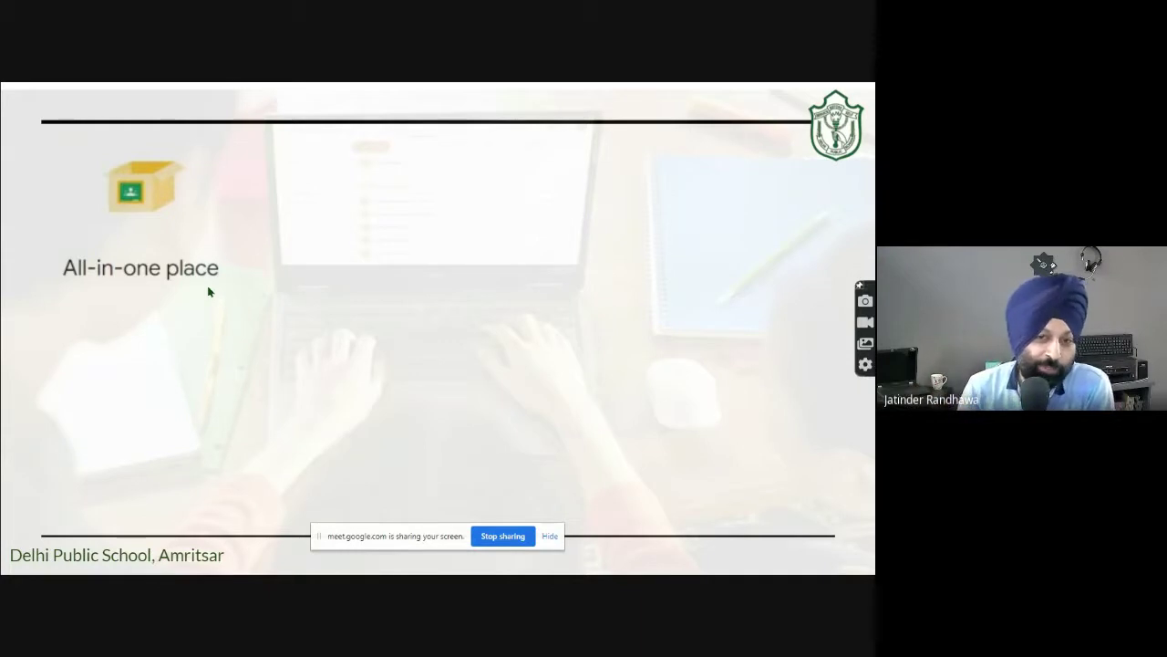
# Reveal the Easy to use, collaboration, anywhere-access and save-time points, then advance to the Gmail slide.
pyautogui.click(399, 315)
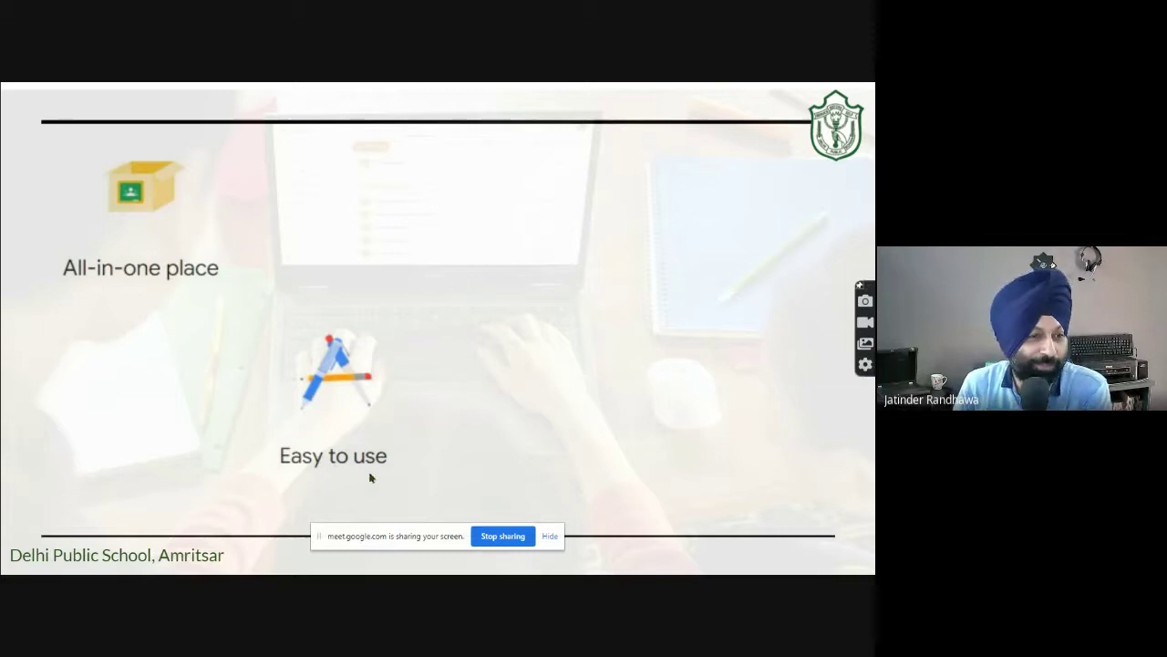
pyautogui.click(496, 362)
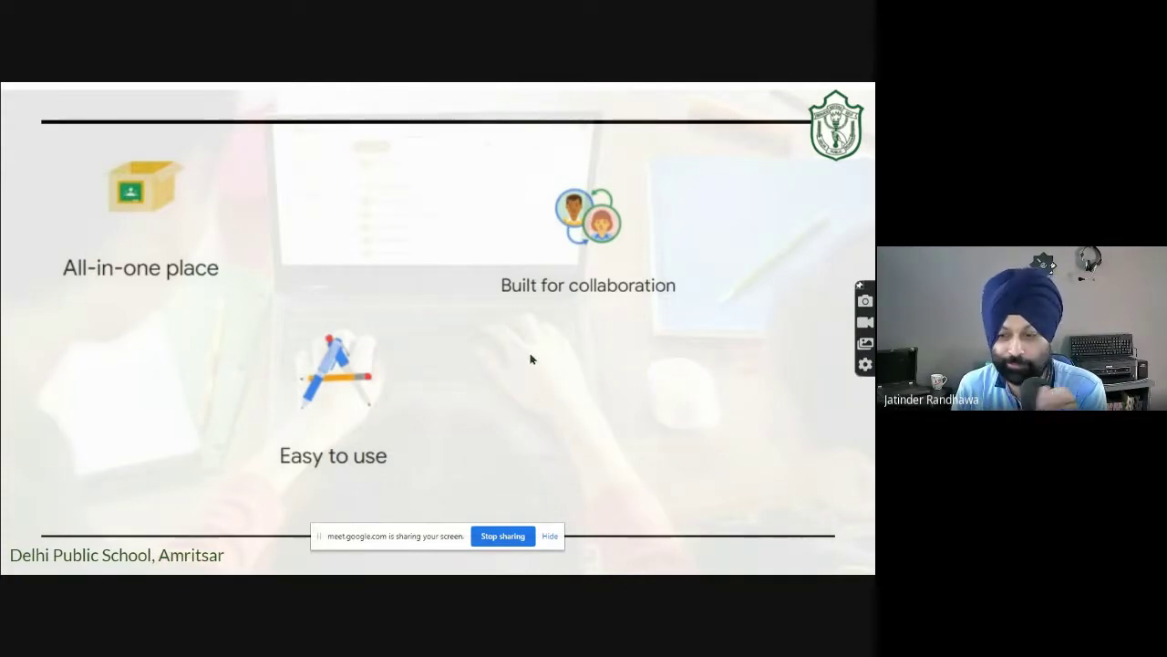
pyautogui.press('Right')
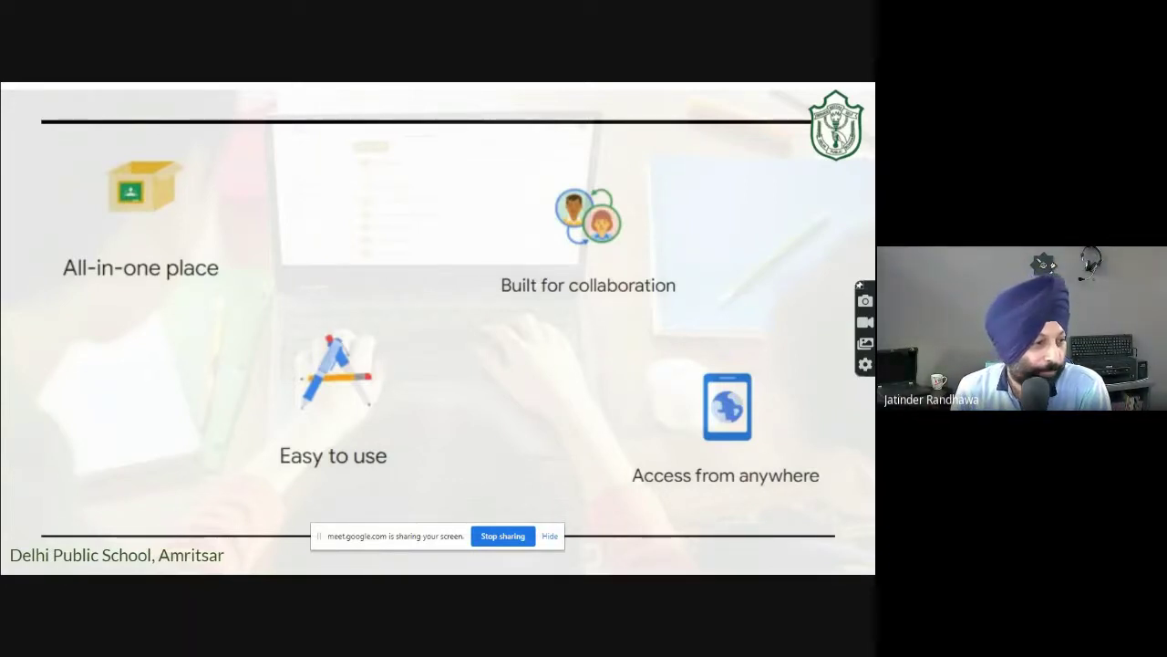
pyautogui.press('Right')
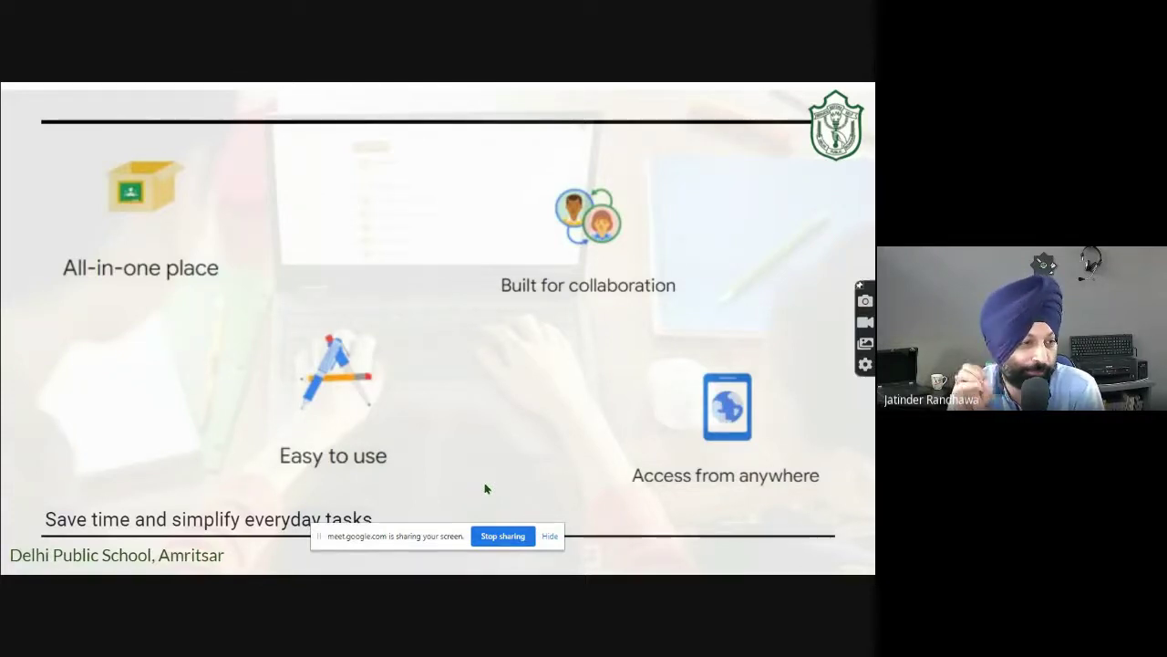
pyautogui.click(469, 362)
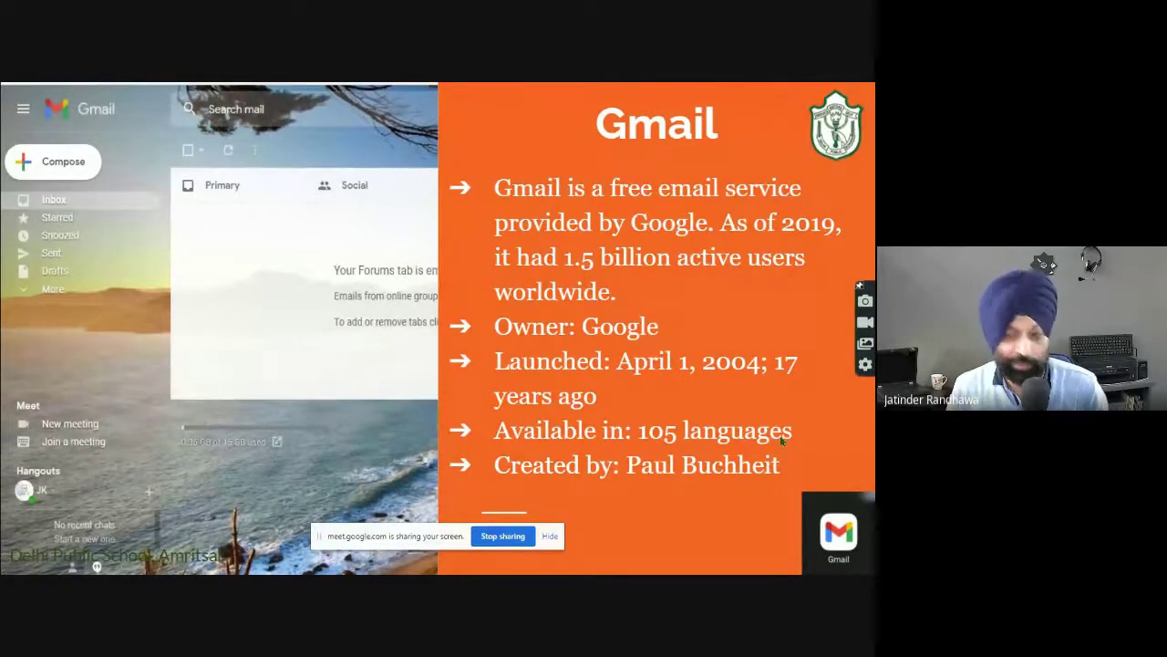
# Switch from the slideshow to the browser showing the Gmail inbox.
pyautogui.hotkey('alt', 'Tab')
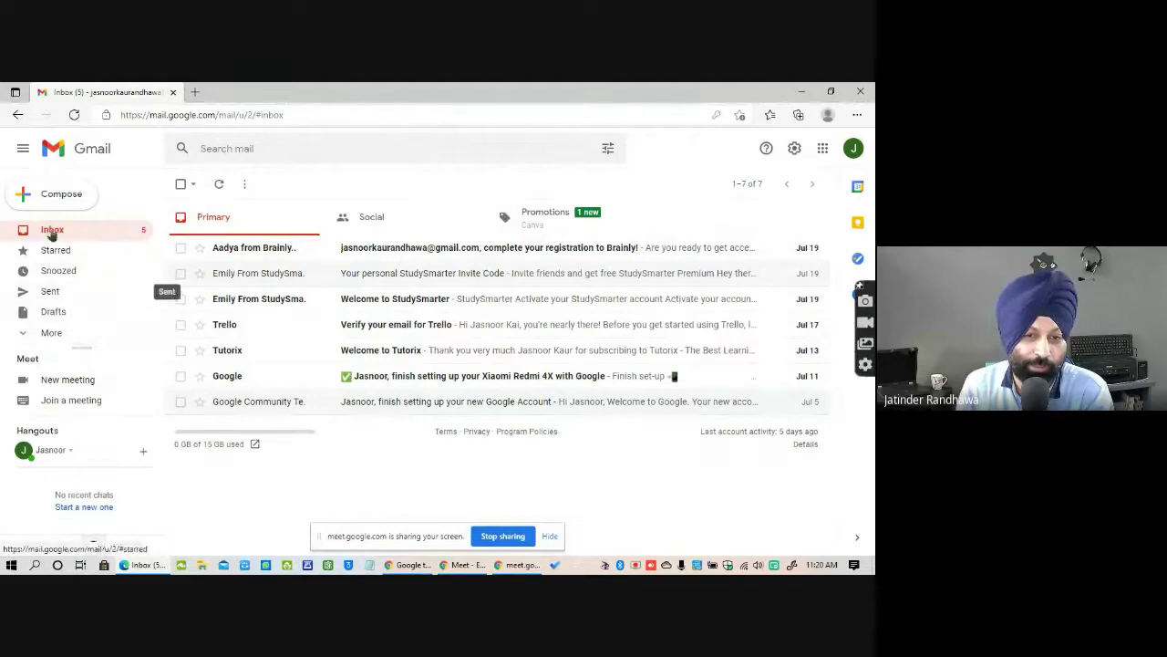
# Show the empty Sent folder, expand and scroll the labels, then start a new message.
pyautogui.click(50, 294)
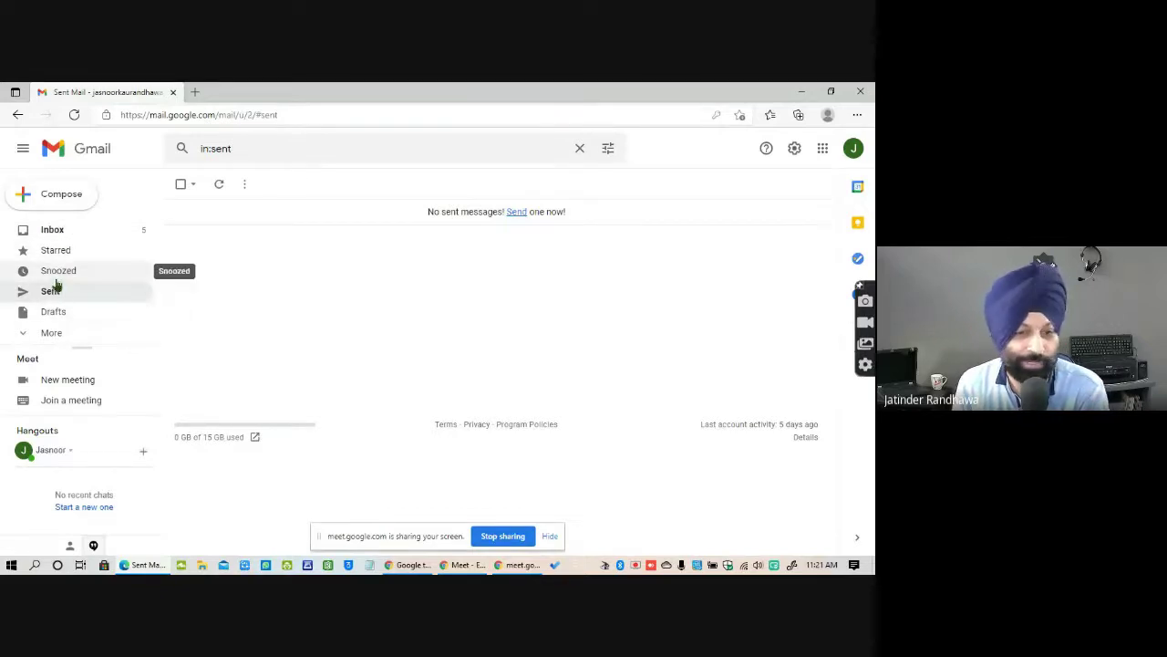
pyautogui.click(53, 334)
pyautogui.moveTo(161, 254); pyautogui.dragTo(162, 298)
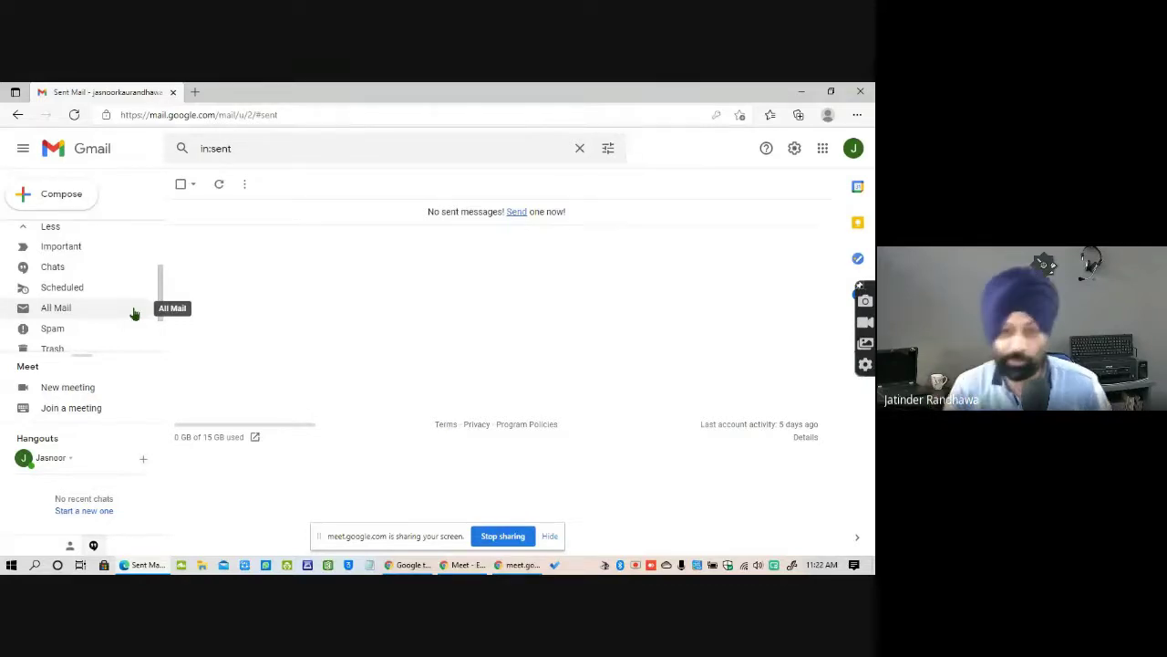
pyautogui.click(73, 202)
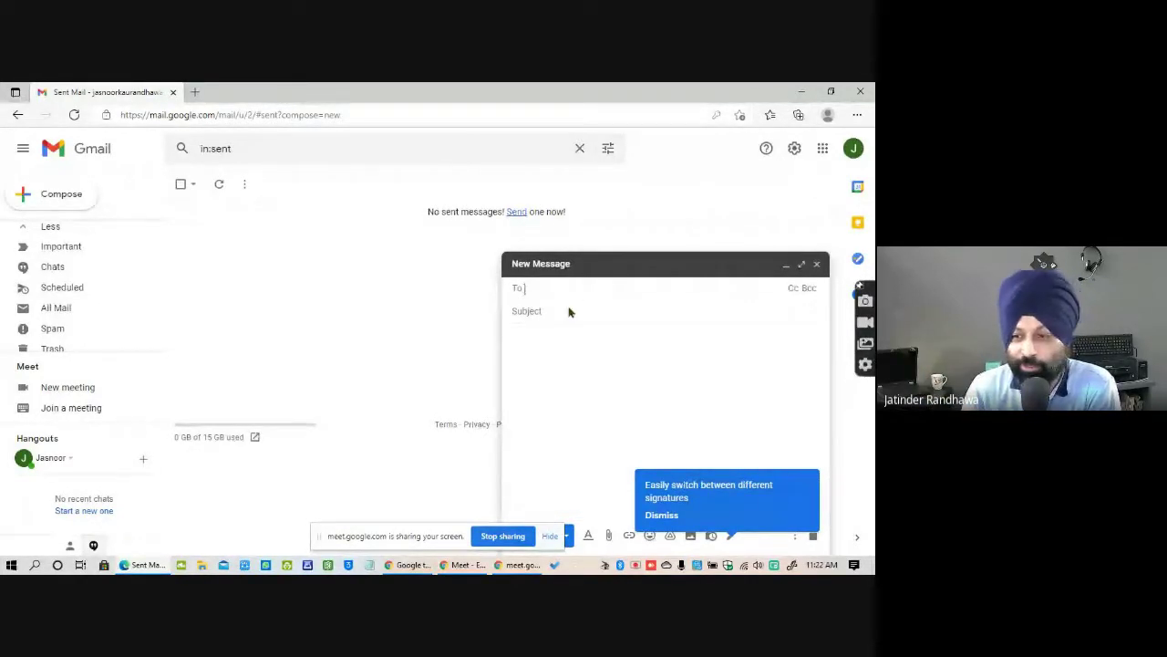
# Add a Cc recipient field to the new message.
pyautogui.click(792, 288)
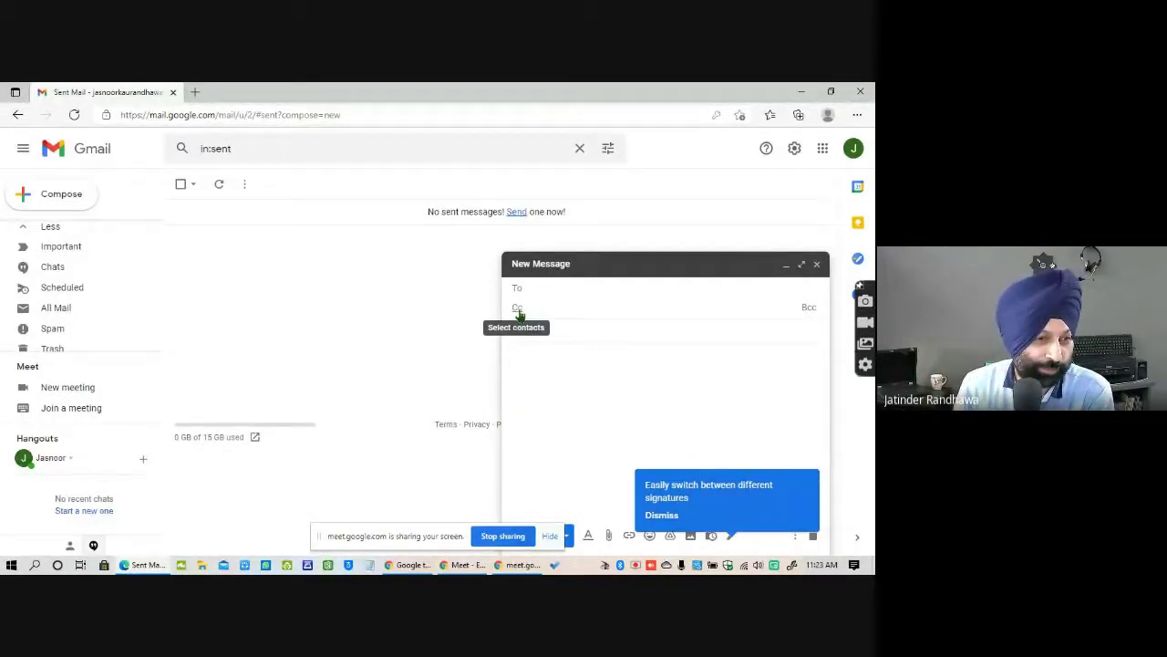
# Add a Bcc recipient field to the new message.
pyautogui.click(809, 309)
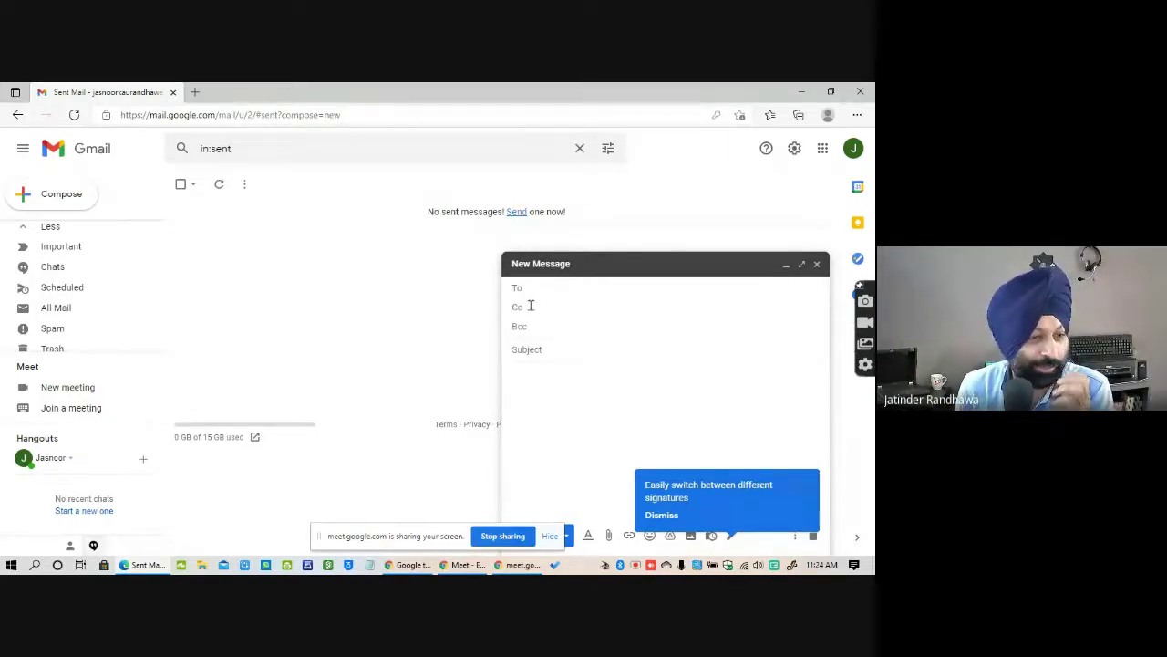
# Enter the subject 'Reset My Password', correcting typos, and move into the body.
pyautogui.click(553, 349)
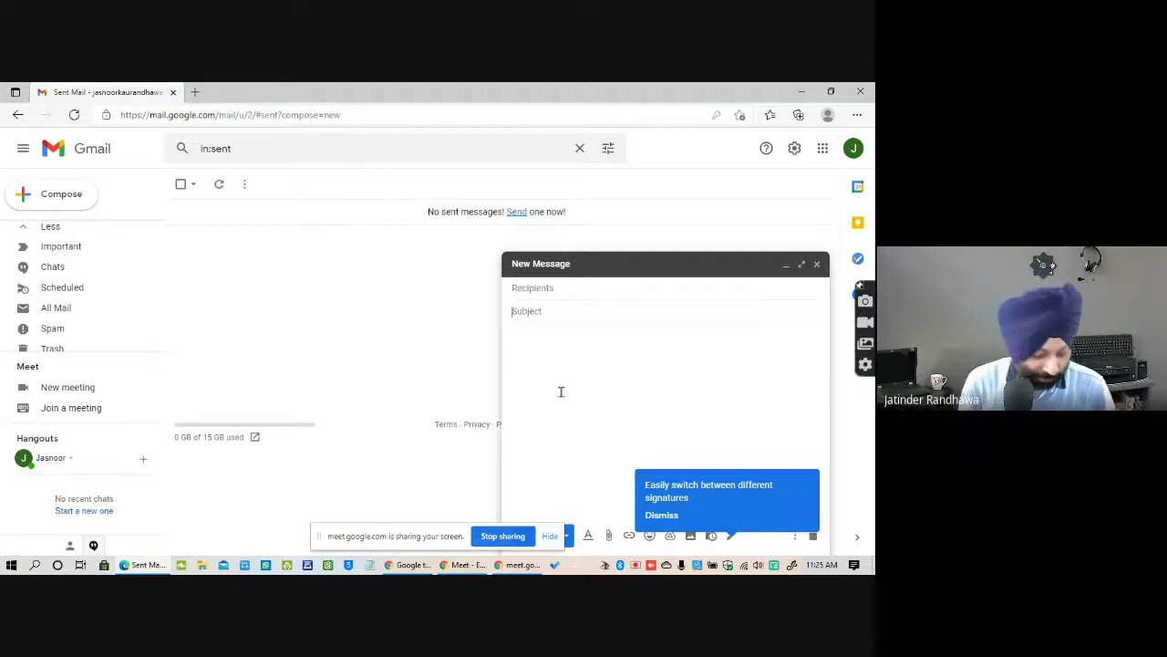
pyautogui.write('Fo')
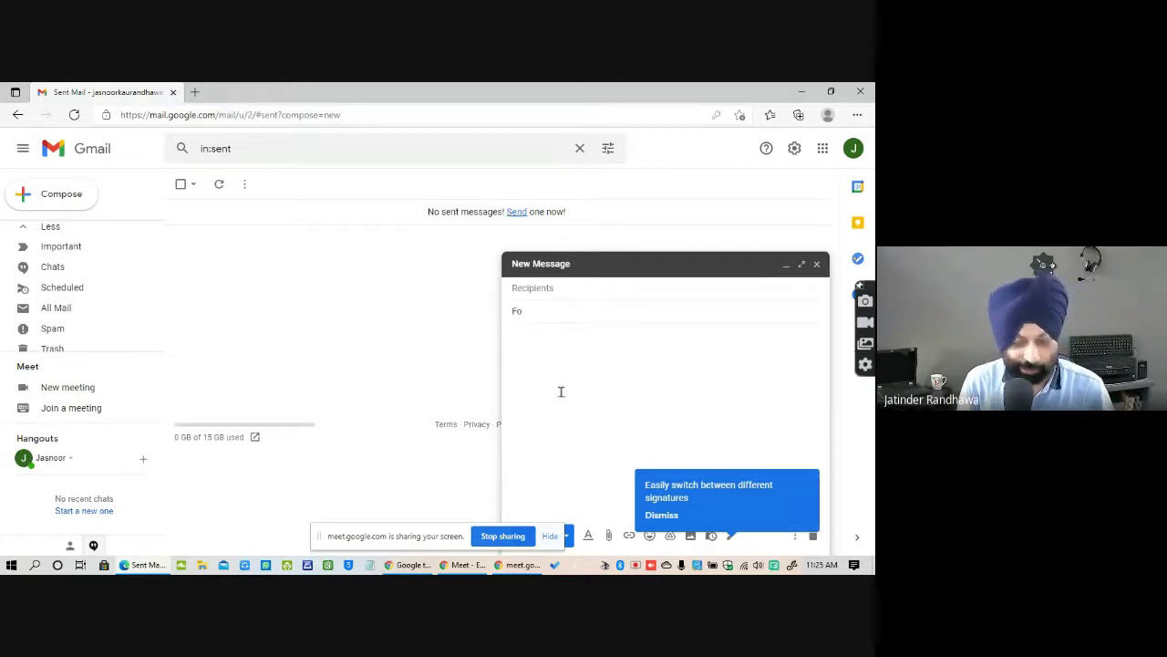
pyautogui.press('BackSpace')
pyautogui.press('BackSpace')
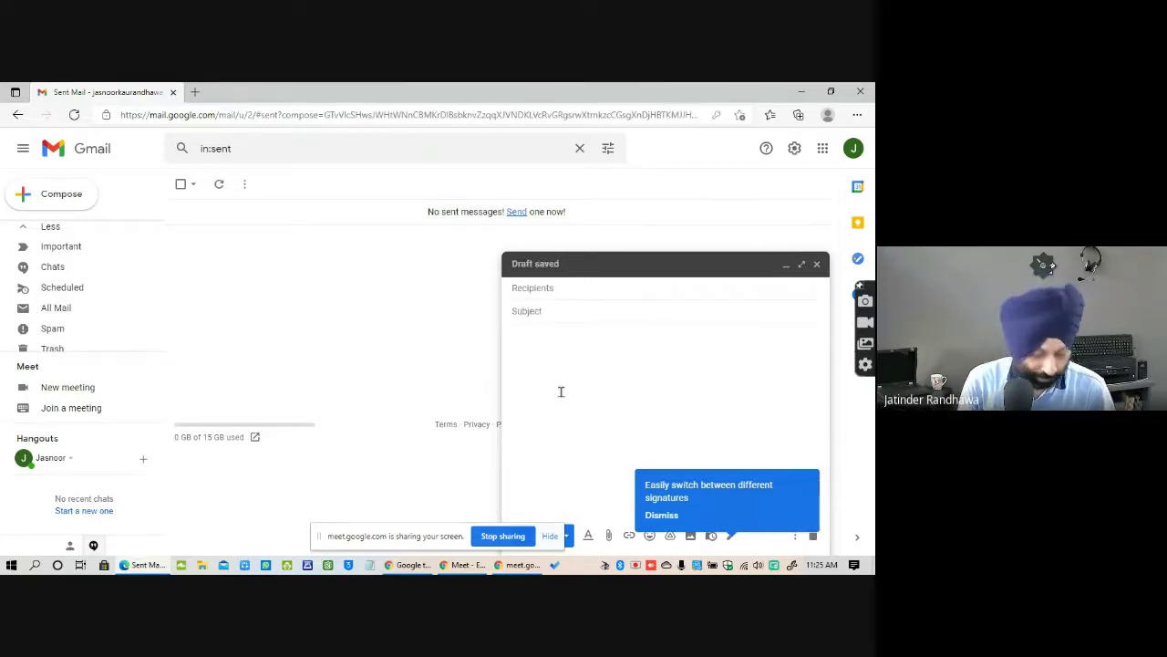
pyautogui.write('RTest')
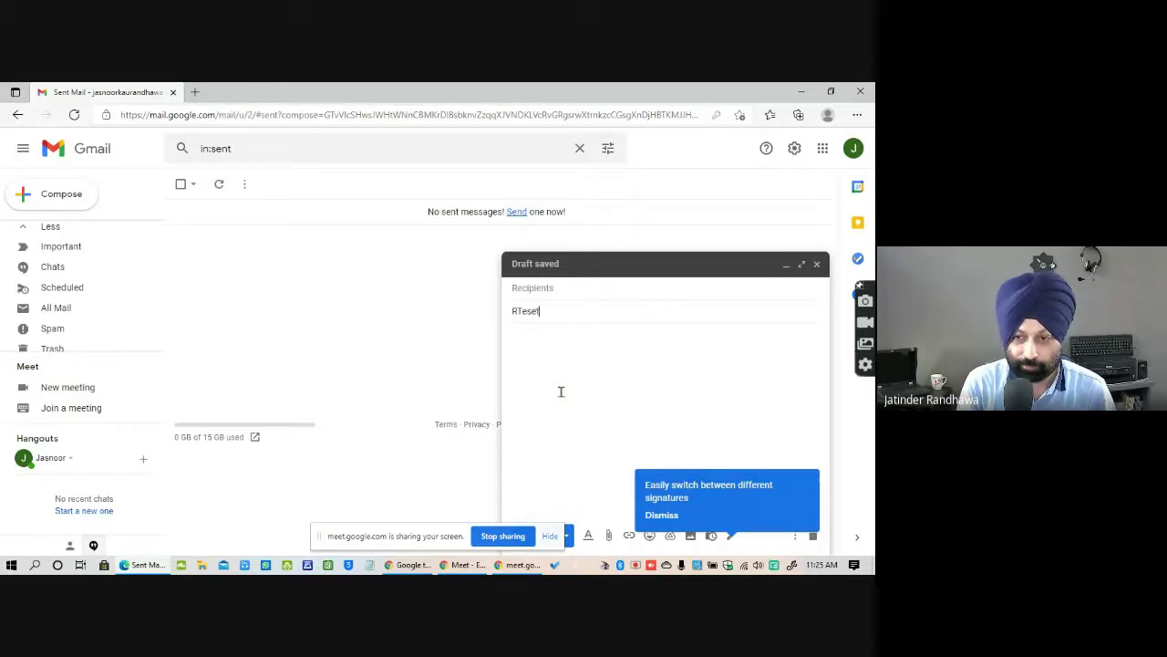
pyautogui.press('BackSpace')
pyautogui.press('BackSpace')
pyautogui.press('BackSpace')
pyautogui.press('BackSpace')
pyautogui.write('ese')
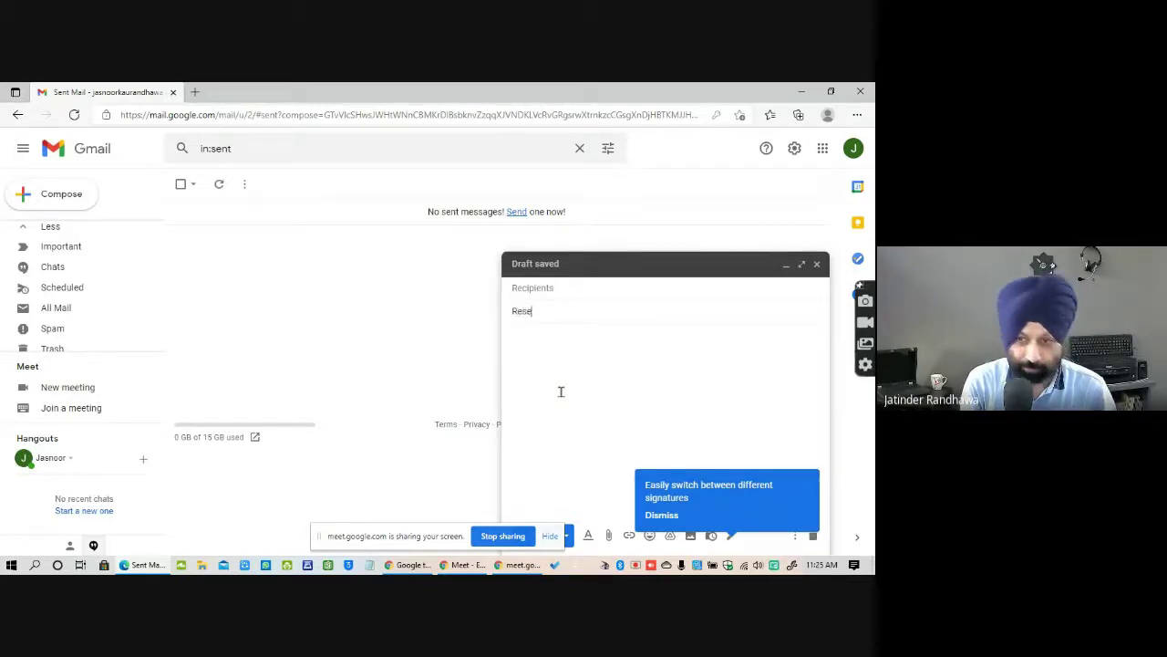
pyautogui.write('t My')
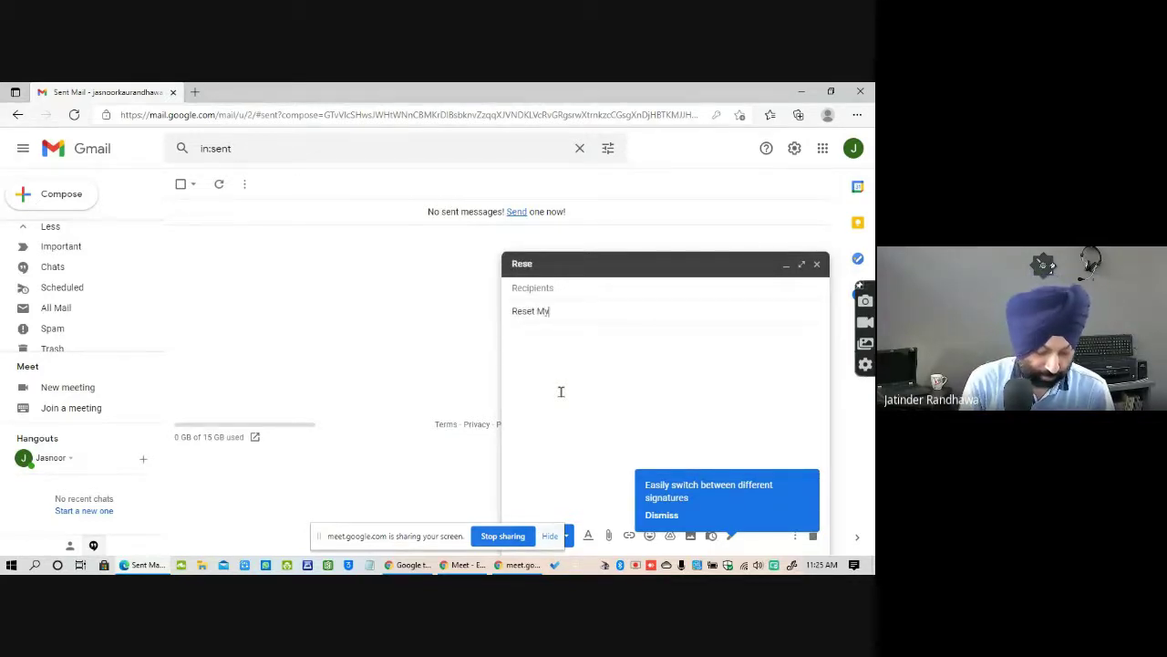
pyautogui.write(' Password')
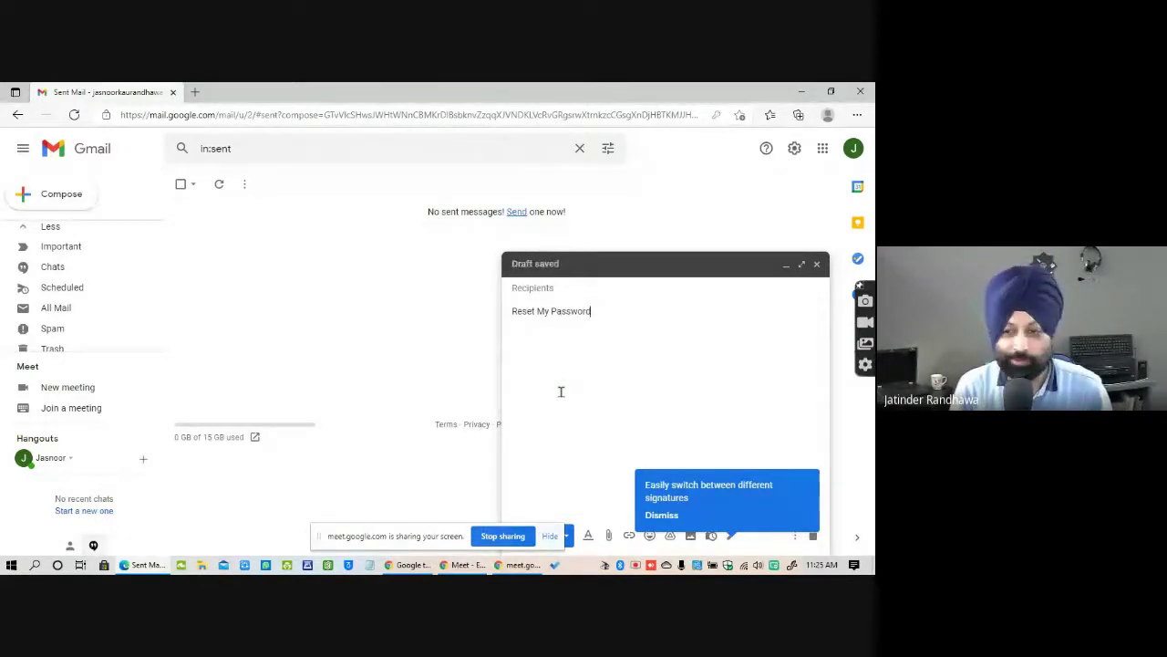
pyautogui.press('Tab')
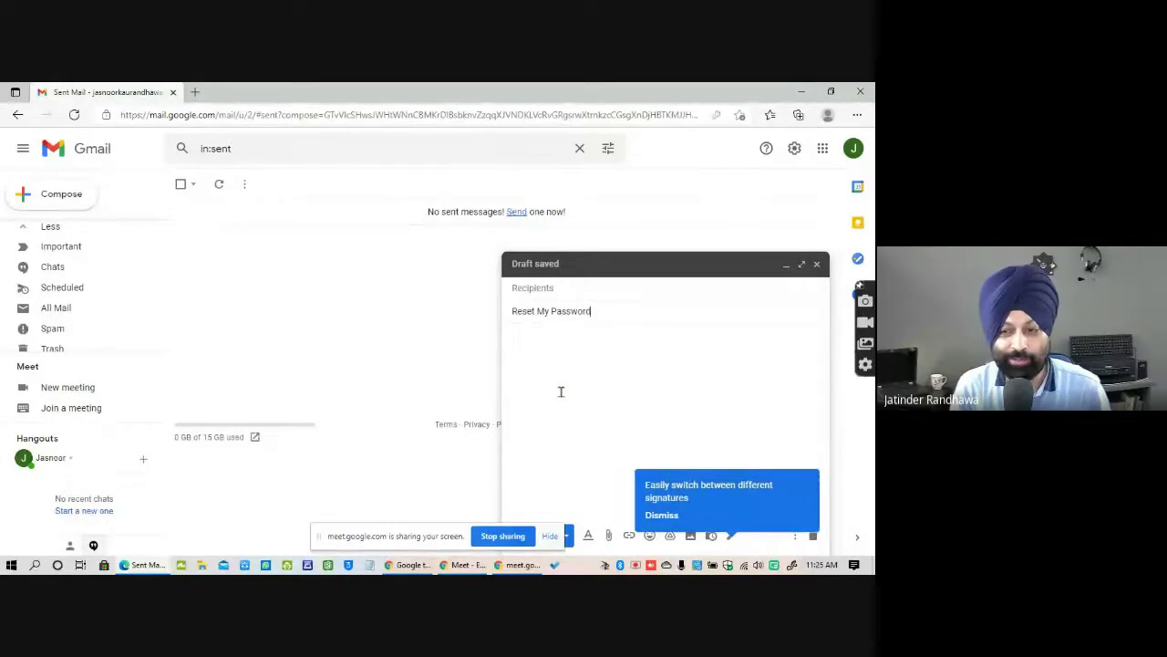
# Write 'Dear Sir,', the sender's name, admission number and 'Please reset my Emaild id password' in the body.
pyautogui.press('Return')
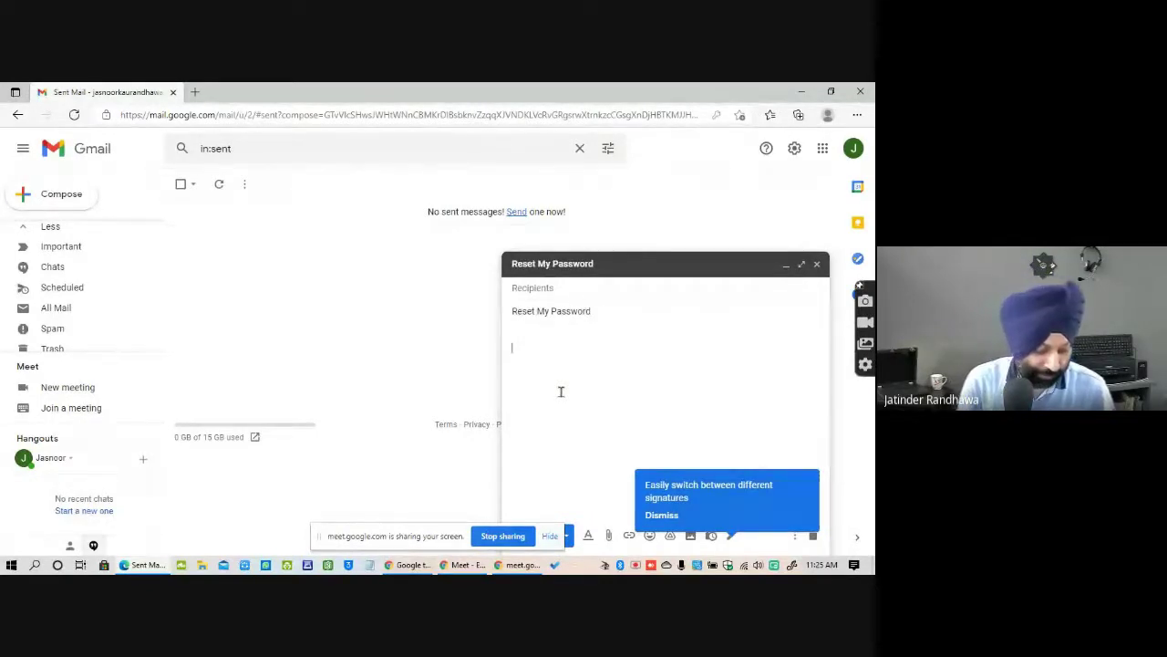
pyautogui.write('Dear Sir,')
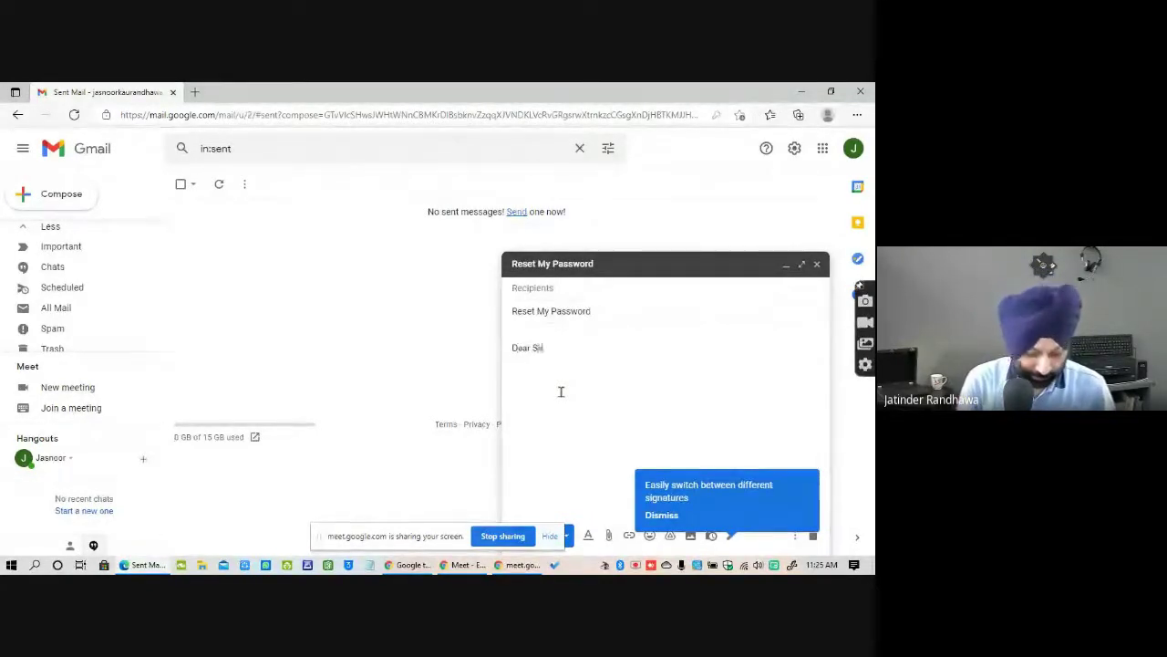
pyautogui.press('Return')
pyautogui.write('My')
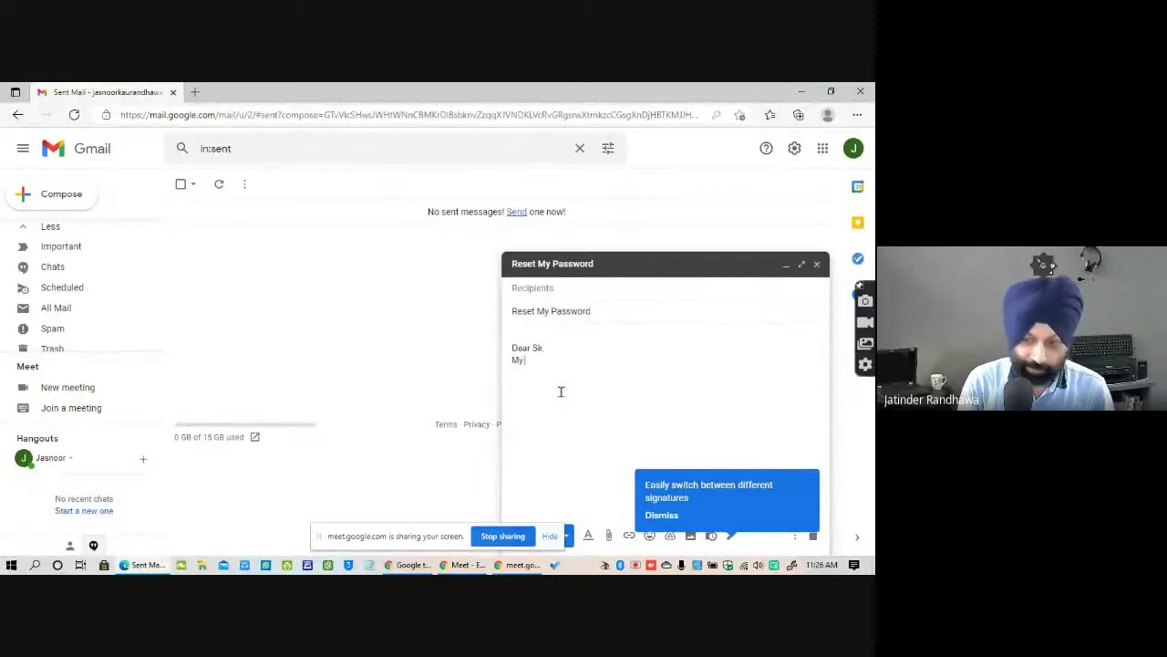
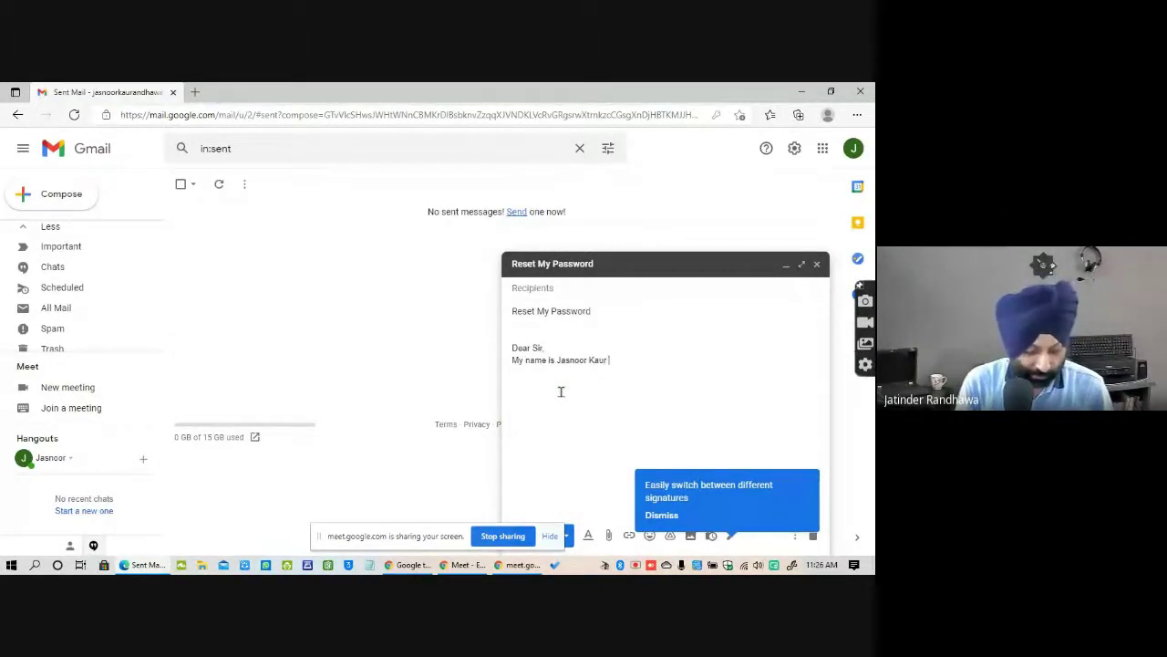
pyautogui.press('Return')
pyautogui.write('Admission')
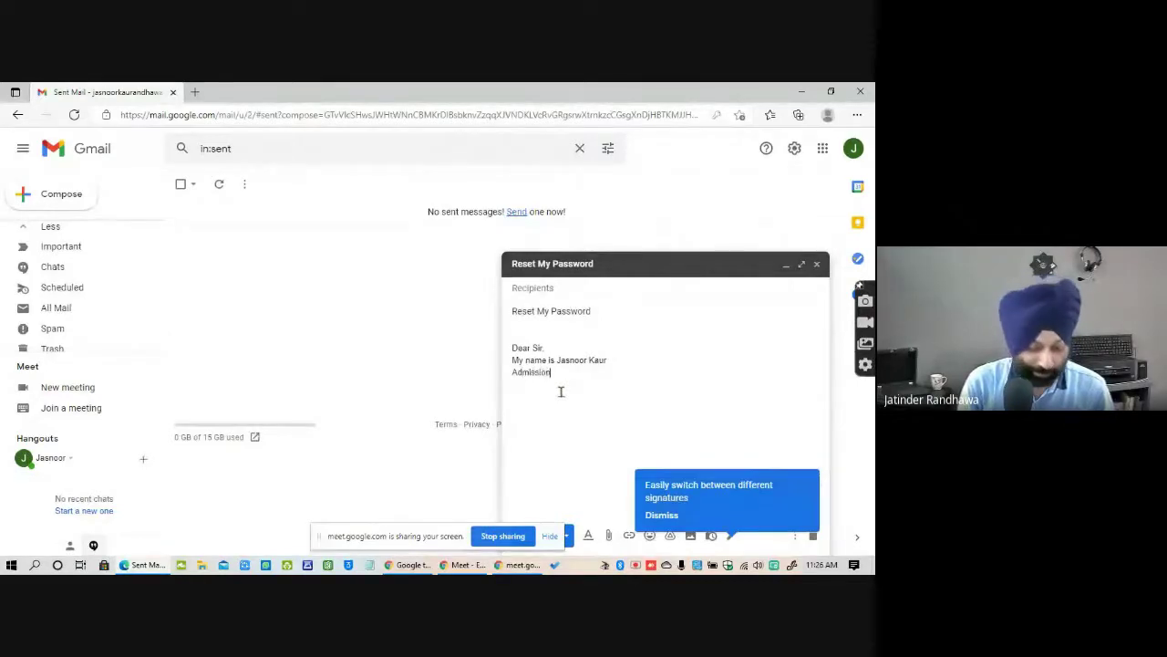
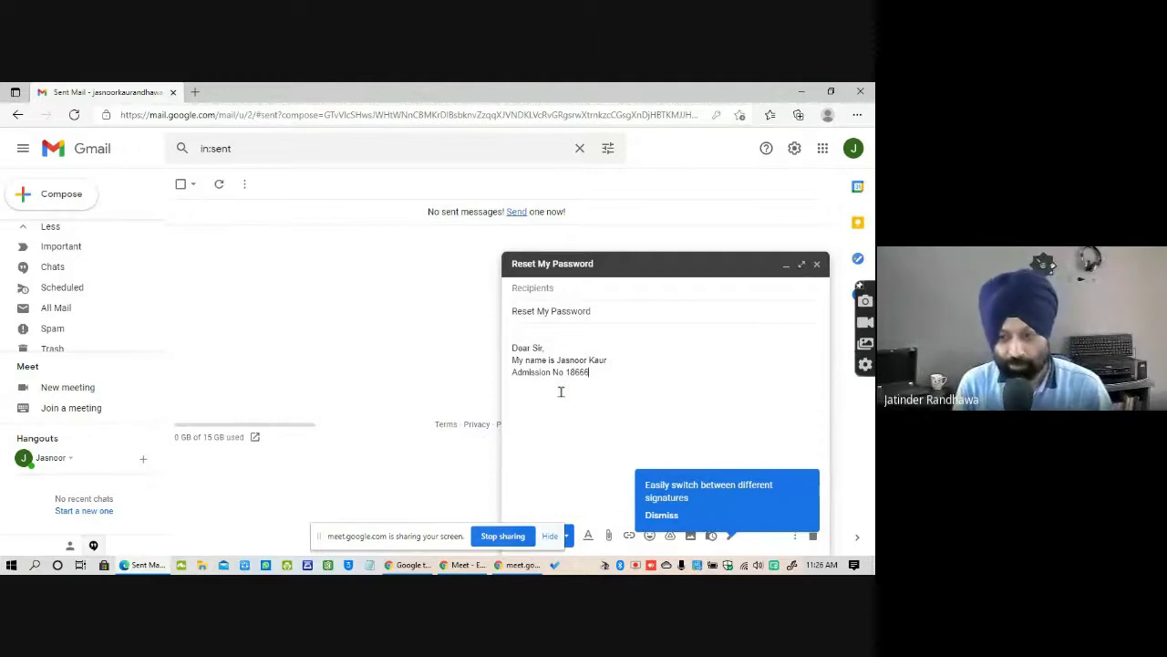
pyautogui.press('Return')
pyautogui.press('Return')
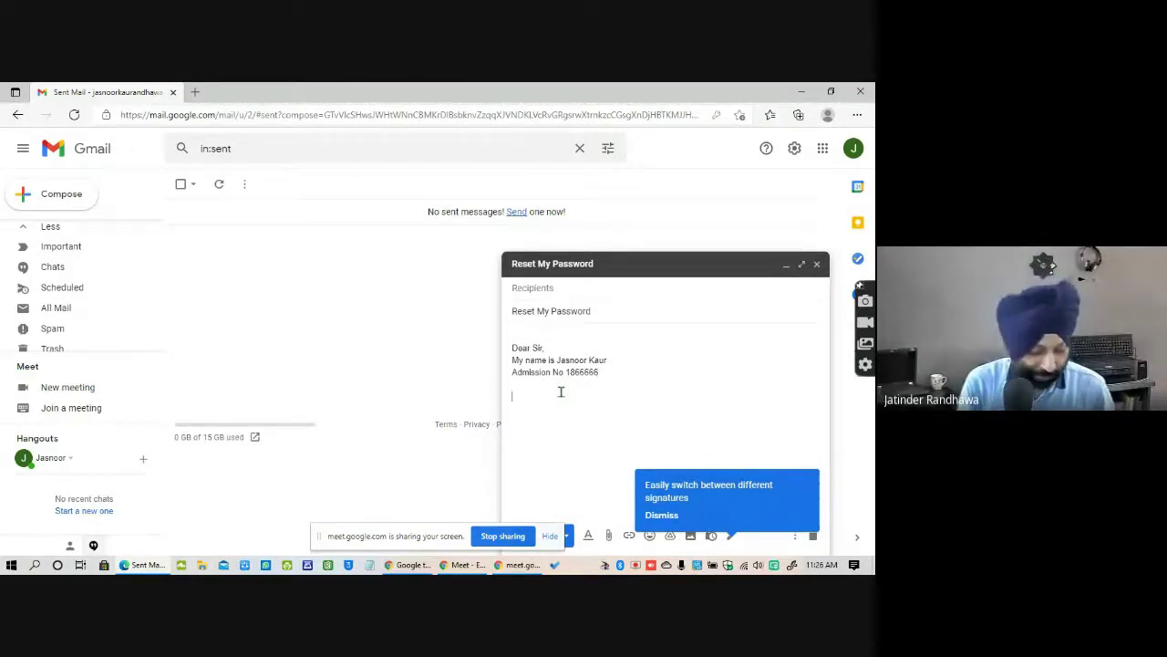
pyautogui.write('Please re')
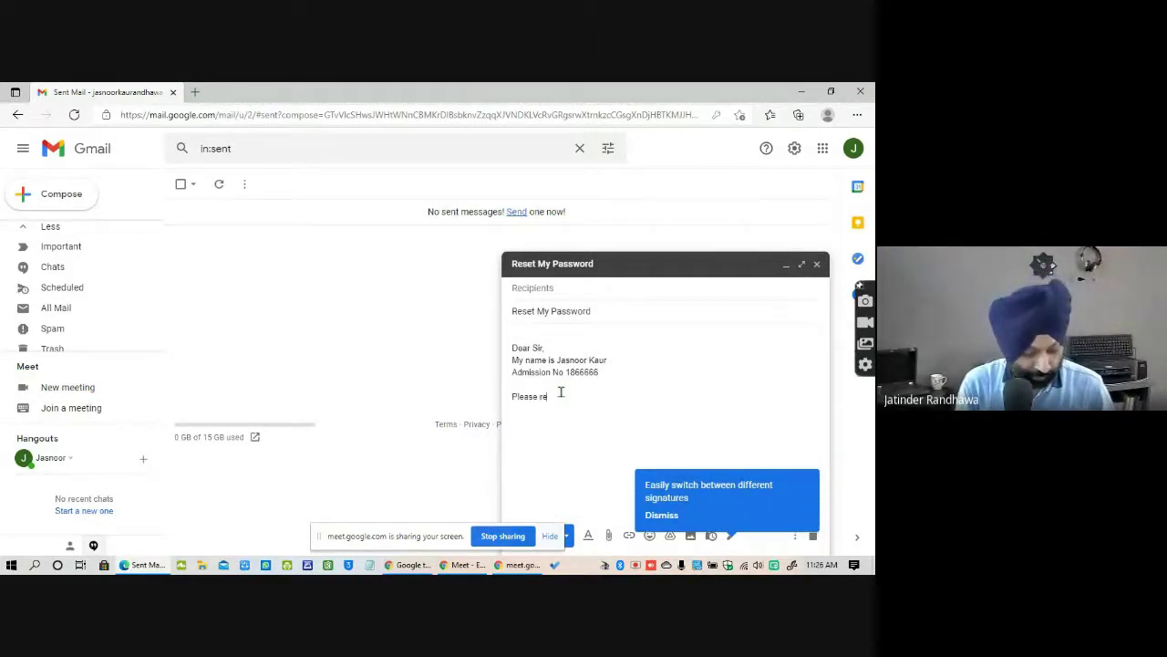
pyautogui.write('set my ')
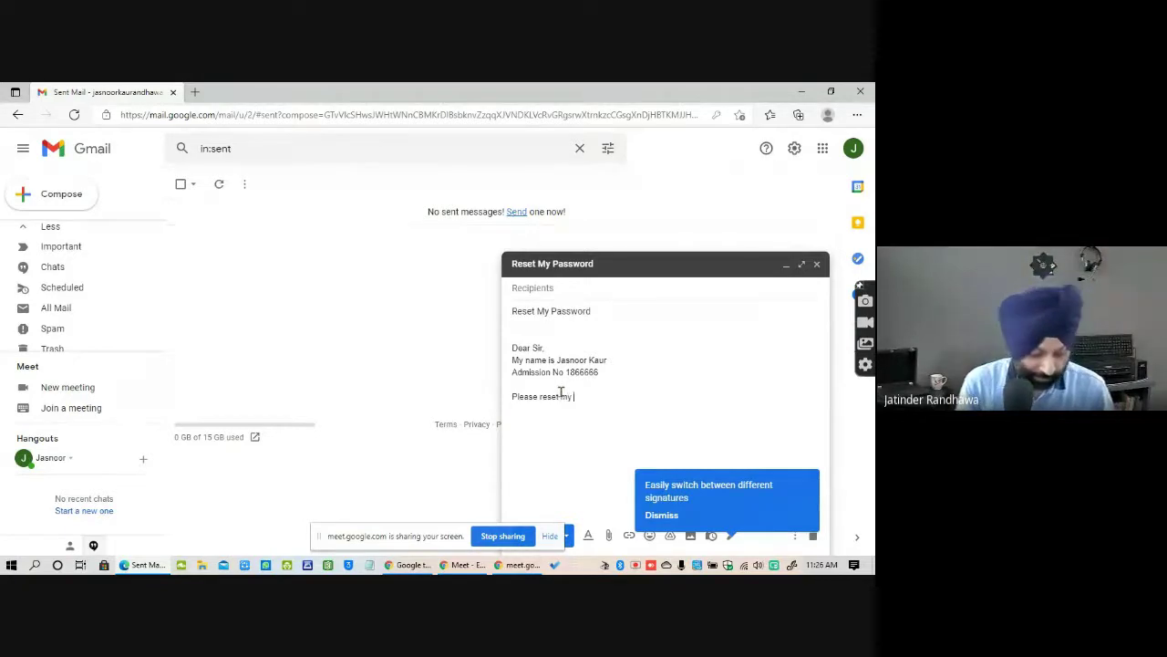
pyautogui.write('Emaild id ')
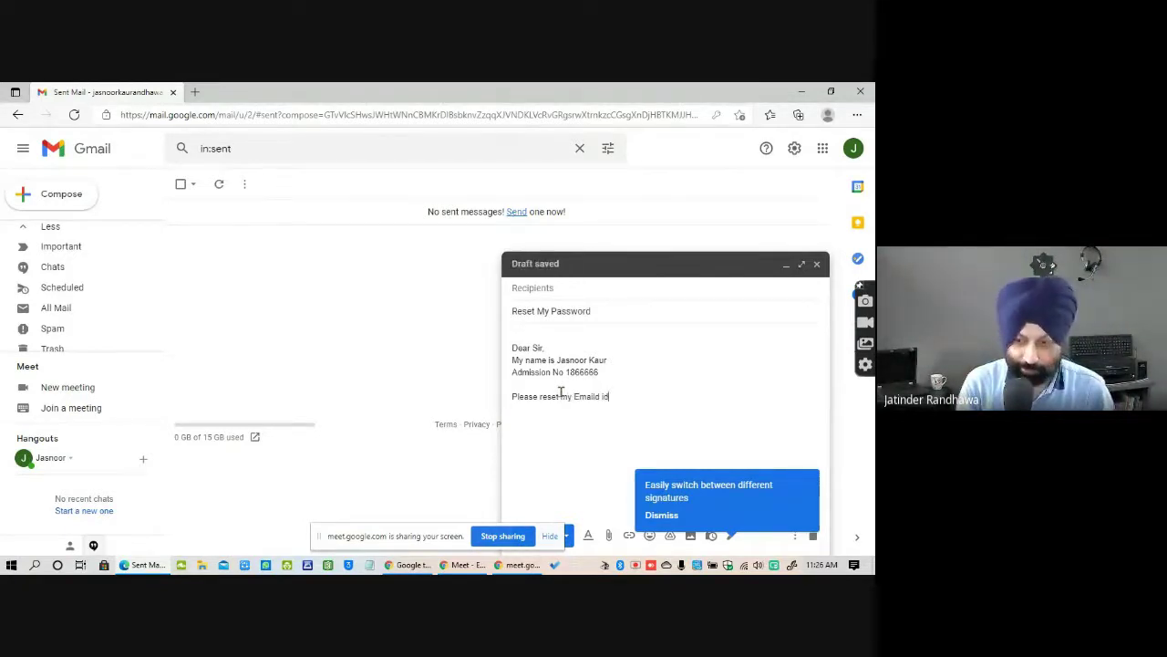
pyautogui.write('password')
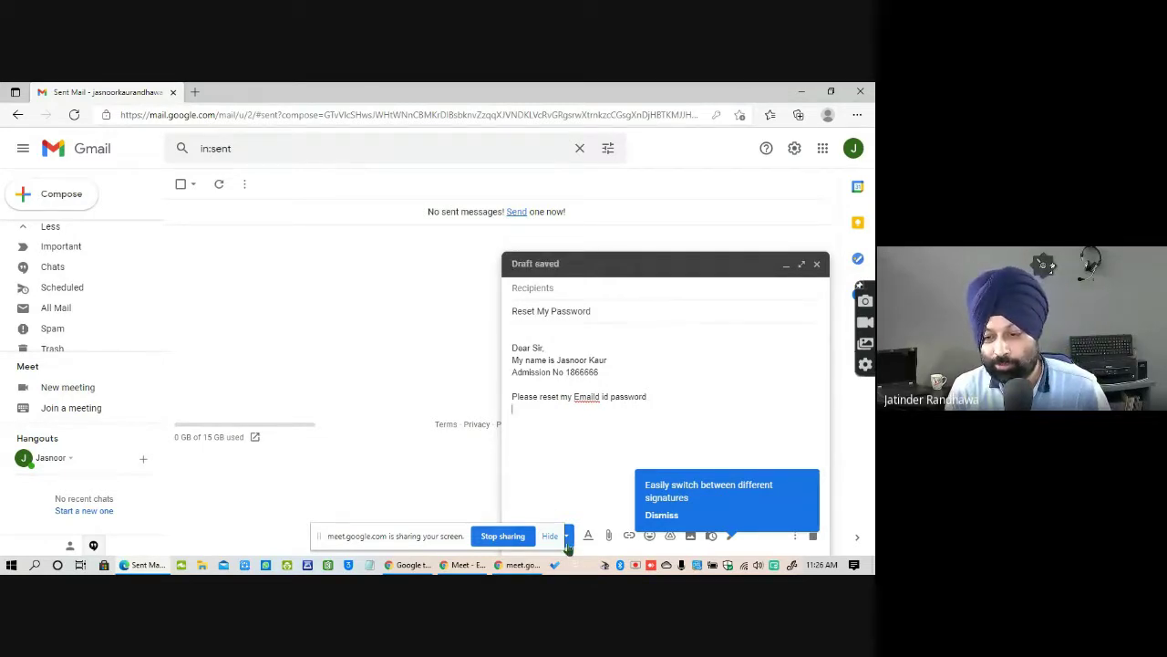
pyautogui.click(550, 535)
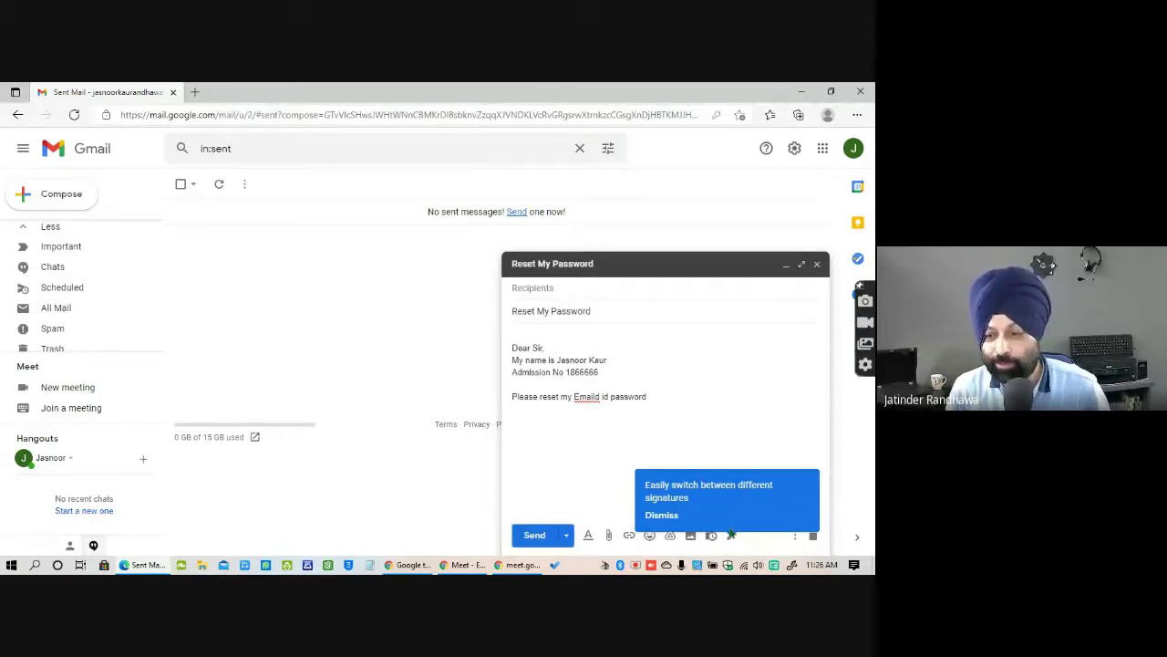
# Dismiss the 'Easily switch between different signatures' tip in the compose window.
pyautogui.click(661, 515)
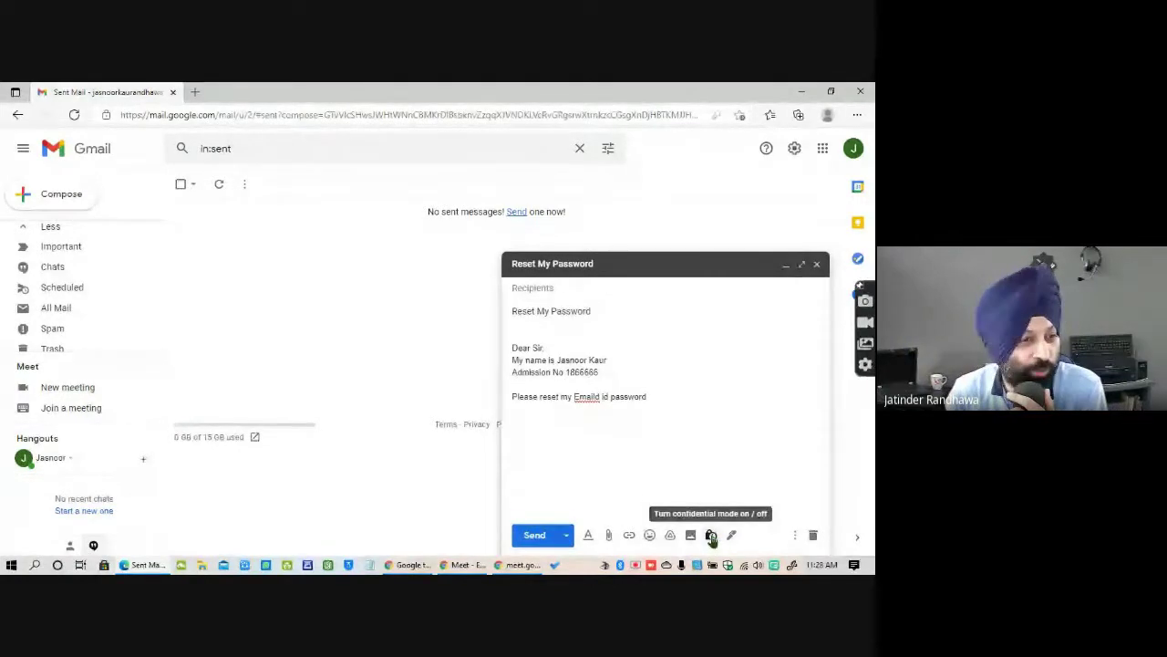
pyautogui.click(712, 535)
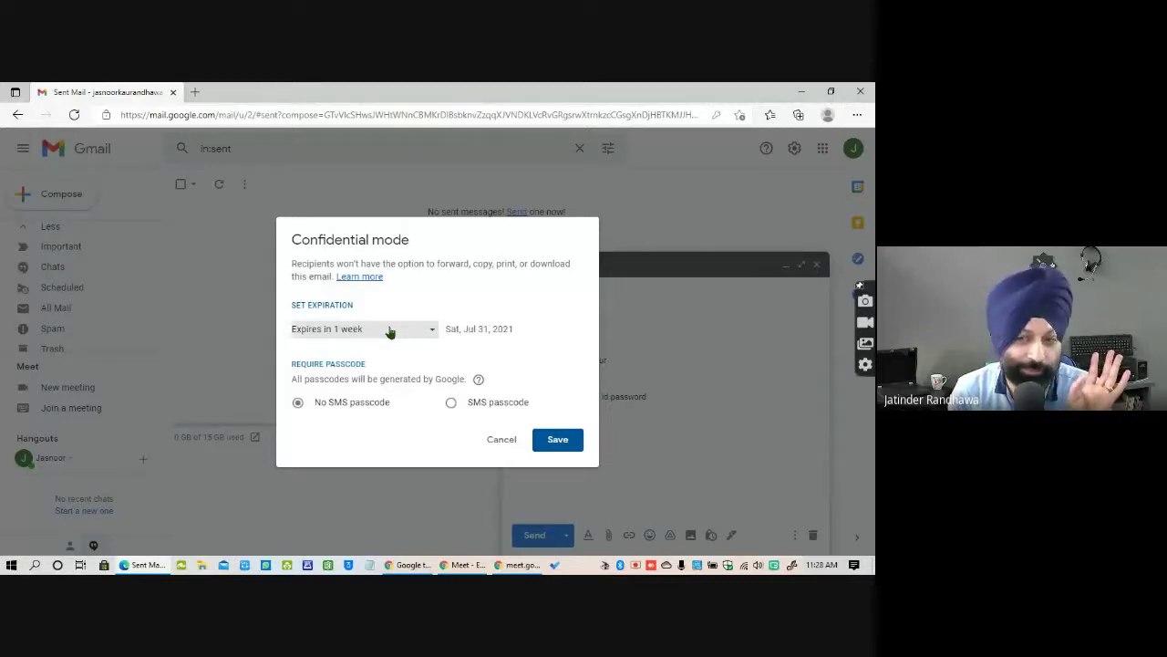
pyautogui.click(390, 330)
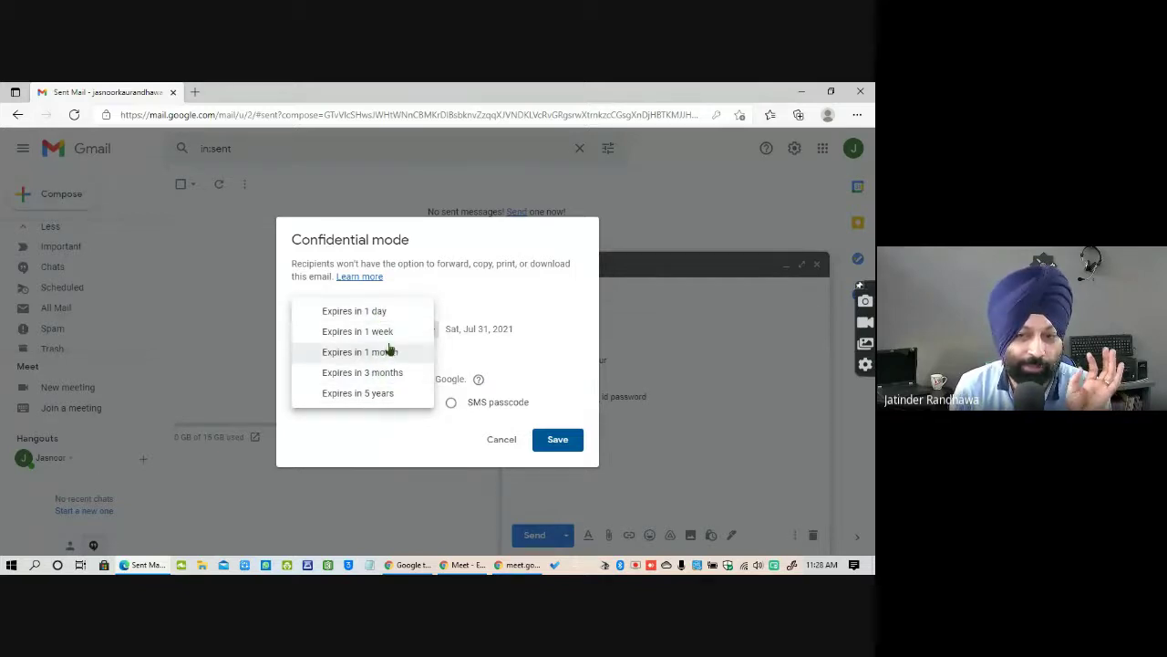
pyautogui.click(553, 289)
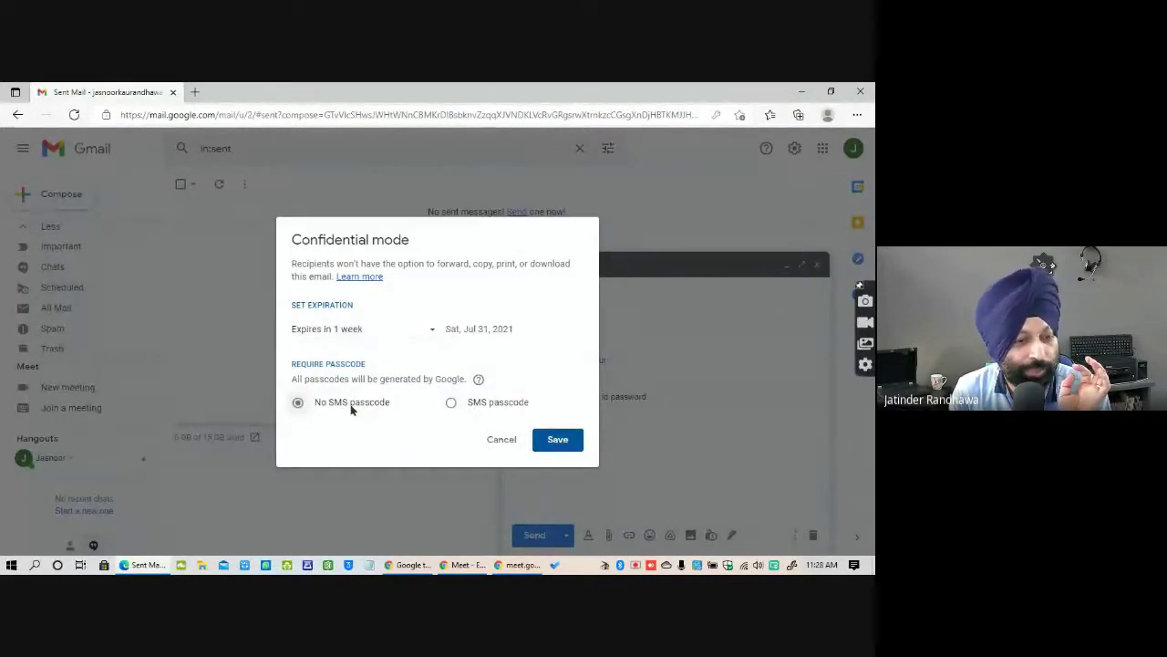
pyautogui.click(452, 402)
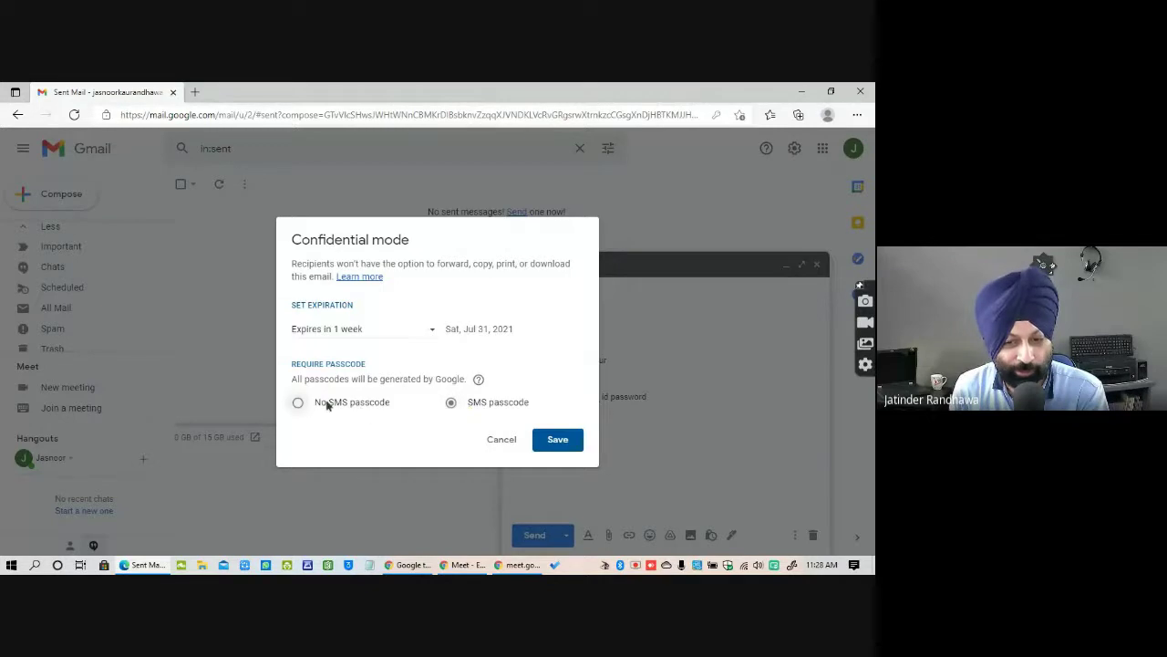
pyautogui.click(297, 403)
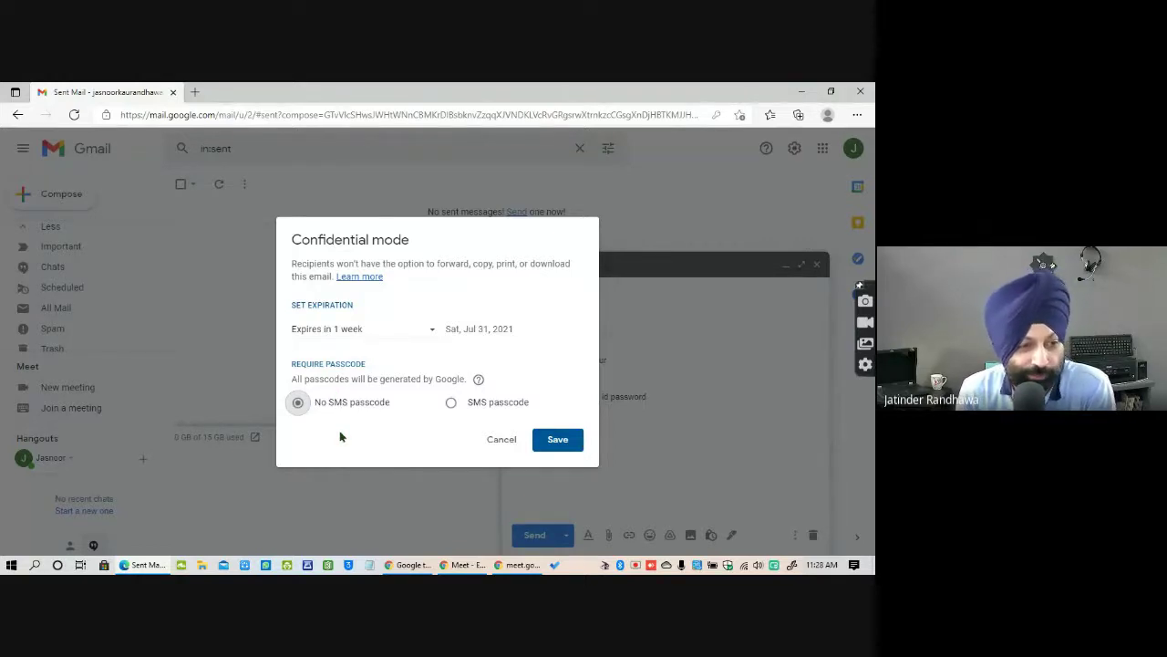
pyautogui.click(501, 439)
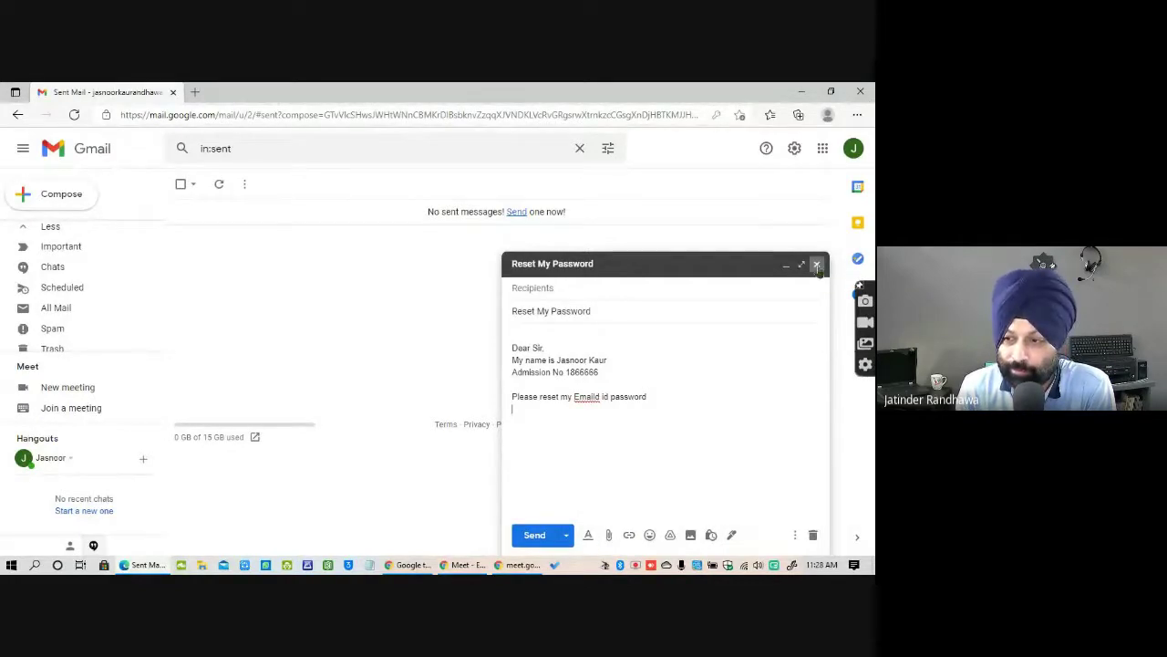
# Close the Reset My Password draft and scroll the Google apps launcher down to Classroom.
pyautogui.click(816, 264)
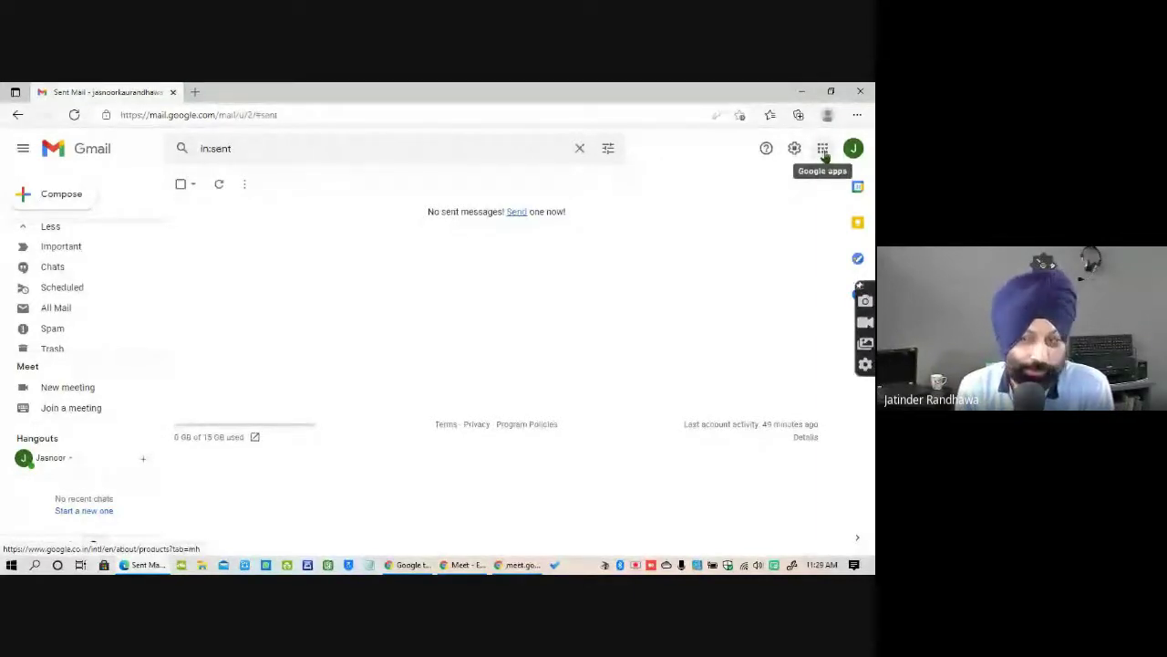
pyautogui.click(823, 149)
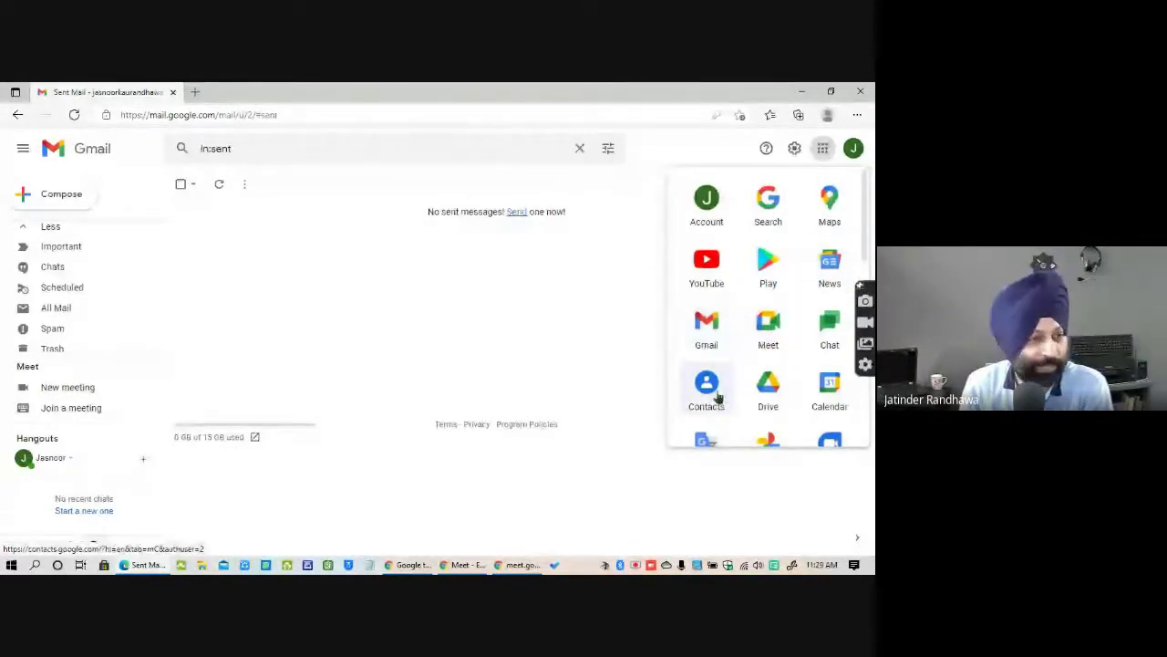
pyautogui.scroll(-1, 839, 396)
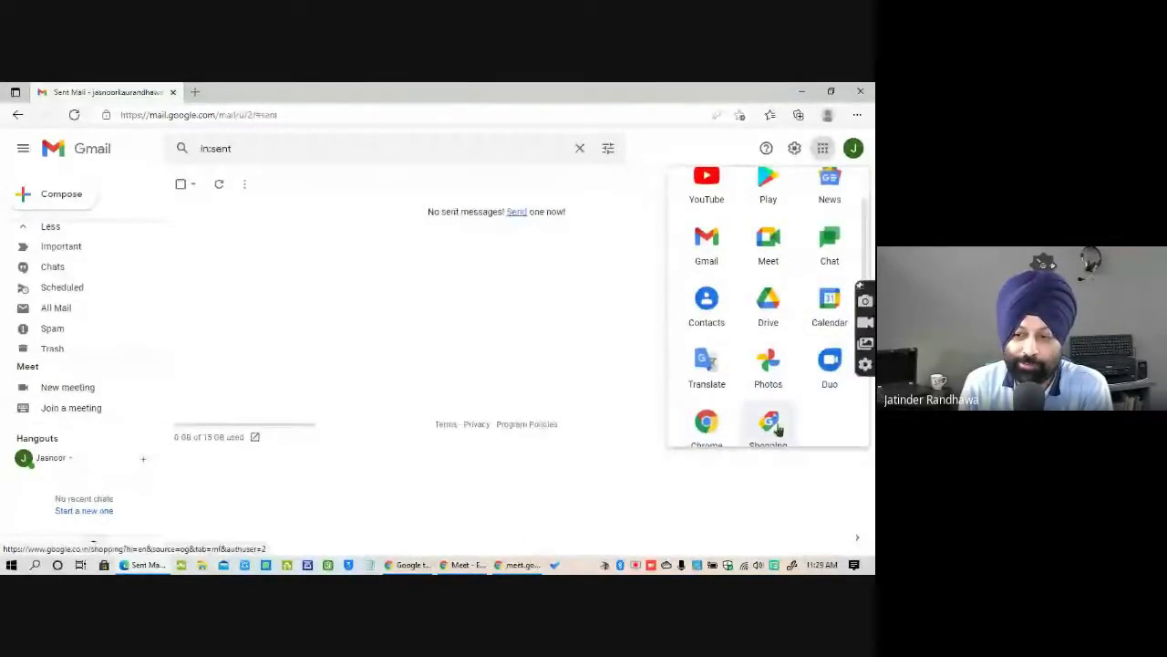
pyautogui.scroll(-1, 775, 415)
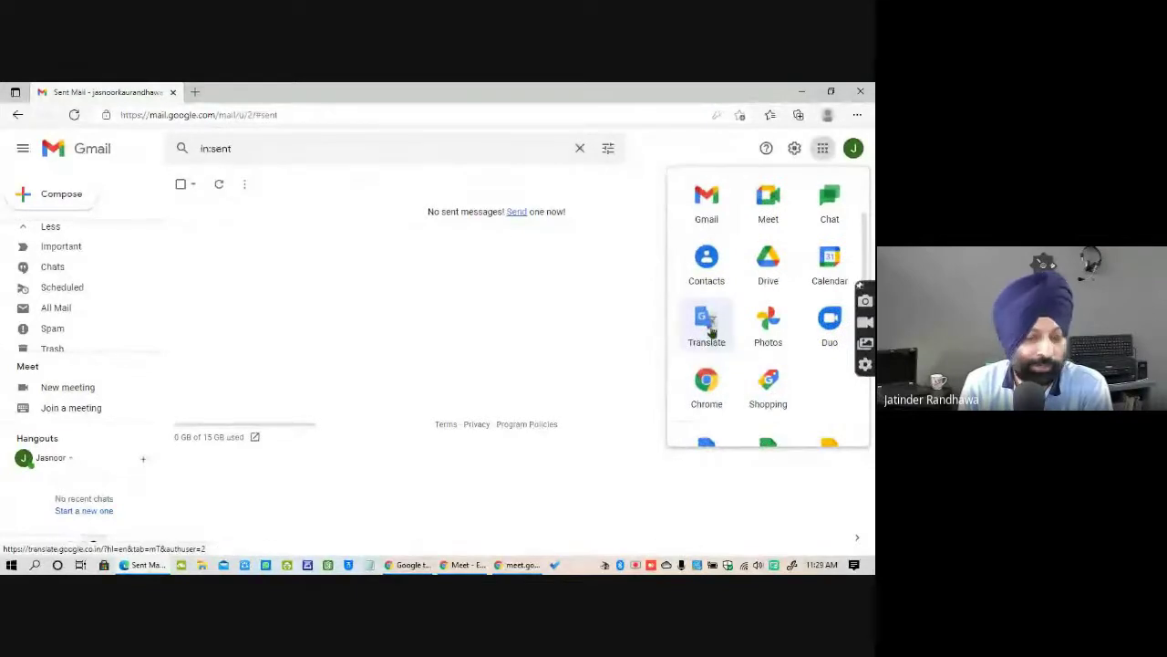
pyautogui.scroll(-2, 769, 335)
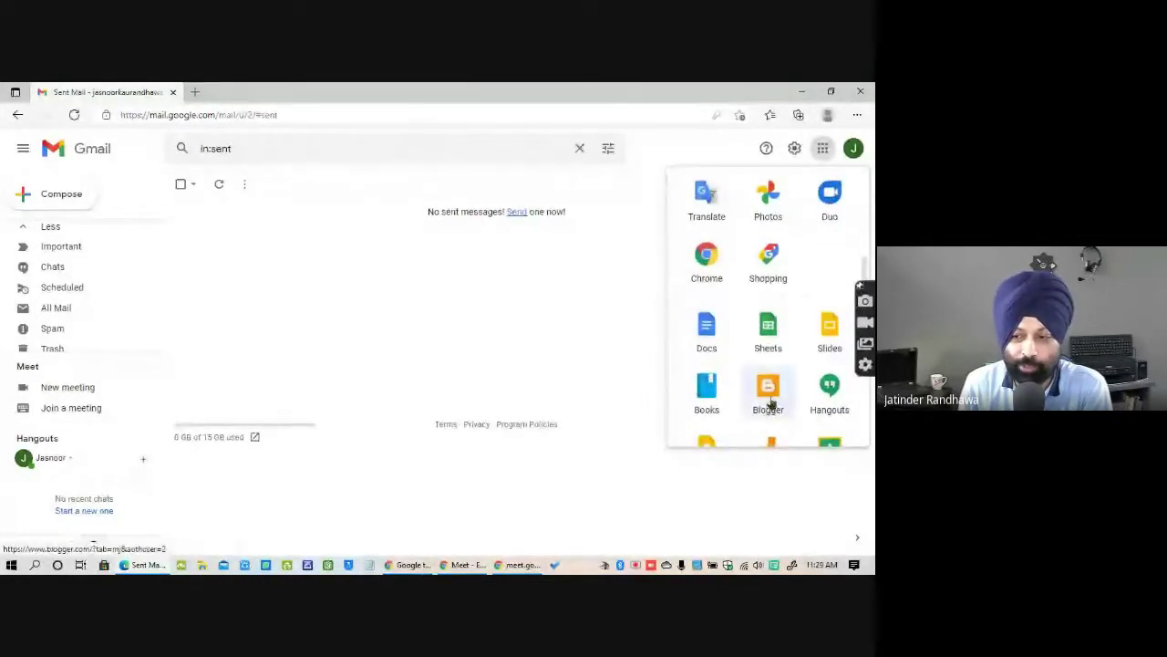
pyautogui.scroll(-2, 807, 383)
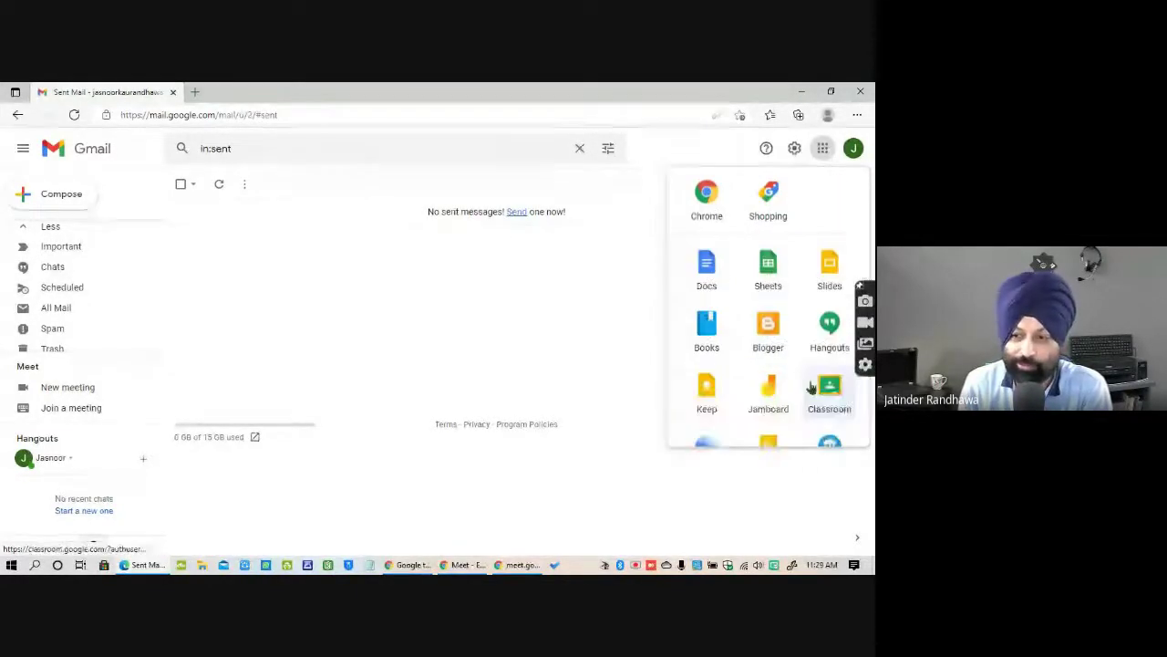
pyautogui.scroll(-1, 807, 383)
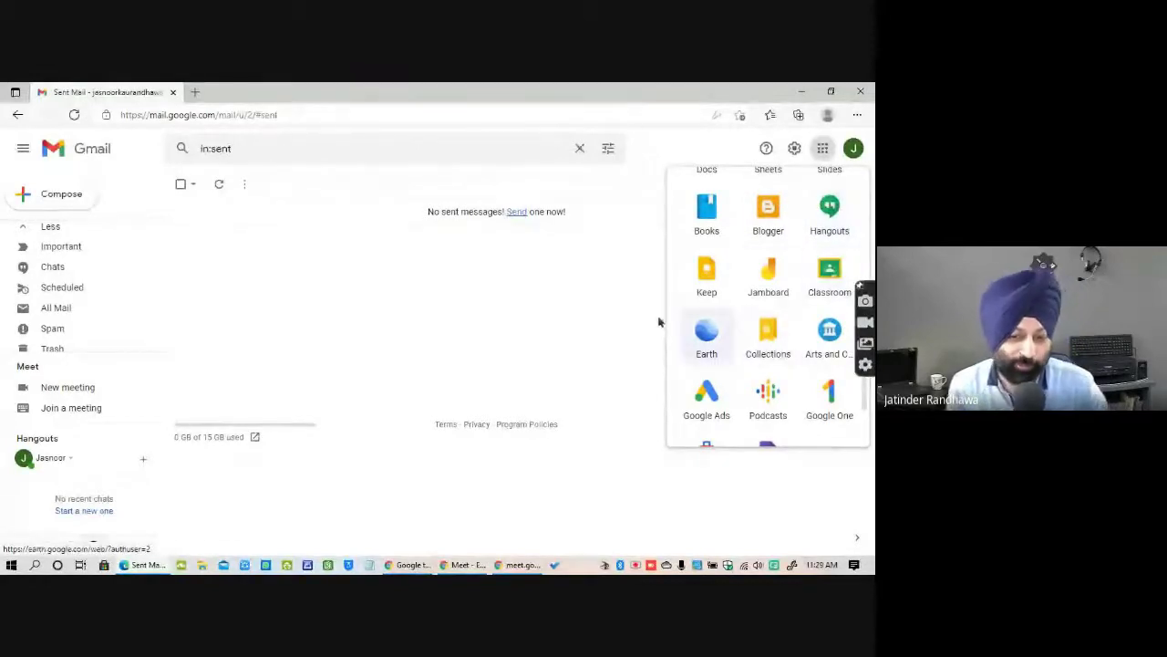
# Show the Gmail overview slide briefly, then go back to Gmail's Sent Mail page.
pyautogui.click(408, 565)
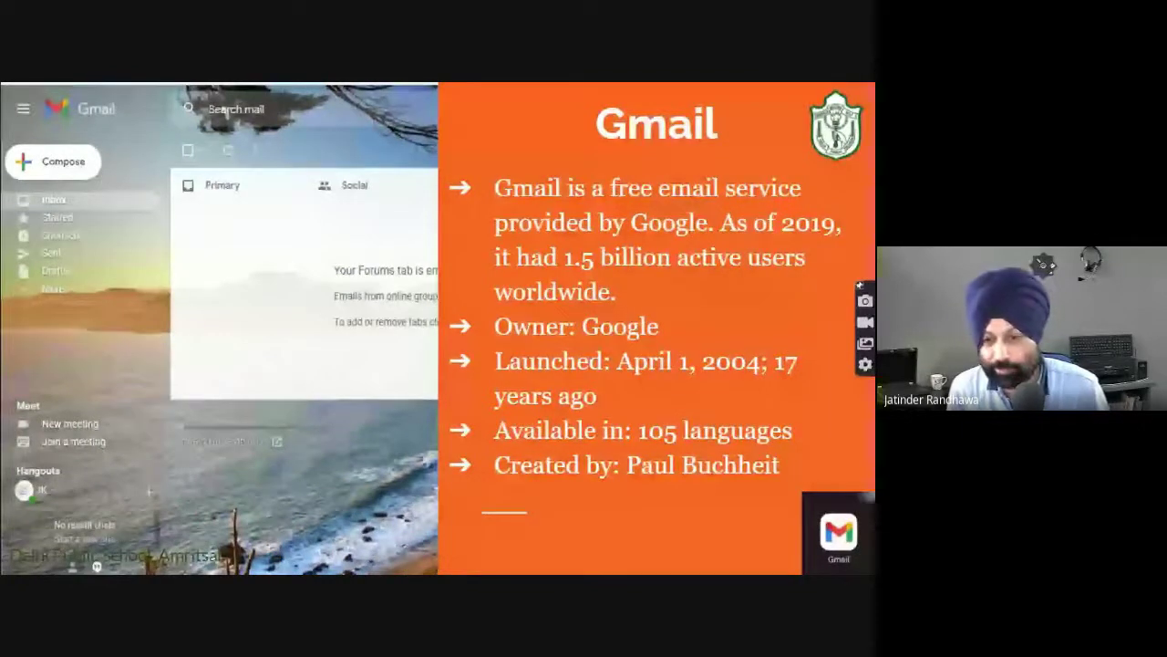
pyautogui.click(408, 564)
pyautogui.click(520, 565)
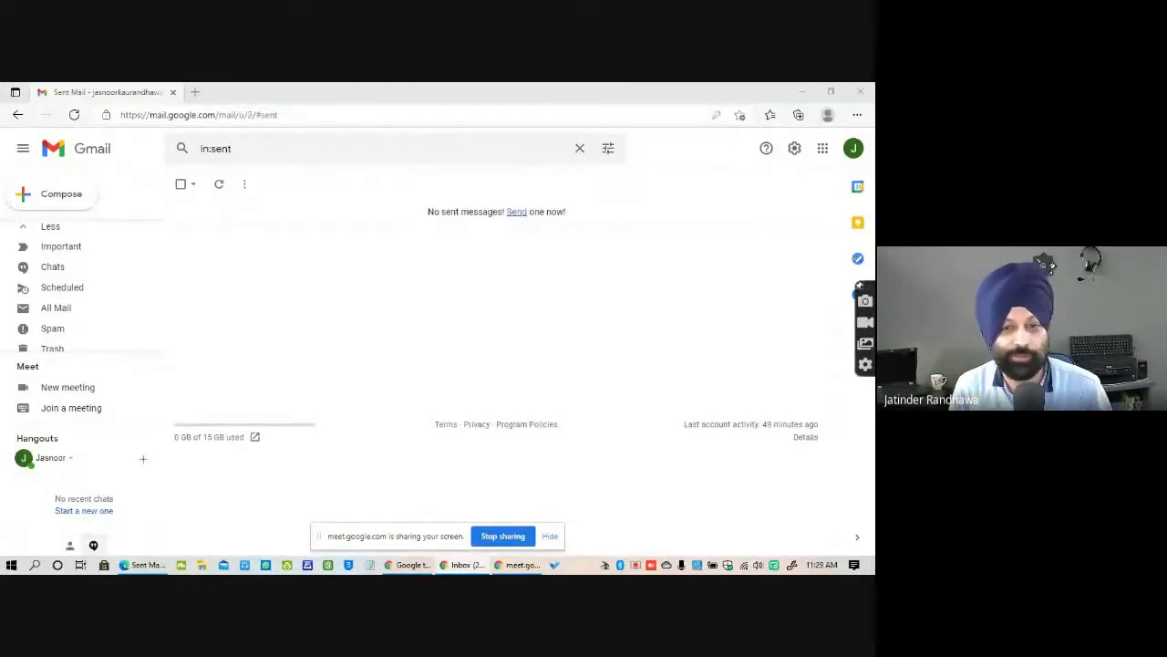
# Maximize the second account's Inbox window and scroll through its Google apps grid.
pyautogui.click(463, 565)
pyautogui.moveTo(279, 214); pyautogui.dragTo(342, 114)
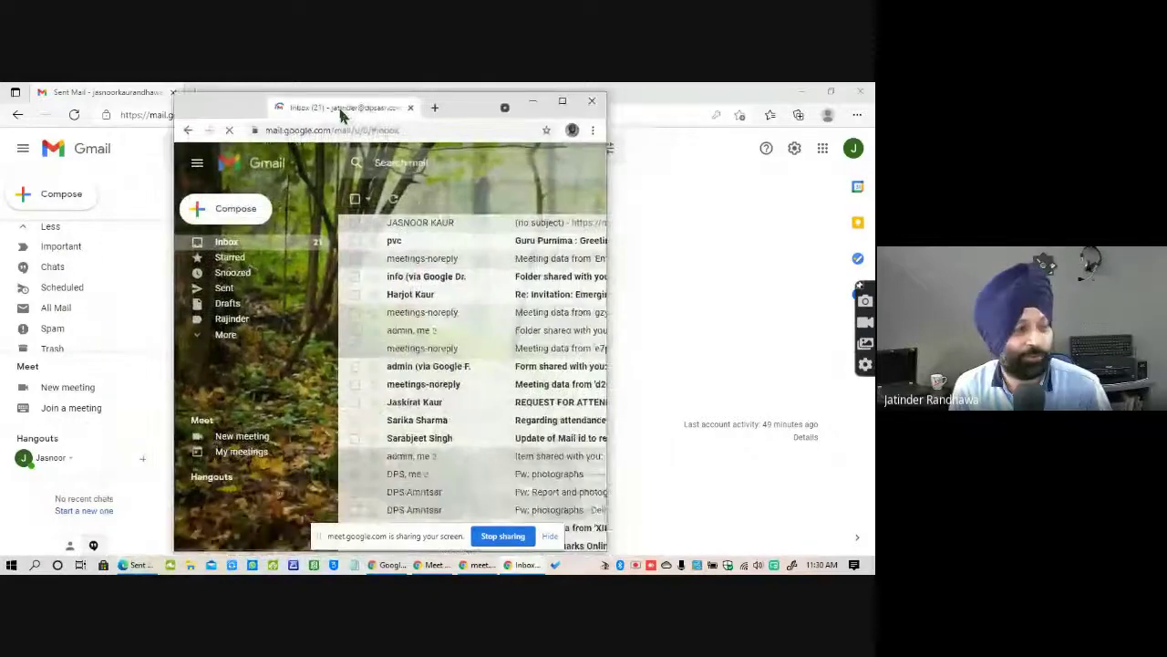
pyautogui.doubleClick(339, 112)
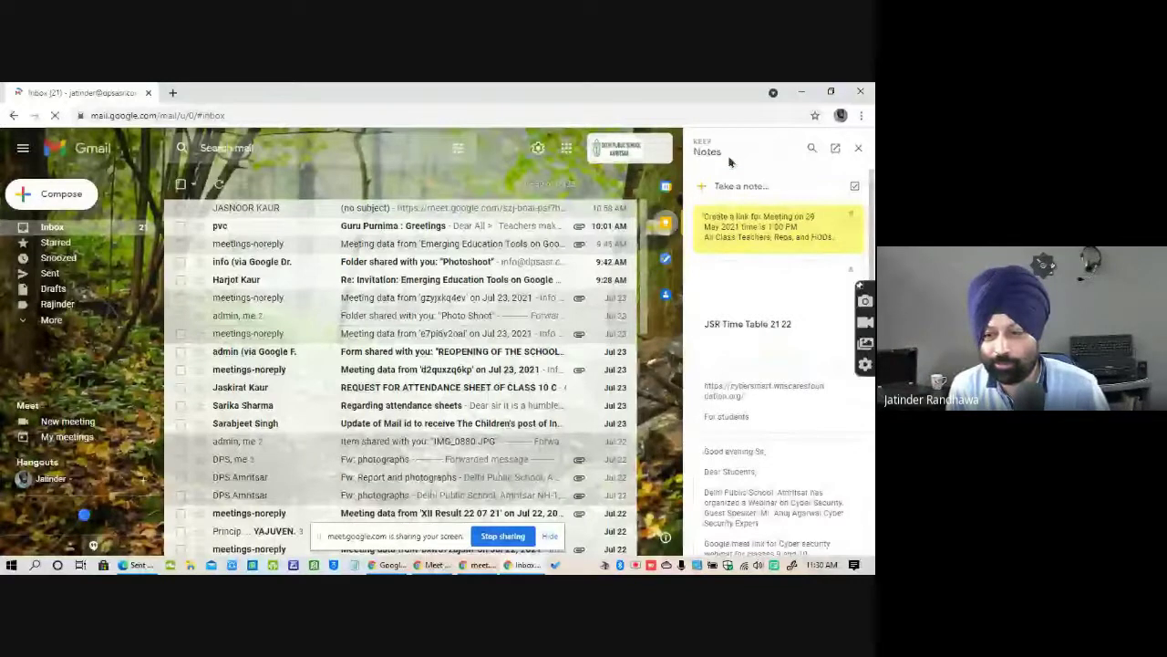
pyautogui.click(567, 147)
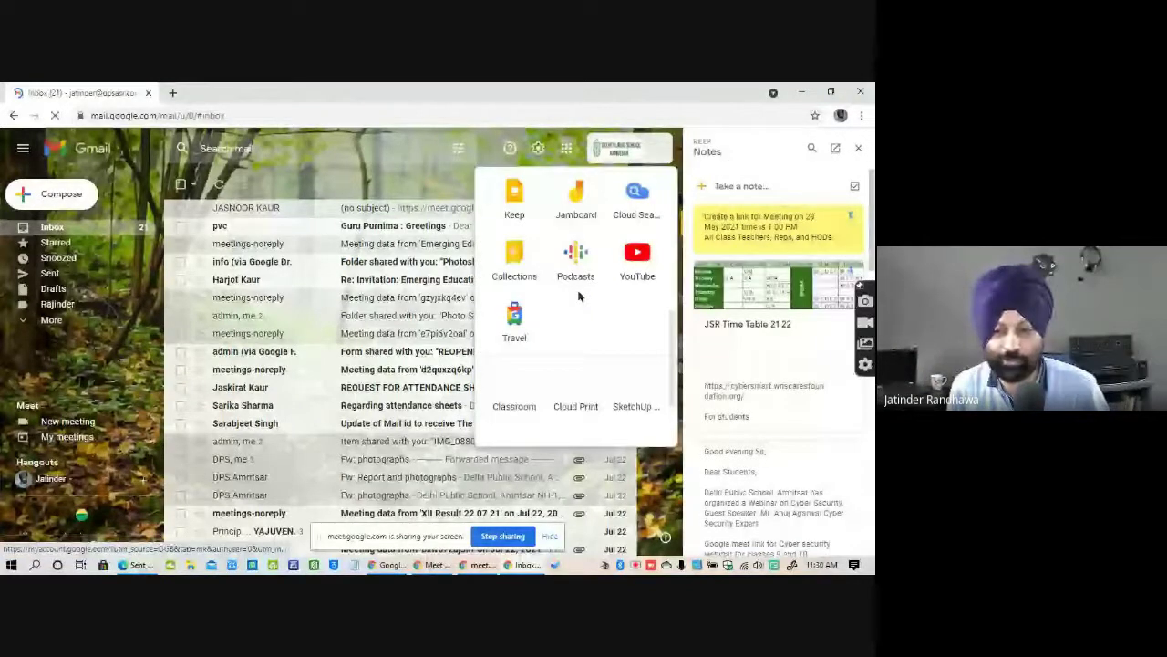
pyautogui.scroll(2, 578, 296)
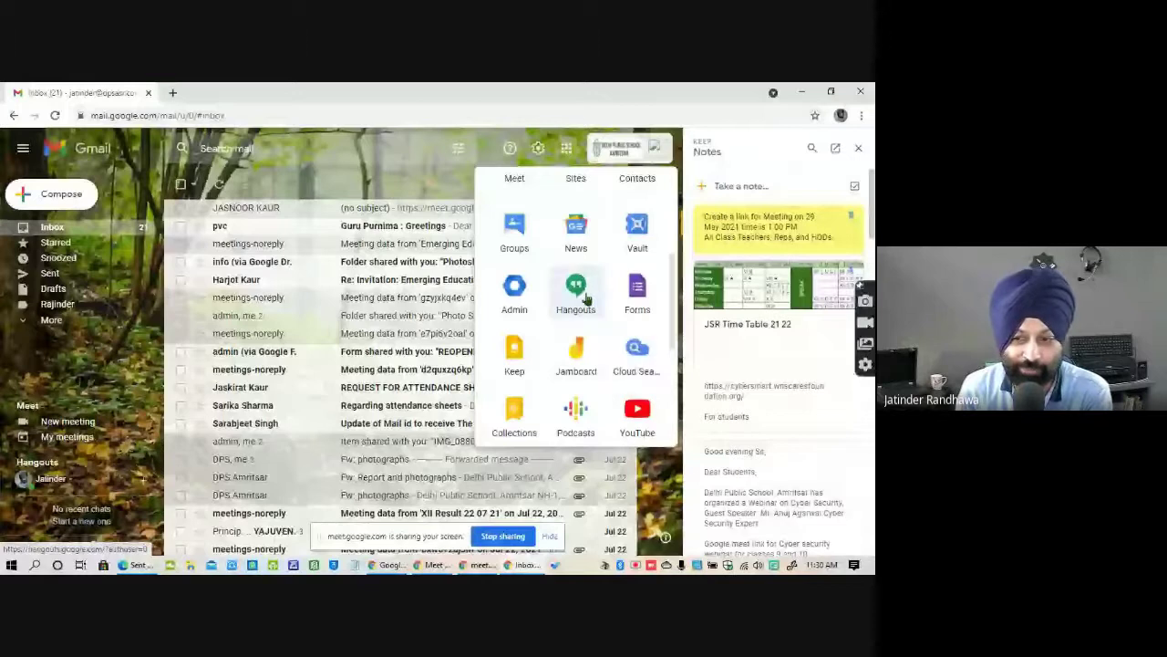
pyautogui.scroll(3, 585, 297)
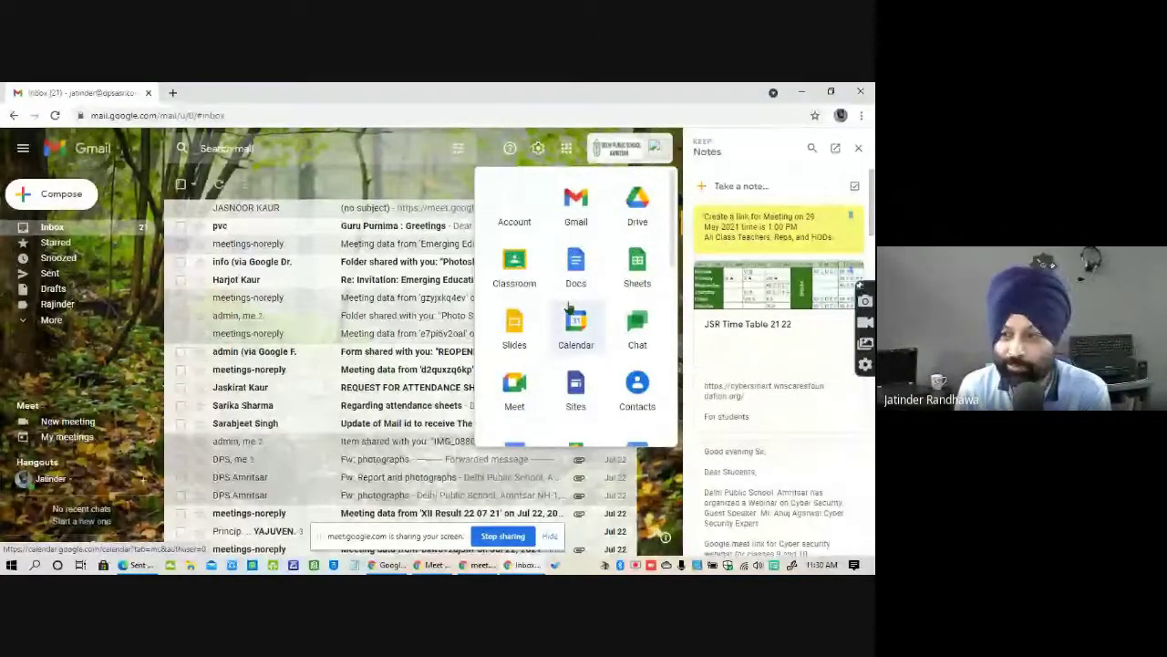
pyautogui.click(802, 92)
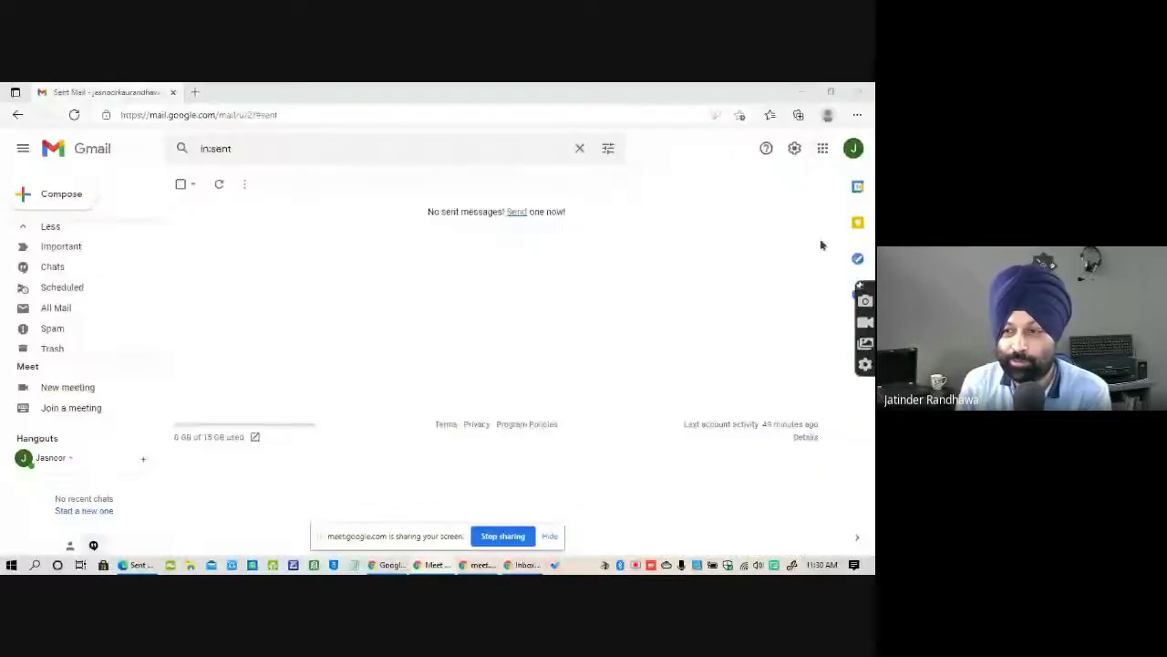
pyautogui.click(822, 147)
pyautogui.scroll(-5, 741, 402)
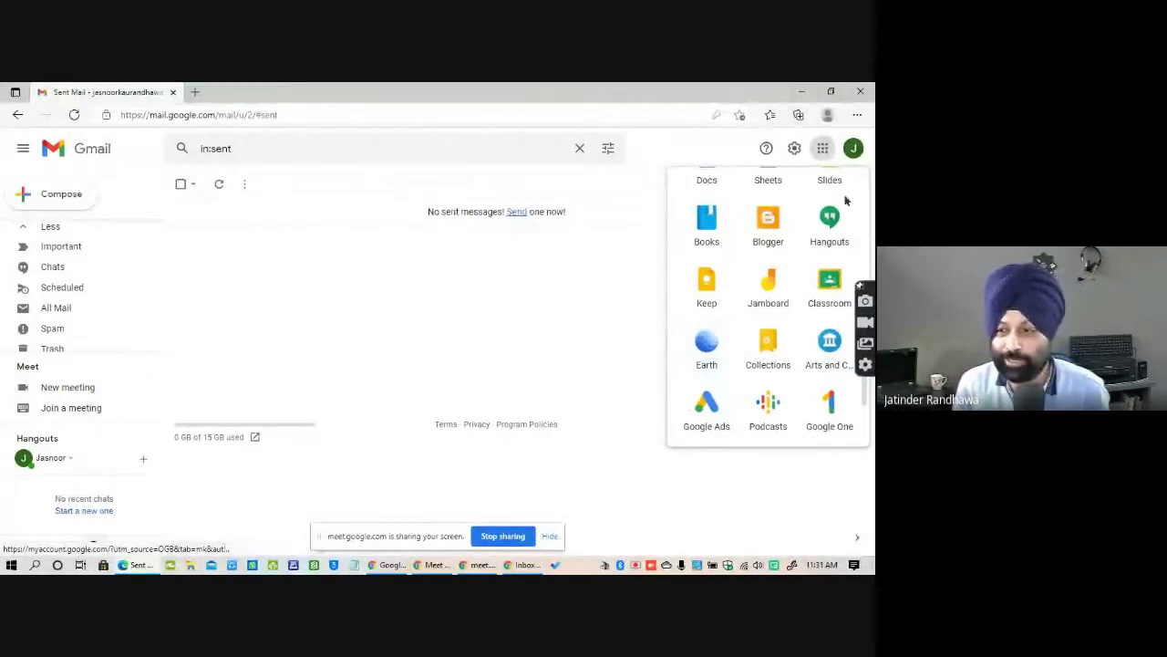
pyautogui.click(823, 149)
pyautogui.click(823, 149)
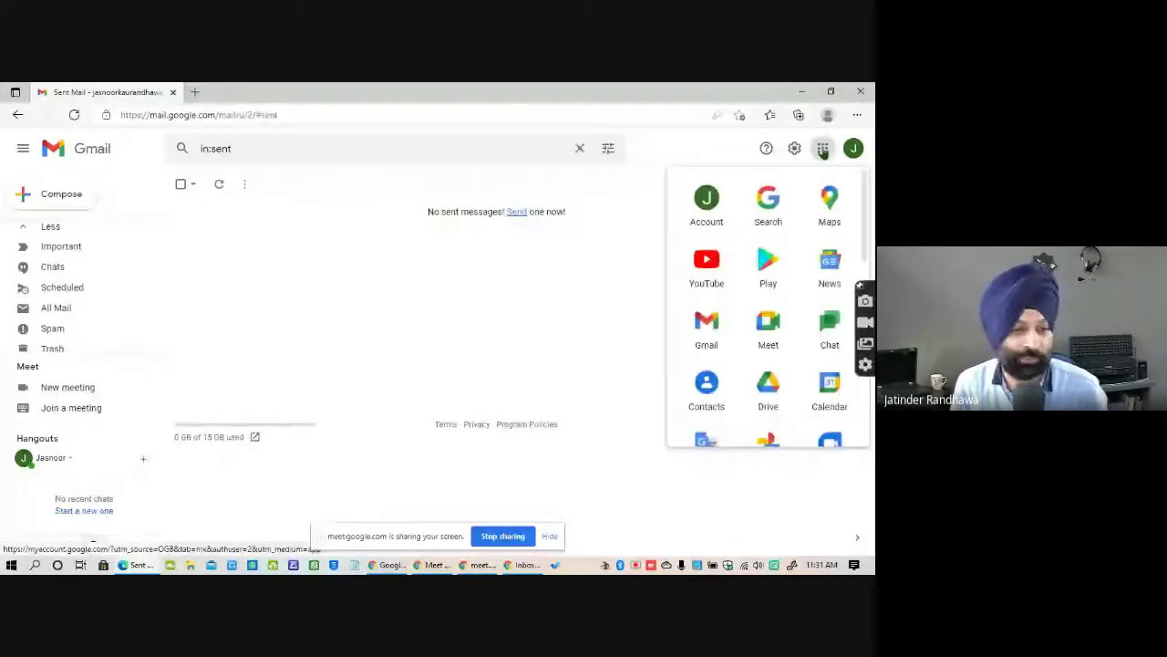
pyautogui.click(823, 149)
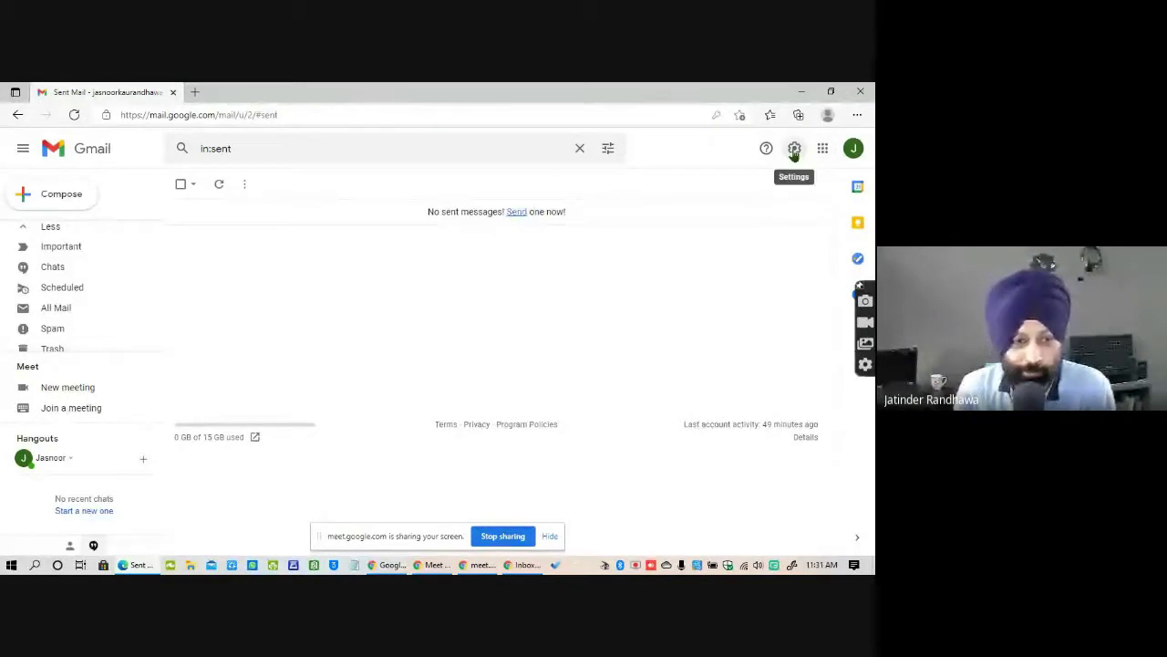
# Go from Quick settings to See all settings, landing on the General tab.
pyautogui.click(794, 153)
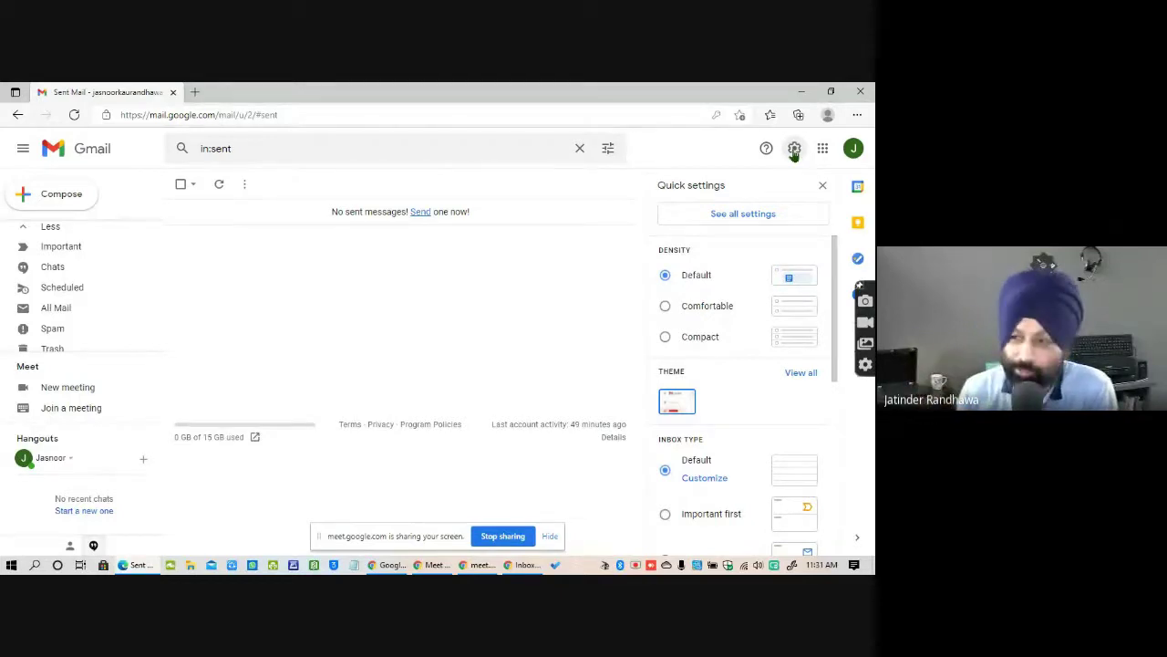
pyautogui.click(746, 220)
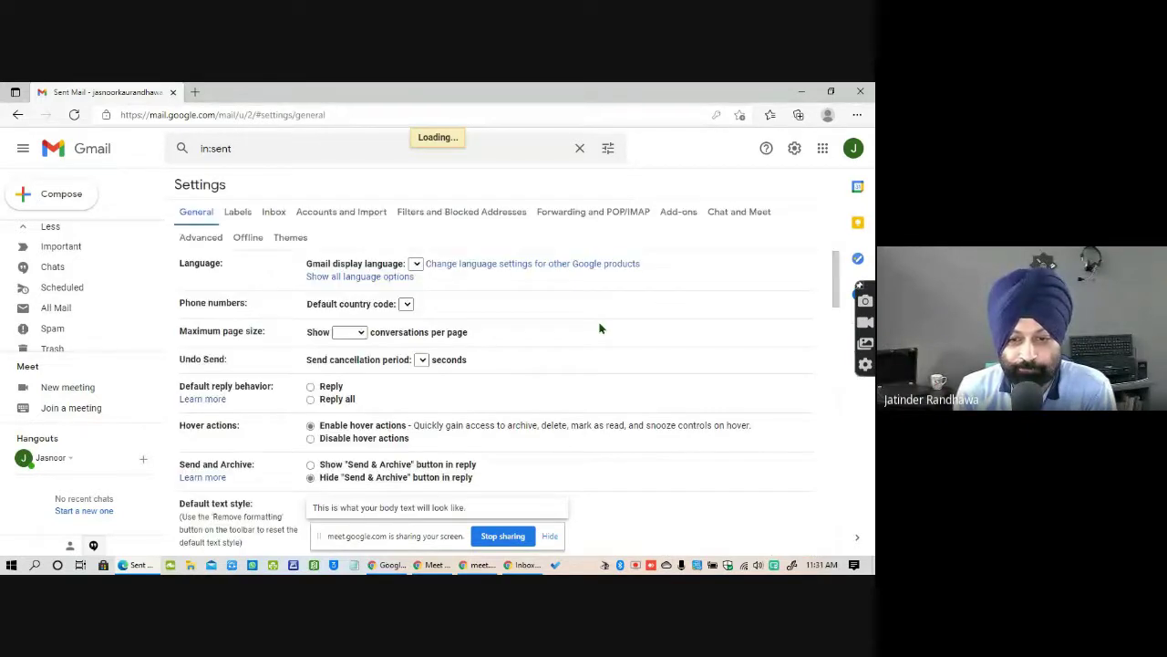
# Scroll through the Accounts and Import settings, then return to the second account's Inbox window.
pyautogui.click(348, 215)
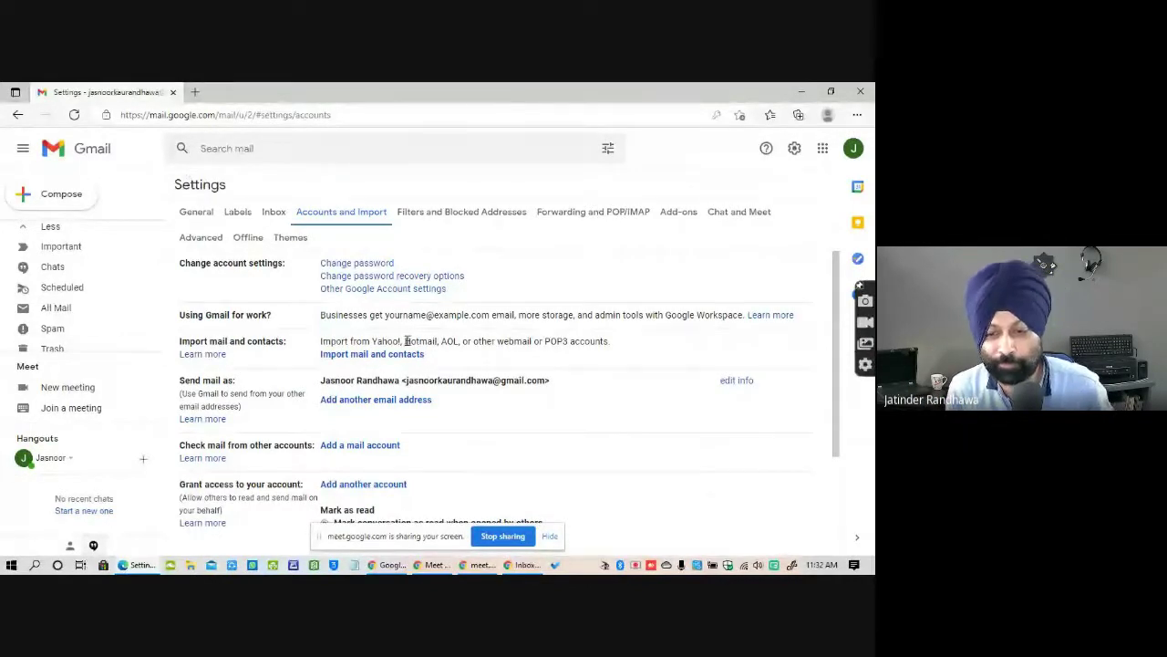
pyautogui.scroll(-3, 436, 345)
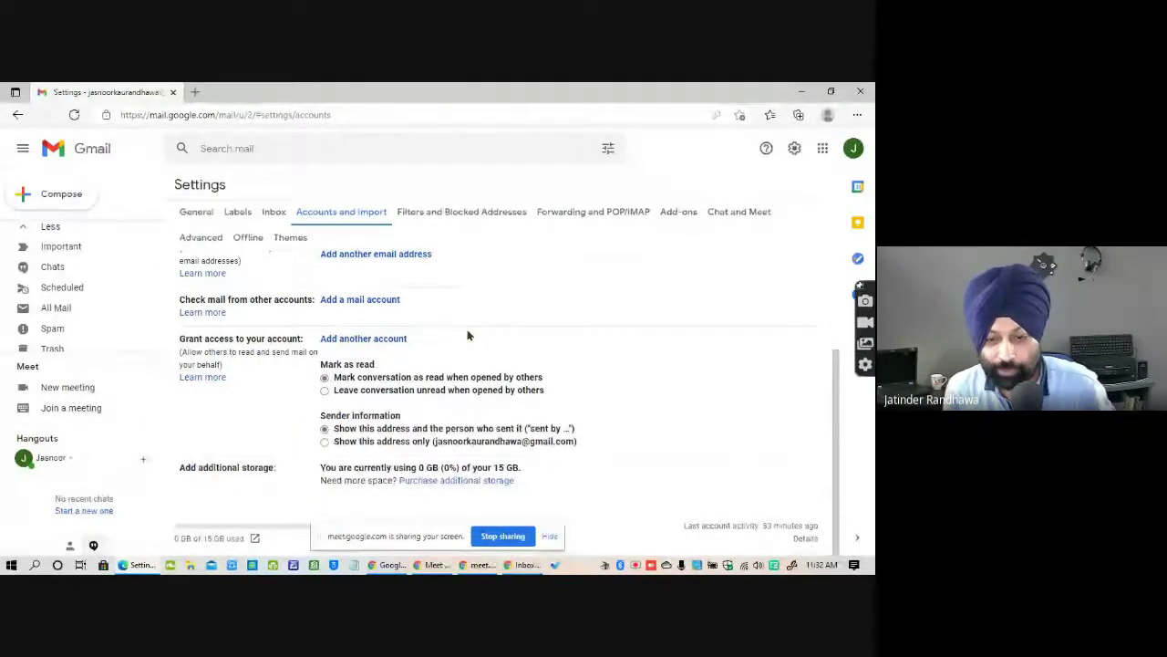
pyautogui.scroll(3, 467, 336)
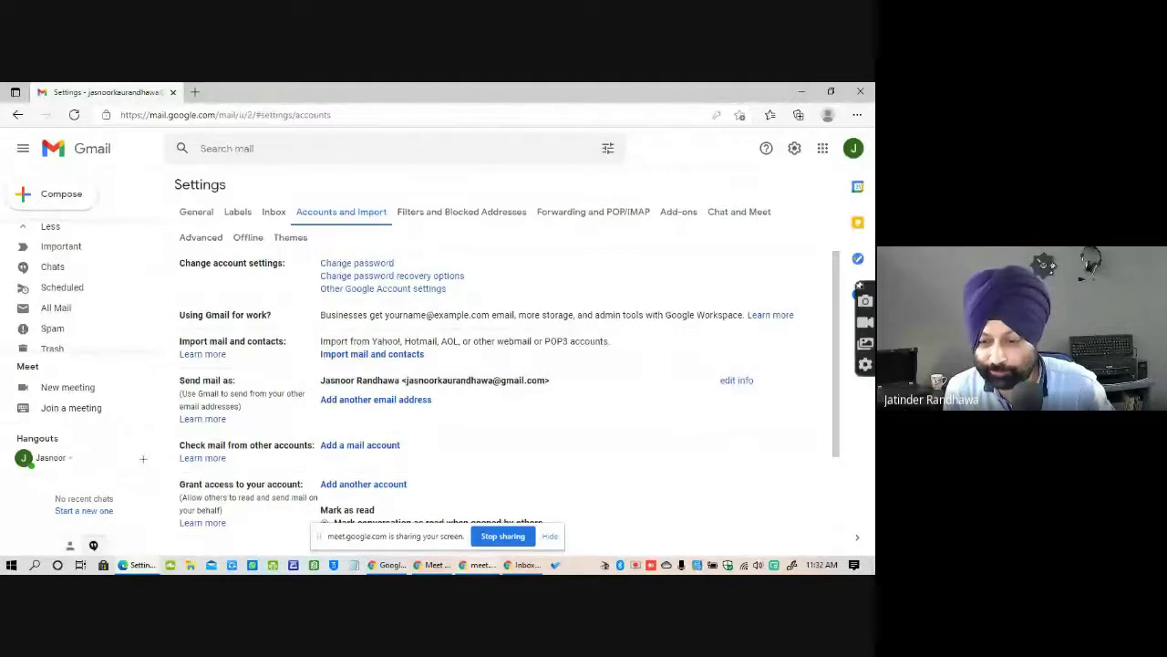
pyautogui.click(524, 565)
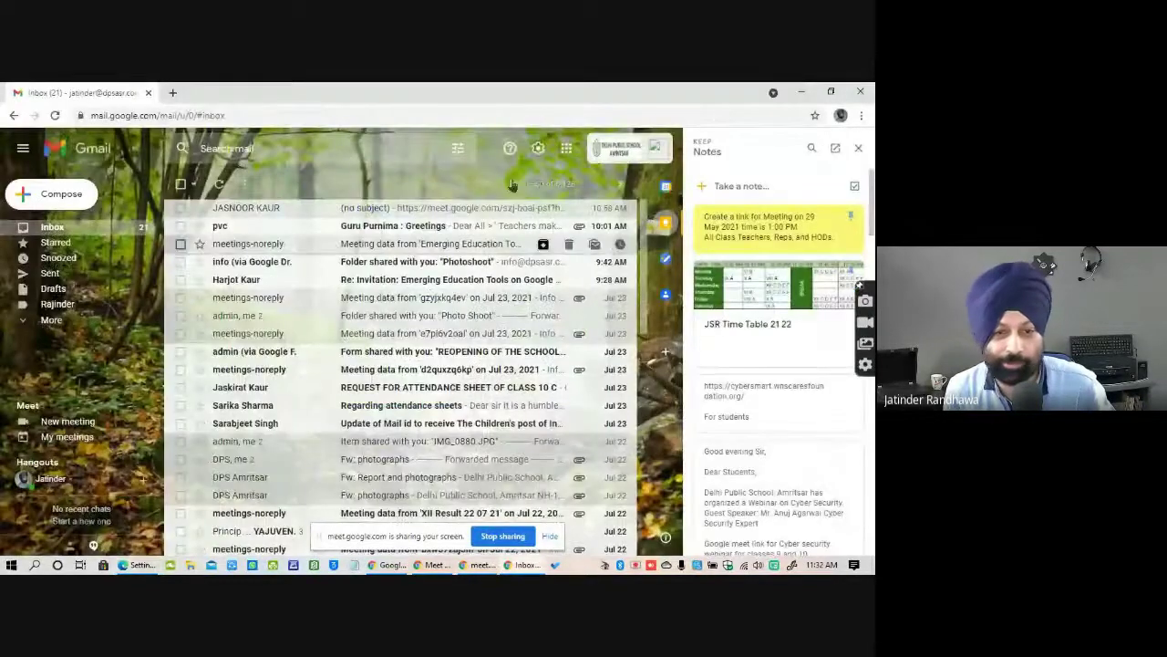
# Compose a new message in the second account and highlight its pre-filled Regards signature block.
pyautogui.click(62, 197)
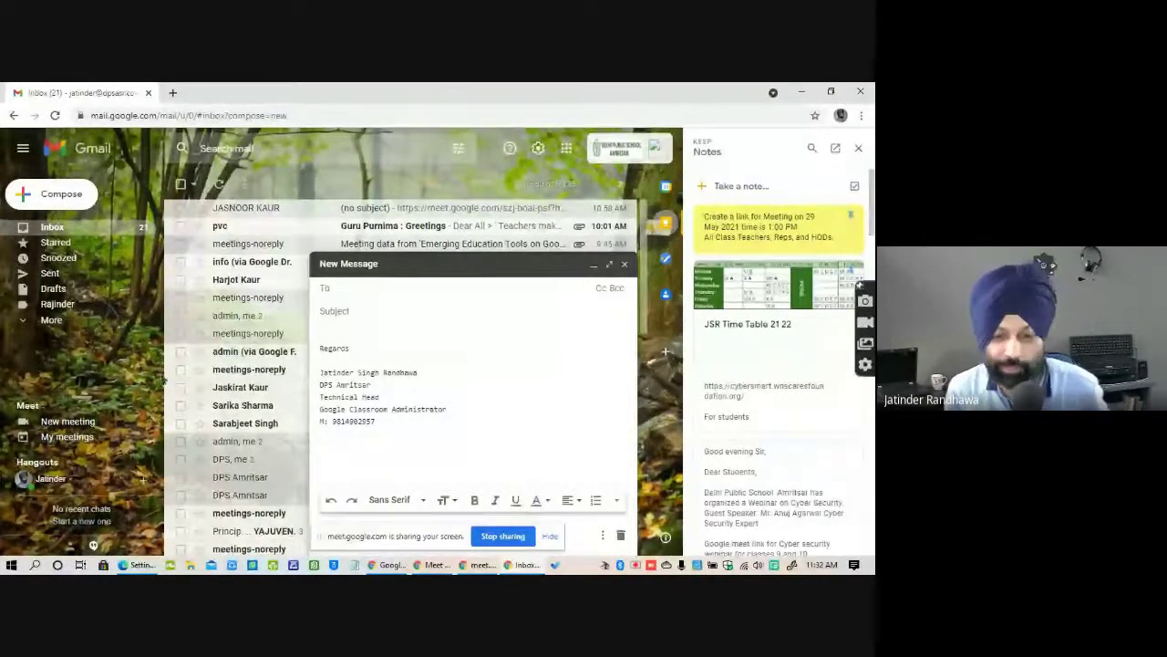
pyautogui.moveTo(384, 421)
pyautogui.mouseDown()
pyautogui.moveTo(352, 417)
pyautogui.moveTo(316, 348)
pyautogui.mouseUp()
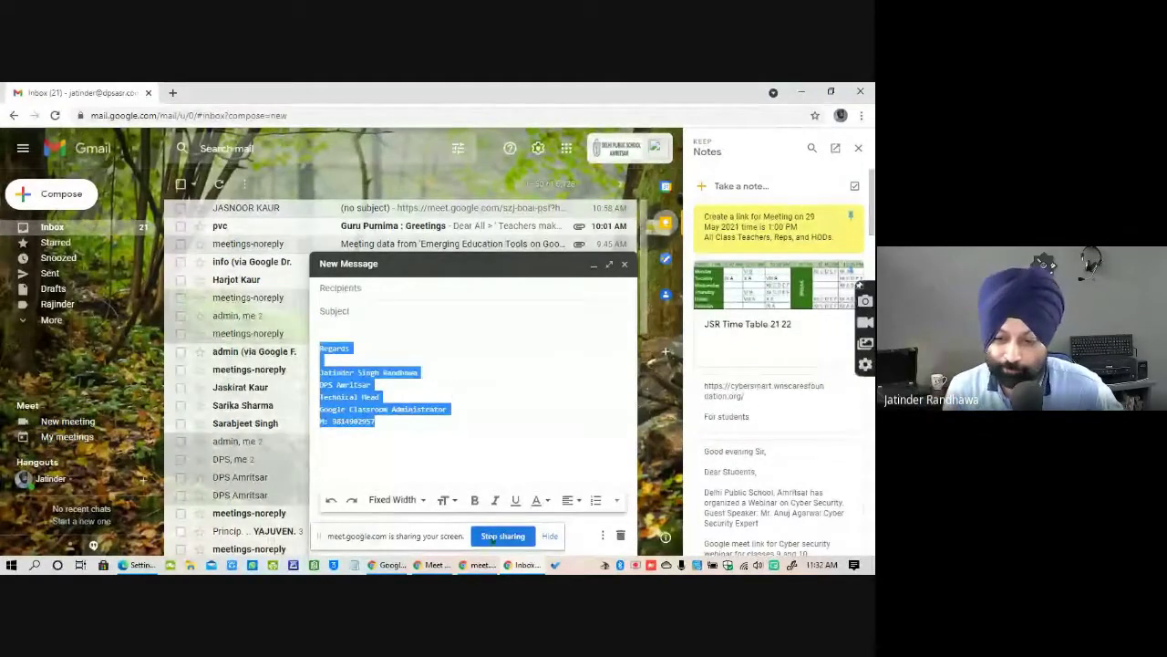
pyautogui.click(478, 564)
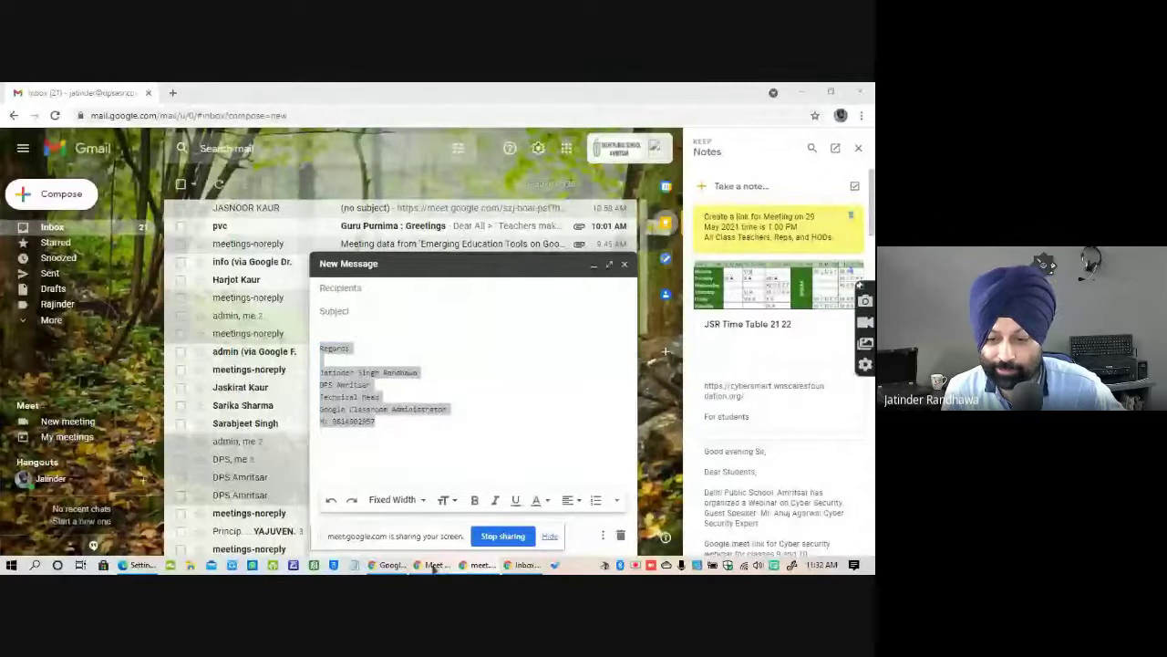
pyautogui.click(526, 564)
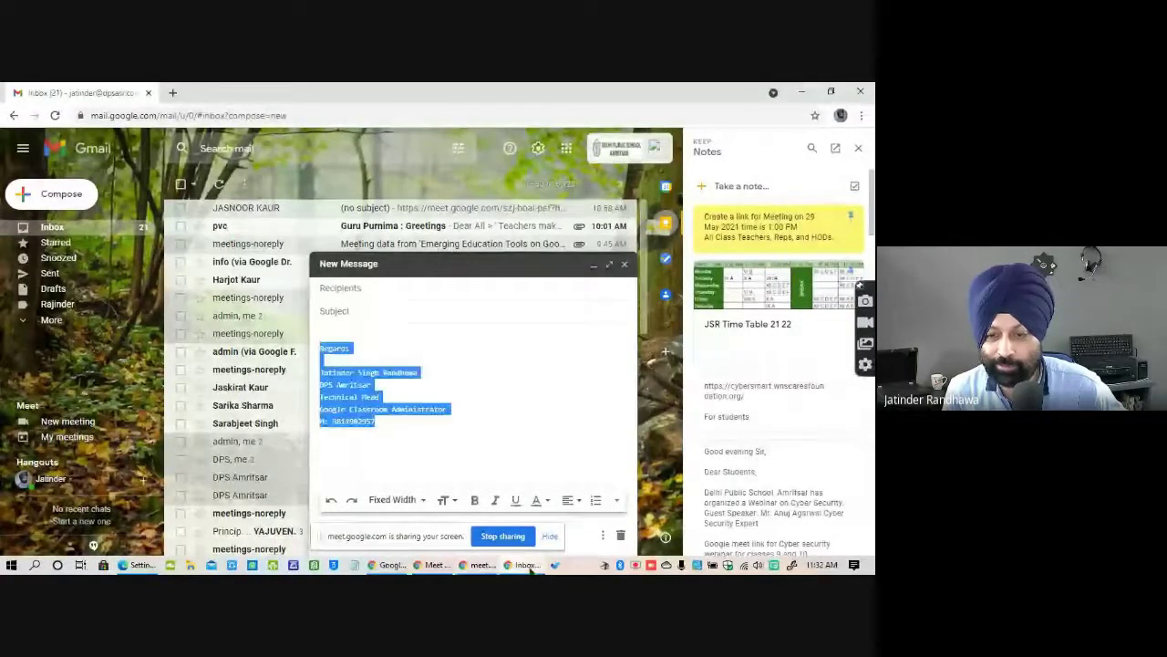
# Return to the Accounts and Import settings window and discard a blank new message.
pyautogui.click(392, 565)
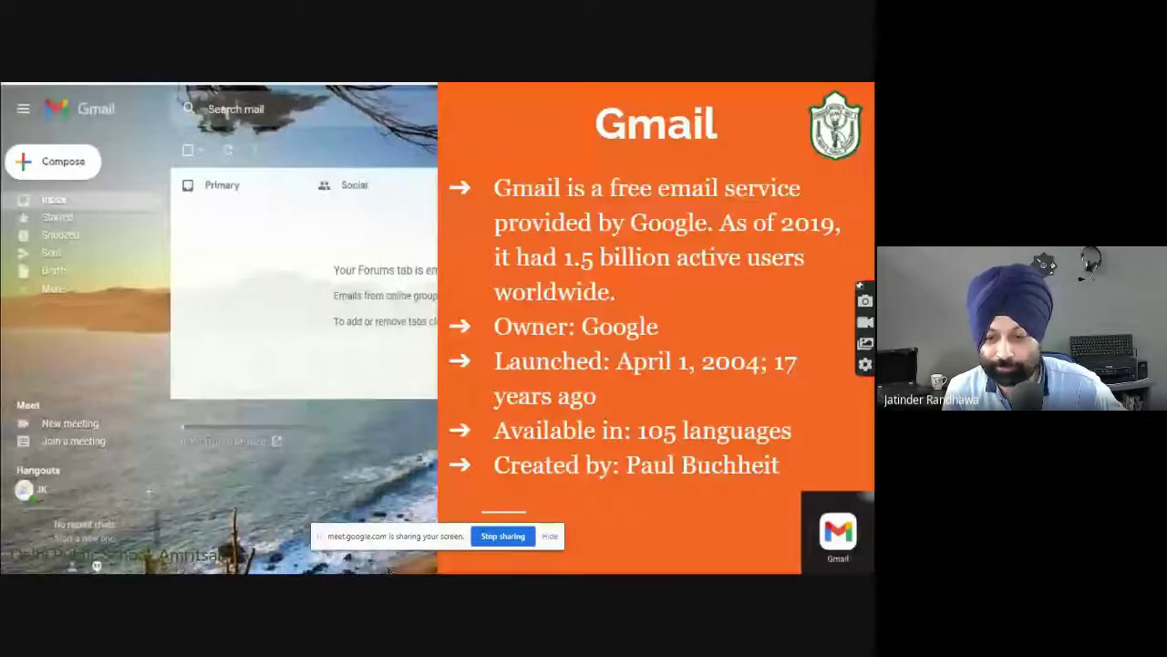
pyautogui.hotkey('alt', 'Tab')
pyautogui.press('Tab')
pyautogui.press('Tab')
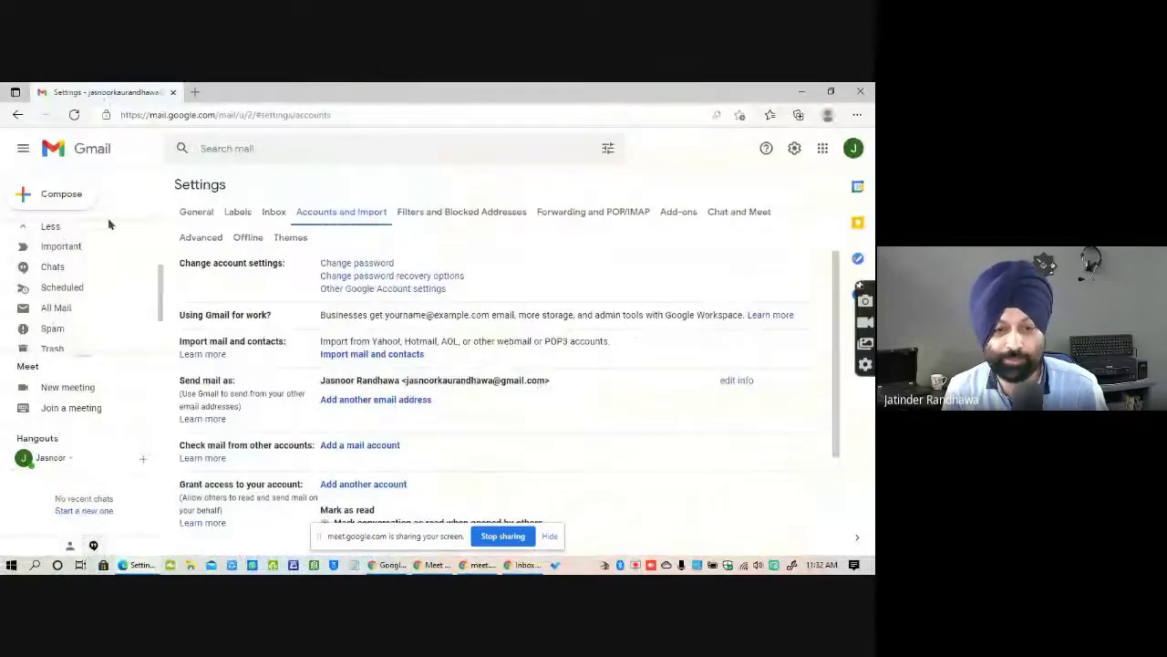
pyautogui.click(41, 194)
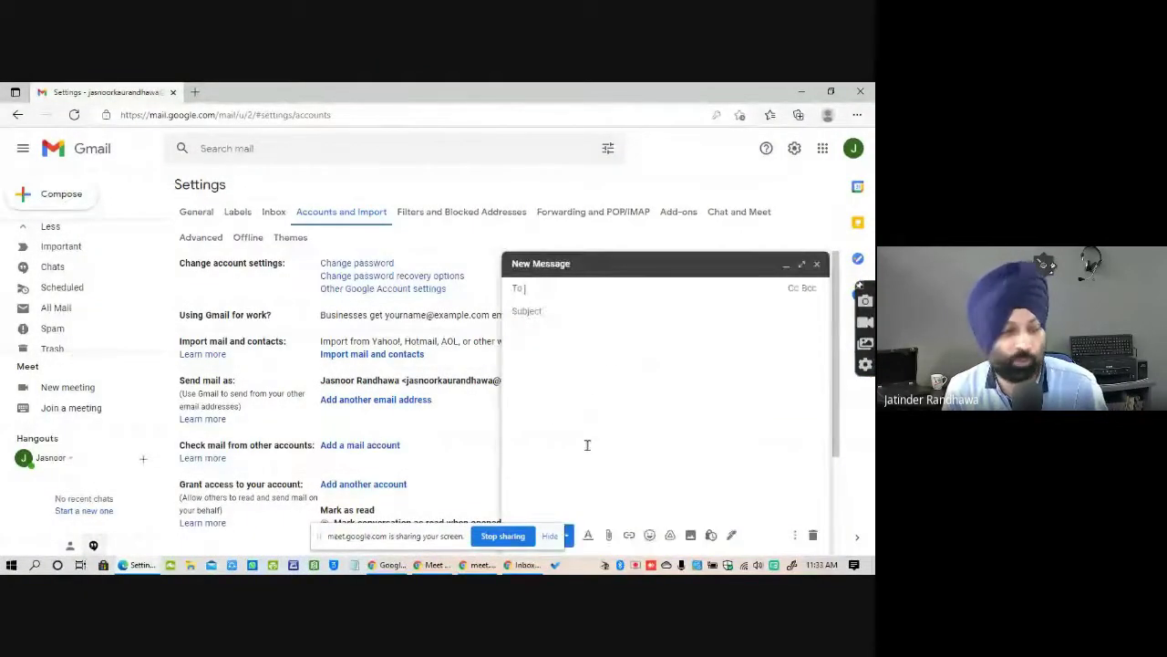
pyautogui.click(817, 265)
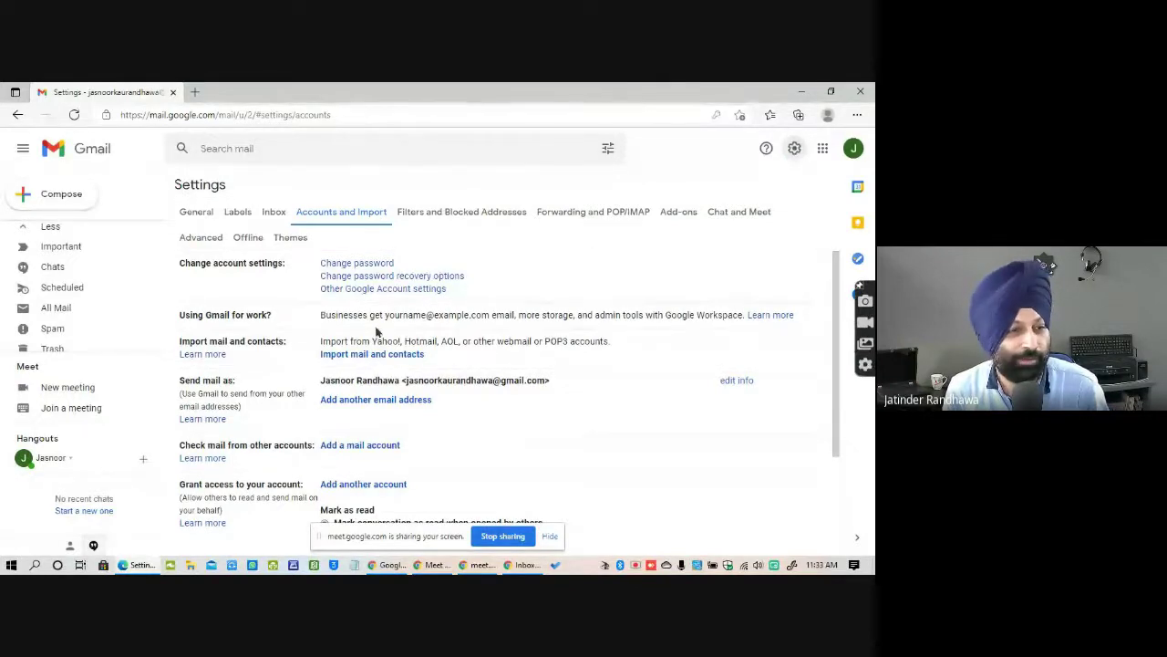
# Scroll the General settings tab to the Signature section showing "No signatures".
pyautogui.click(196, 212)
pyautogui.scroll(-5, 472, 339)
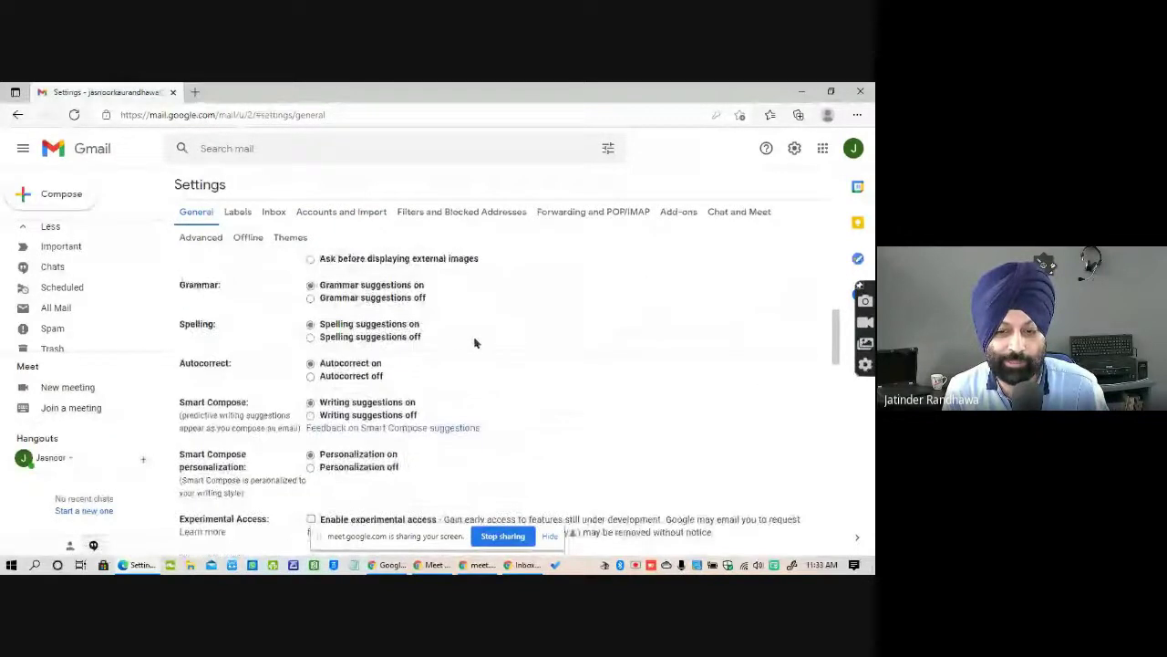
pyautogui.scroll(-15, 475, 343)
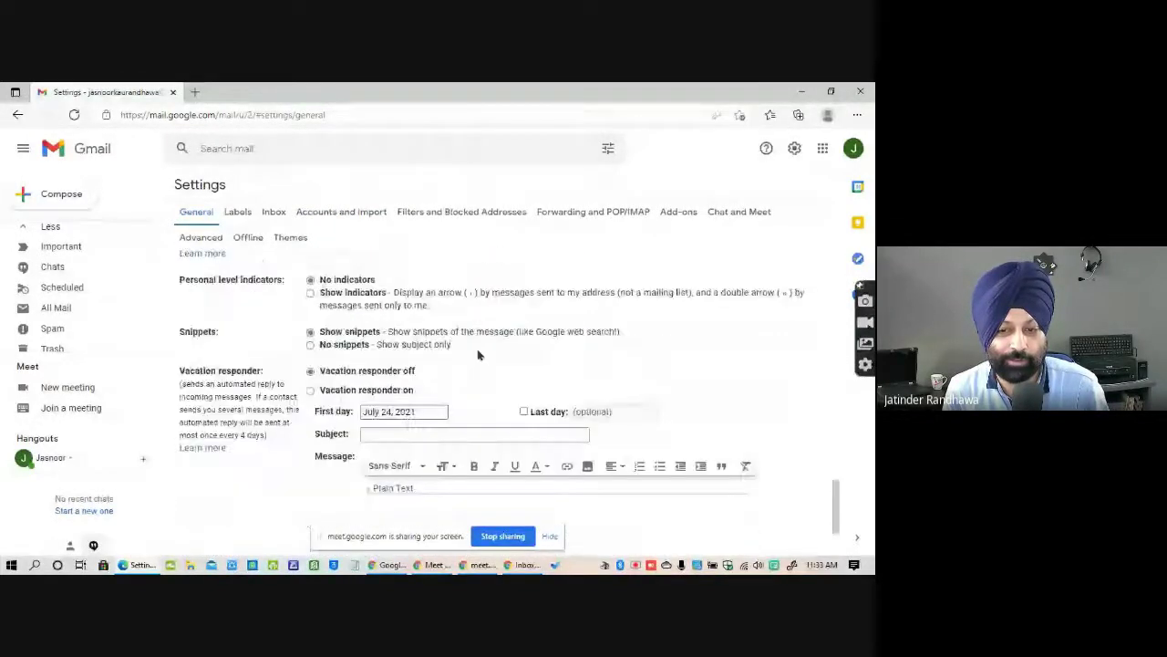
pyautogui.scroll(-2, 478, 355)
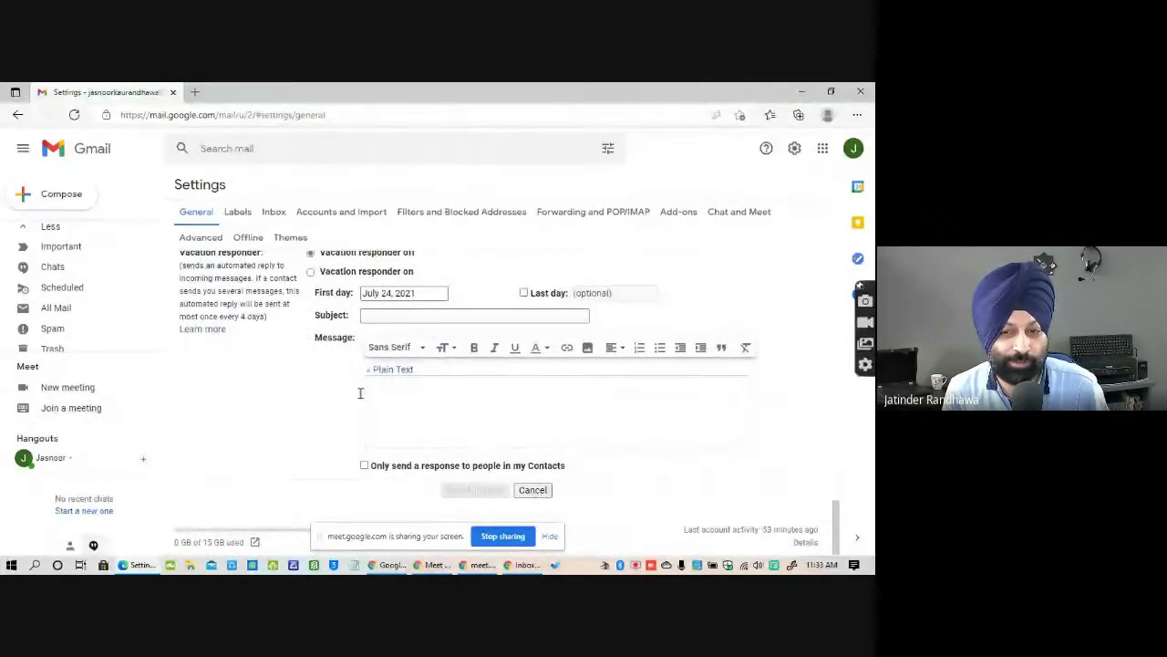
pyautogui.scroll(3, 409, 393)
pyautogui.scroll(2, 438, 460)
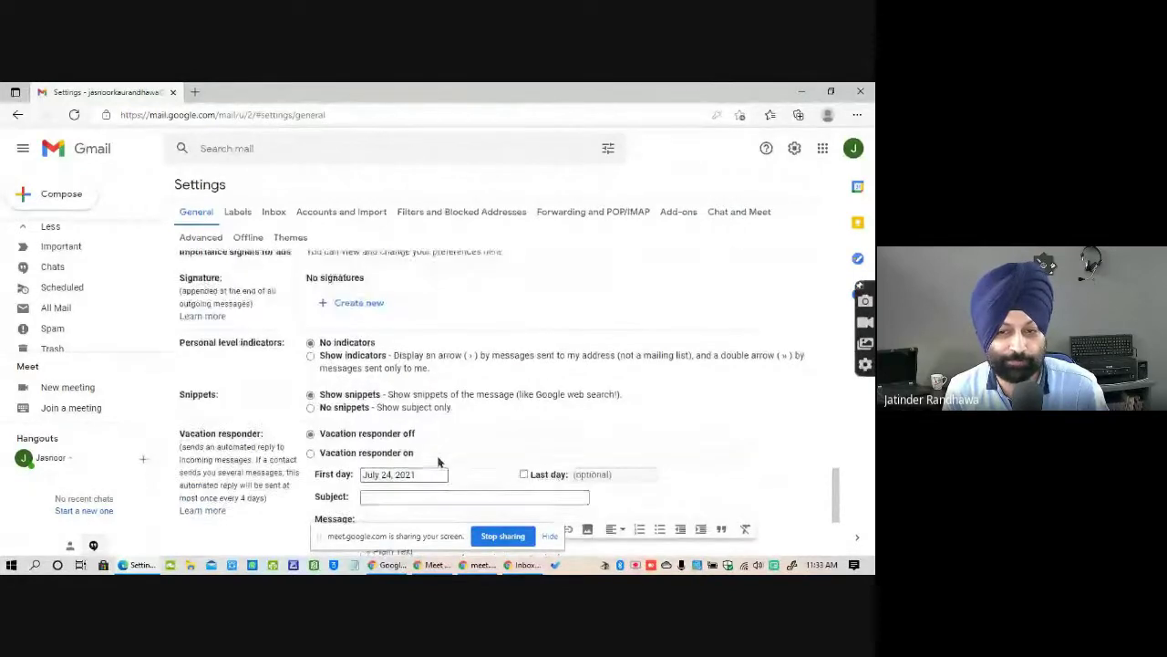
# Create a new signature named with the account holder's name and place the cursor in its editor.
pyautogui.click(364, 307)
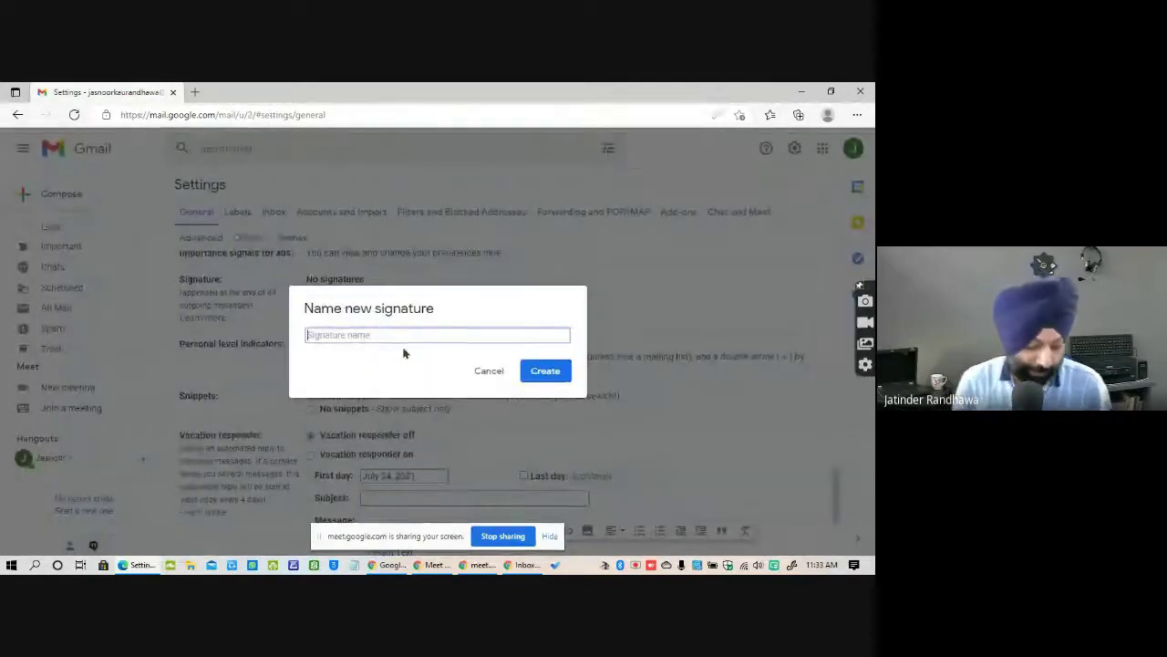
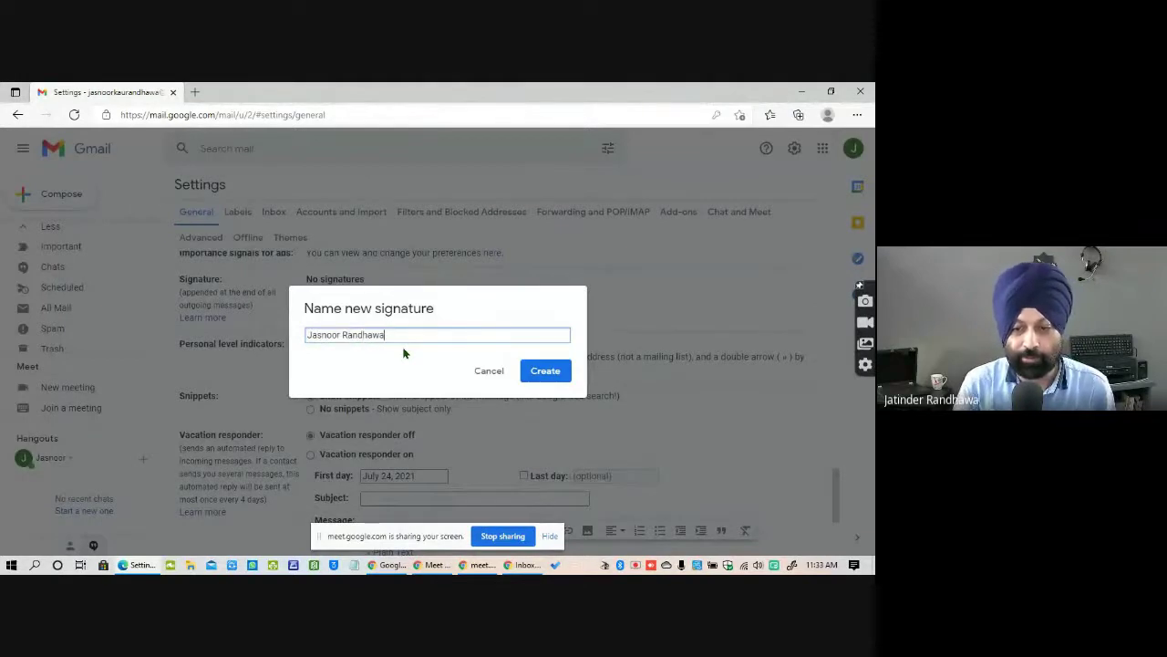
pyautogui.press('Return')
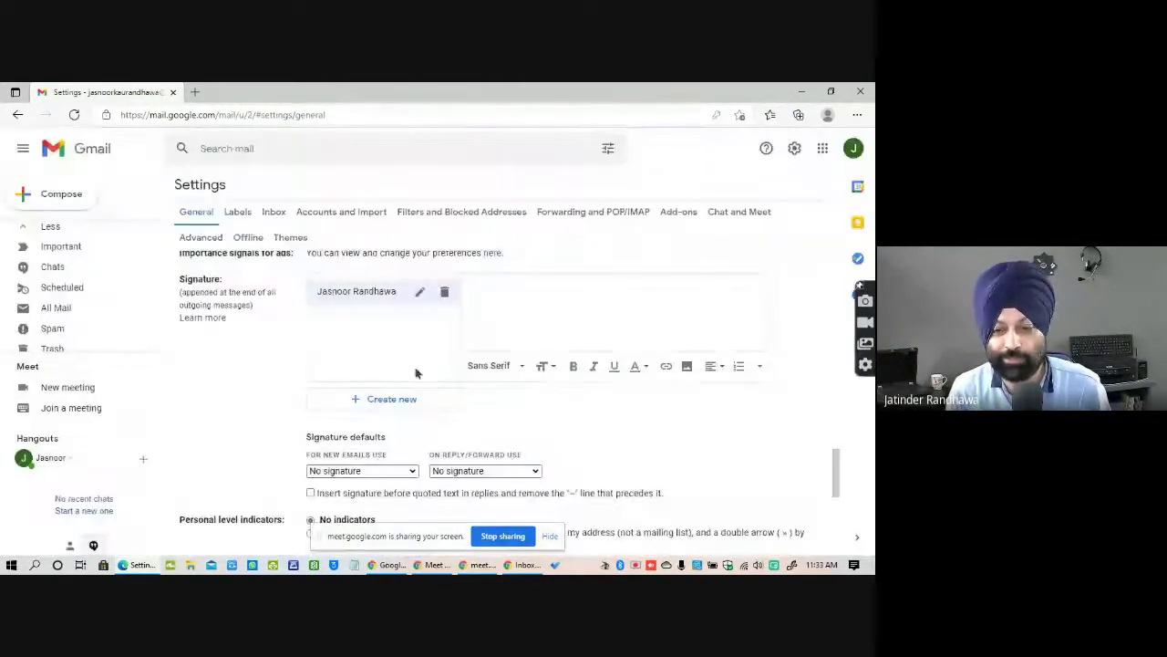
pyautogui.click(541, 319)
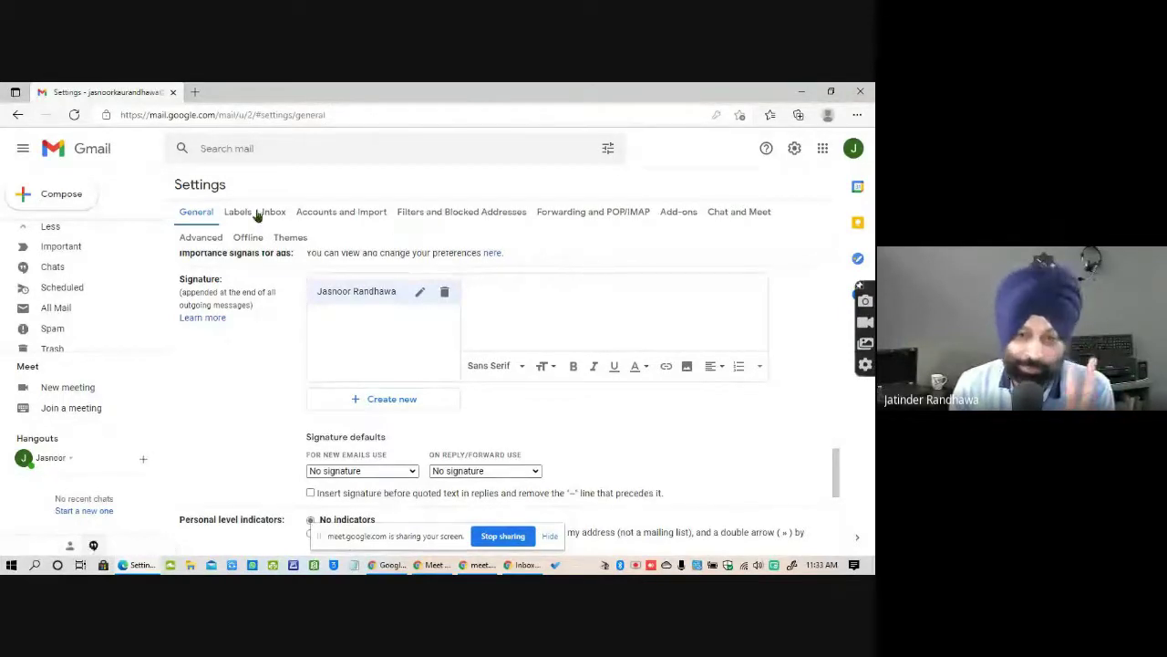
# Glance at Accounts and Import, scroll down General settings, then switch back to the Gmail slide.
pyautogui.click(342, 212)
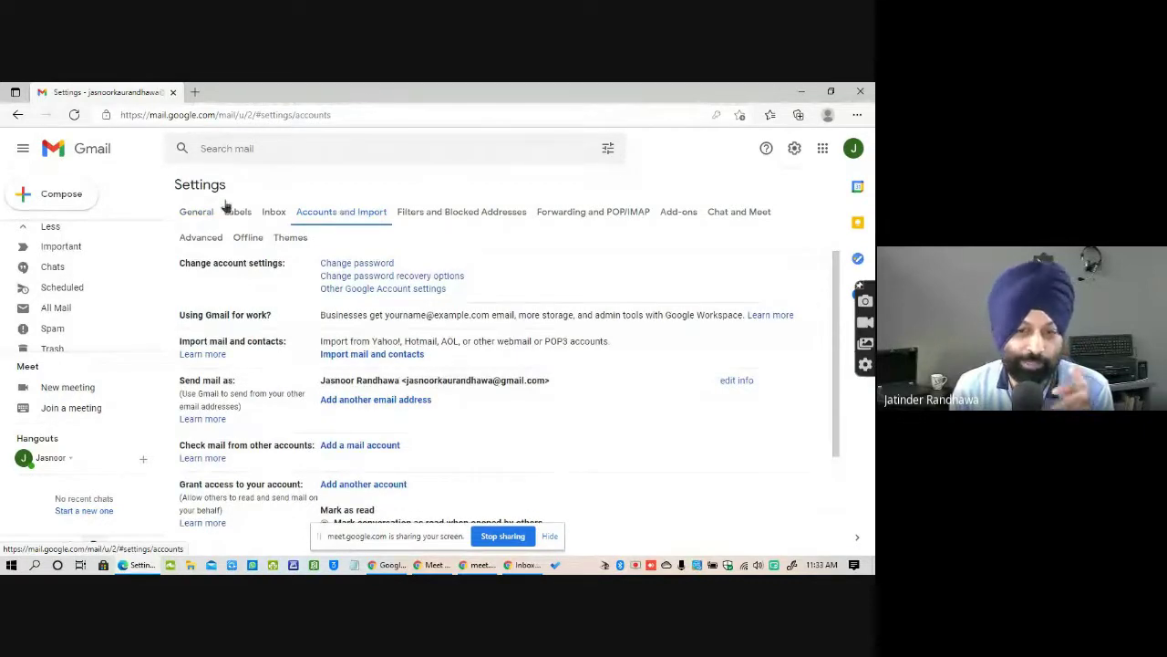
pyautogui.click(194, 212)
pyautogui.scroll(-15, 492, 370)
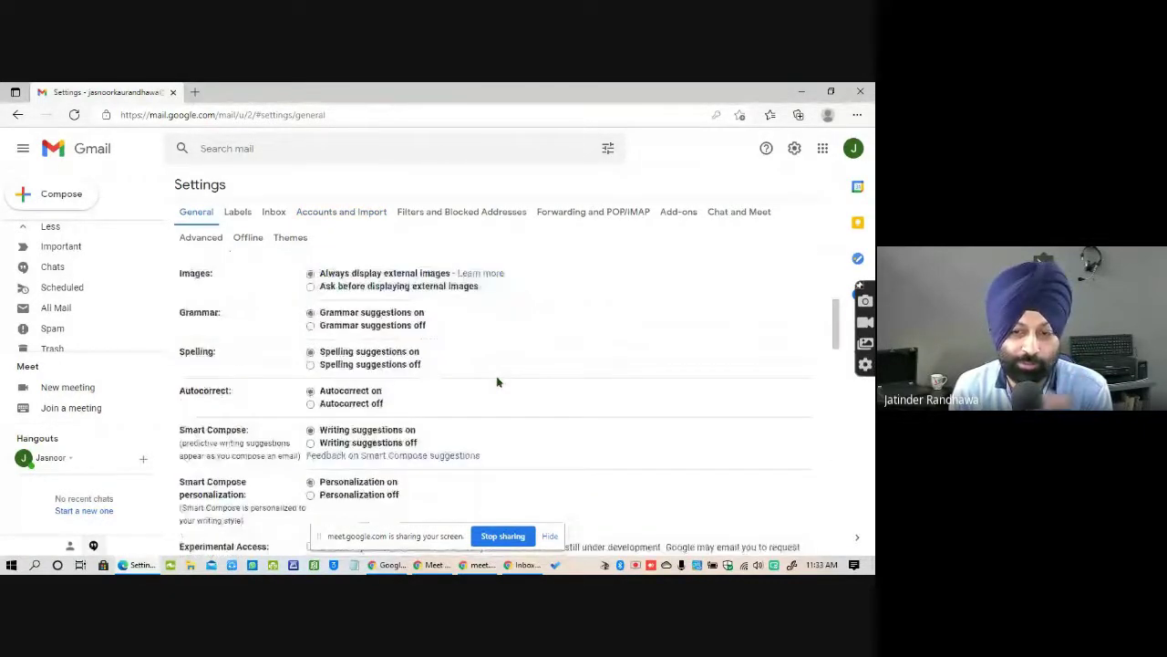
pyautogui.scroll(-15, 498, 383)
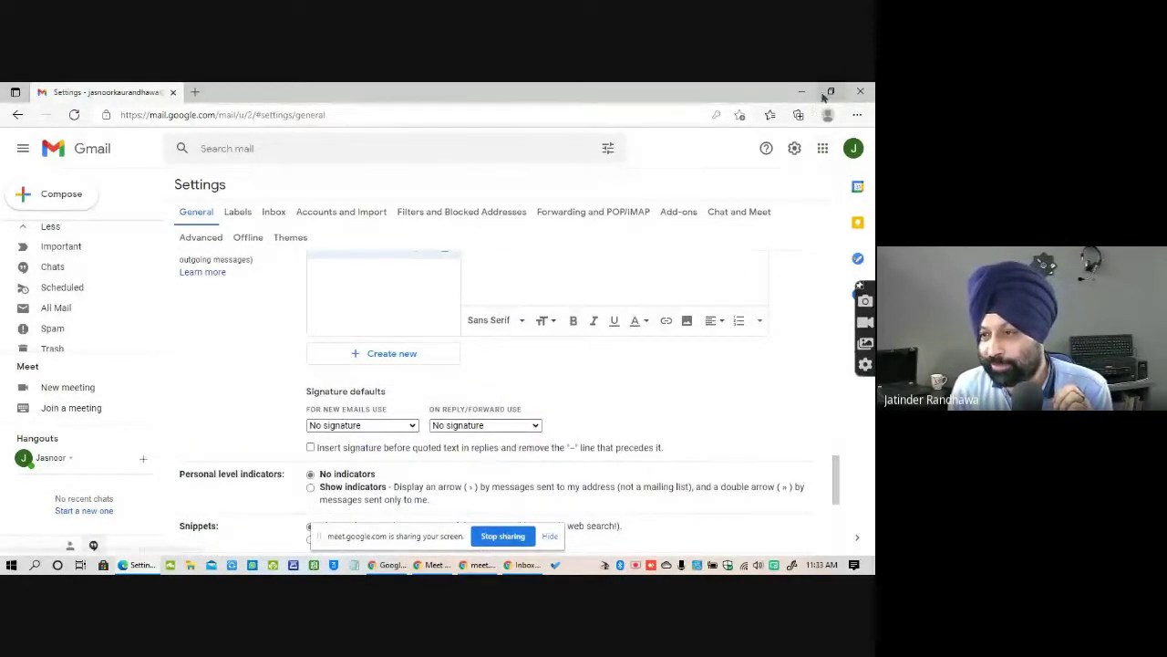
pyautogui.hotkey('alt', 'Tab')
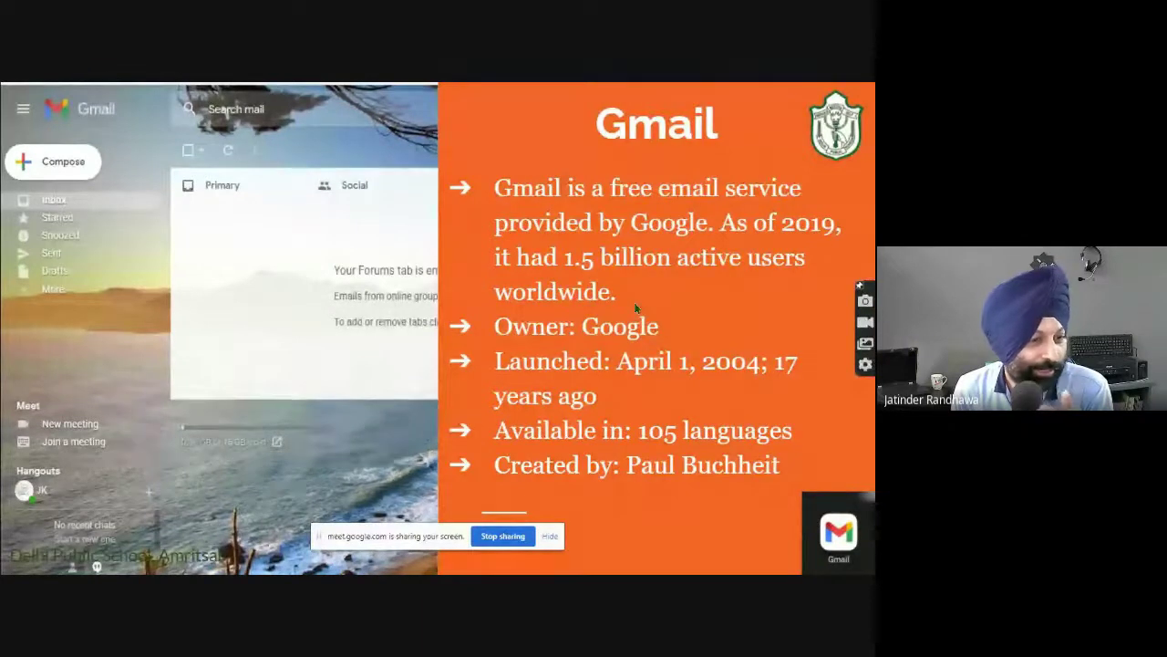
# Advance the deck to the Google Classroom slide, then switch back to Gmail's General settings.
pyautogui.click(801, 304)
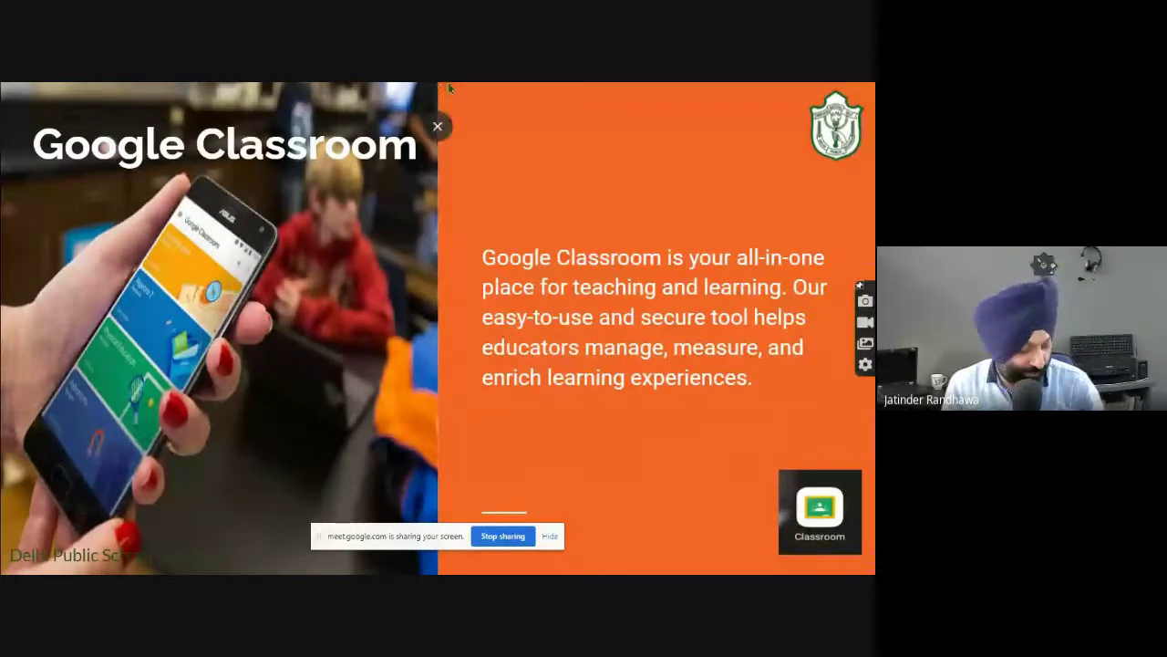
pyautogui.hotkey('alt', 'Tab')
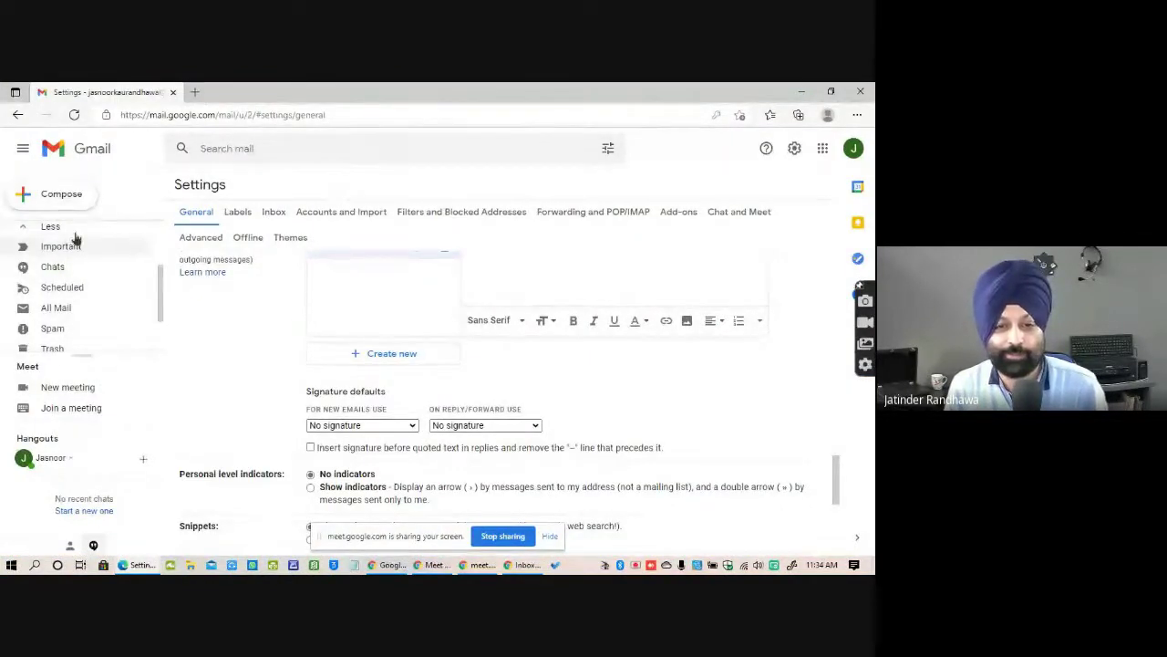
# Leave settings through Starred and confirm discarding the unsaved settings changes.
pyautogui.scroll(15, 166, 317)
pyautogui.scroll(2, 91, 283)
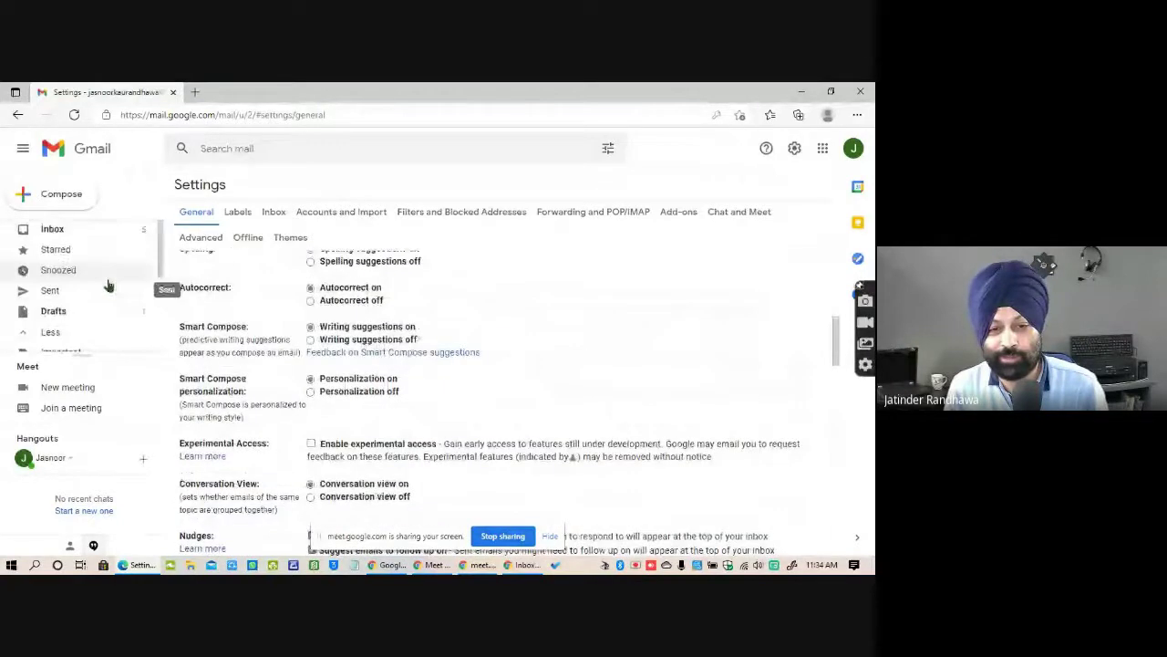
pyautogui.click(44, 249)
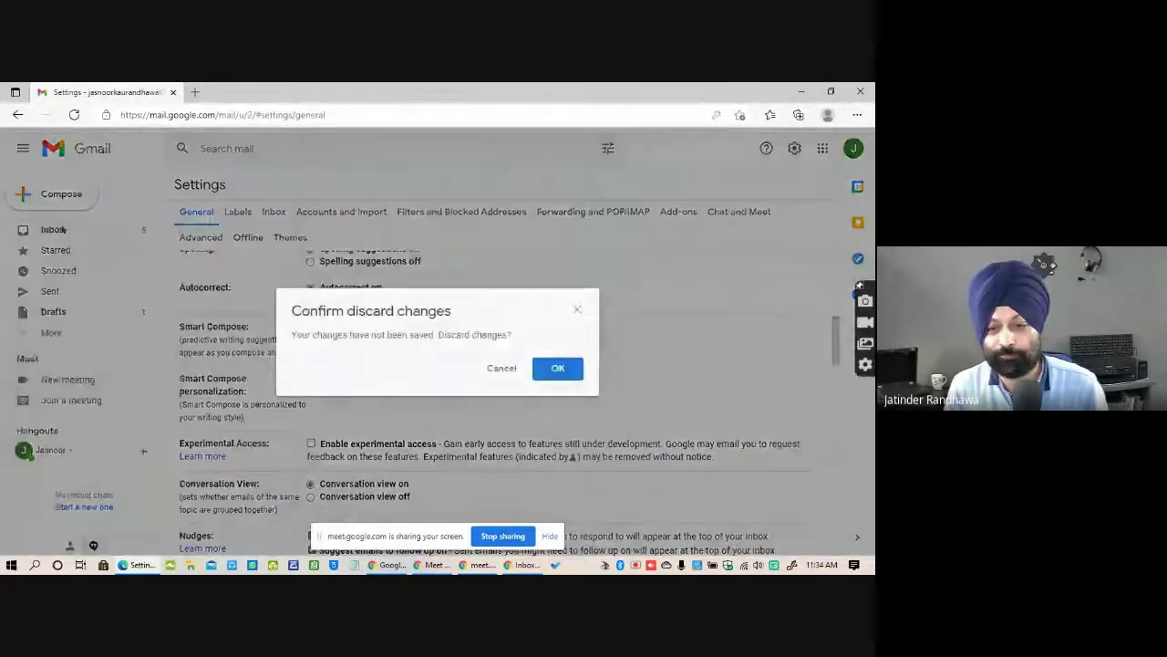
pyautogui.click(558, 367)
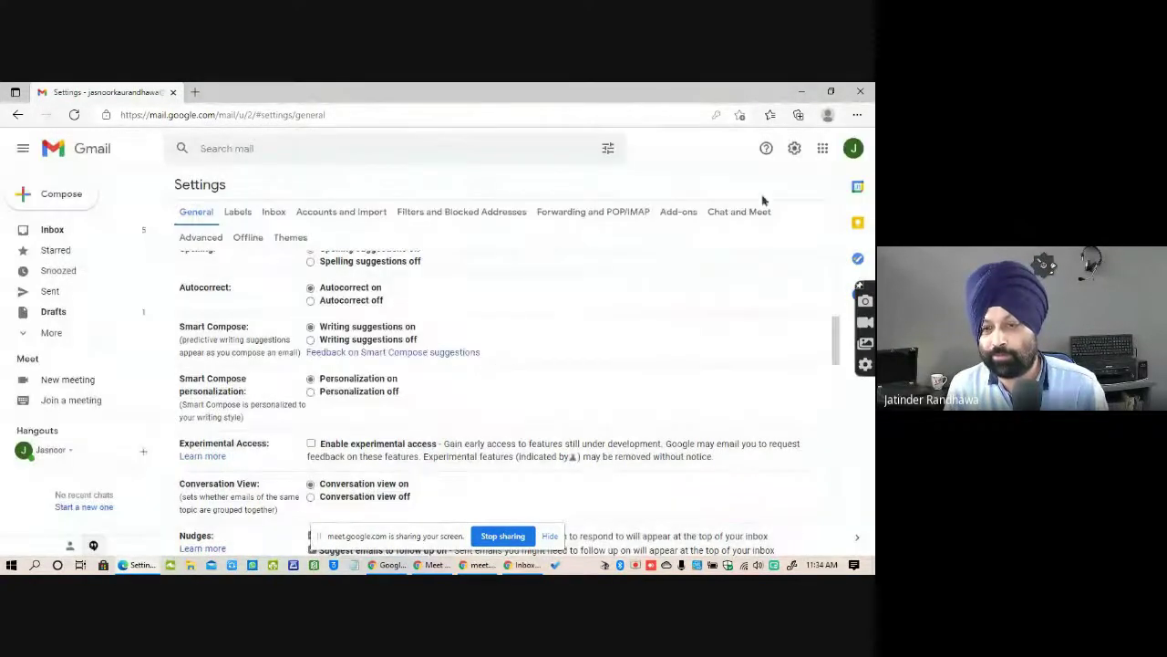
# Browse the Google apps list, then switch to the other account's window and open a blank tab.
pyautogui.click(823, 150)
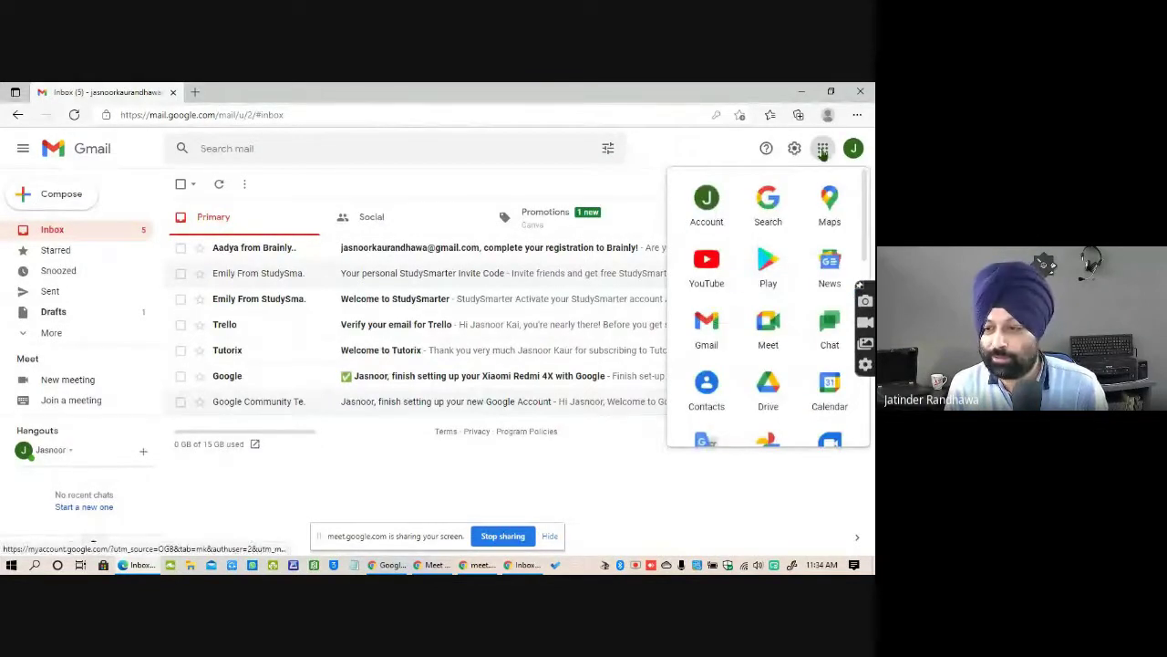
pyautogui.scroll(-3, 771, 328)
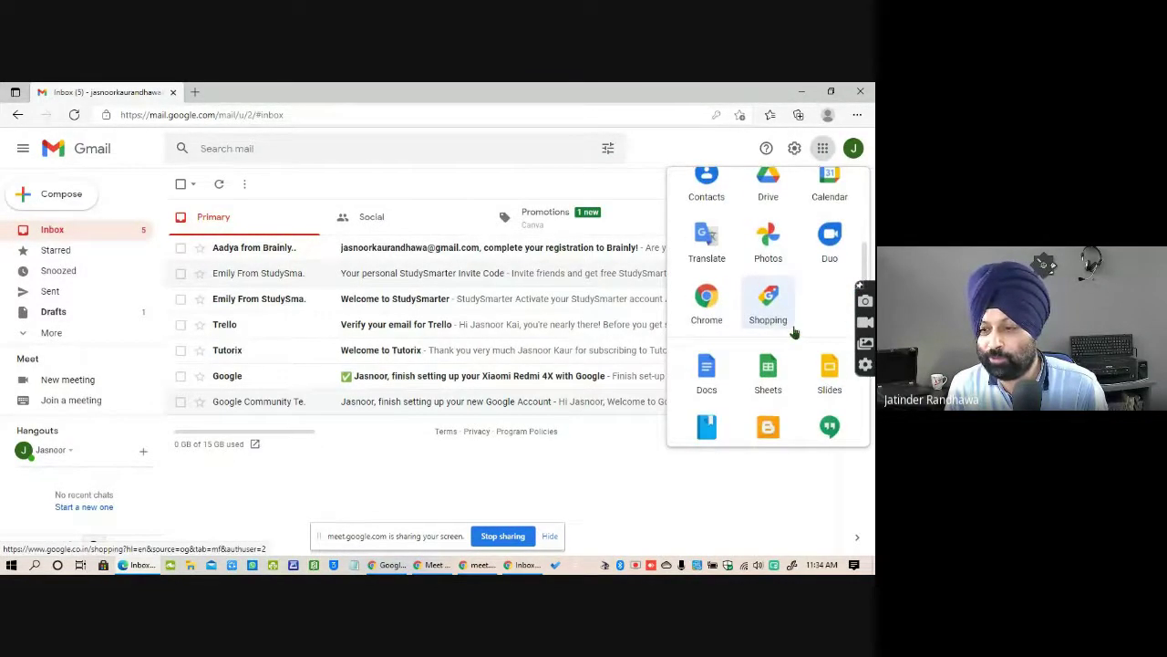
pyautogui.scroll(-3, 794, 333)
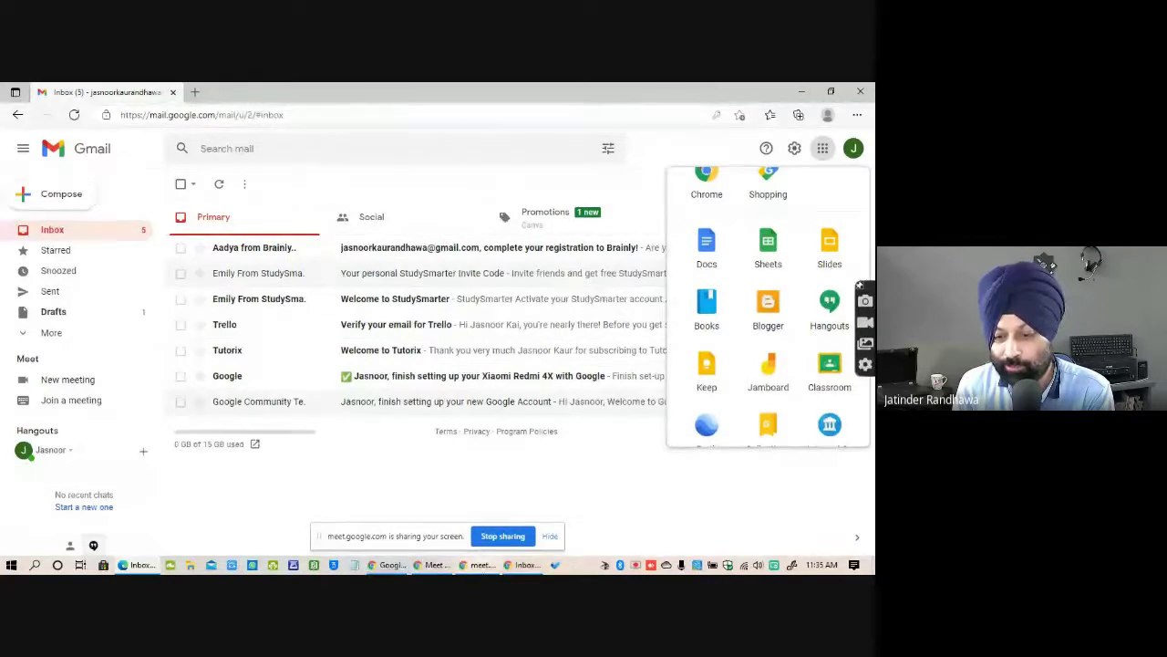
pyautogui.click(527, 564)
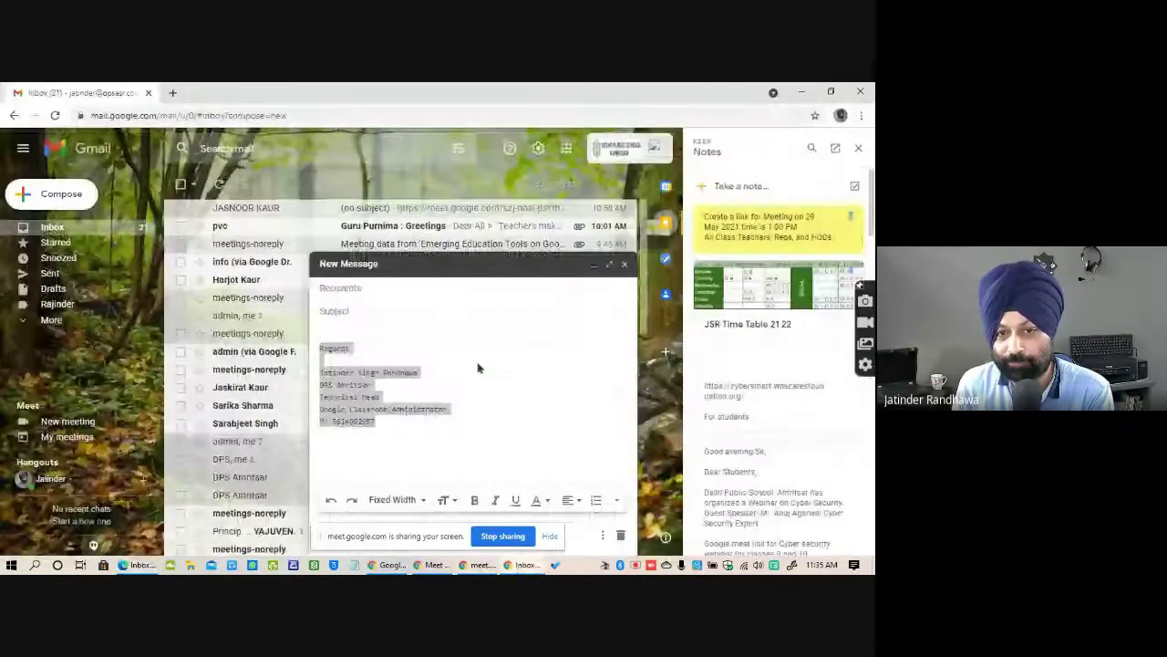
pyautogui.click(173, 92)
# Return to the inbox tab and launch Classroom from the Google apps grid.
pyautogui.click(157, 92)
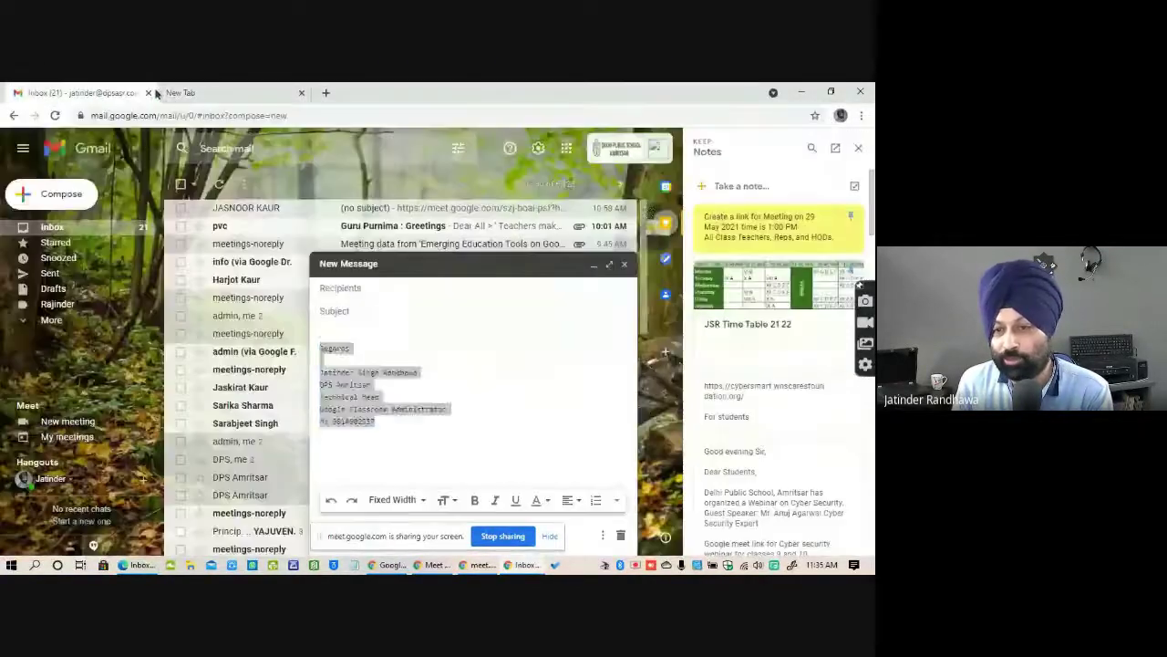
pyautogui.click(566, 147)
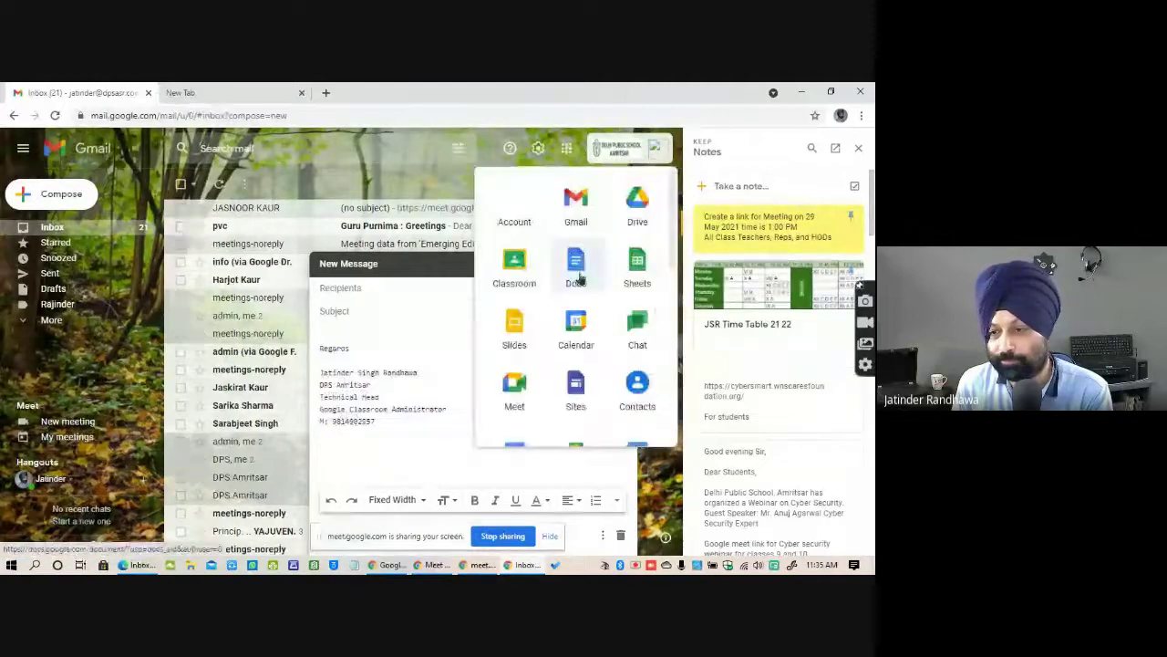
pyautogui.click(514, 265)
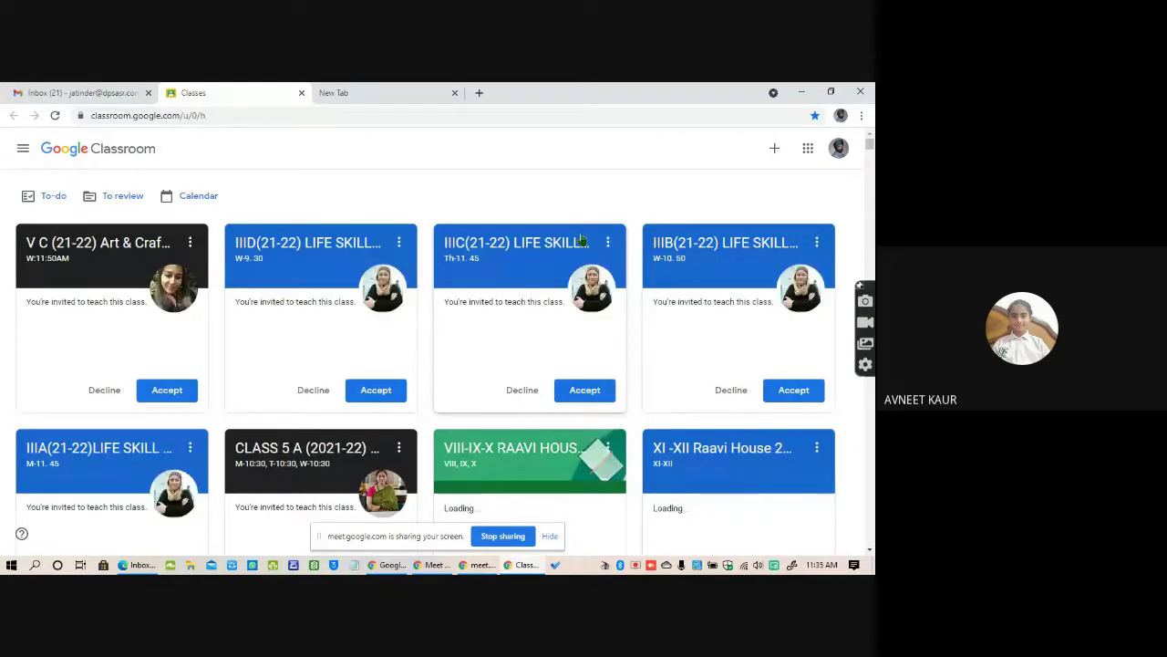
# Search the class list for the teacher's name and open XII IP D E (21-22) in a new tab.
pyautogui.hotkey('ctrl', 'f')
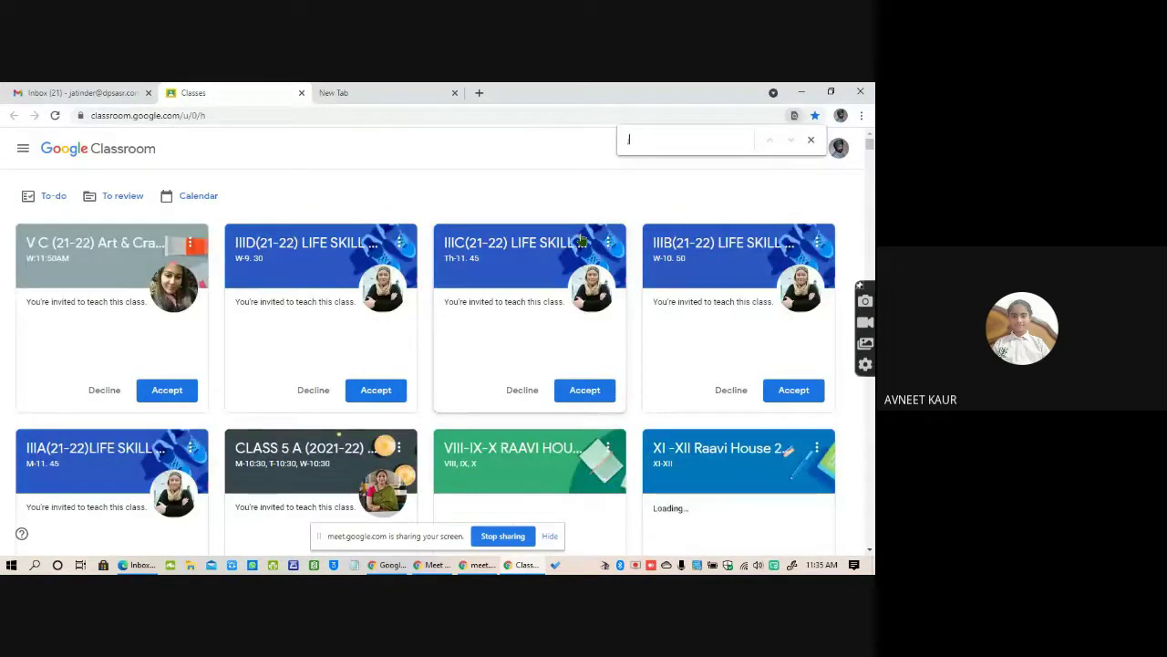
pyautogui.write('jatinder')
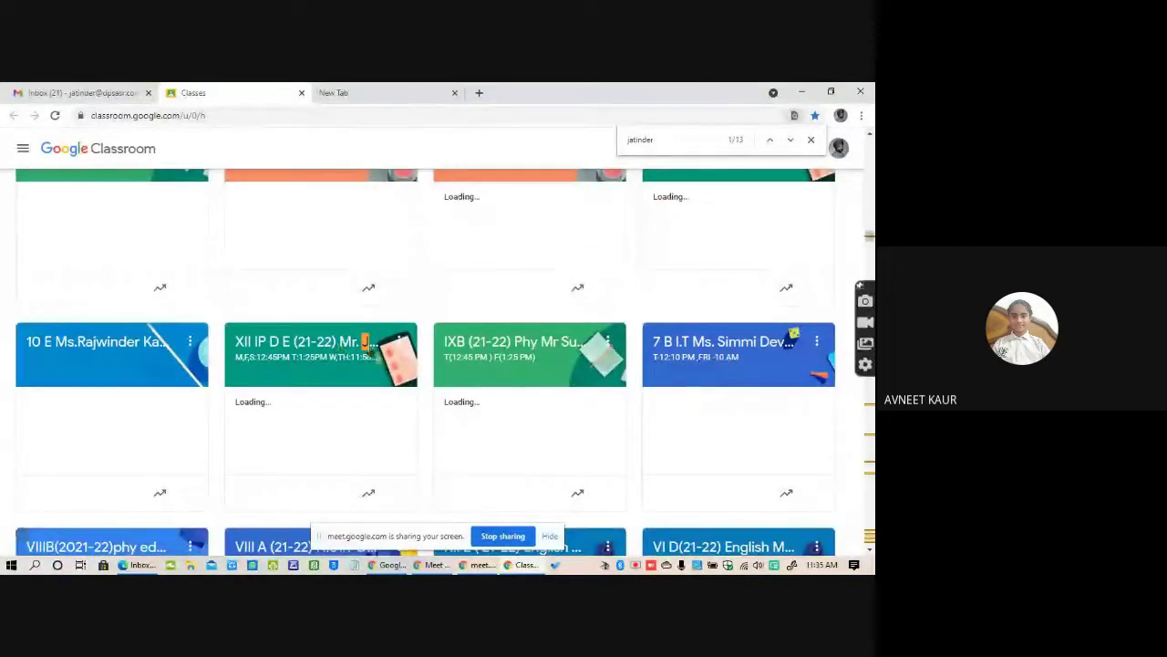
pyautogui.rightClick(341, 346)
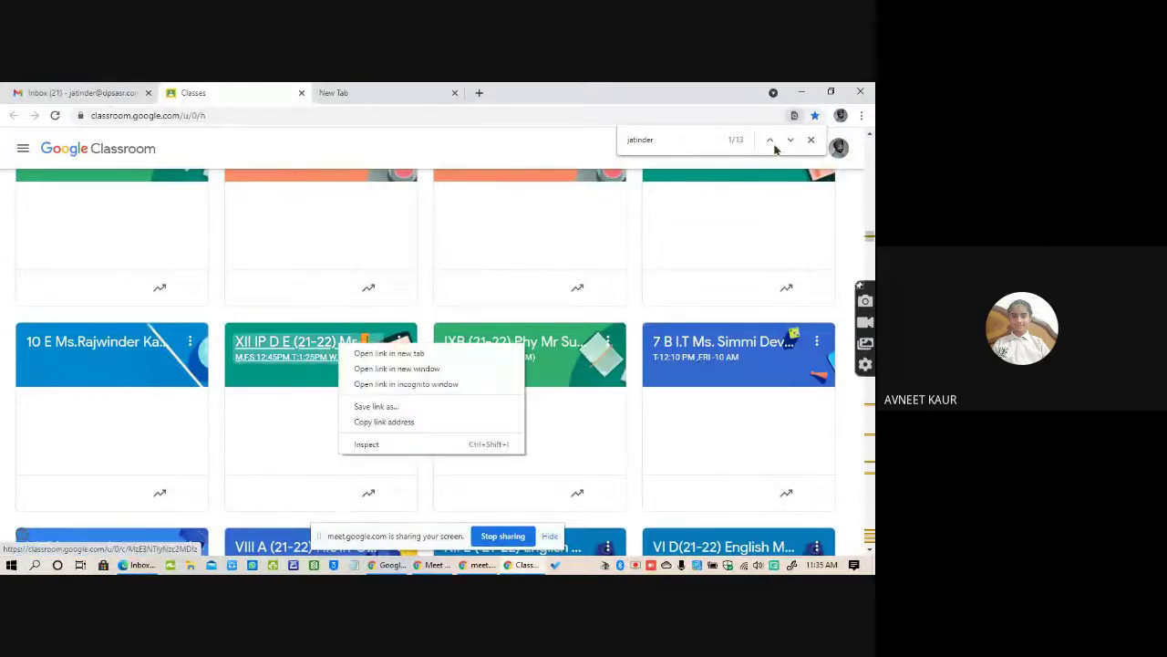
pyautogui.click(409, 356)
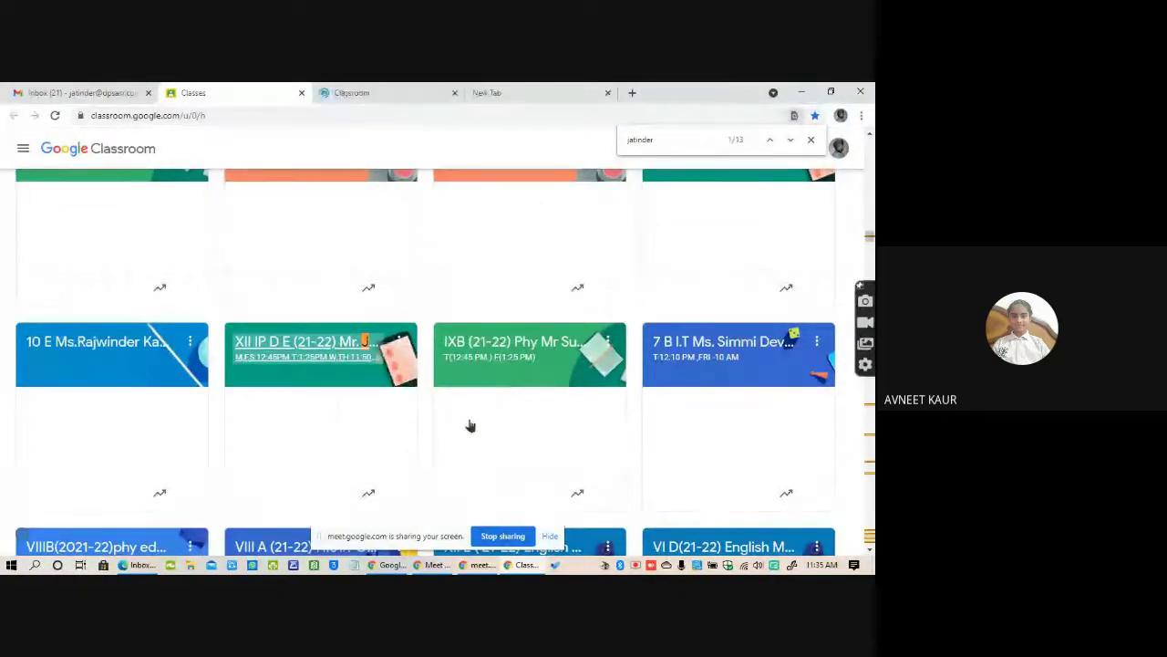
# Switch to the XII IP D E class tab and select the Meet link in its banner.
pyautogui.click(381, 95)
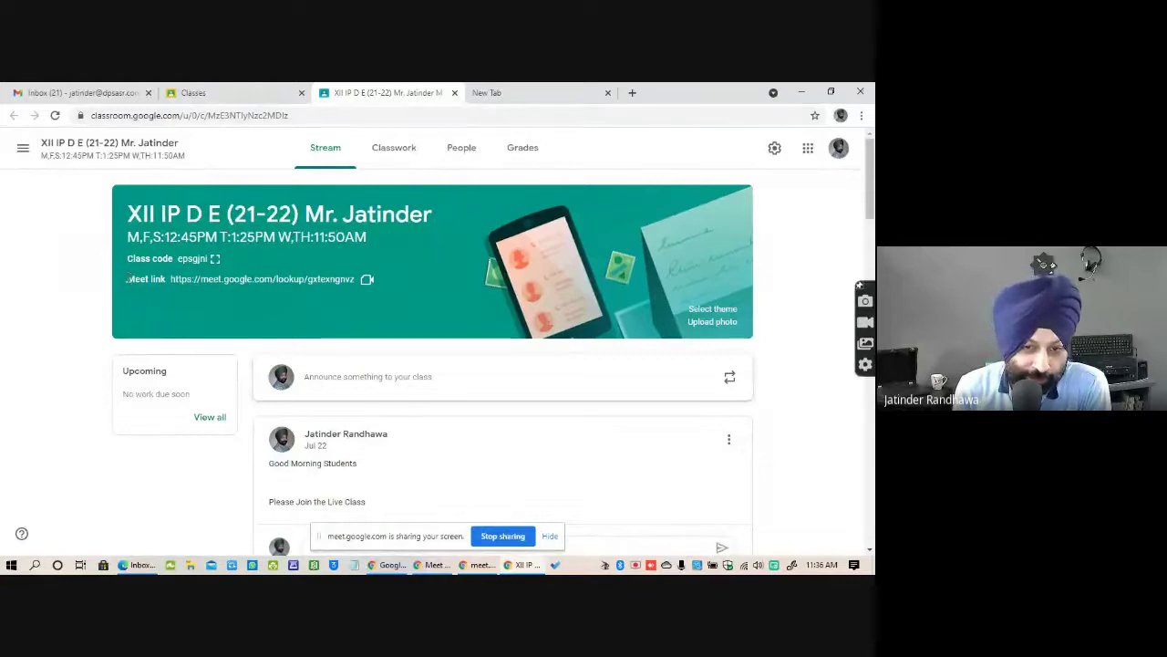
pyautogui.moveTo(127, 279); pyautogui.dragTo(384, 287)
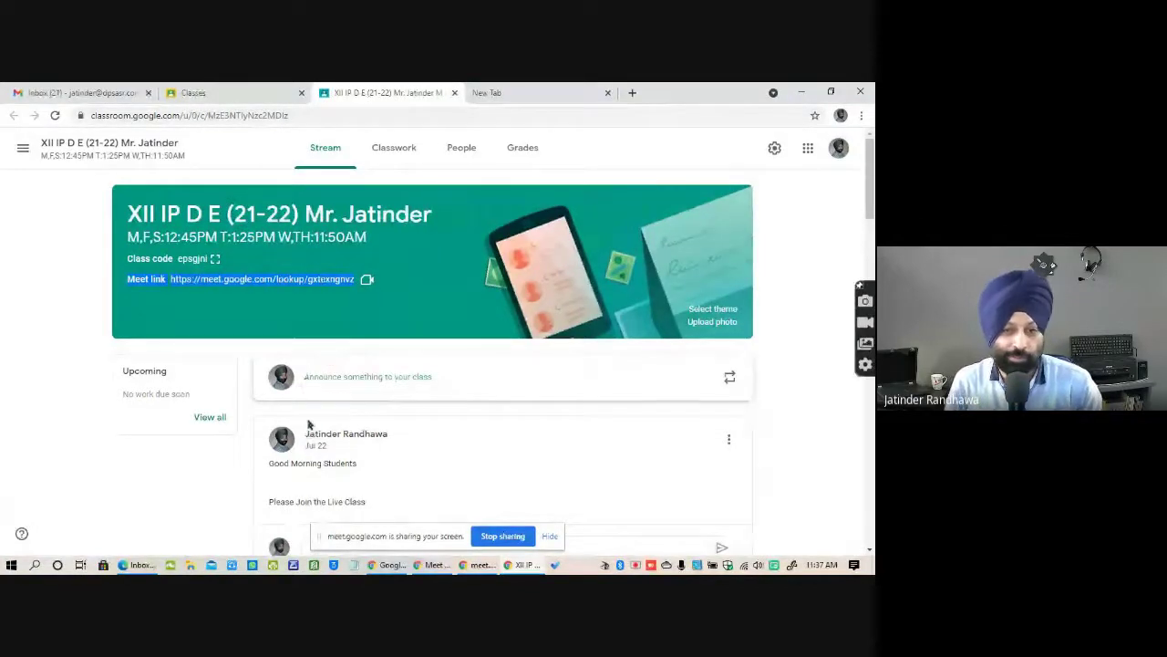
# Open the class Meet link in a new tab, then return to Stream and close the extra meeting tab.
pyautogui.click(238, 286)
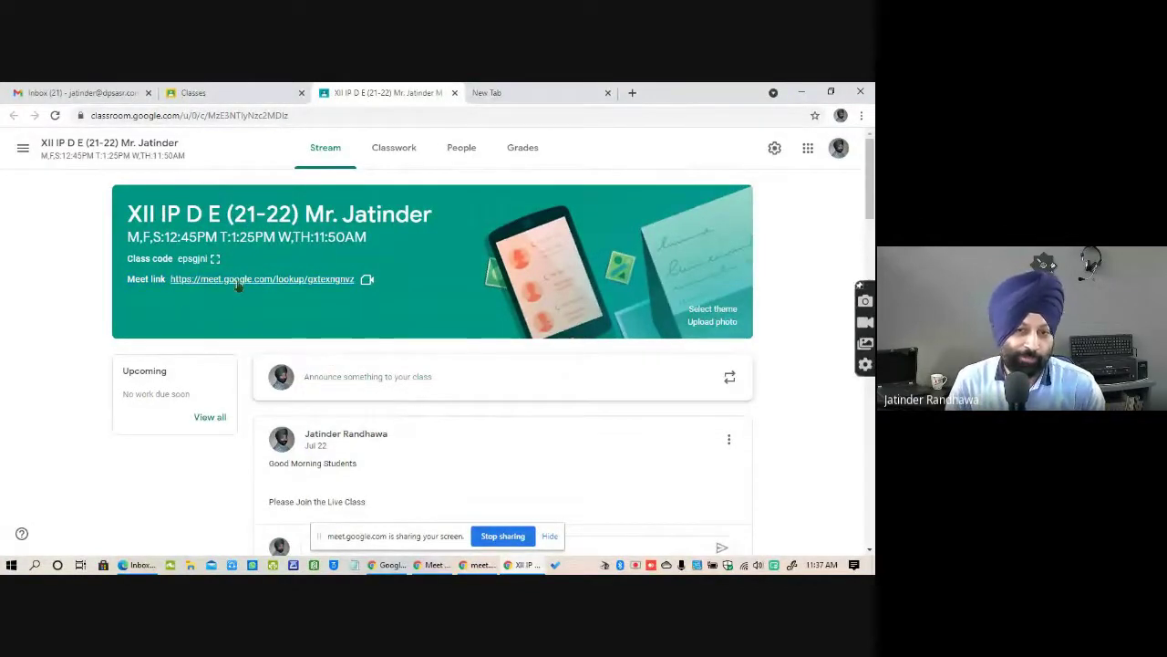
pyautogui.click(287, 279)
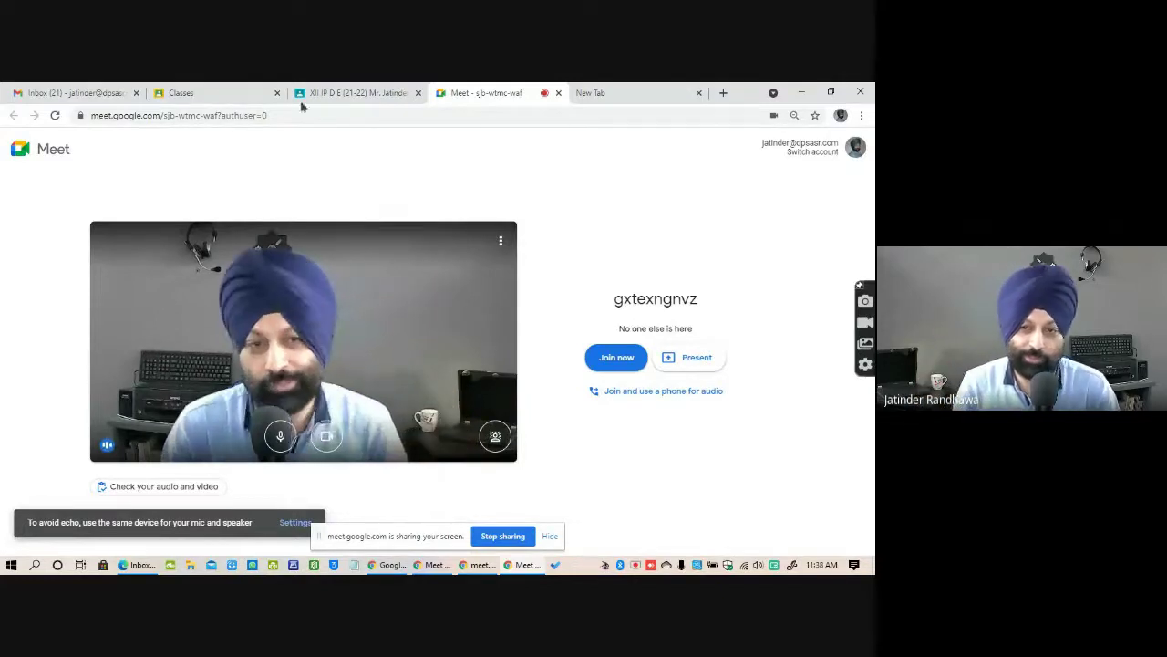
pyautogui.click(375, 94)
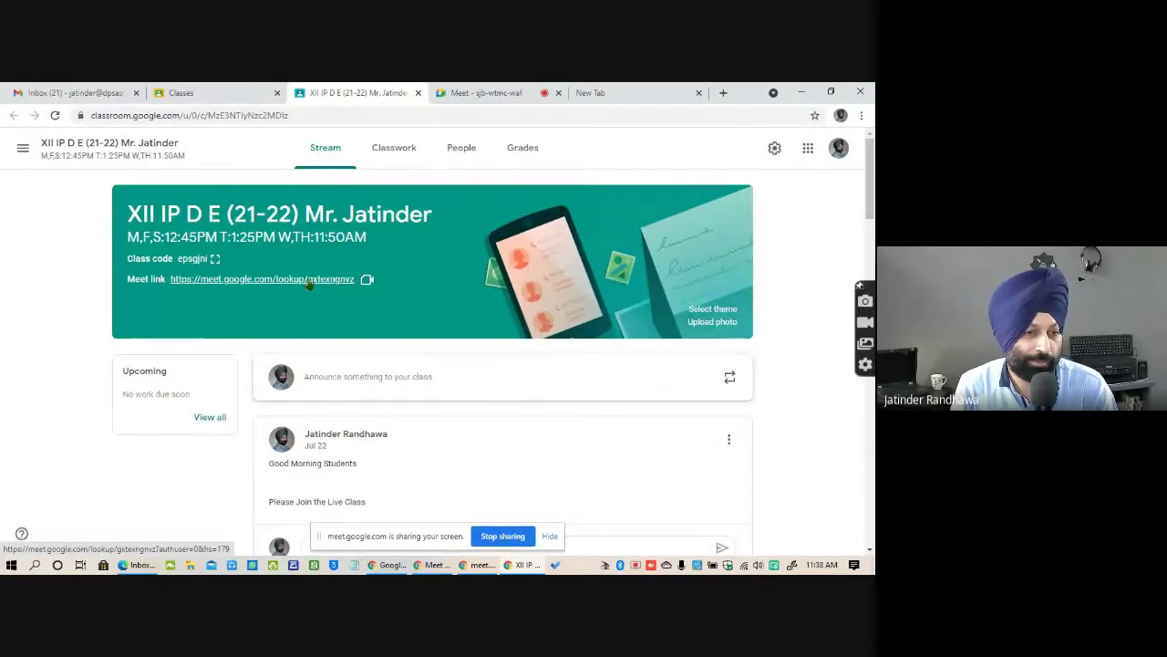
pyautogui.click(453, 93)
pyautogui.click(384, 93)
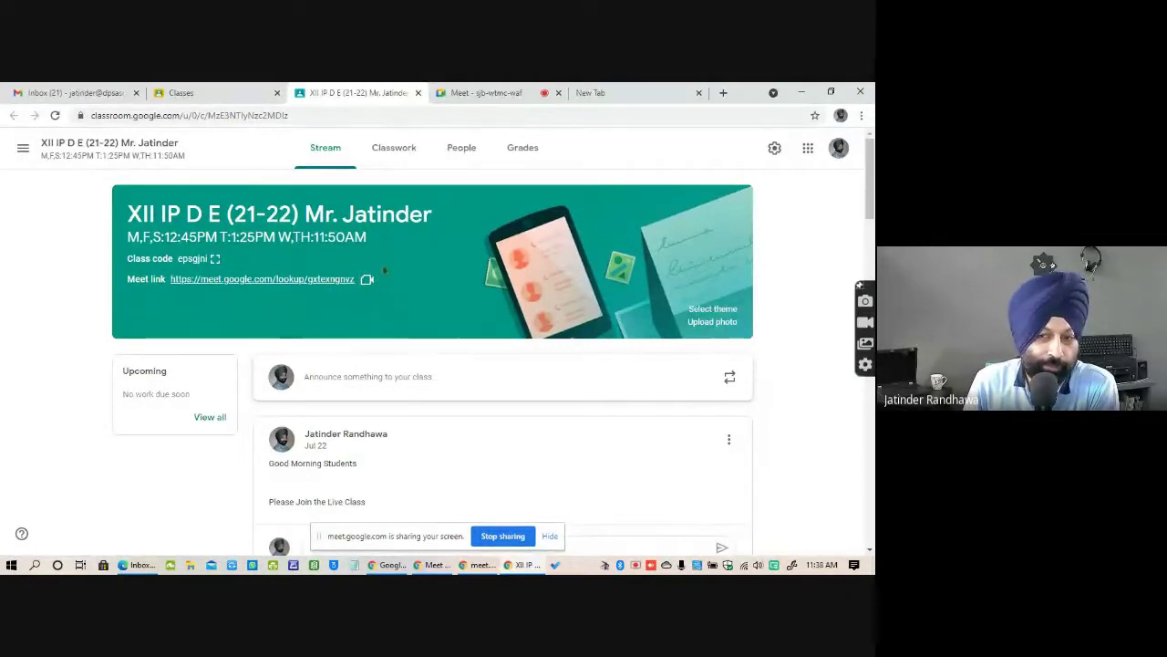
pyautogui.click(358, 284)
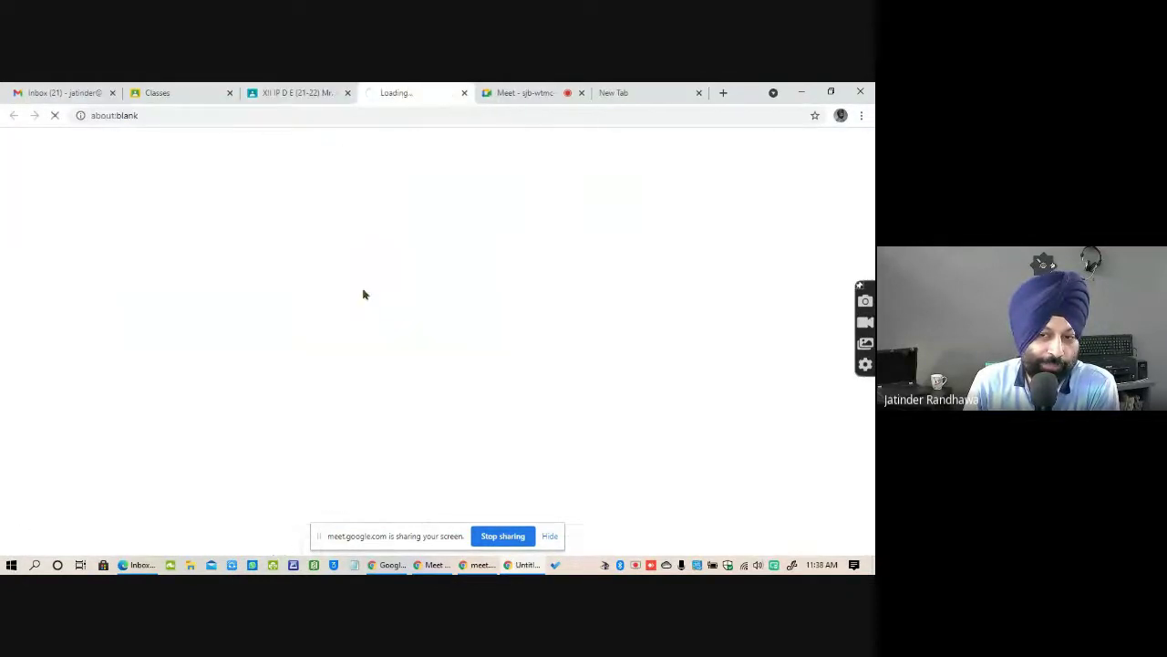
pyautogui.click(465, 92)
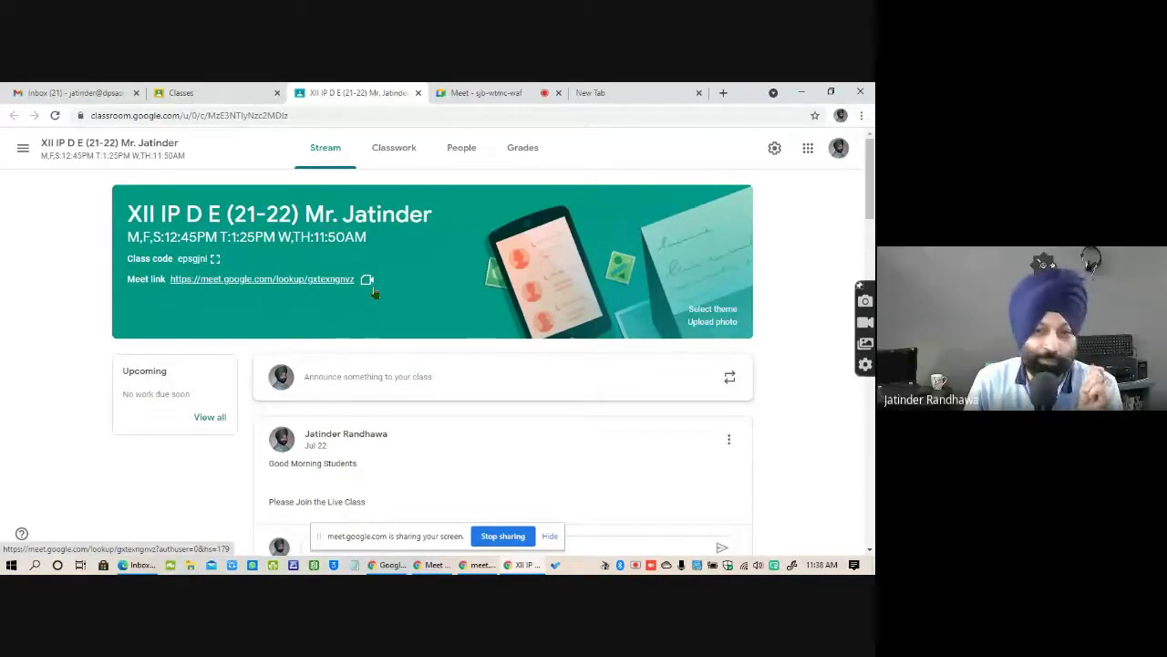
# Toggle between Stream and Classwork, then launch the class Meet from the Classwork page.
pyautogui.click(396, 152)
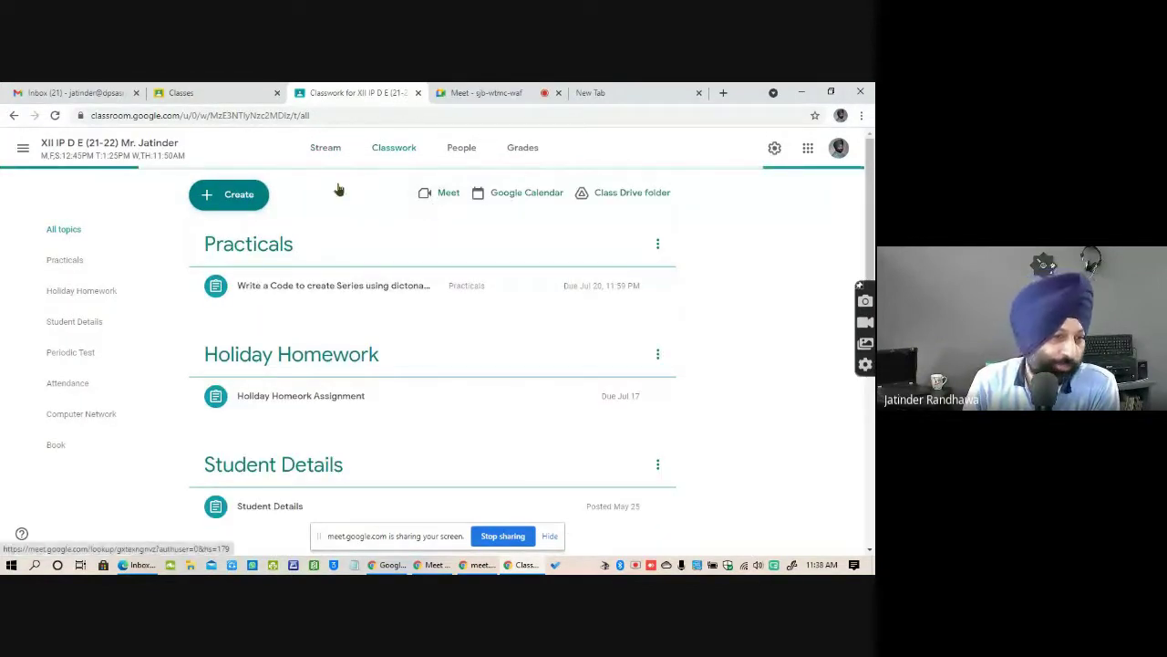
pyautogui.click(337, 153)
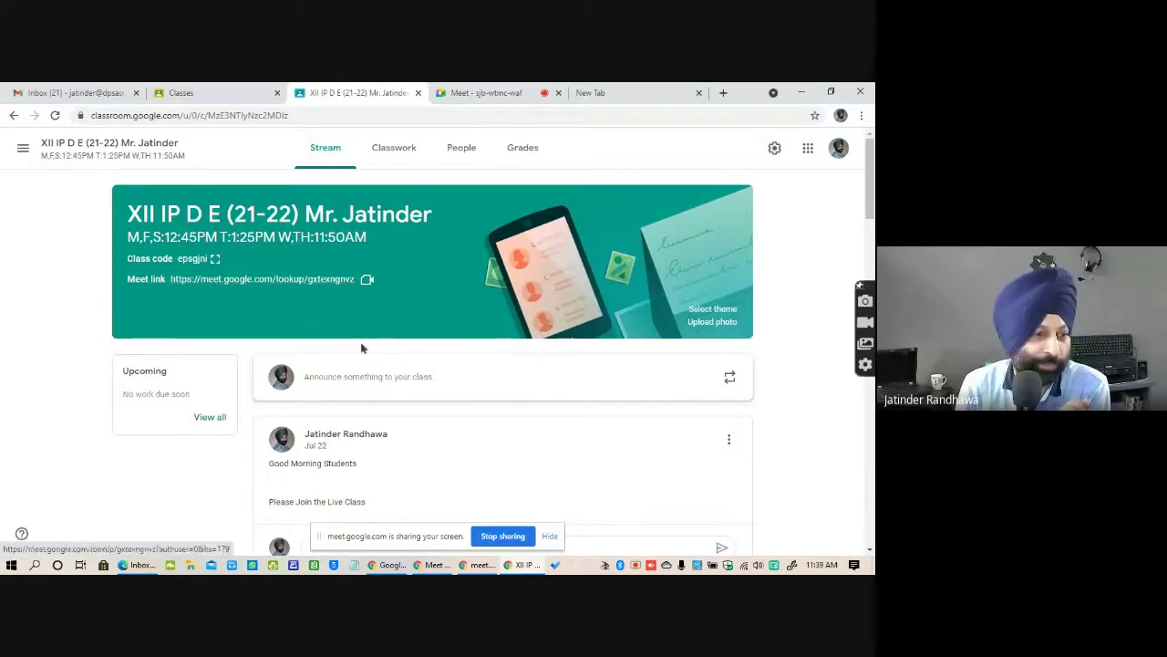
pyautogui.click(395, 151)
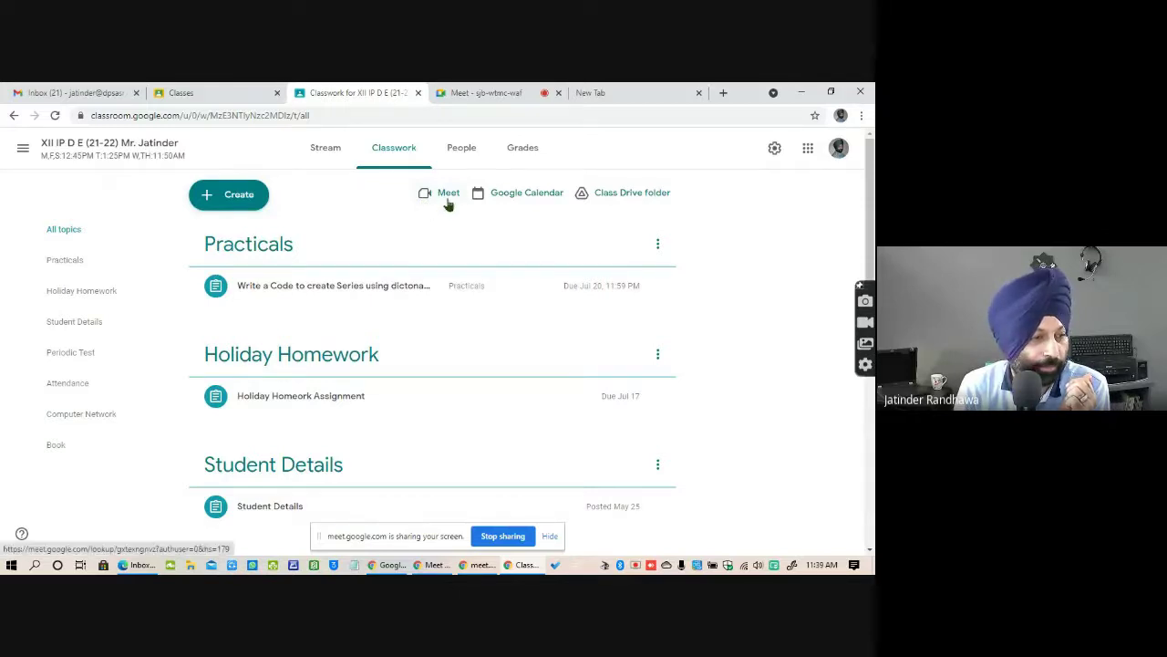
pyautogui.click(339, 157)
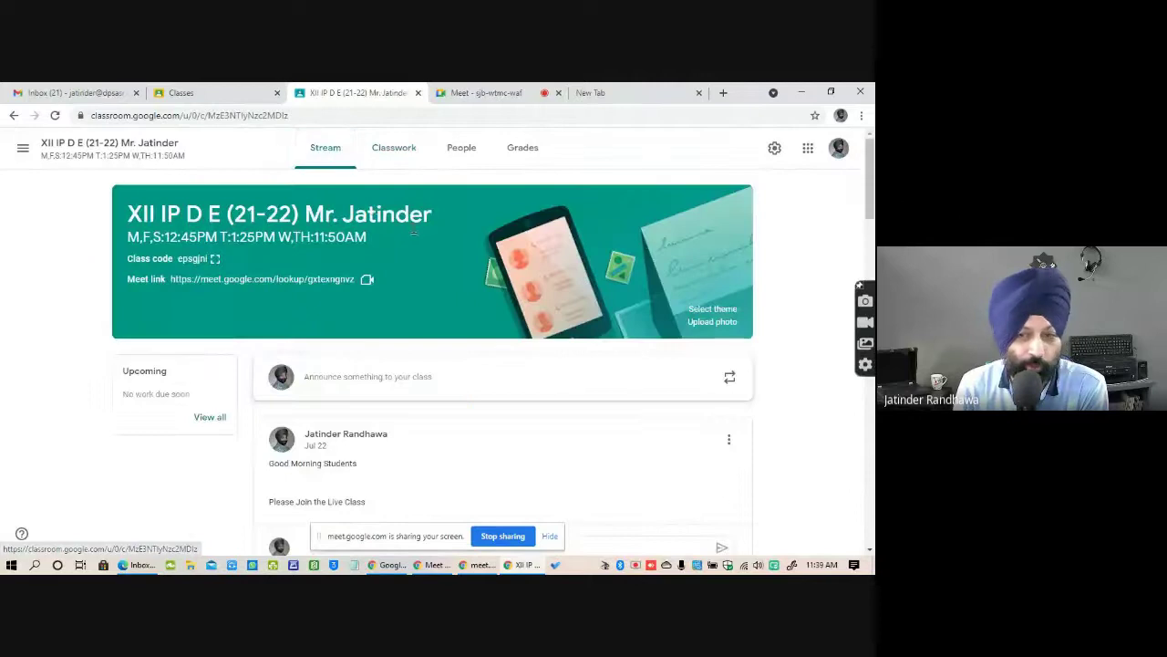
pyautogui.click(393, 155)
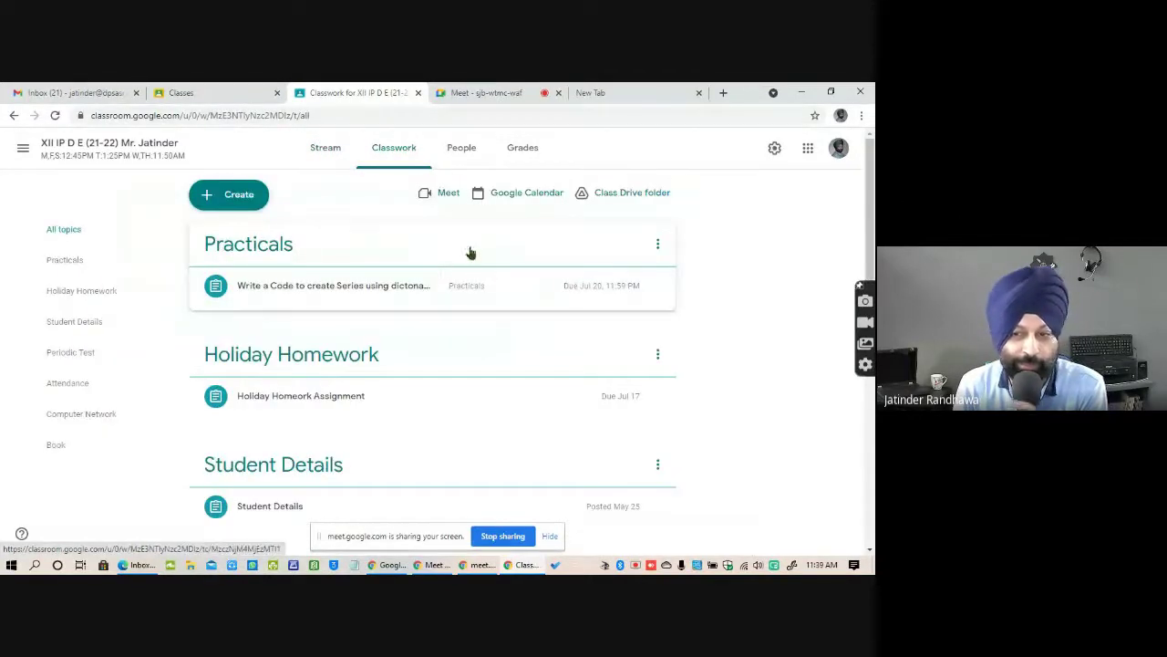
pyautogui.click(434, 195)
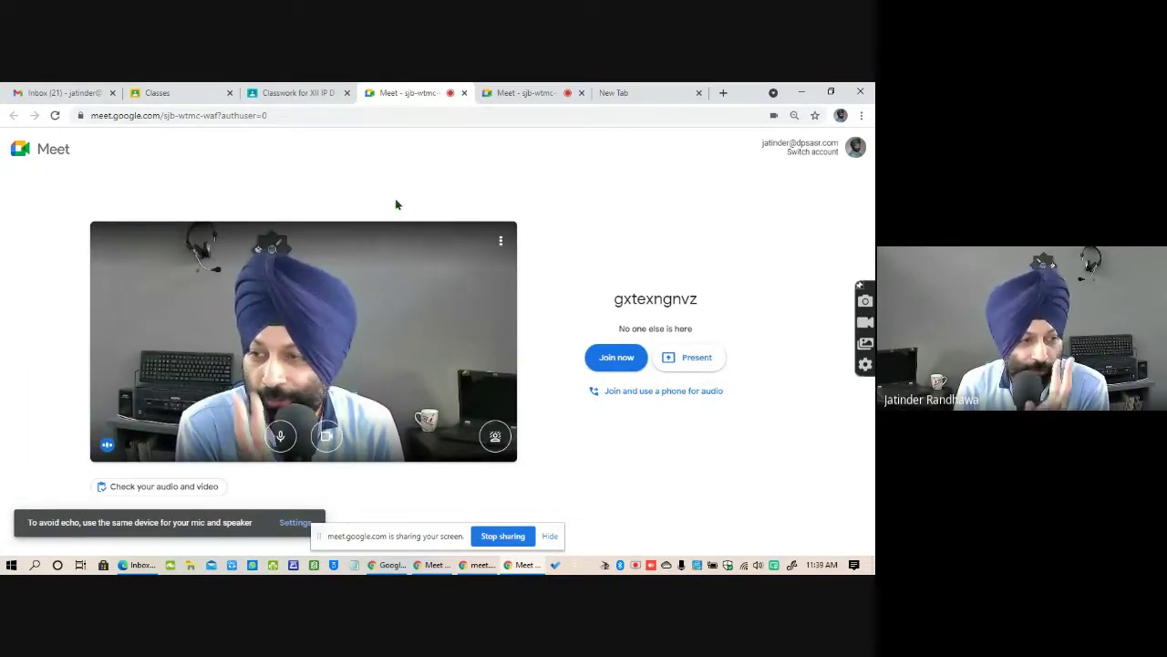
# Copy the meeting URL and load it in a new tab of the Edge window.
pyautogui.click(300, 115)
pyautogui.hotkey('ctrl', 'c')
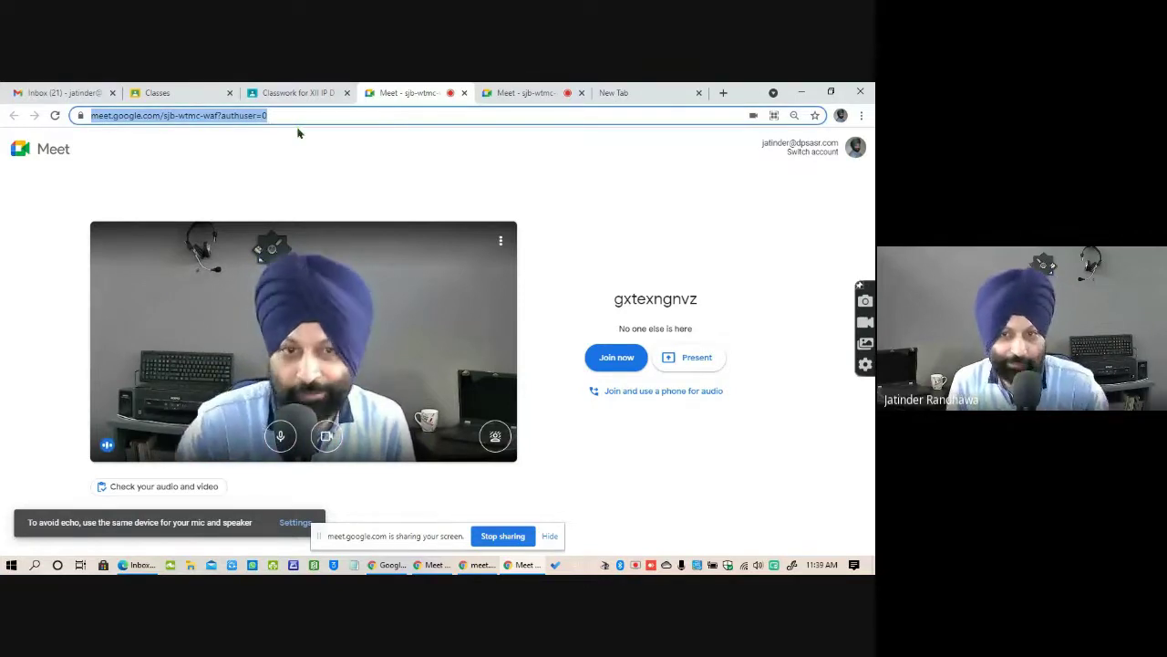
pyautogui.click(142, 565)
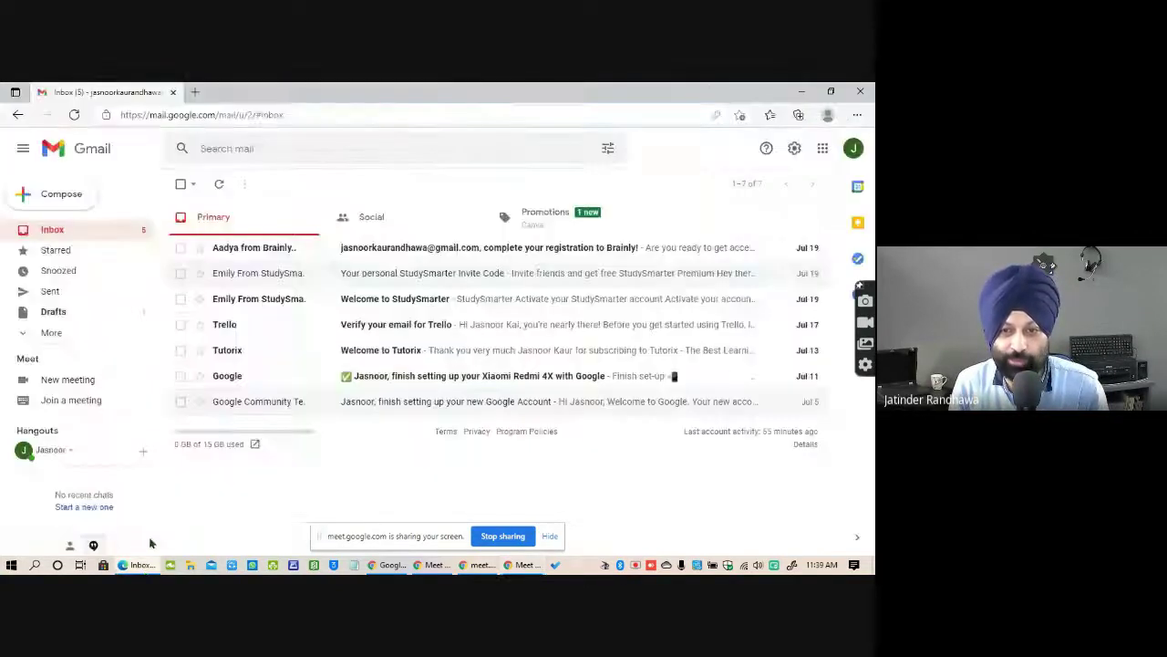
pyautogui.hotkey('ctrl', 't')
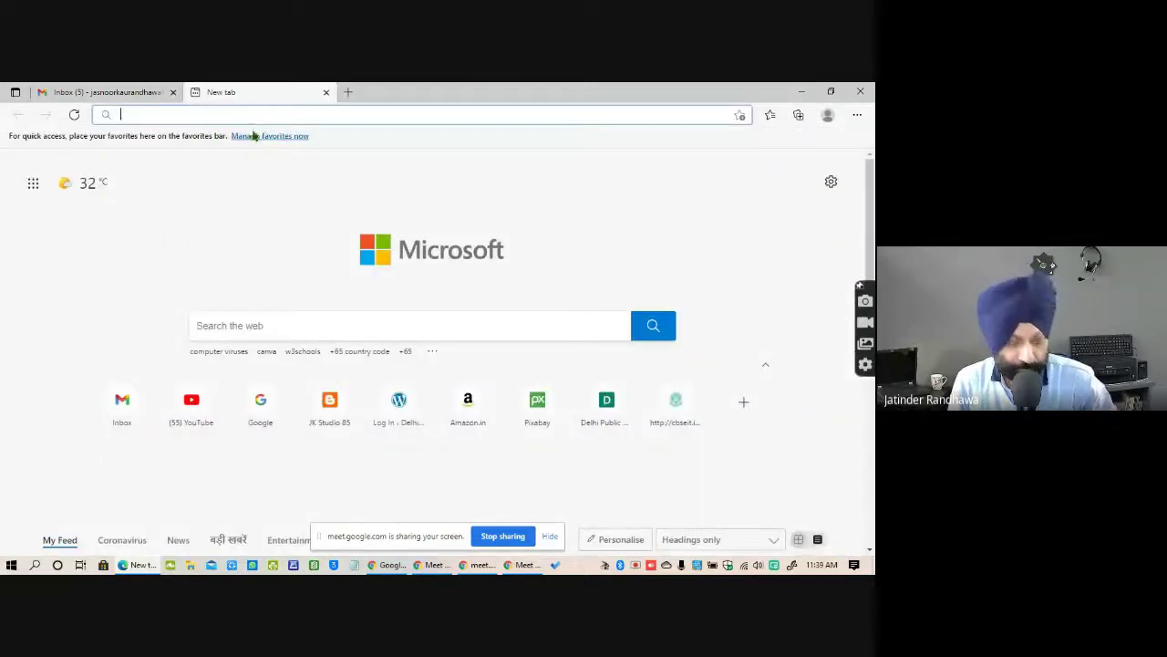
pyautogui.hotkey('ctrl', 'v')
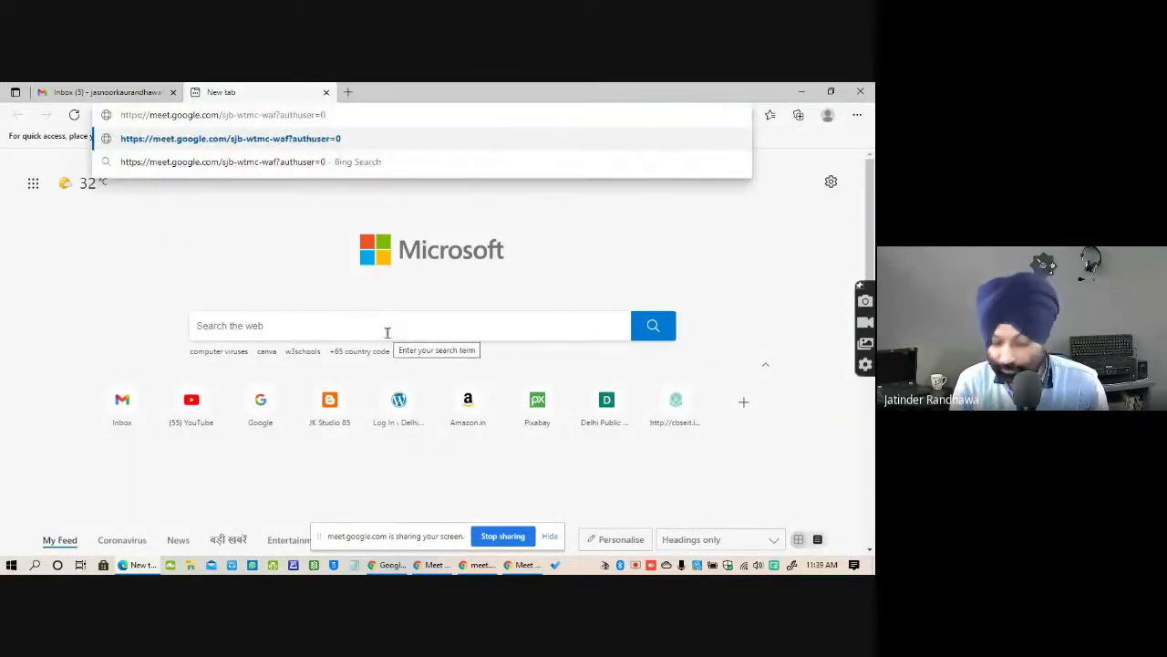
pyautogui.press('Return')
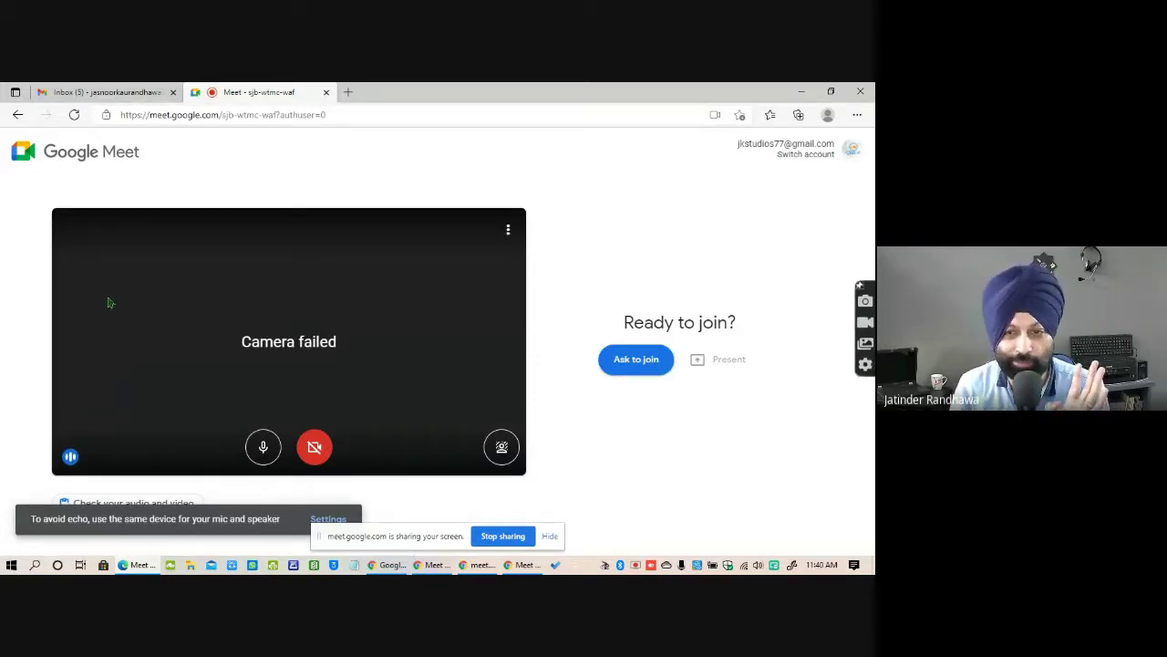
# Close the Meet tabs in both browser windows.
pyautogui.click(326, 92)
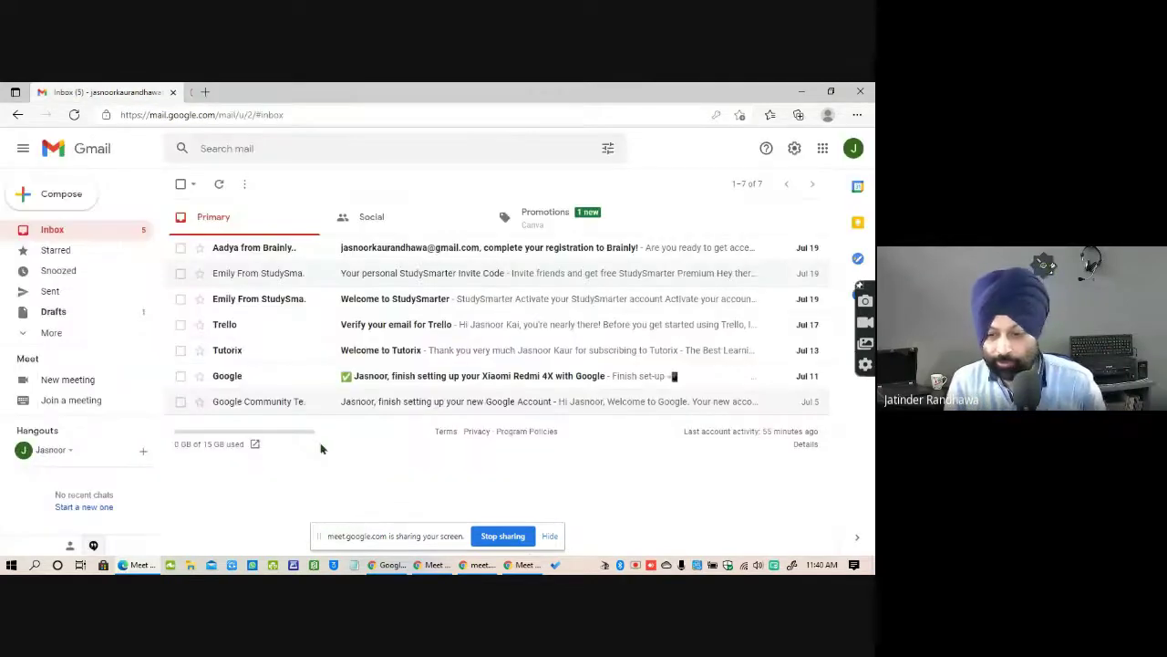
pyautogui.click(531, 565)
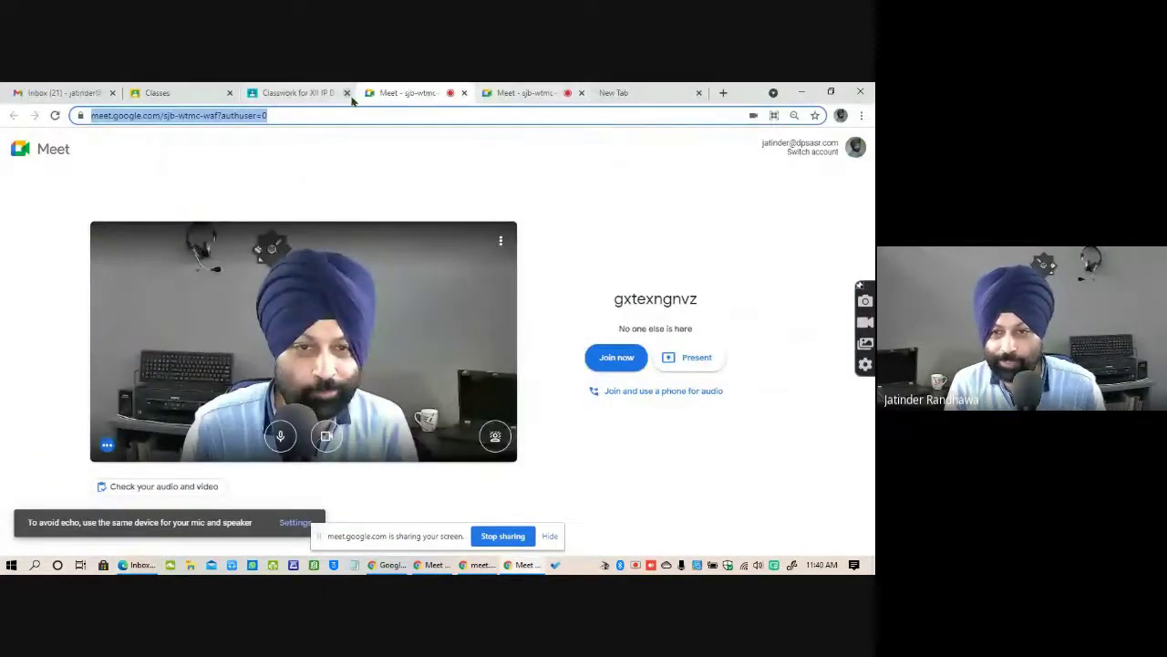
pyautogui.click(464, 93)
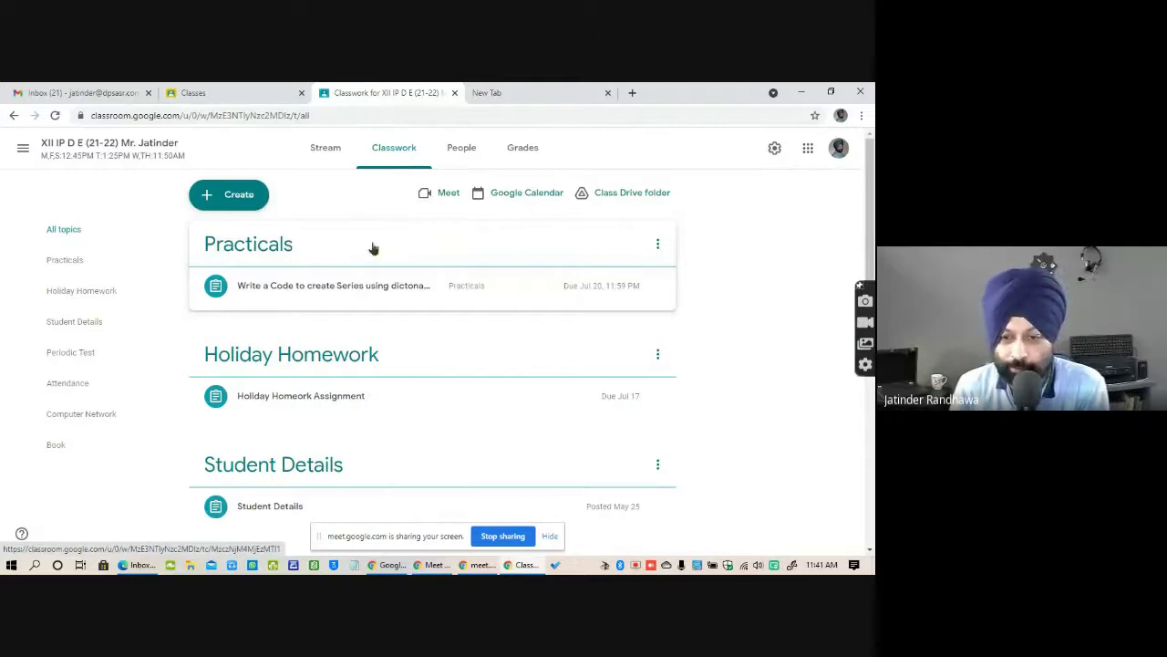
# Back on Stream, open the turned-in Student work for the Series assignment.
pyautogui.click(326, 149)
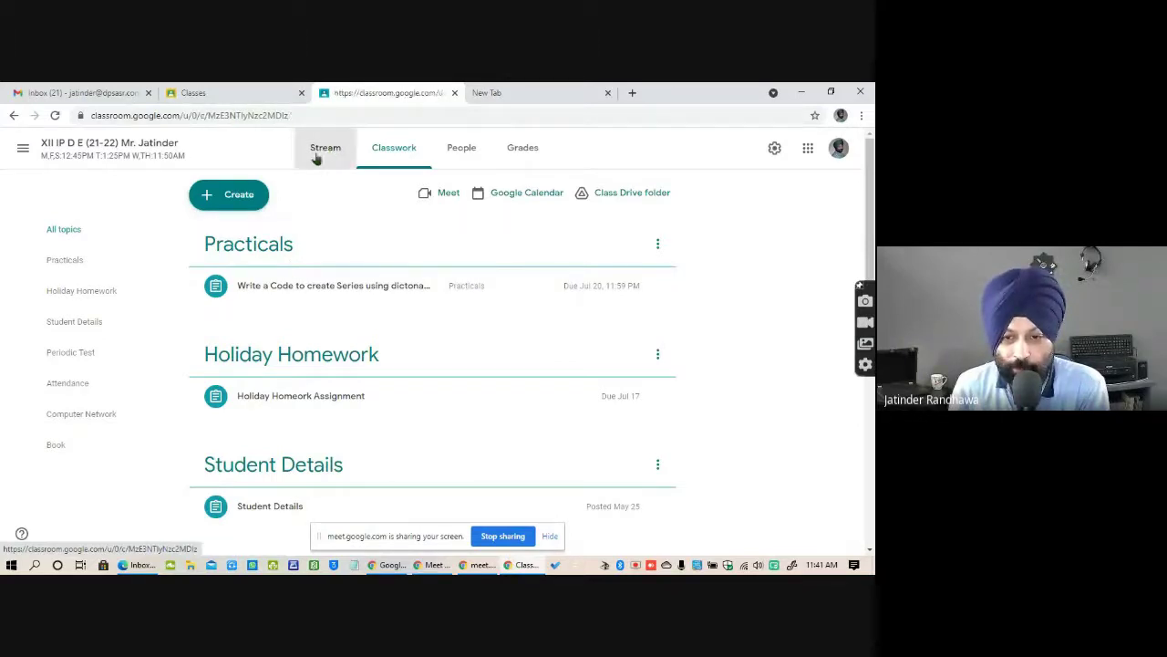
pyautogui.scroll(-5, 488, 434)
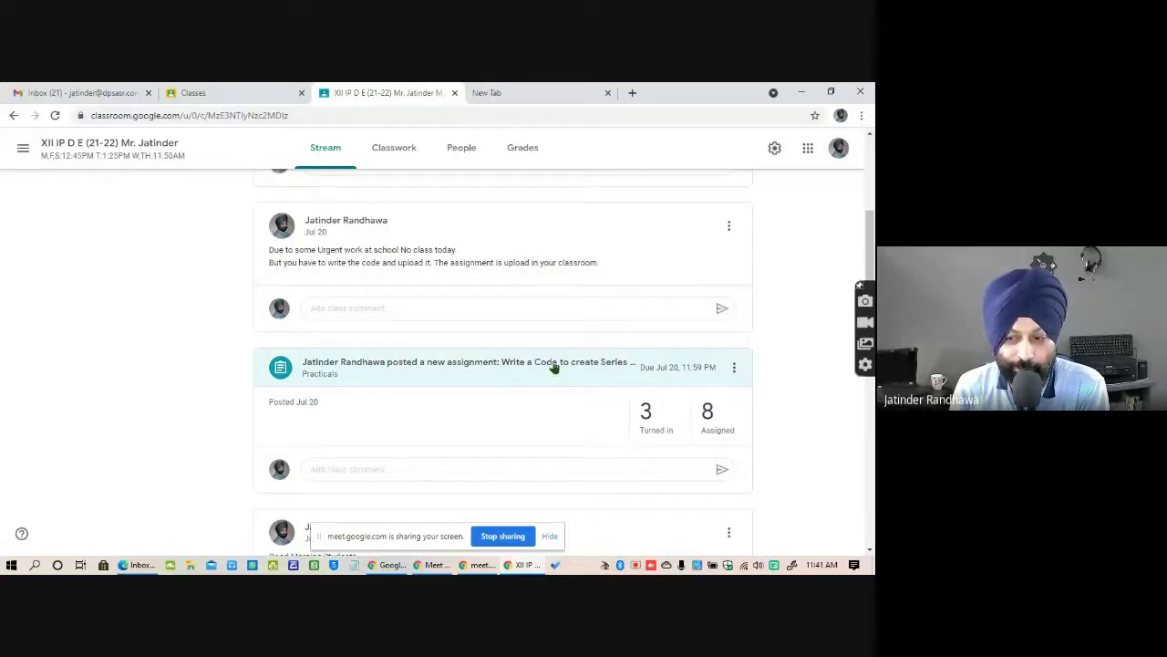
pyautogui.click(635, 403)
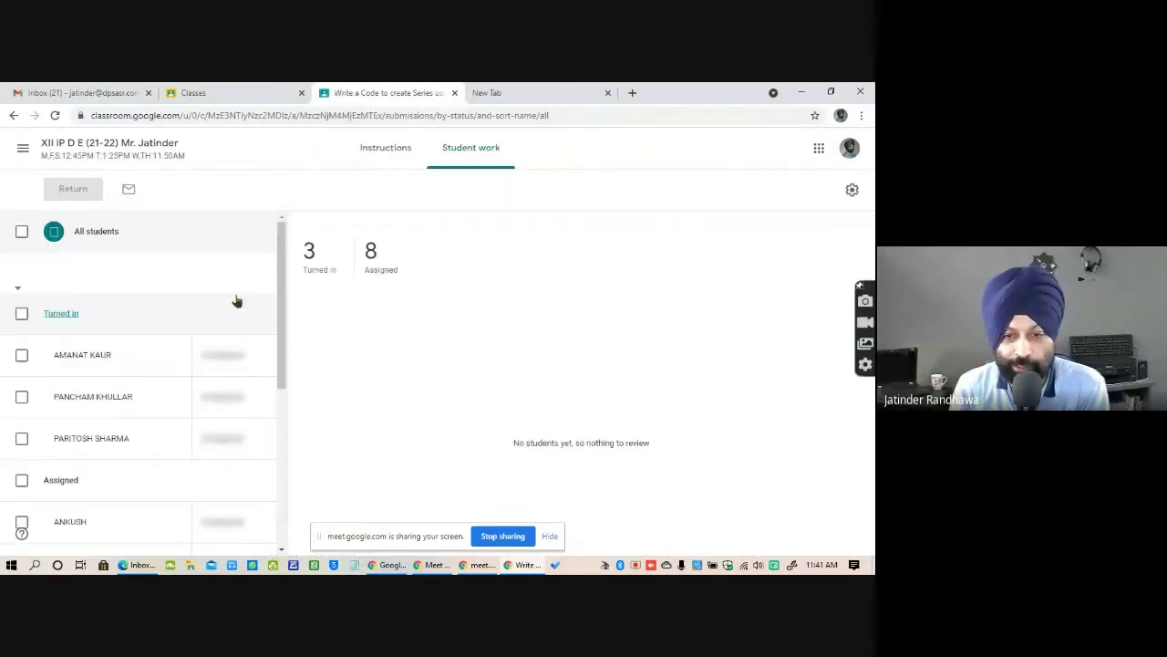
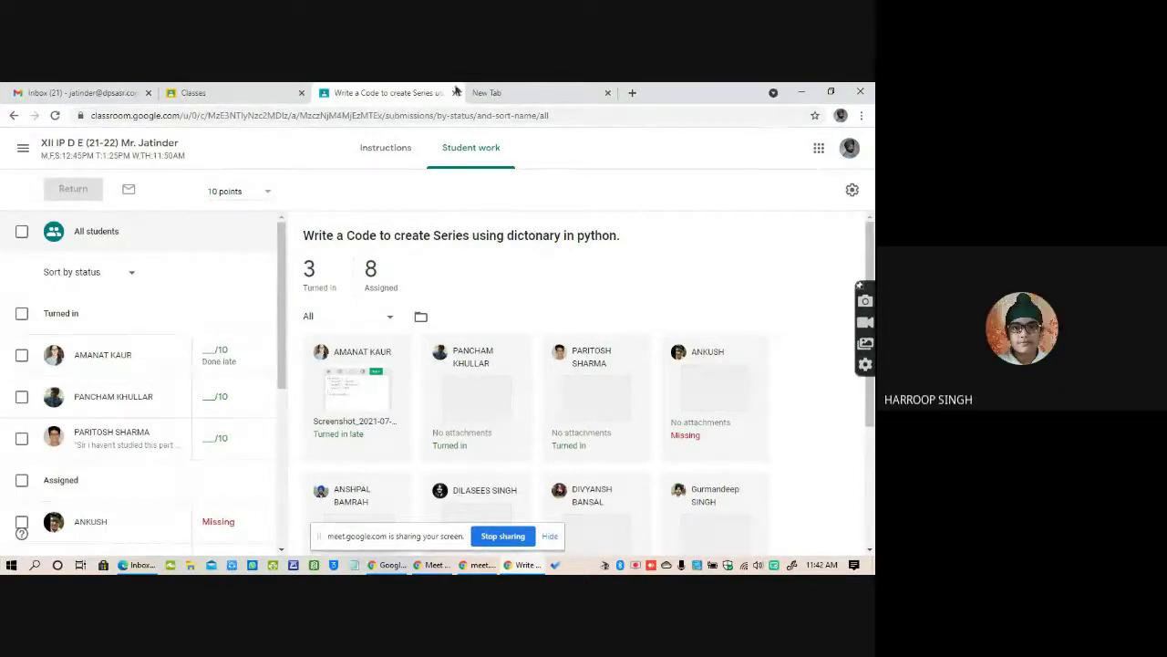
# Leave the Series assignment's student work and return to the class stream via the class title.
pyautogui.click(141, 149)
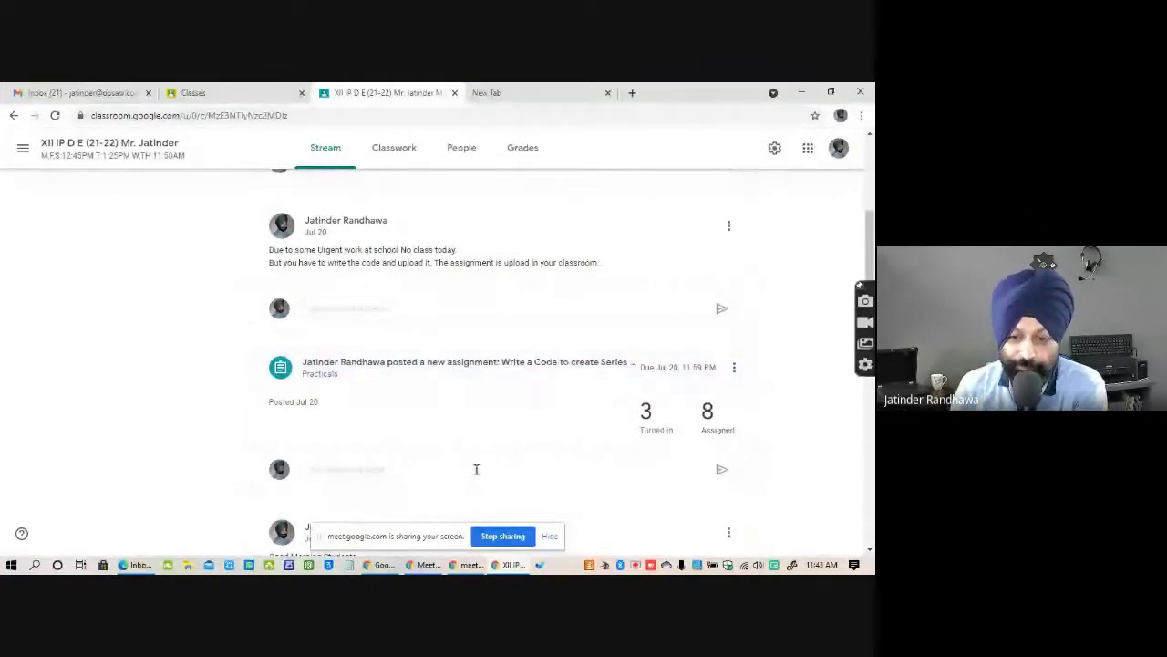
# Scroll the Stream, then open Classwork to see the Series assignment under the Practicals topic.
pyautogui.scroll(5, 466, 415)
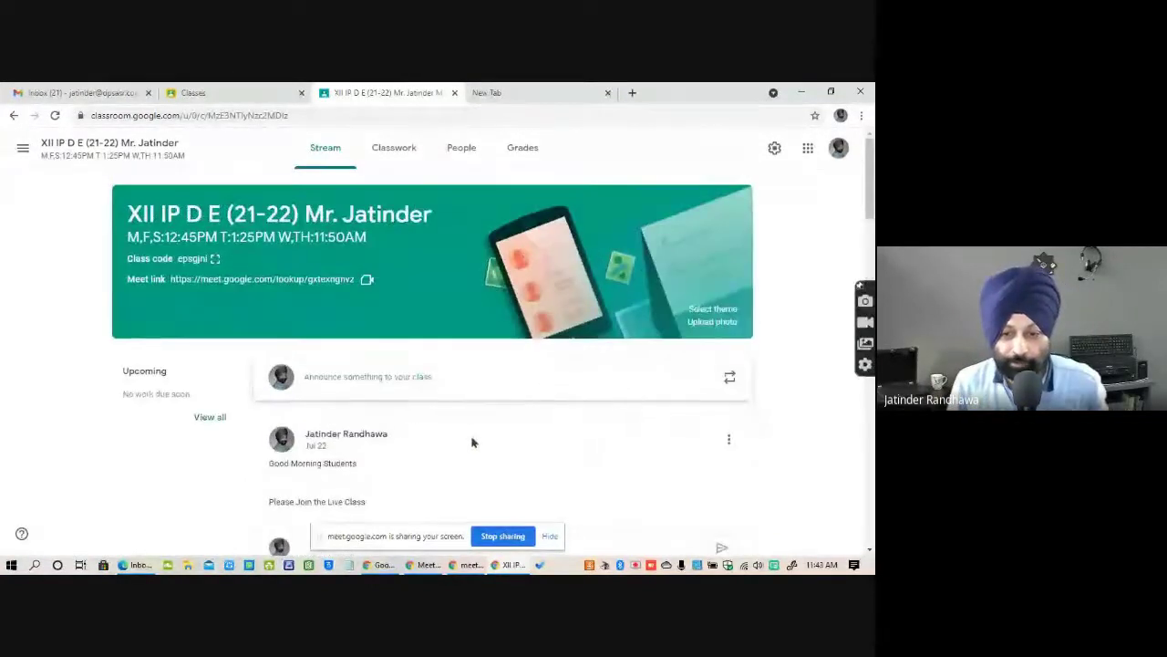
pyautogui.scroll(-5, 471, 424)
pyautogui.scroll(-2, 474, 439)
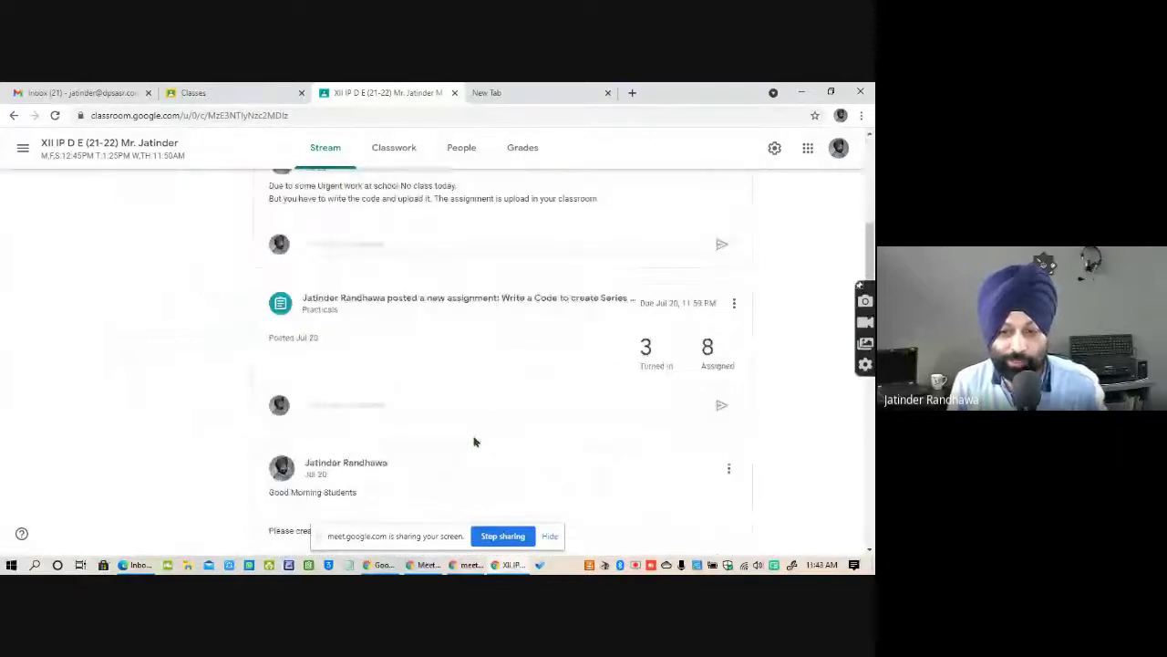
pyautogui.scroll(5, 470, 440)
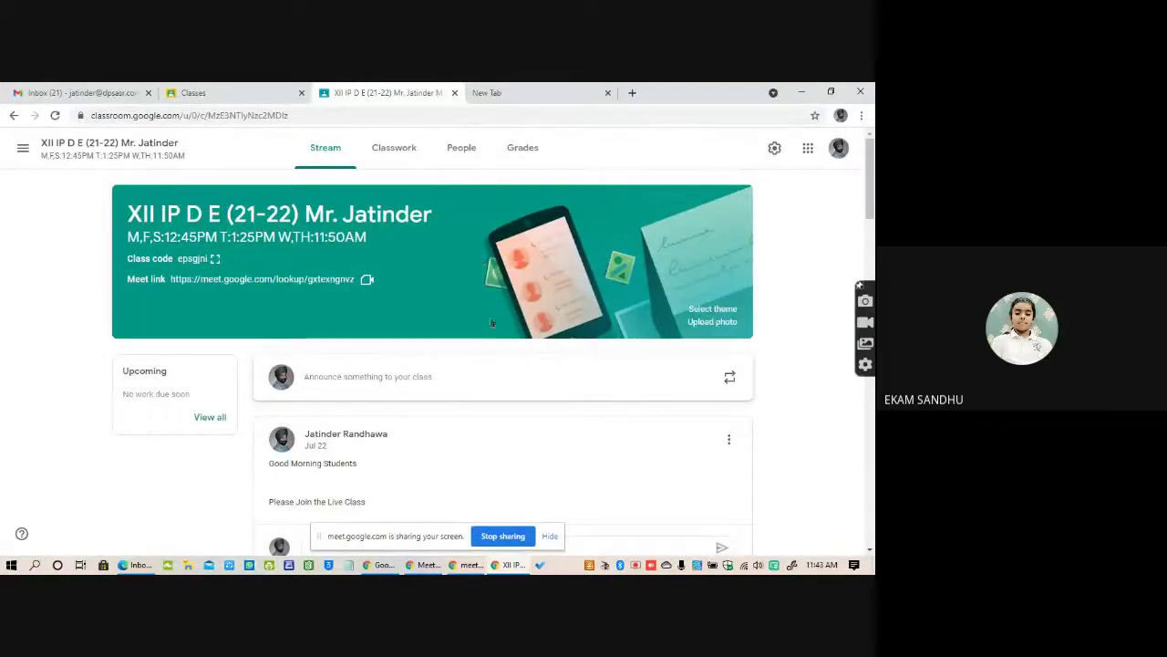
pyautogui.click(400, 155)
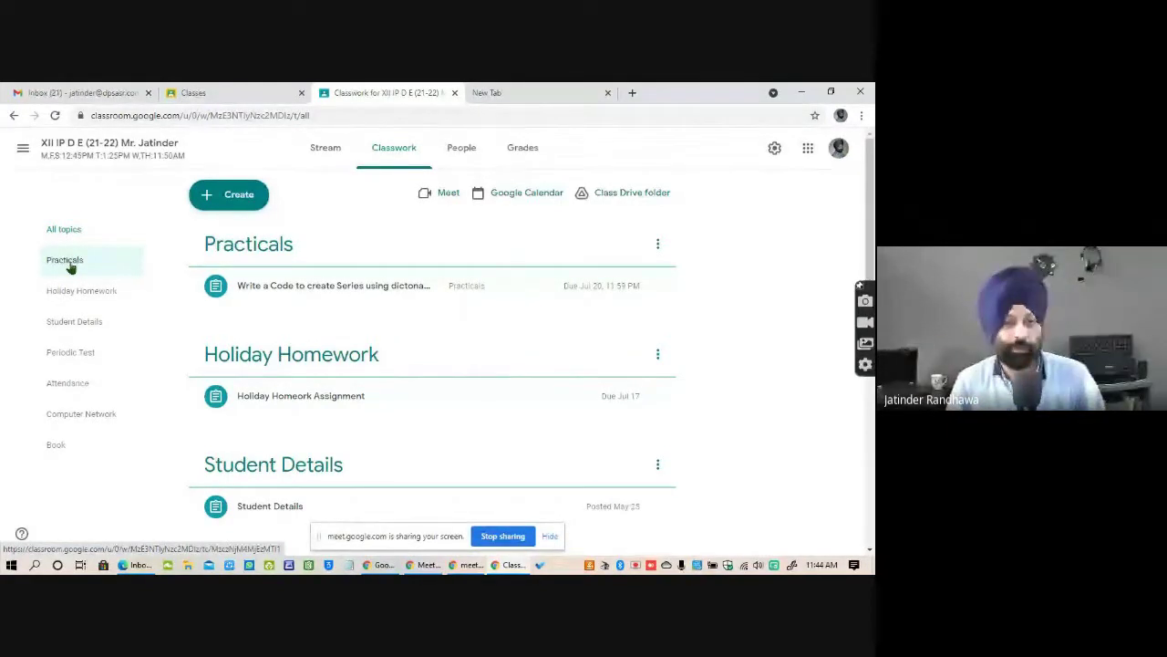
pyautogui.click(66, 448)
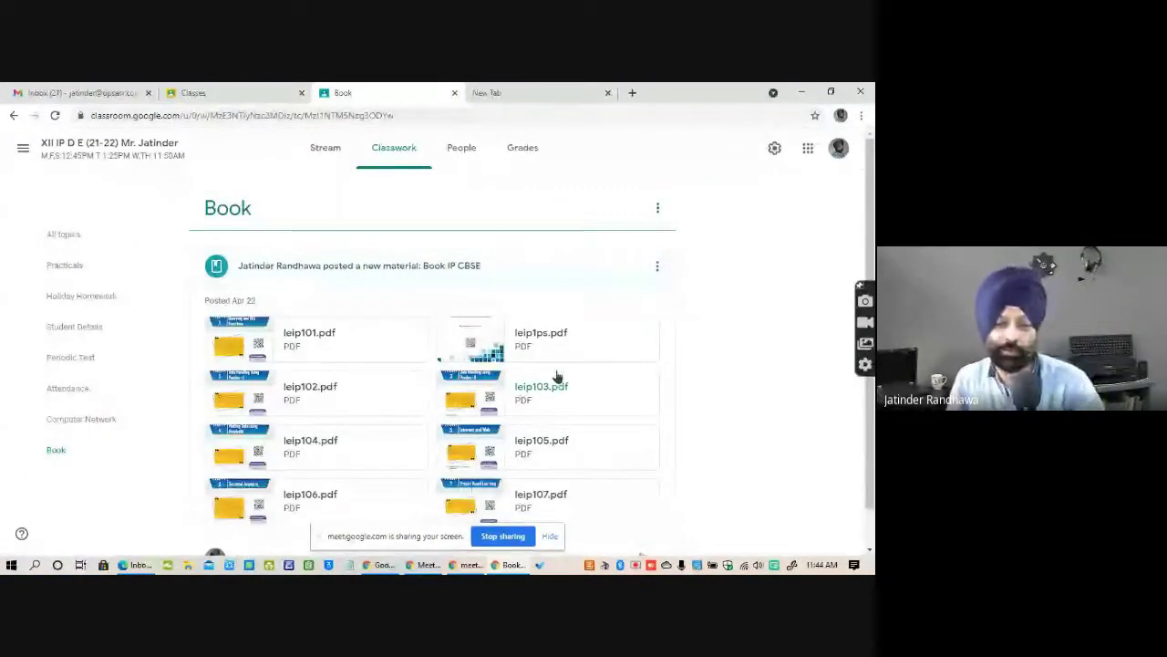
pyautogui.scroll(-1, 497, 372)
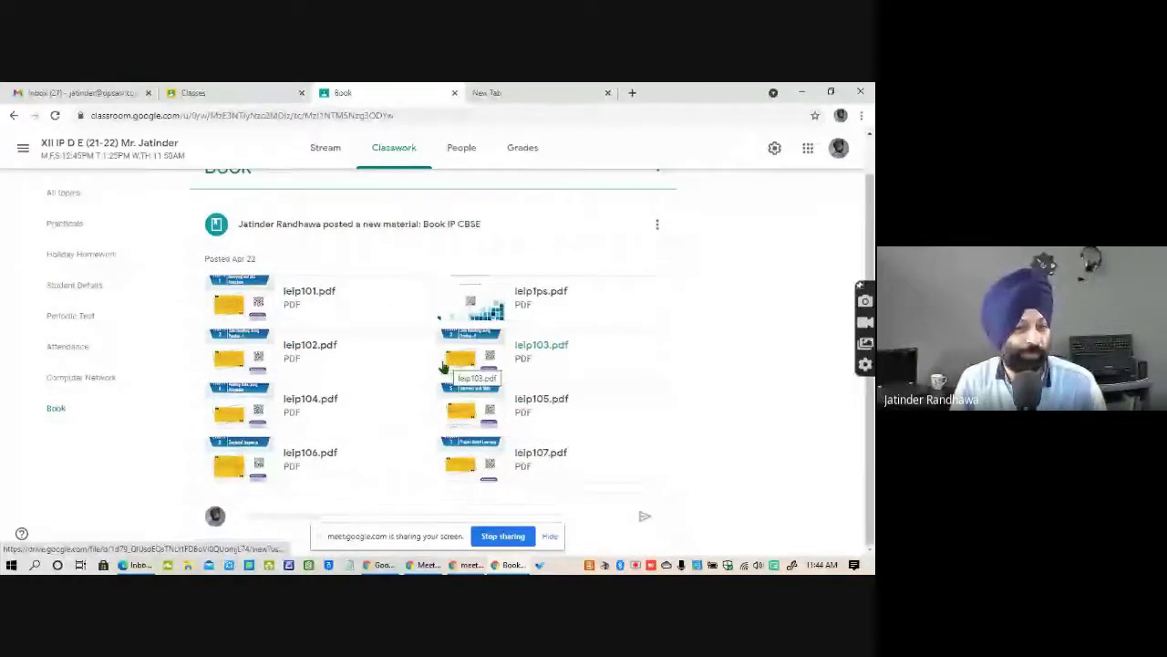
pyautogui.click(78, 316)
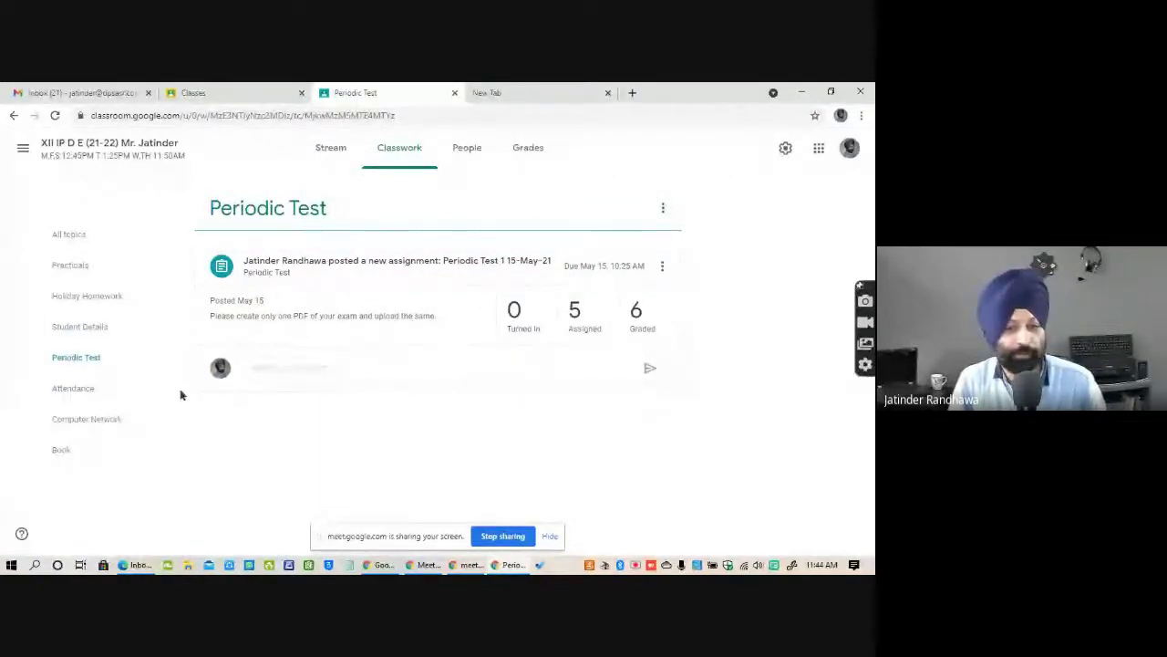
pyautogui.click(83, 326)
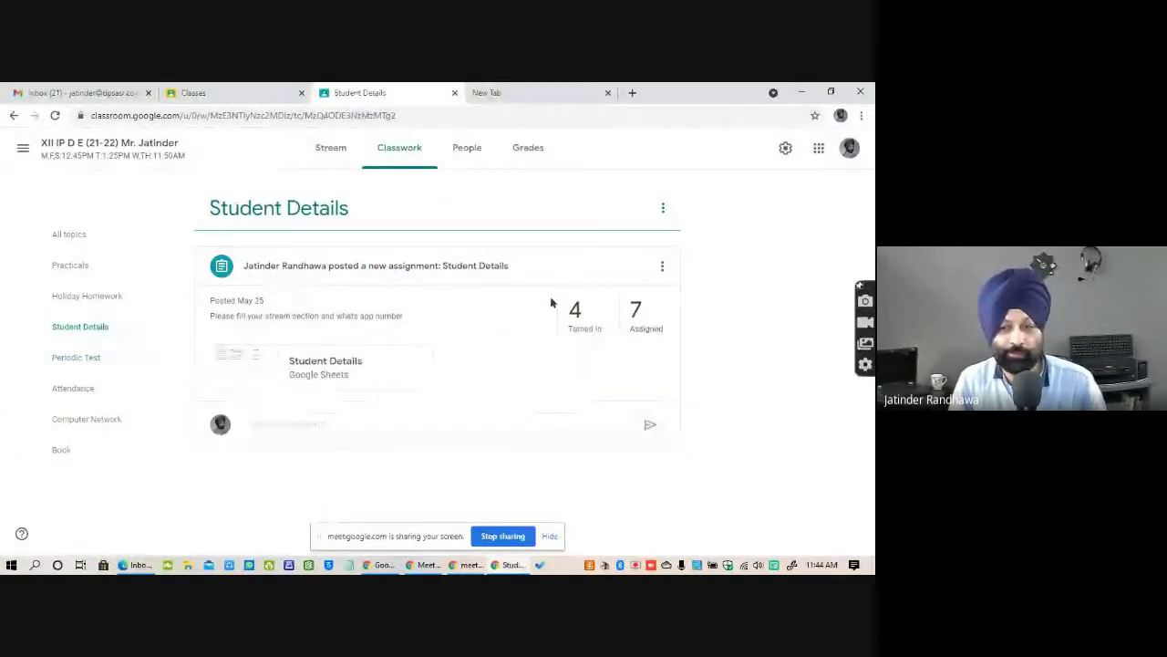
pyautogui.click(83, 295)
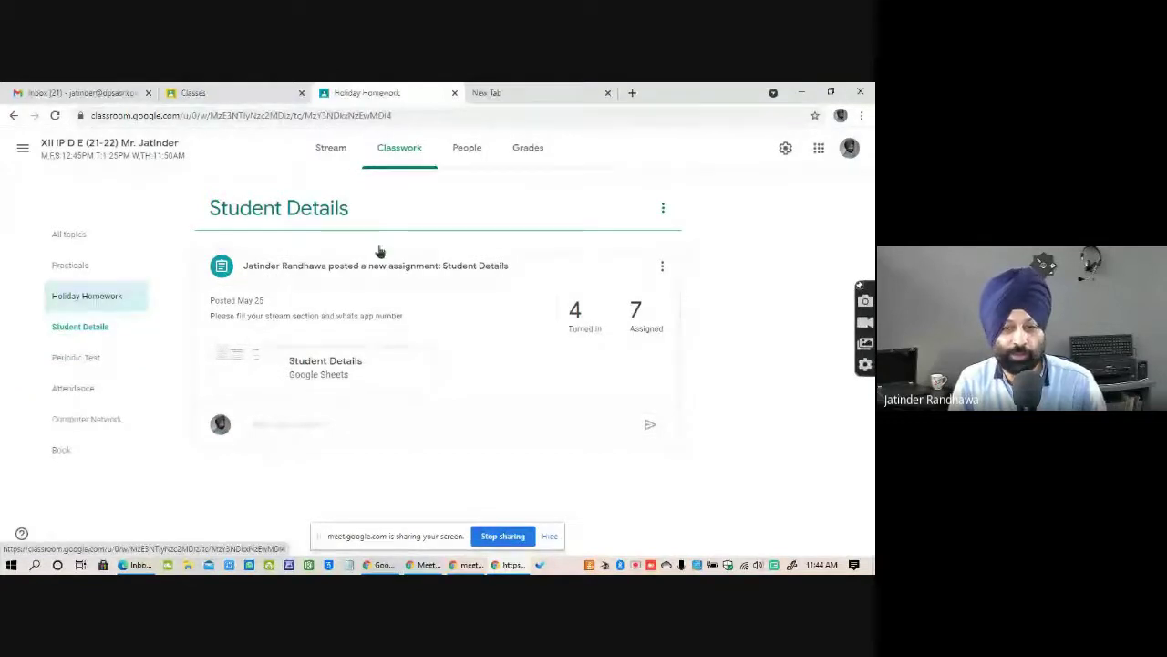
pyautogui.click(64, 265)
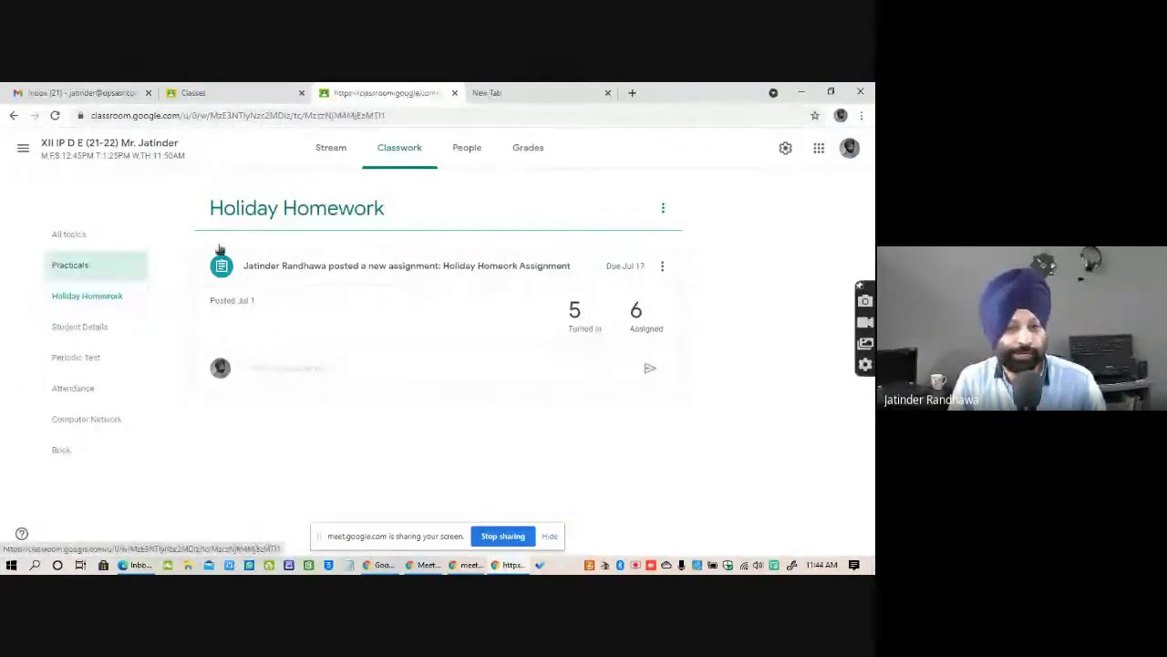
pyautogui.click(71, 235)
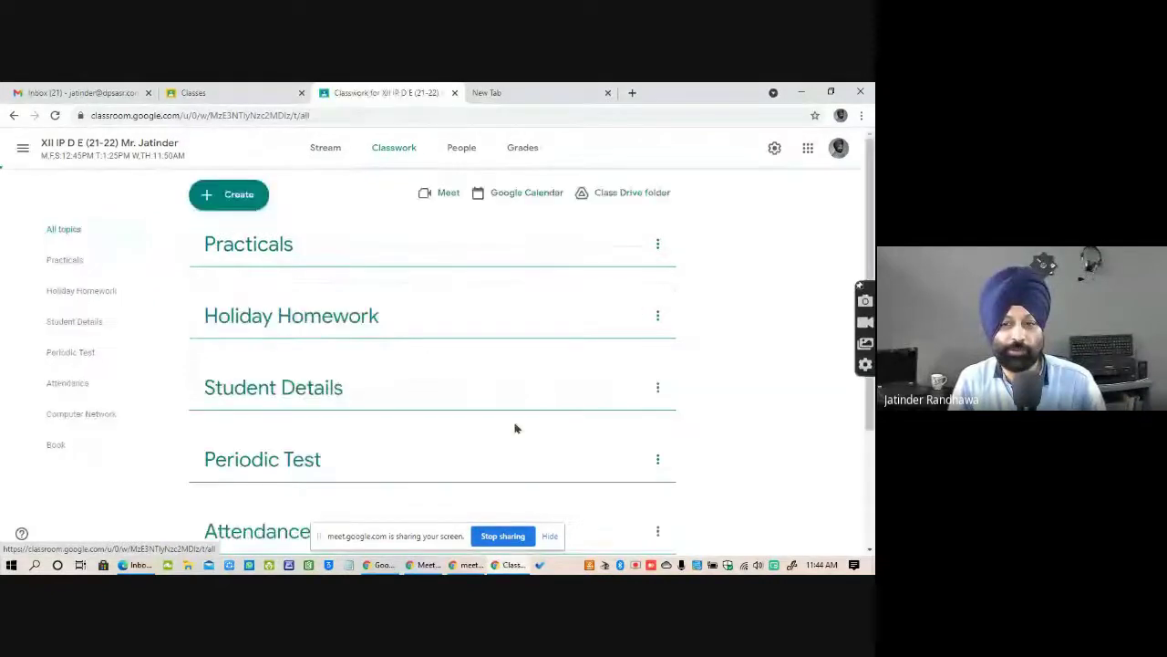
pyautogui.scroll(-10, 548, 464)
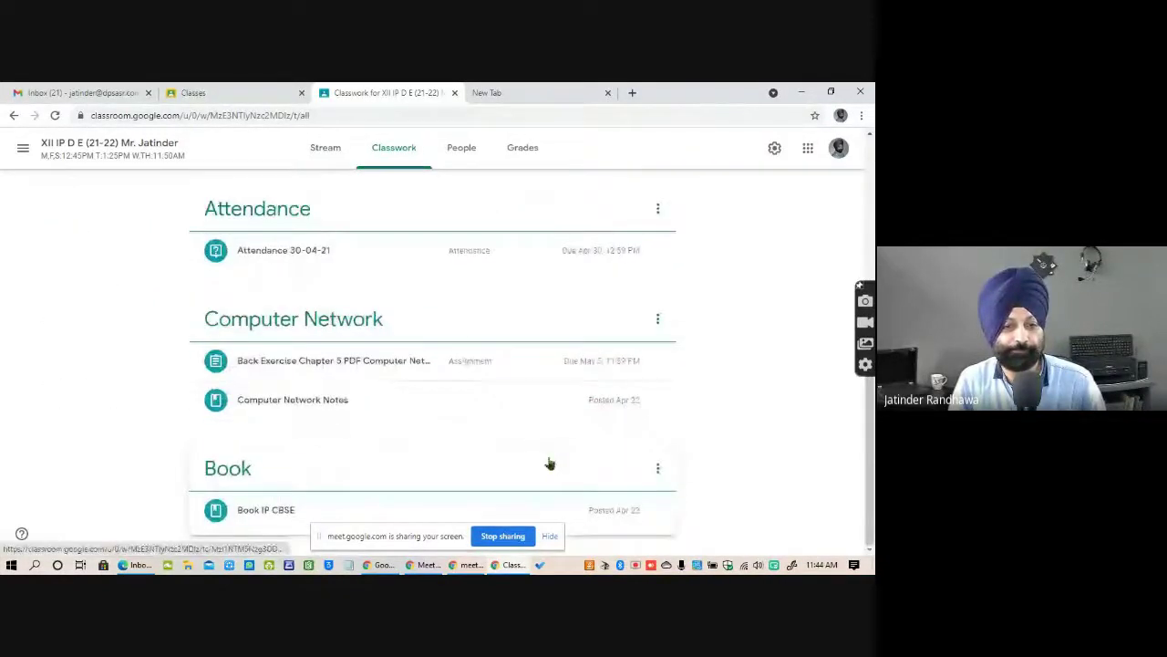
pyautogui.scroll(10, 547, 464)
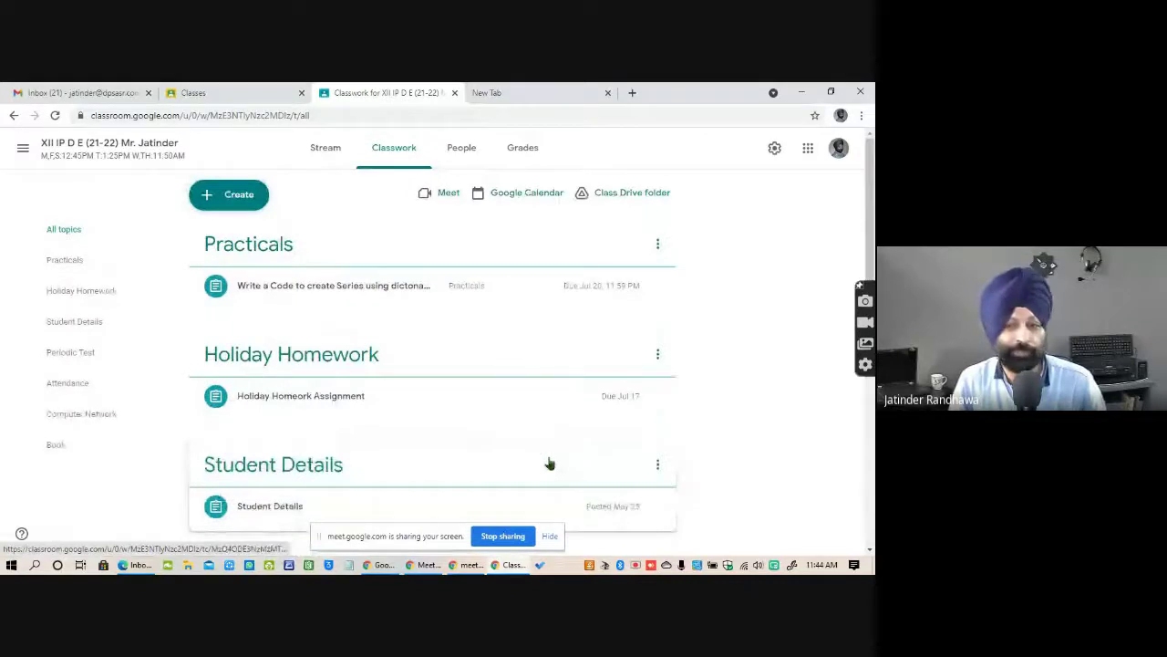
pyautogui.click(460, 150)
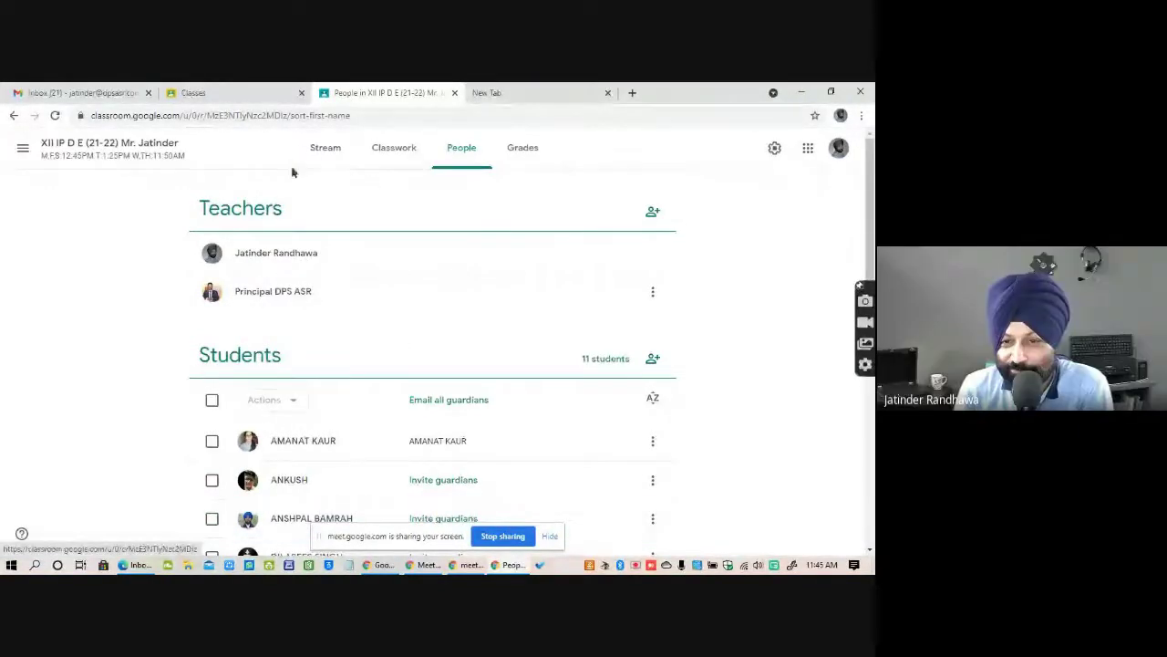
pyautogui.click(327, 157)
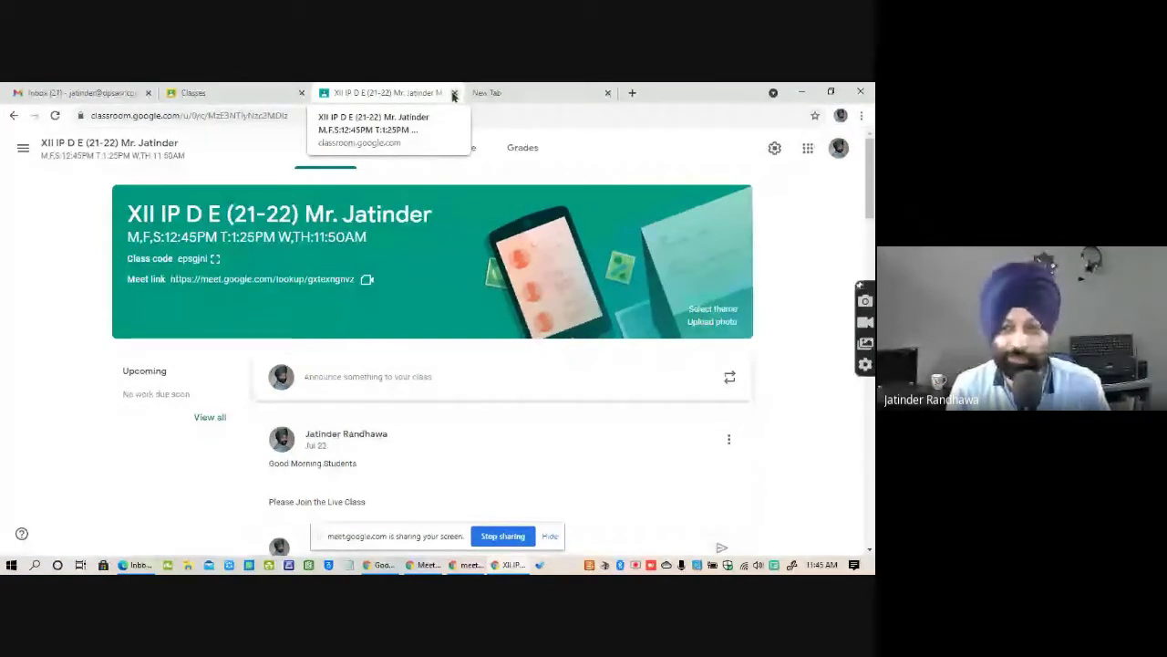
pyautogui.click(453, 93)
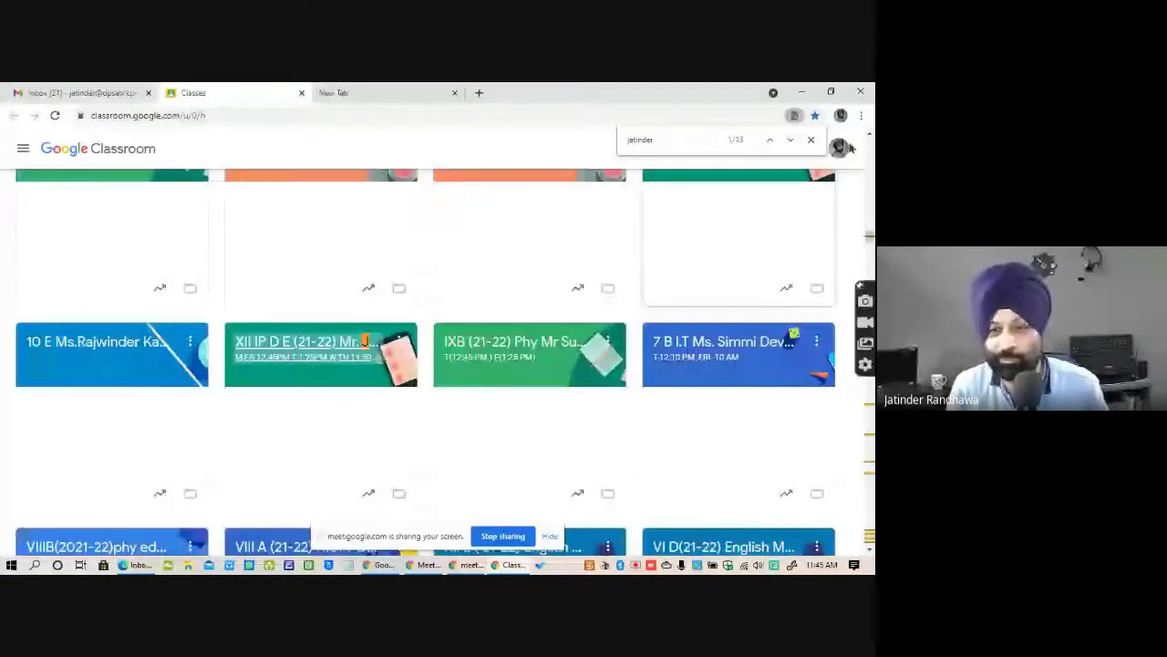
pyautogui.click(811, 140)
pyautogui.click(91, 95)
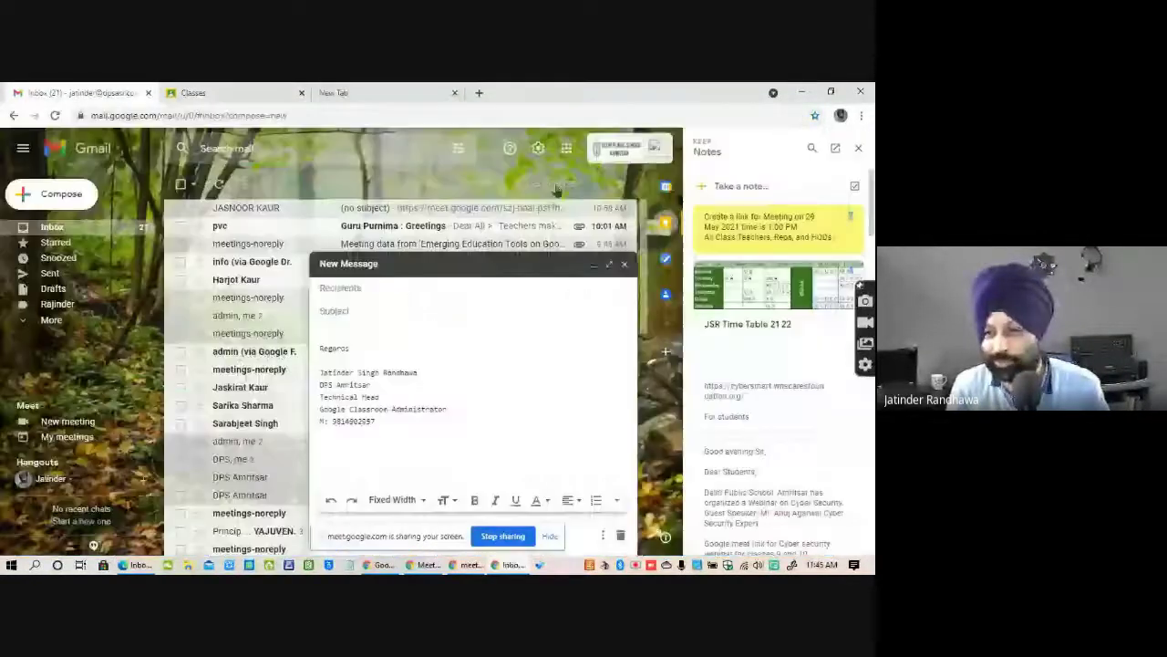
# Bring up the slideshow and settle on the Google Drive slide after briefly passing to Google Meet.
pyautogui.click(425, 565)
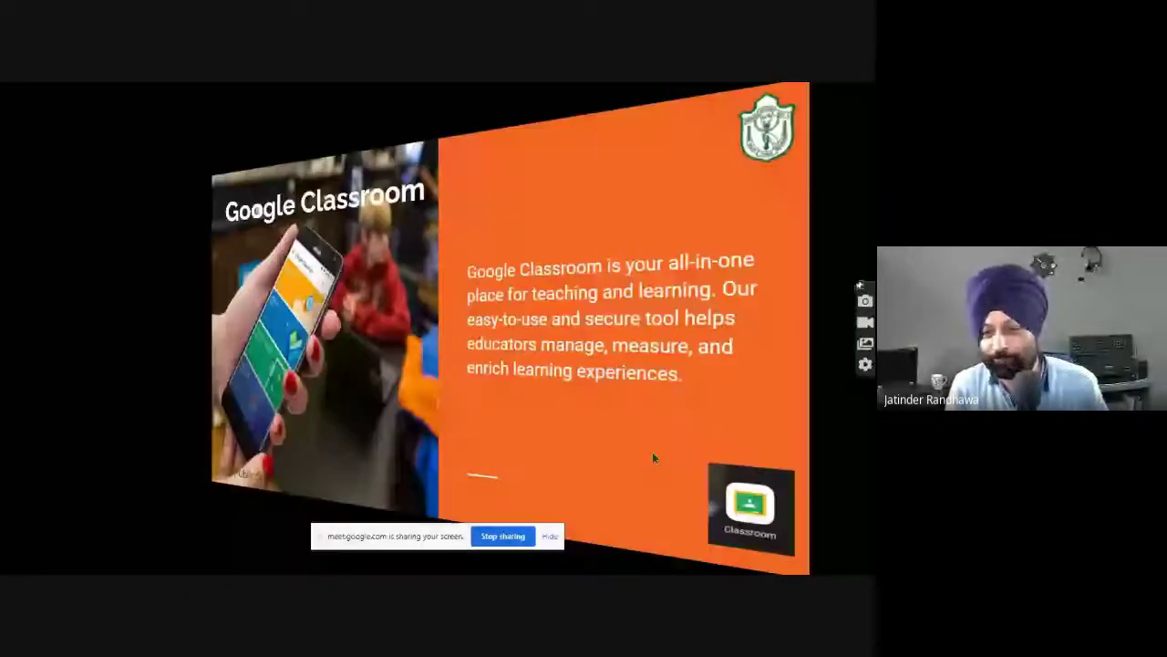
pyautogui.press('Right')
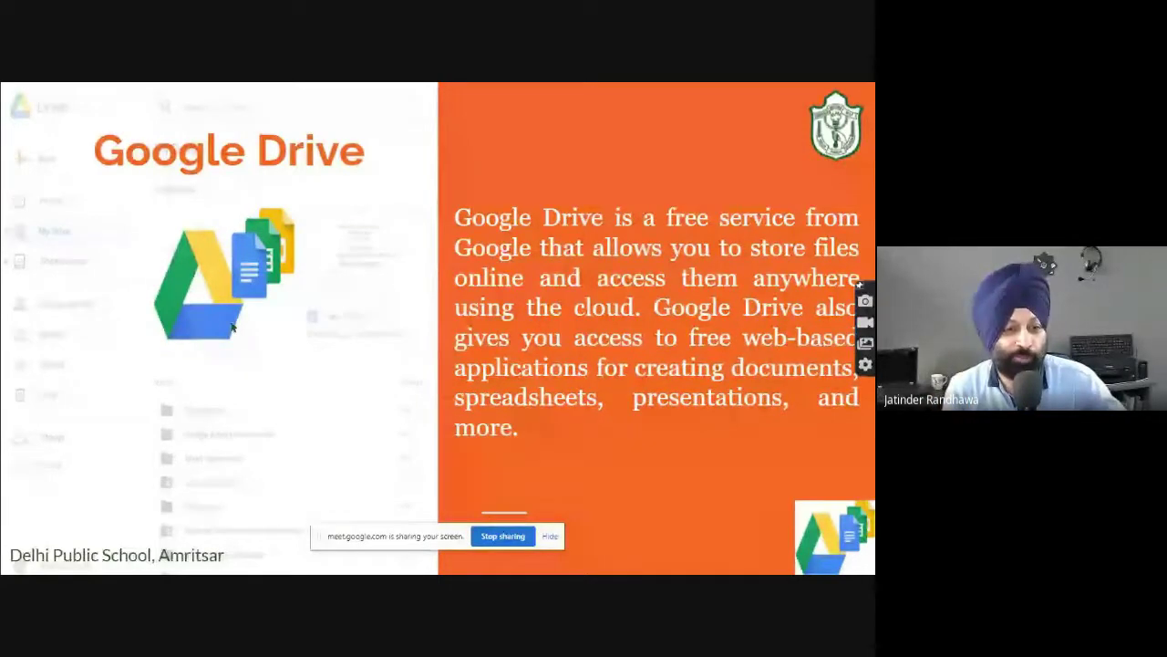
pyautogui.press('Right')
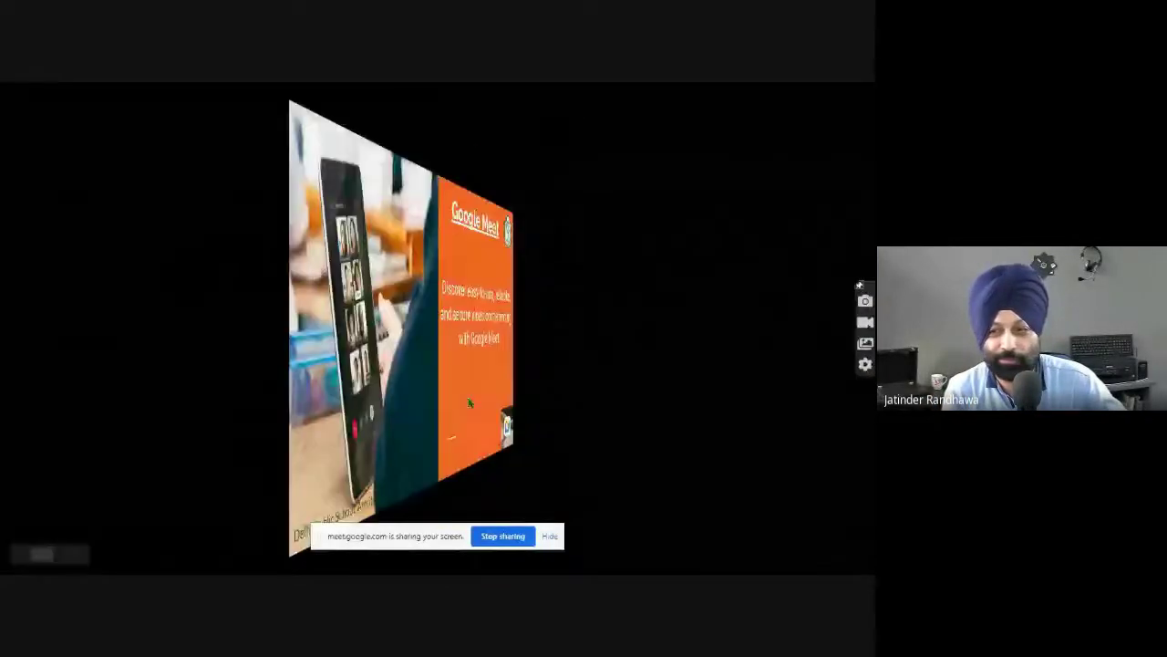
pyautogui.press('Left')
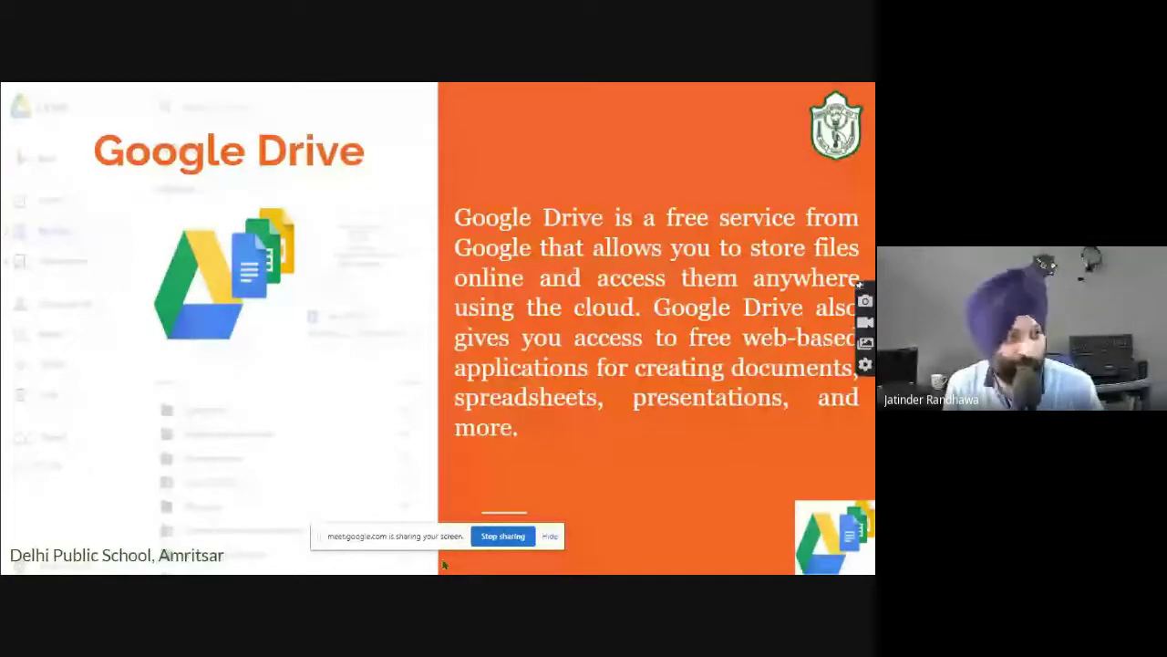
# Open the student's Gmail storage details in Google One (0 GB of 15 GB), then return to the inbox.
pyautogui.hotkey('alt', 'Tab')
pyautogui.hotkey('alt', 'Tab')
pyautogui.hotkey('alt', 'Tab')
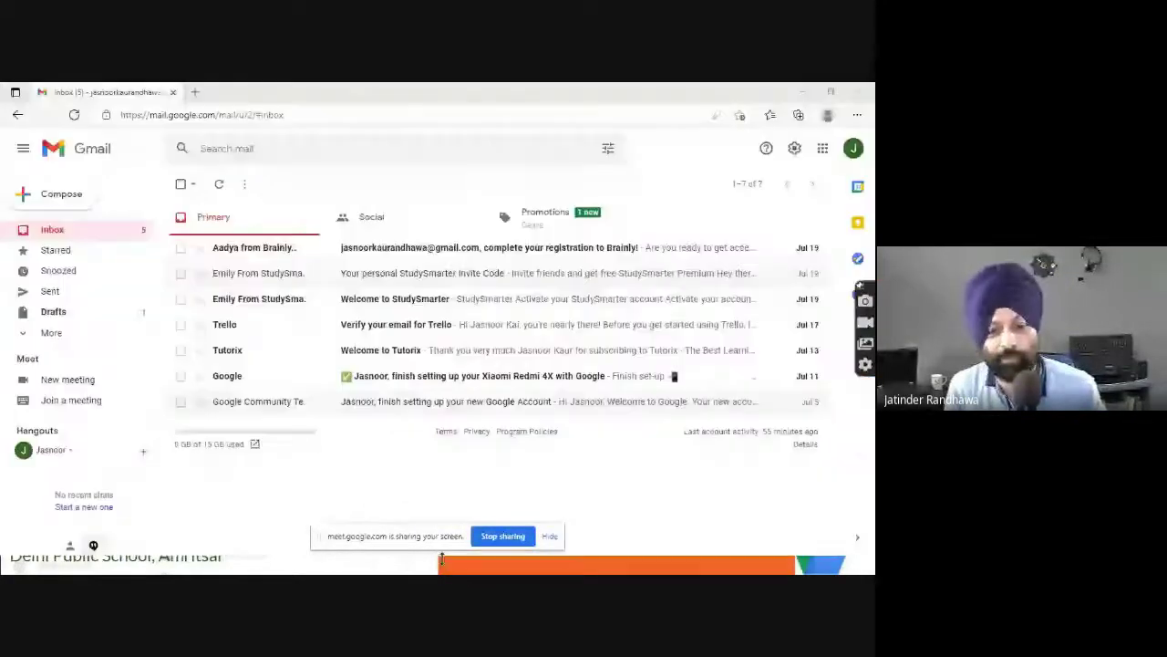
pyautogui.click(204, 445)
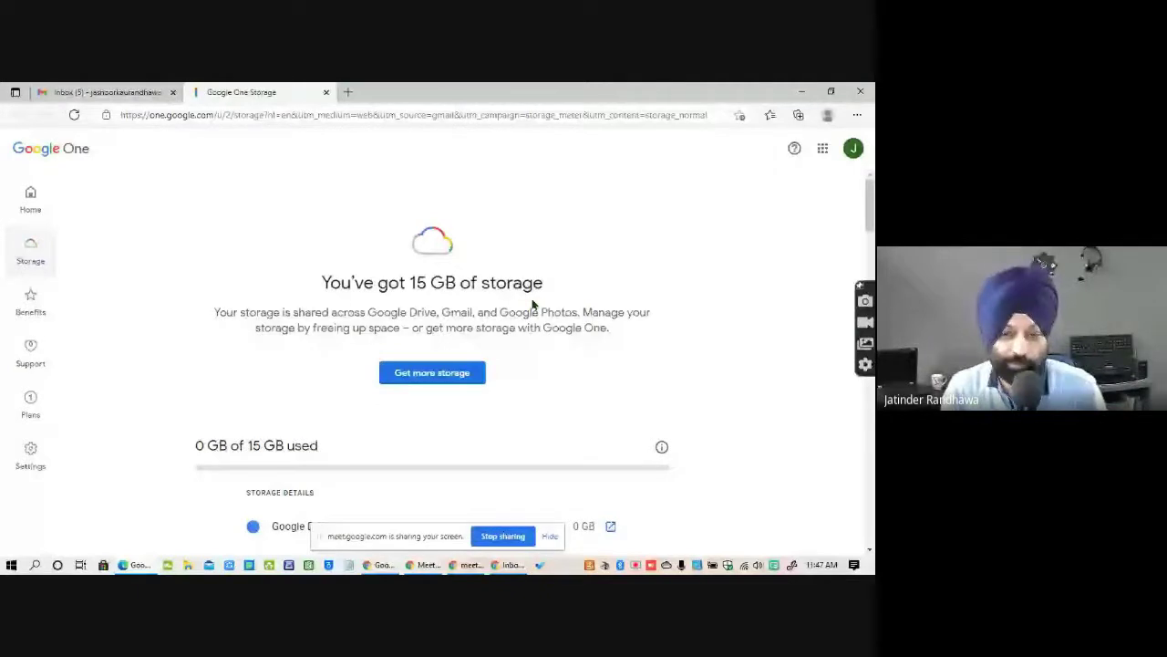
pyautogui.click(108, 91)
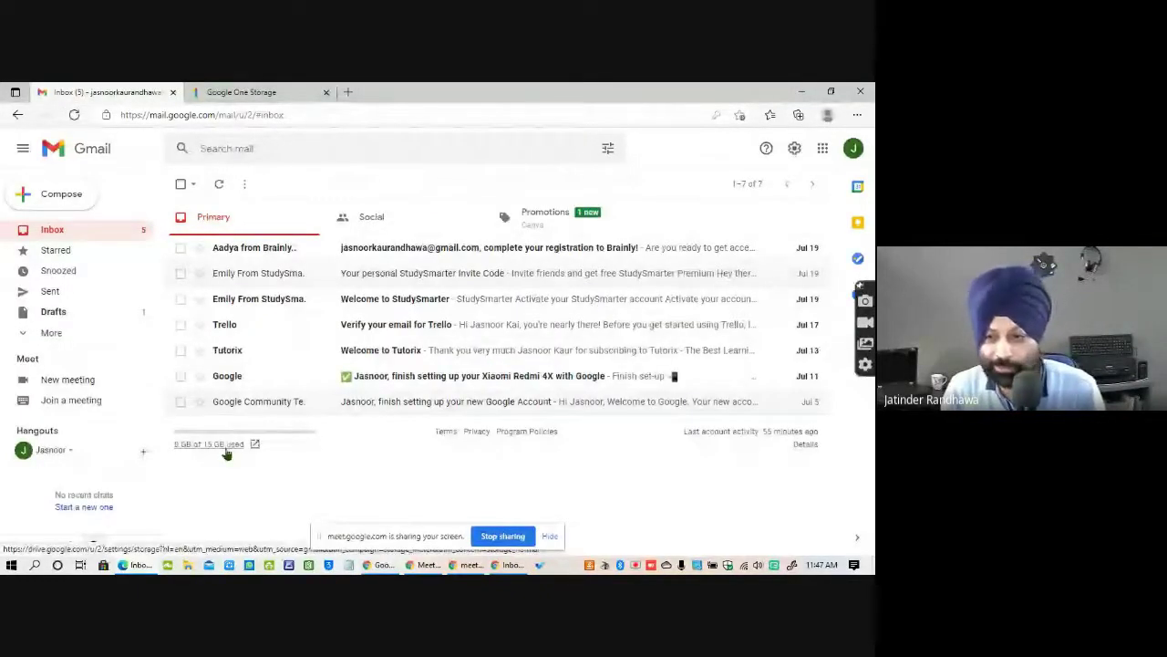
pyautogui.hotkey('alt', 'Tab')
pyautogui.hotkey('alt', 'Tab')
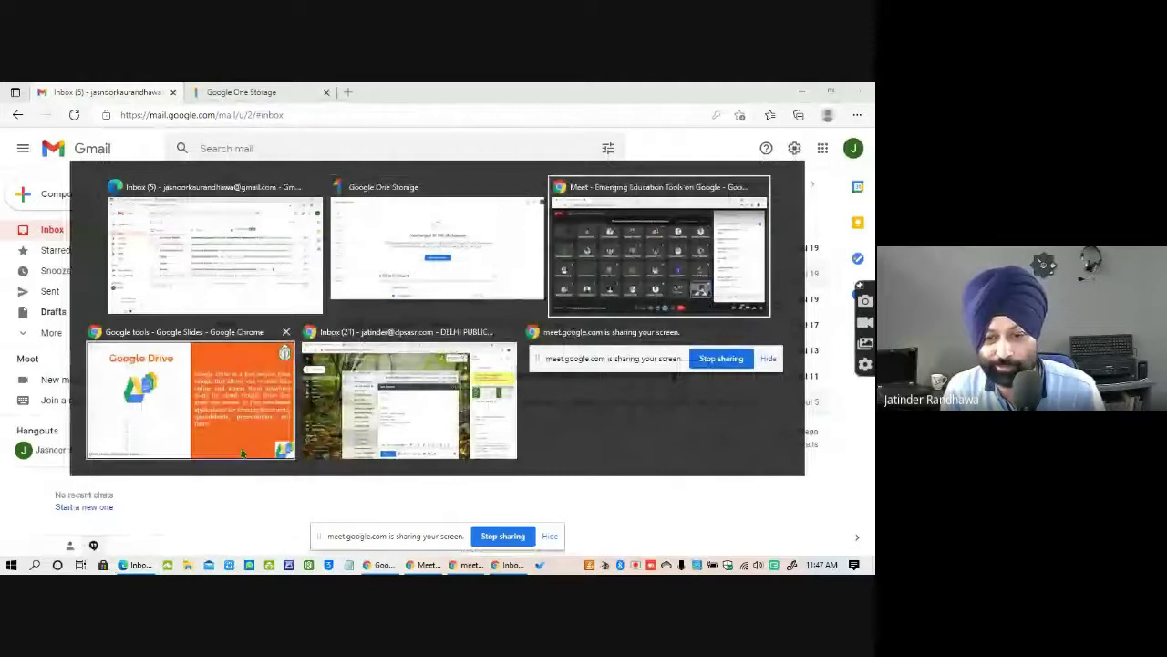
pyautogui.hotkey('alt', 'Tab')
pyautogui.hotkey('alt', 'Tab')
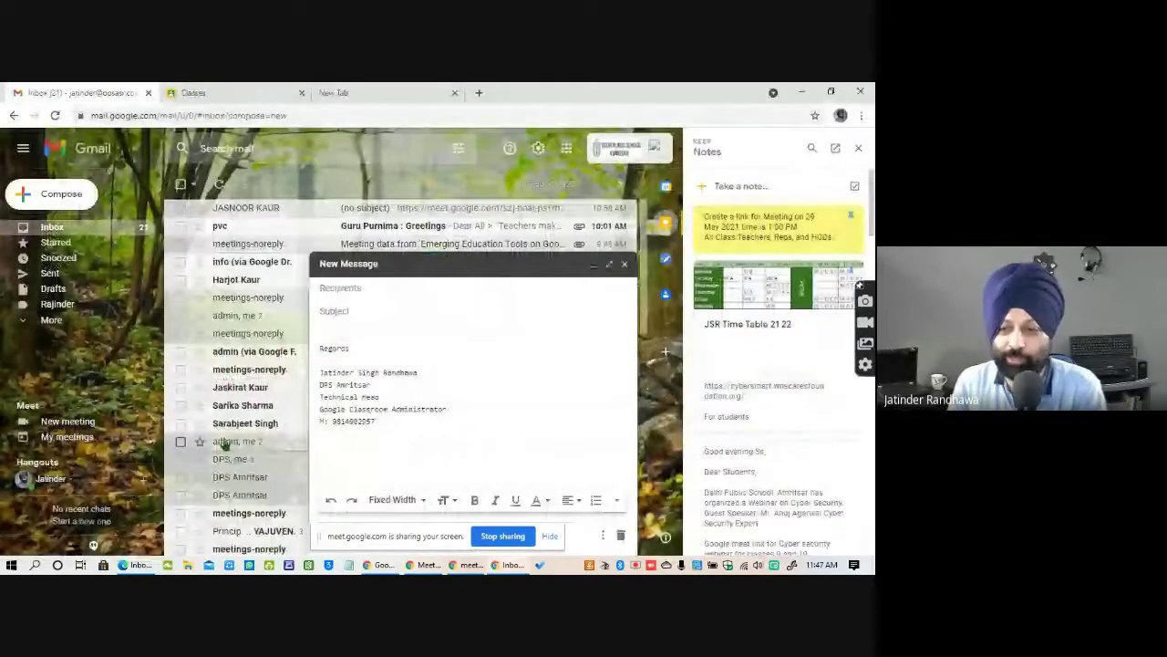
# Discard the blank new message draft and close the Keep Notes side panel.
pyautogui.click(625, 264)
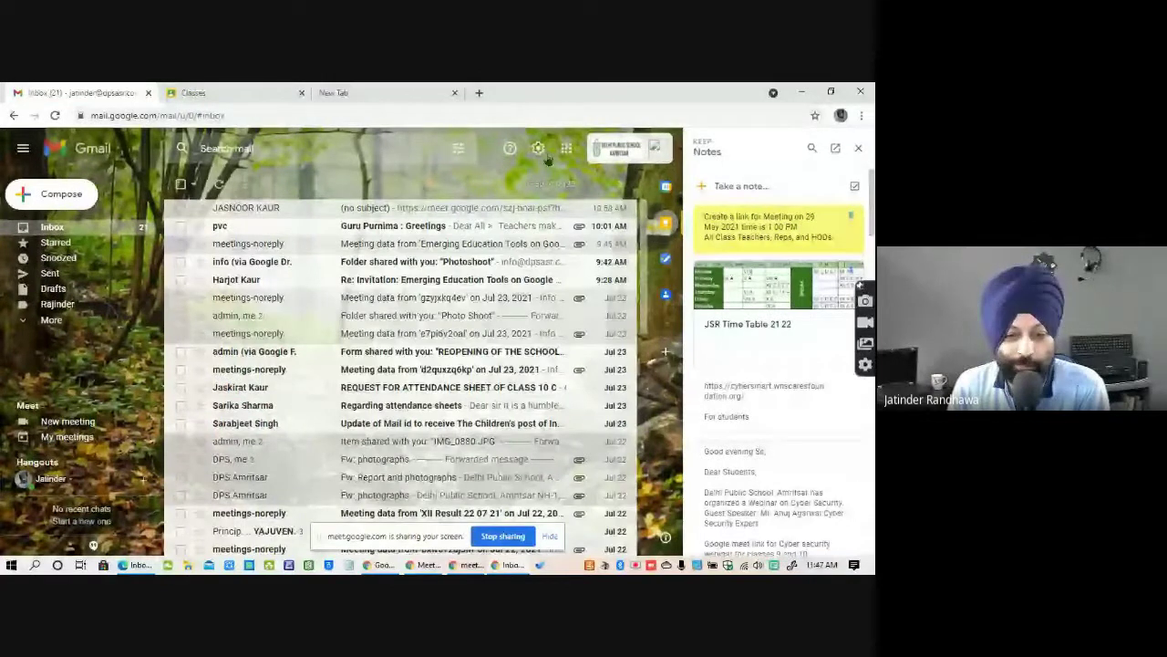
pyautogui.scroll(-3, 371, 359)
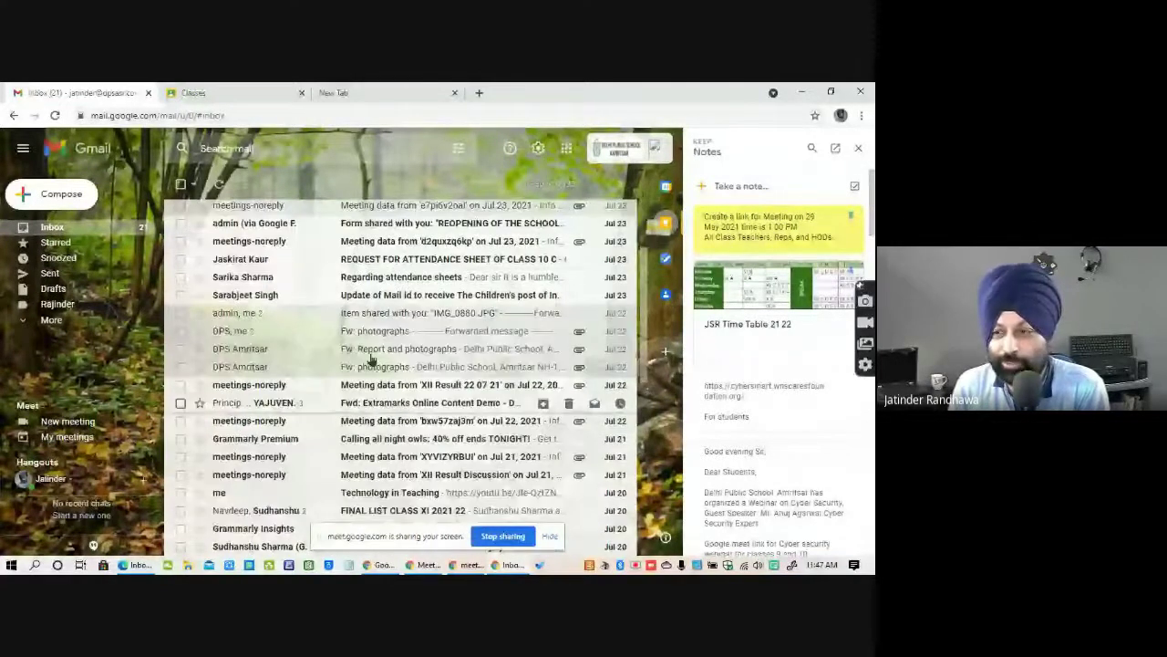
pyautogui.scroll(-2, 371, 358)
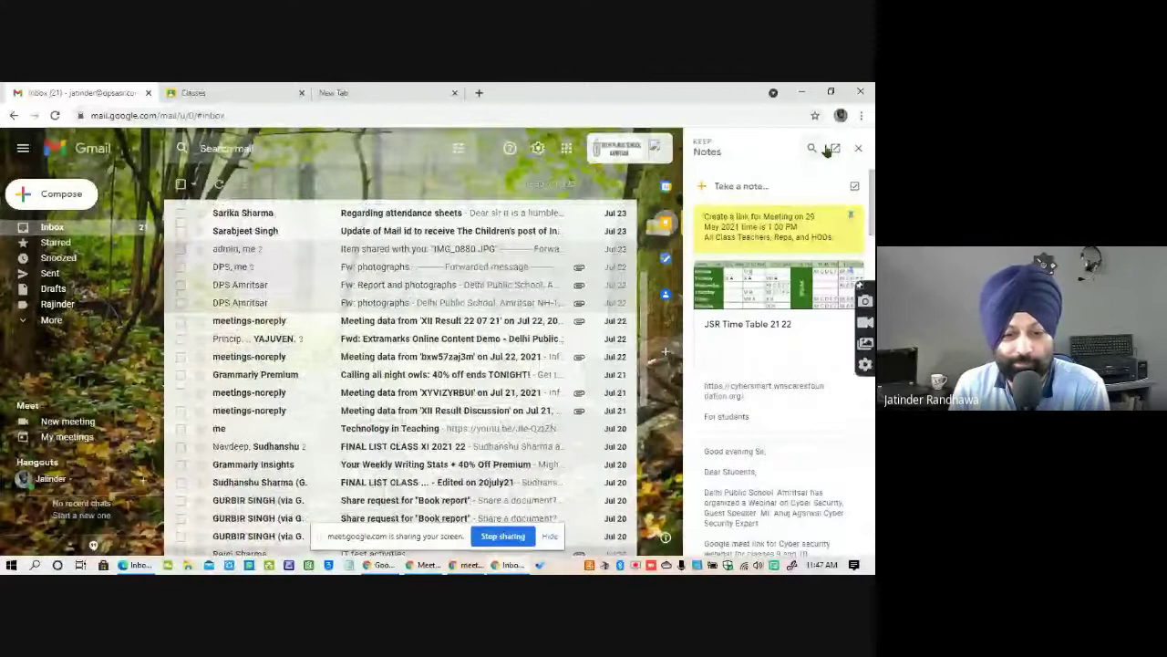
pyautogui.click(858, 147)
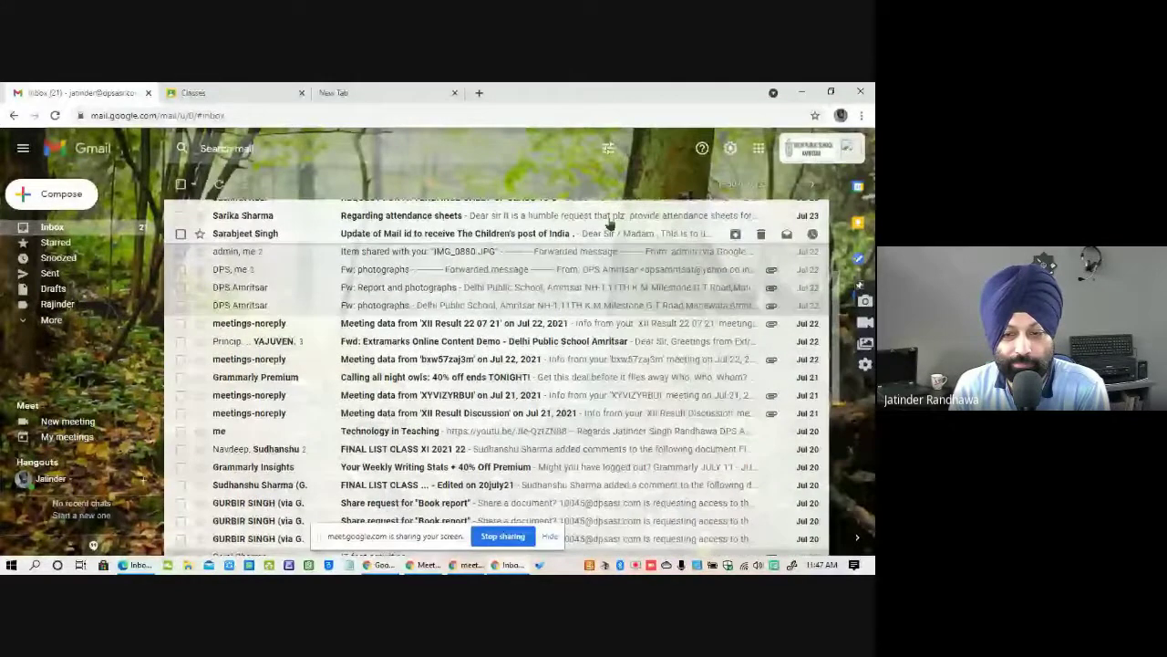
pyautogui.scroll(5, 609, 223)
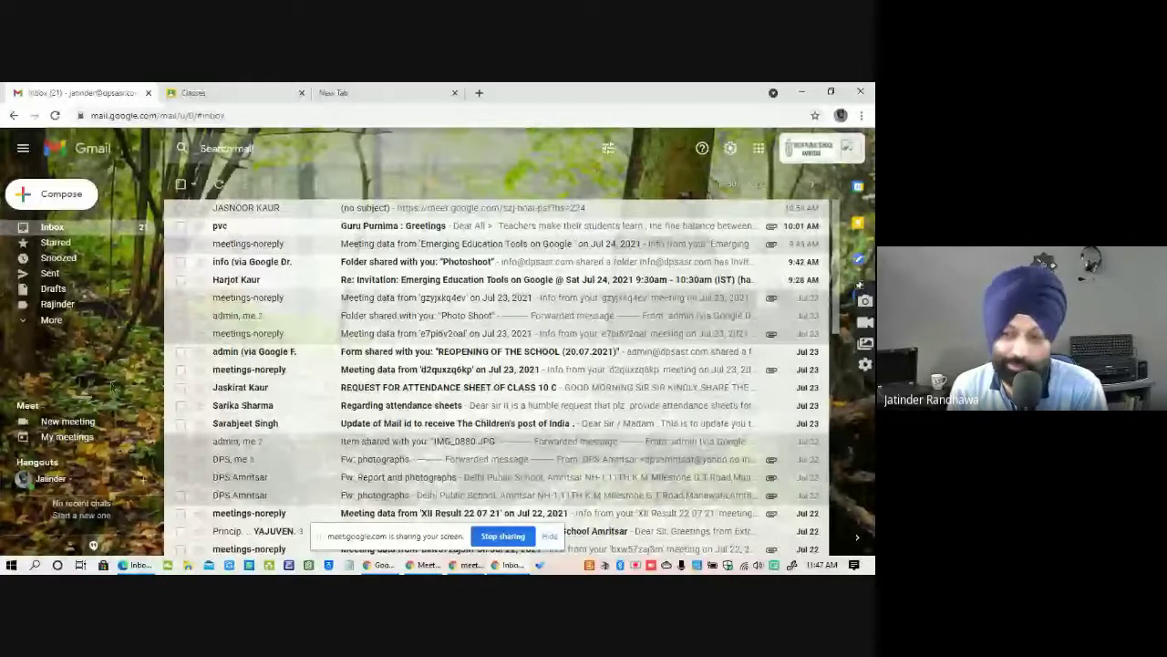
# Open My Drive (26.19 GB used) from the Google apps grid, then switch to the student's Gmail window.
pyautogui.click(758, 148)
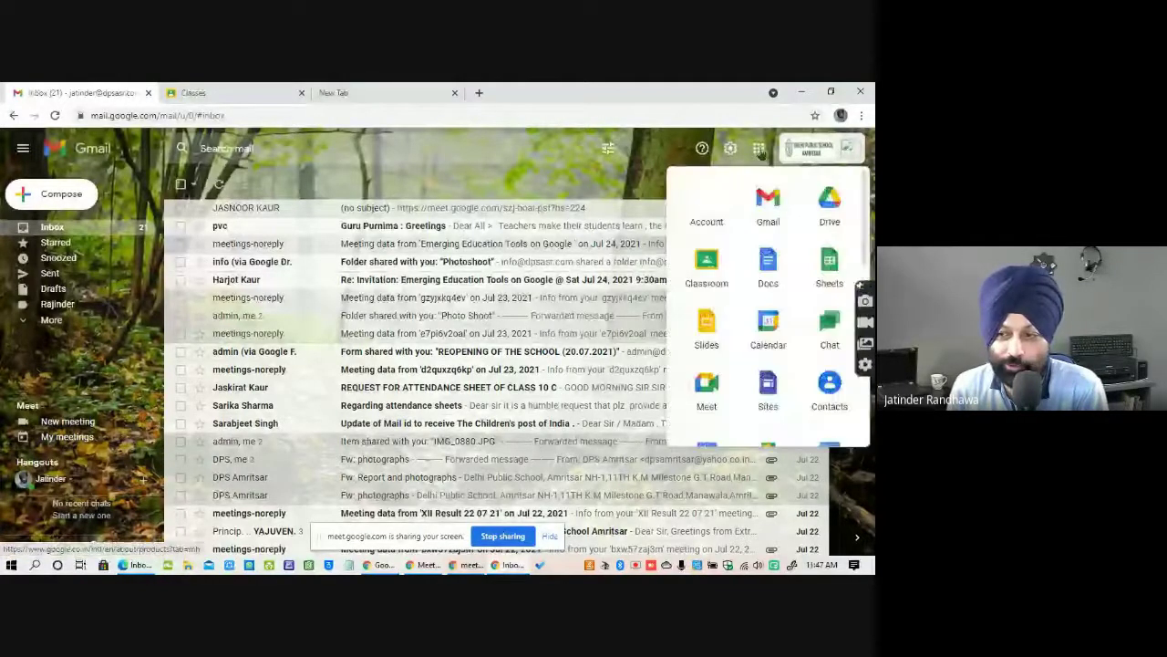
pyautogui.click(830, 208)
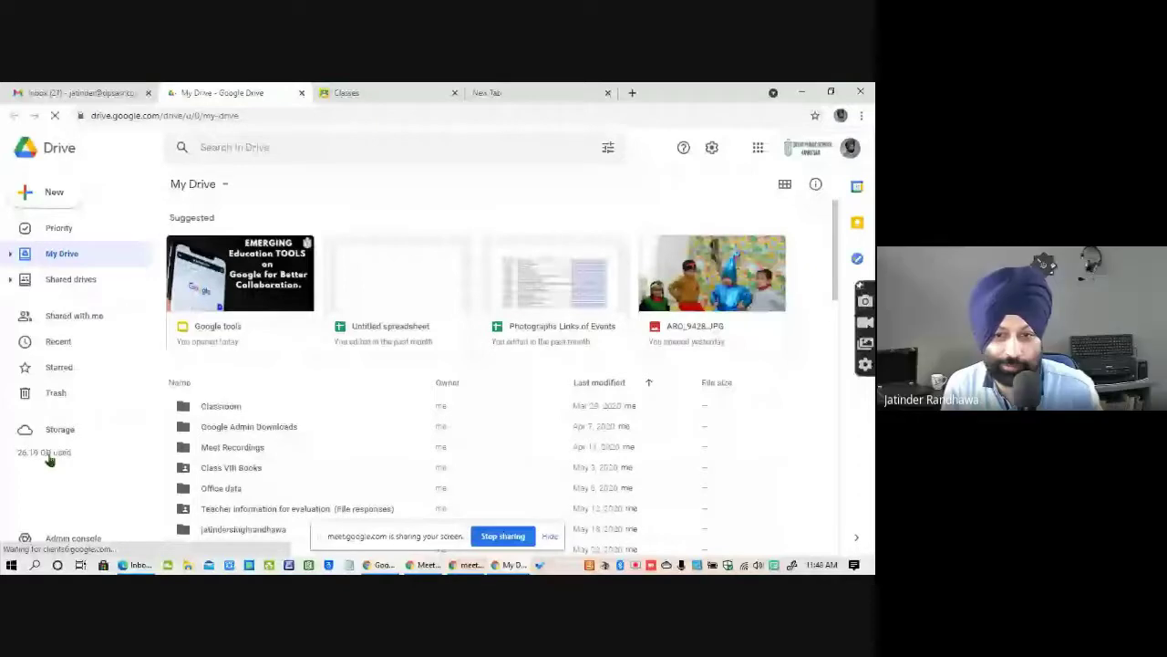
pyautogui.hotkey('alt', 'Tab')
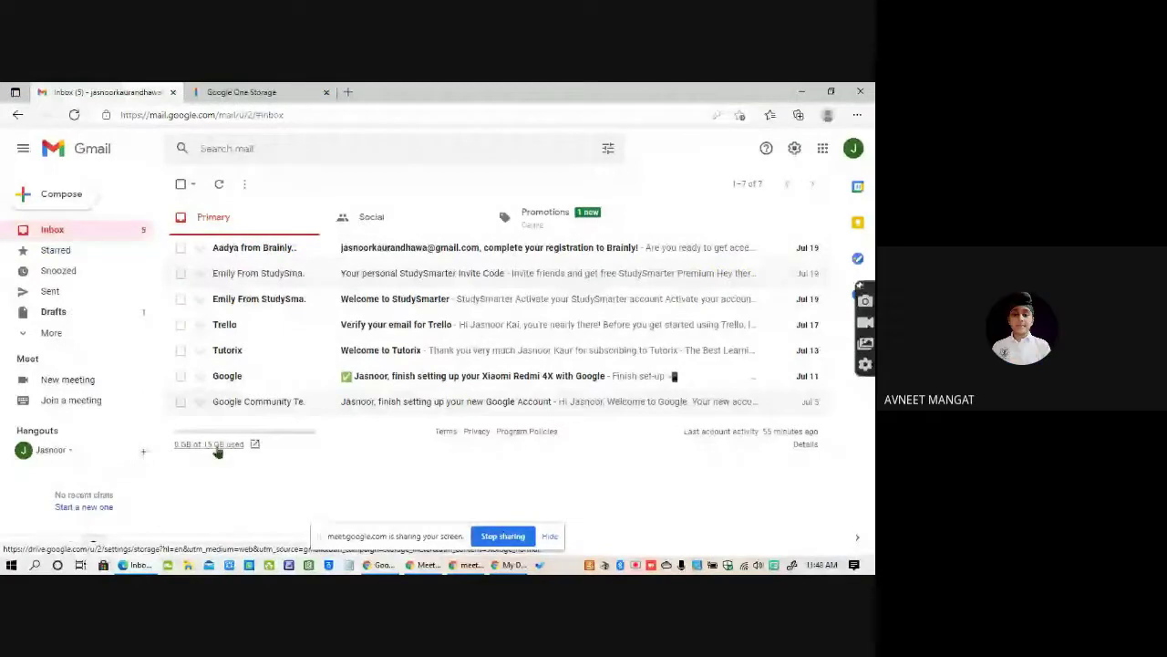
# Switch back to My Drive, showing the Classroom and Meet Recordings folders.
pyautogui.hotkey('alt', 'Tab')
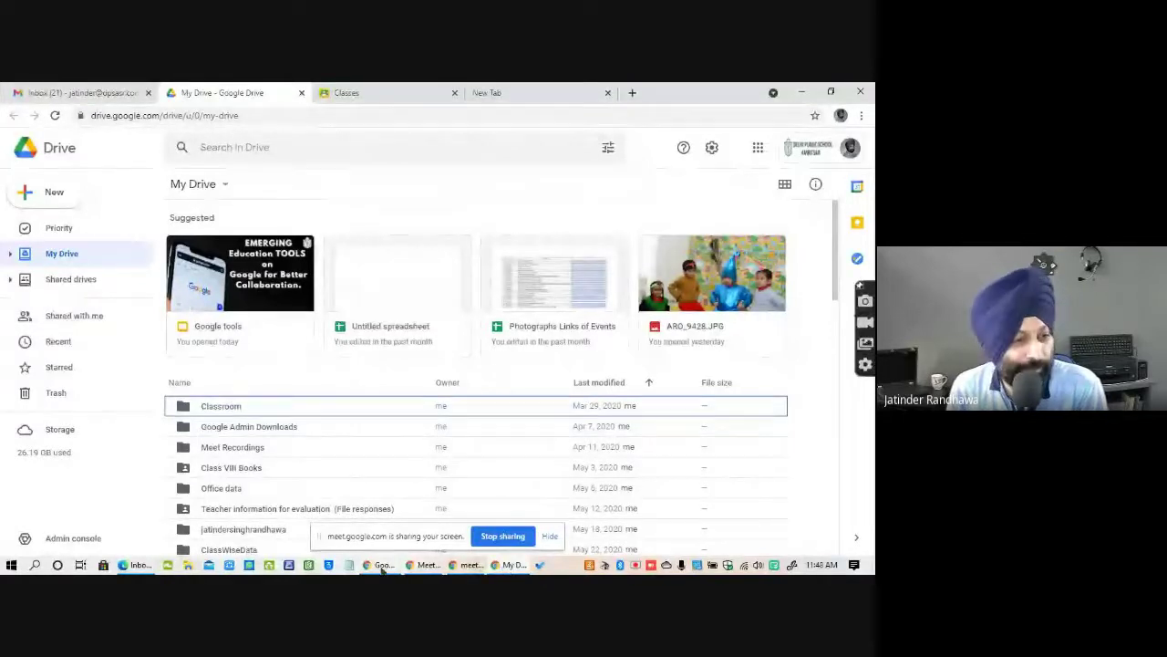
# Bring the slideshow's Google Drive slide in front of the Drive window.
pyautogui.moveTo(445, 569)
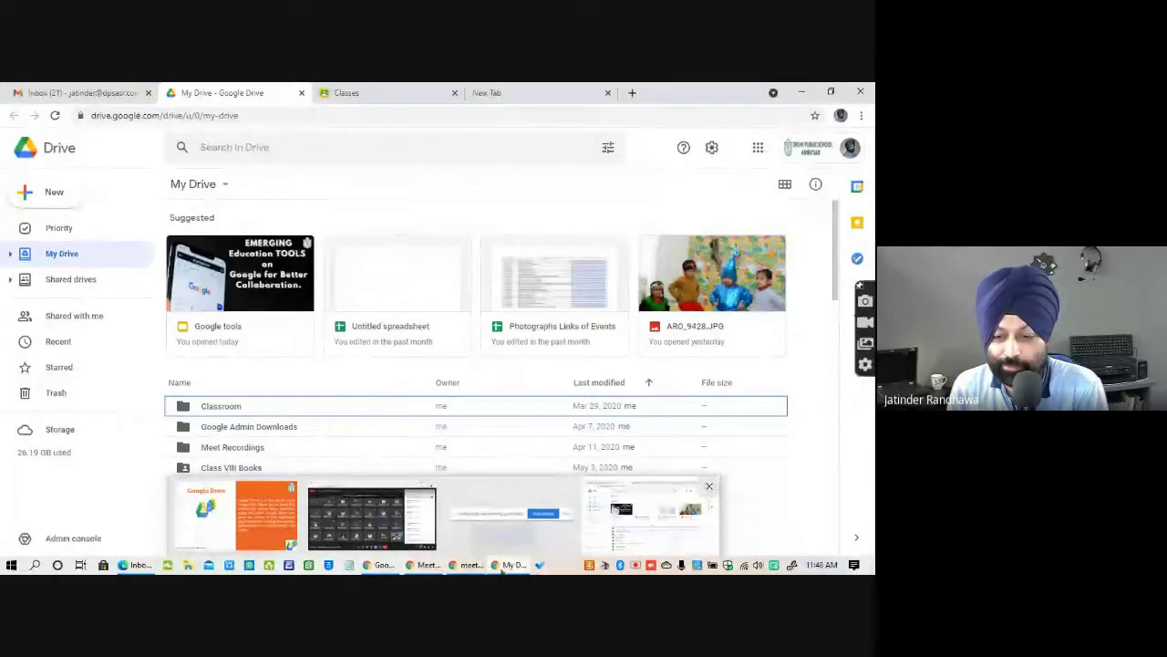
pyautogui.click(383, 564)
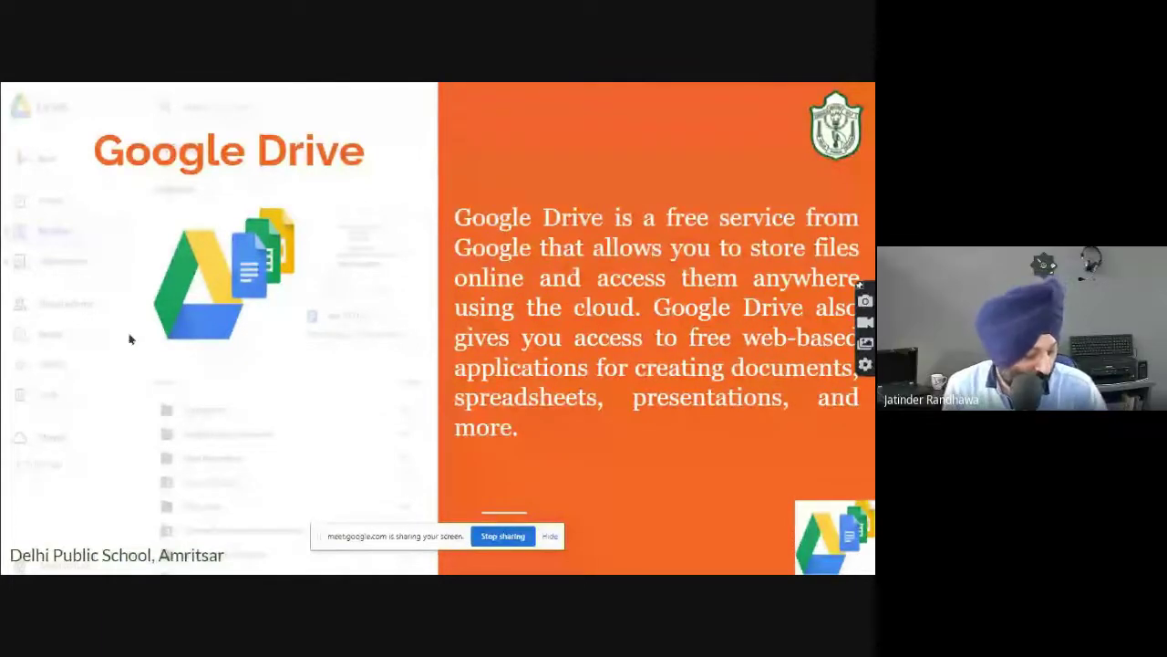
# In the student's Gmail, close the Google One tab and open their empty My Drive (5 bytes used).
pyautogui.hotkey('alt', 'Tab')
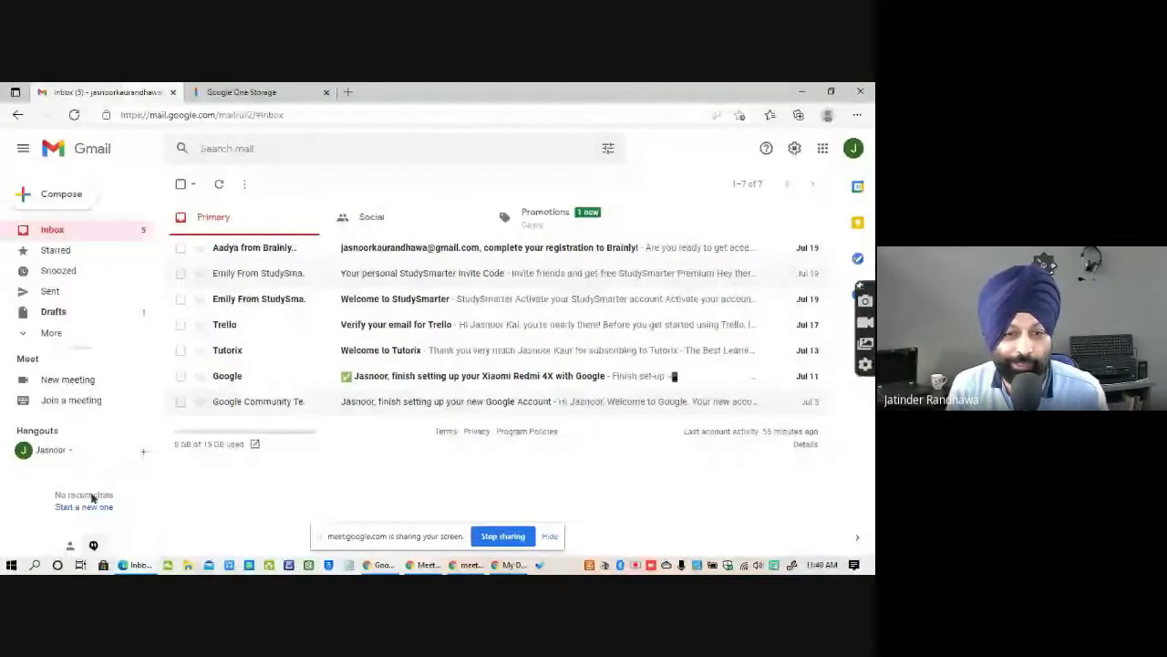
pyautogui.click(239, 92)
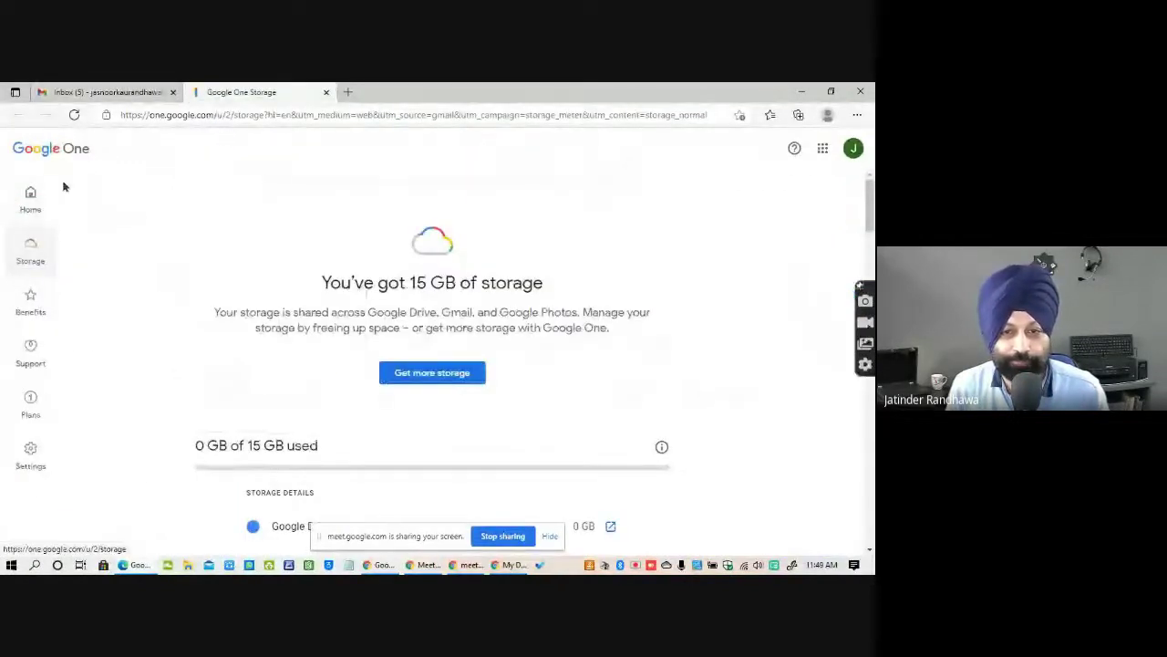
pyautogui.click(31, 205)
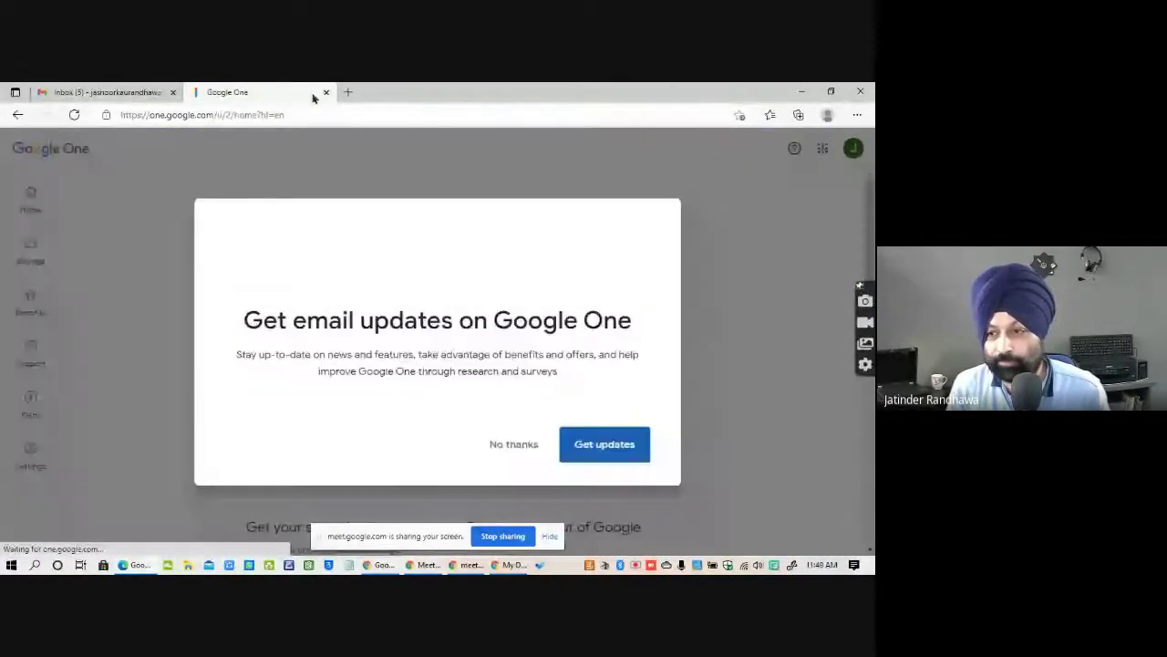
pyautogui.click(325, 92)
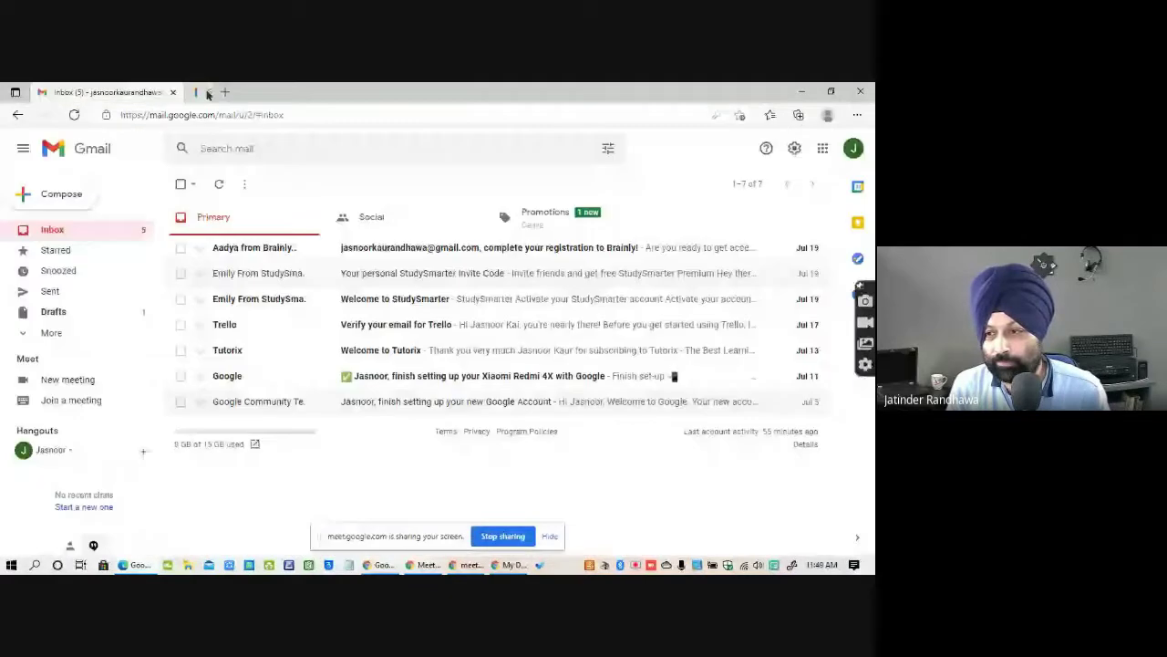
pyautogui.click(826, 148)
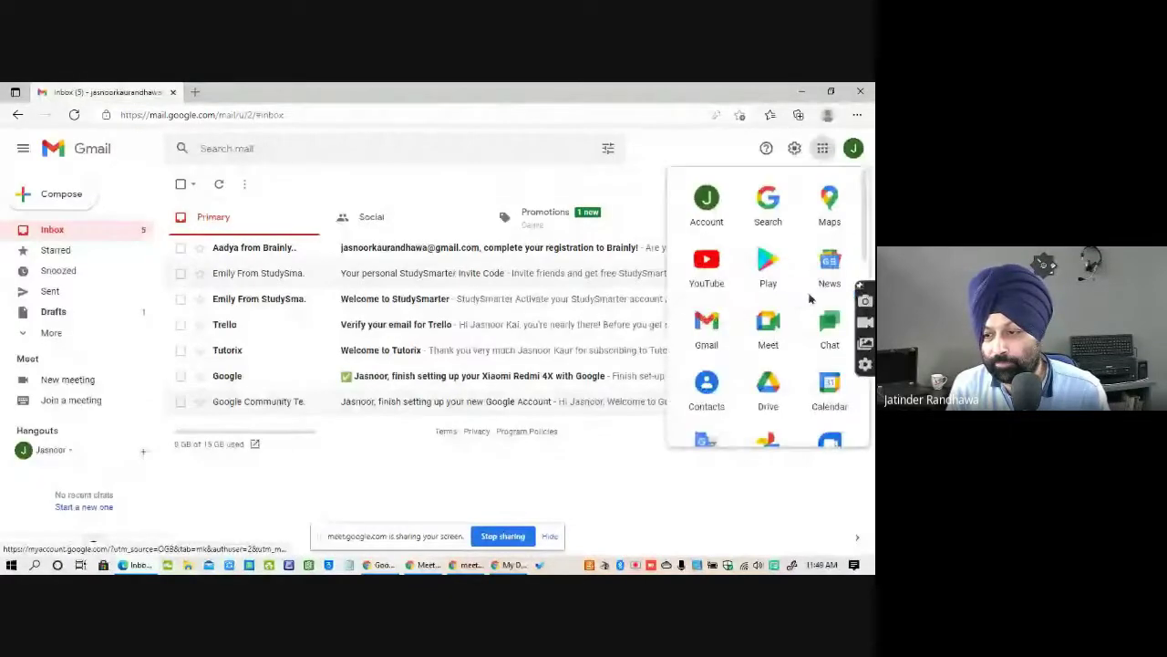
pyautogui.click(768, 386)
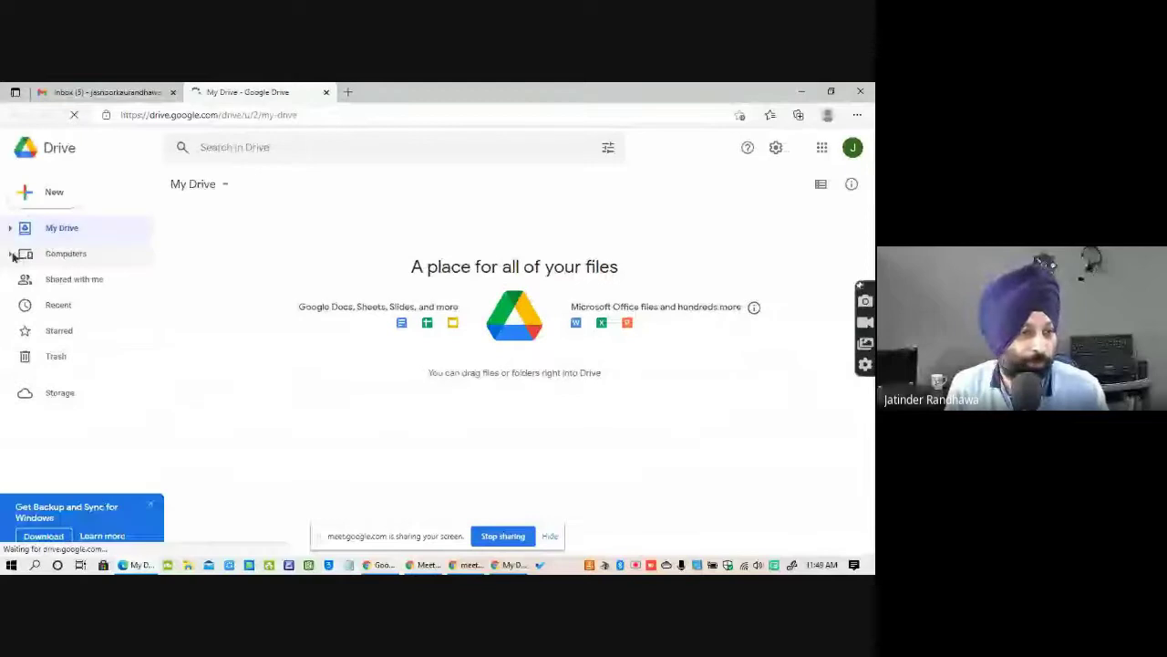
# Create a new untitled Google Doc from the New menu in Google Drive.
pyautogui.click(53, 193)
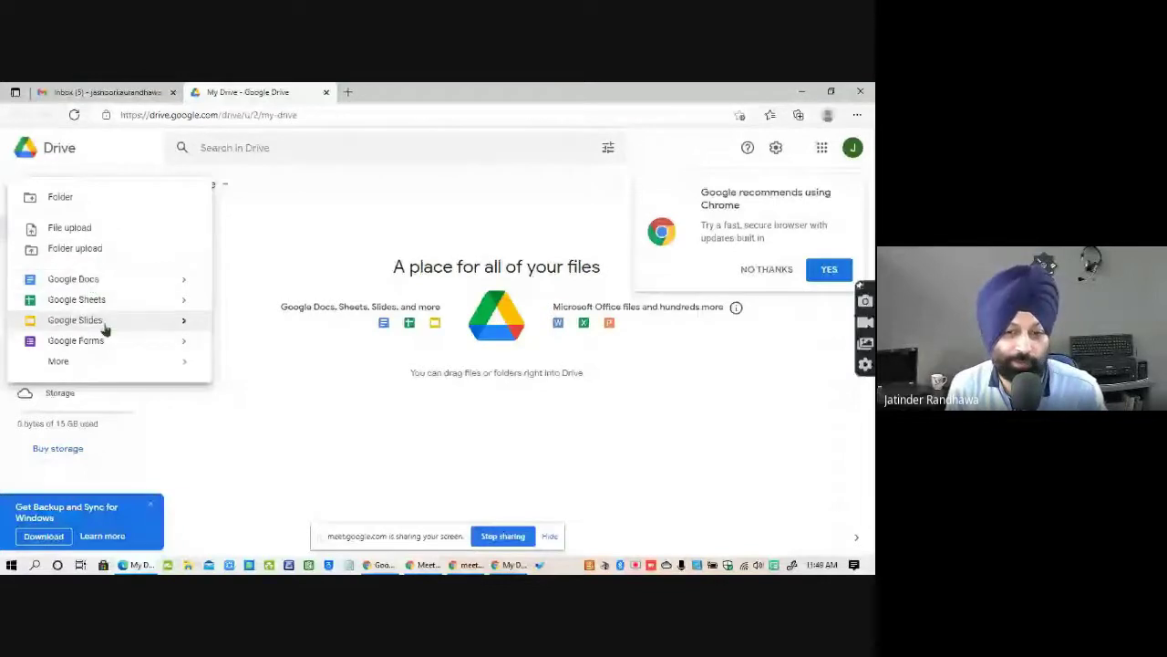
pyautogui.moveTo(148, 364)
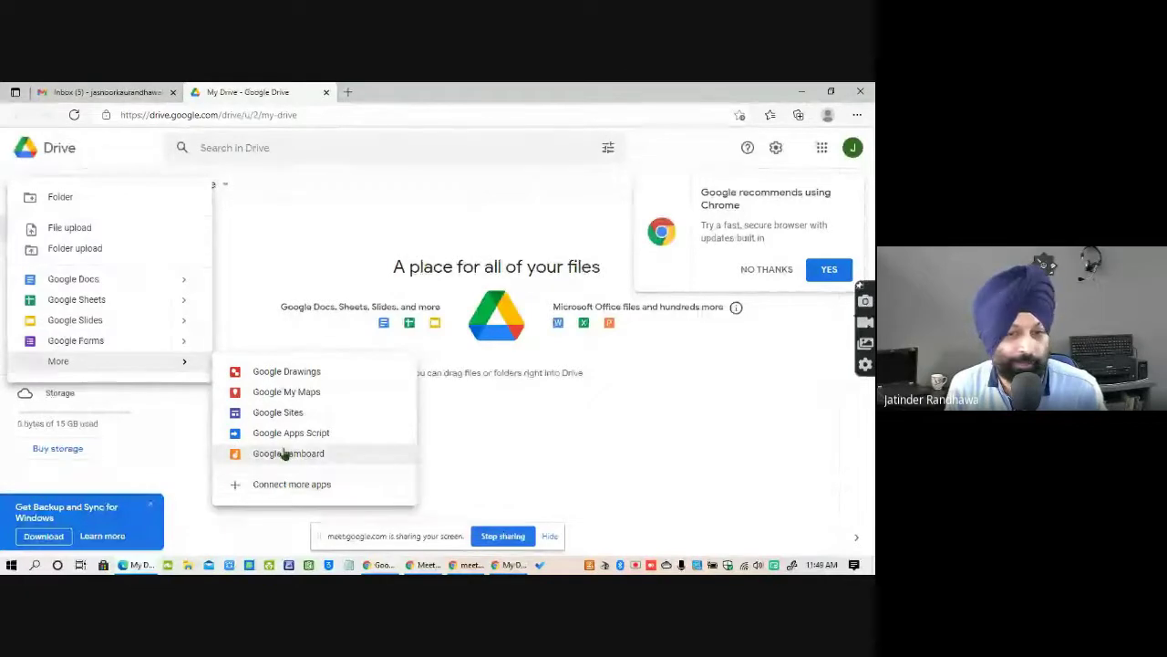
pyautogui.click(86, 283)
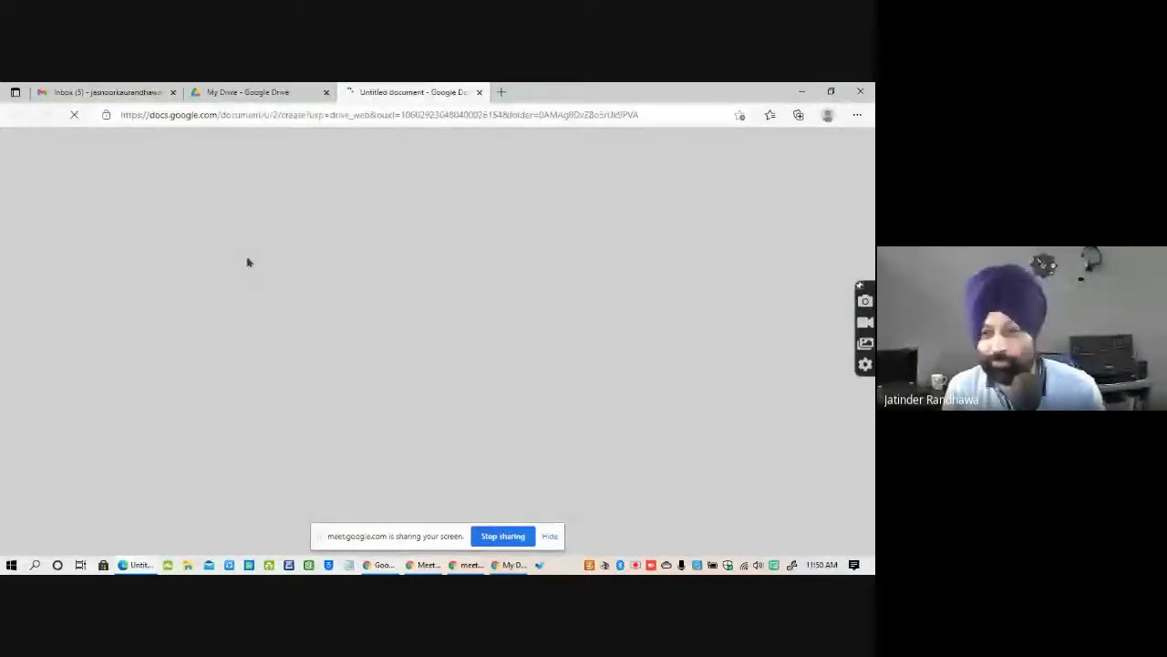
# Return to the presentation and advance to the Google Meet slide.
pyautogui.hotkey('alt', 'Tab')
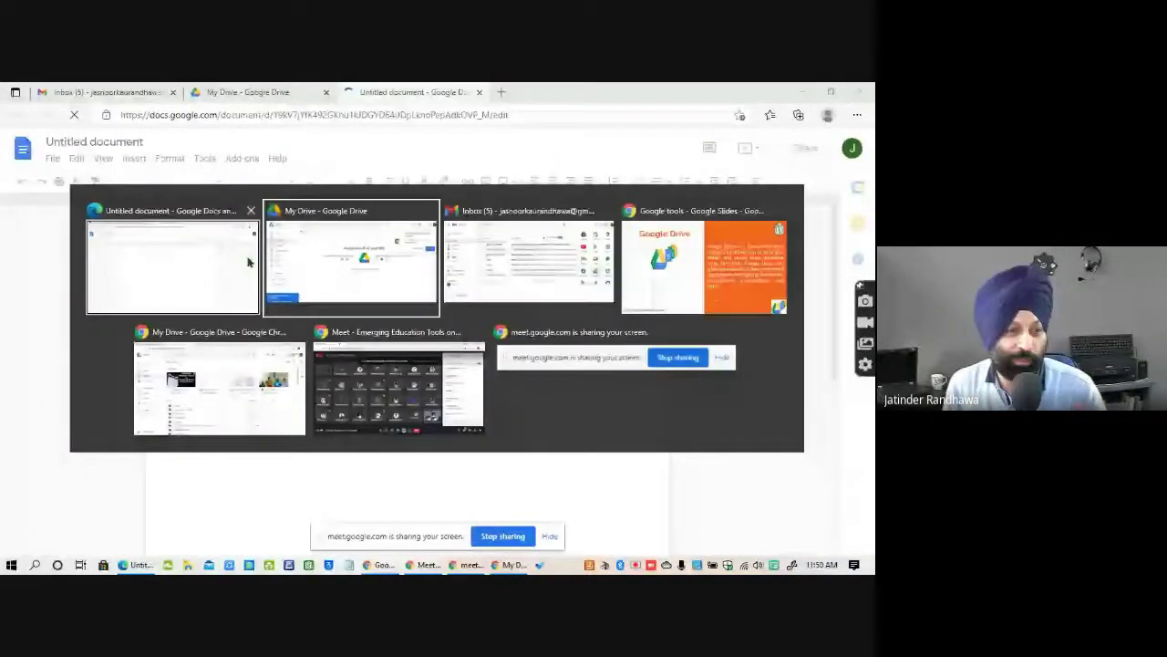
pyautogui.hotkey('alt', 'Tab')
pyautogui.hotkey('alt', 'Tab')
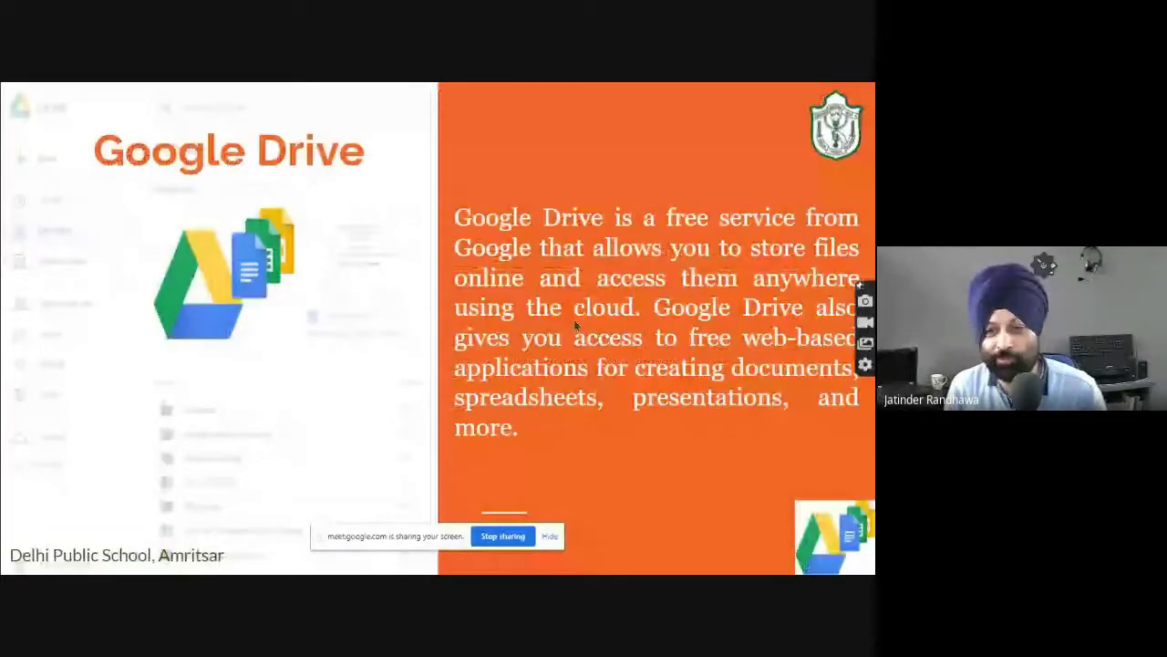
pyautogui.press('Right')
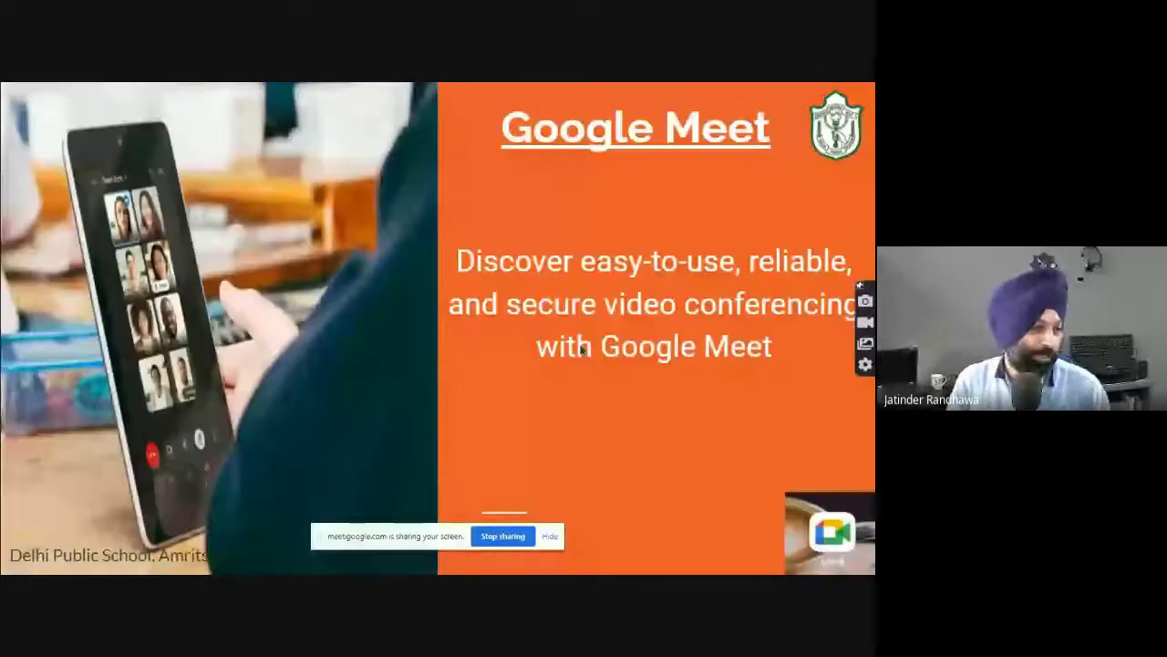
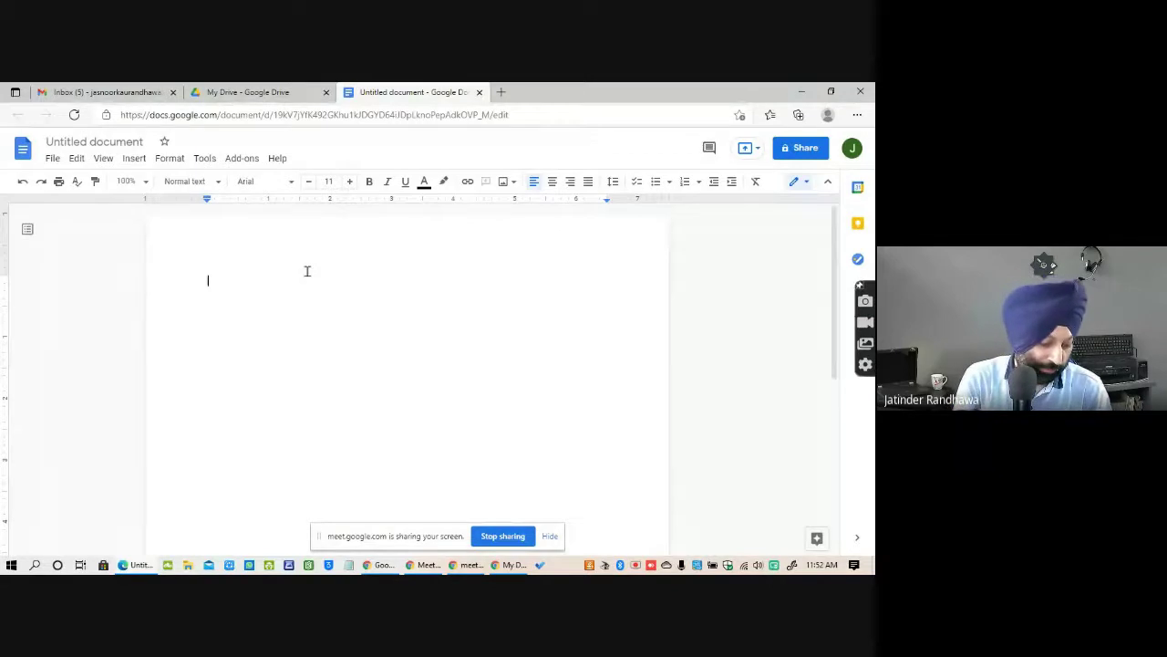
# Type 'Hello We are working on Google Docs' as the first line, then select that line.
pyautogui.write('Helloo')
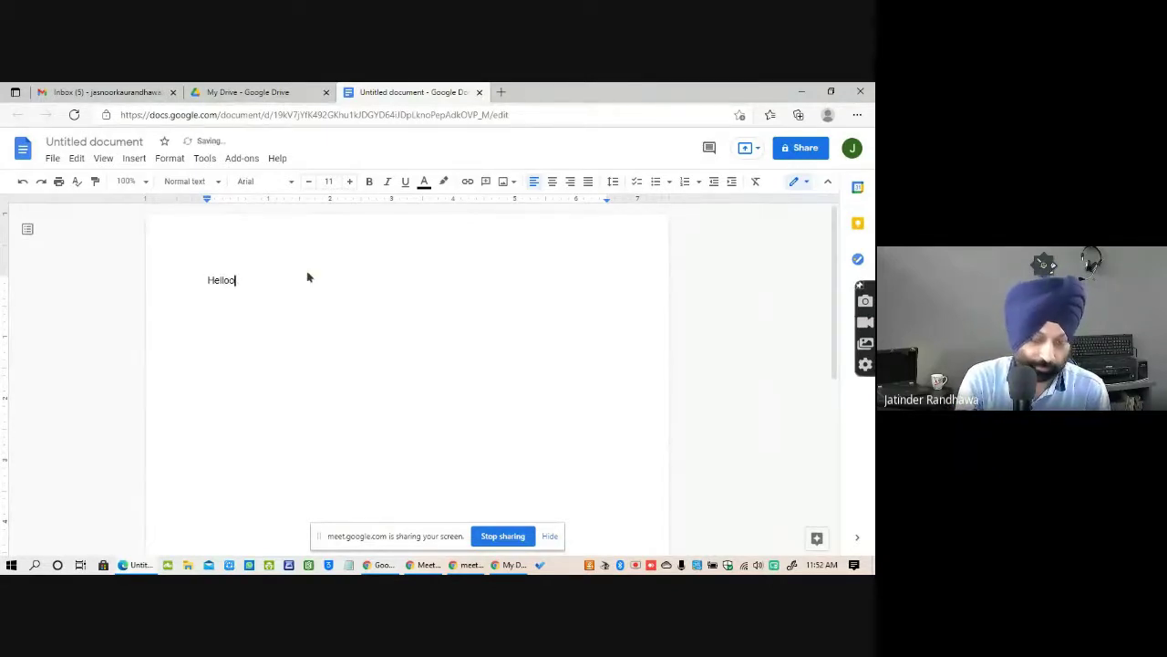
pyautogui.press('BackSpace')
pyautogui.write('We are w')
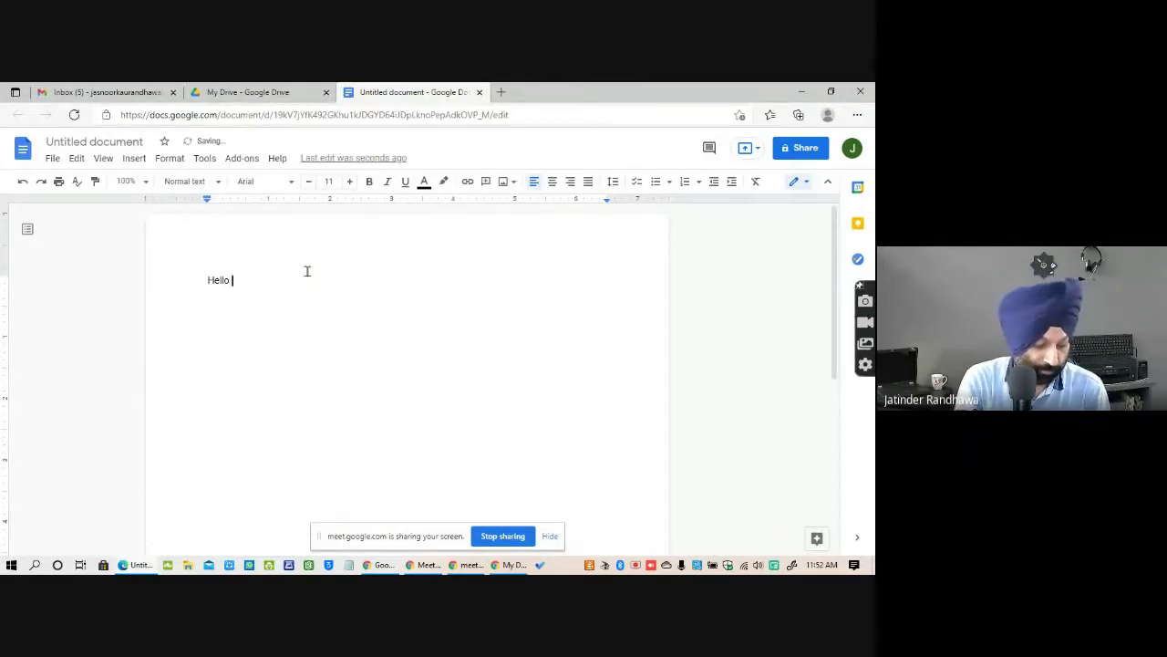
pyautogui.write('ork')
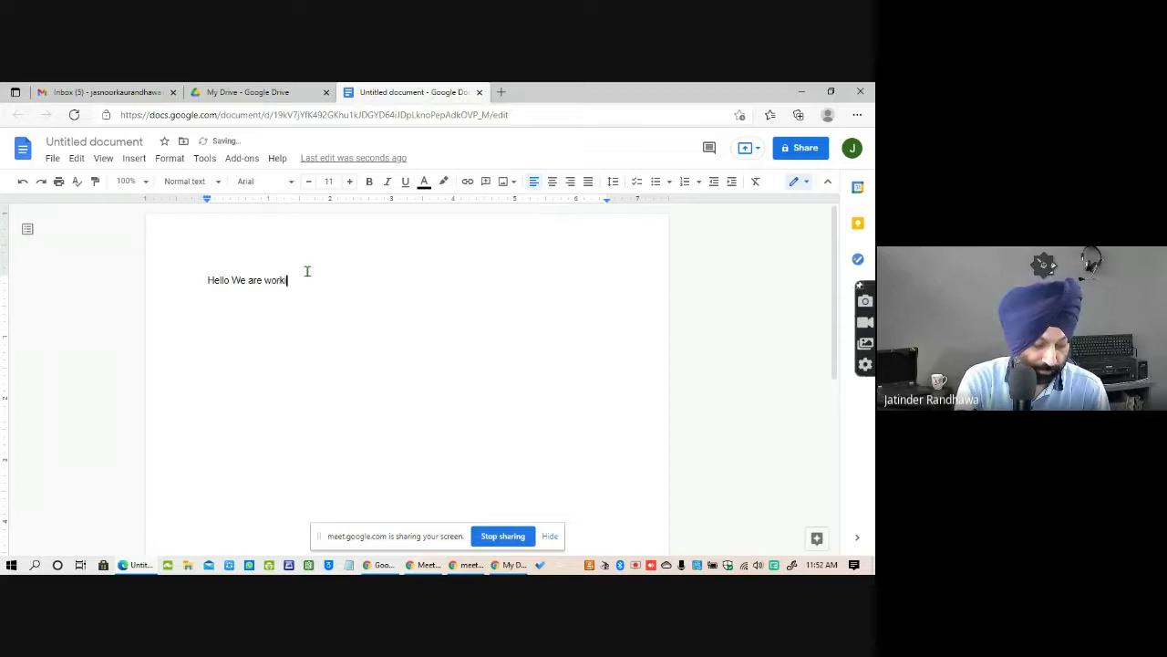
pyautogui.write('ing on Google Docs')
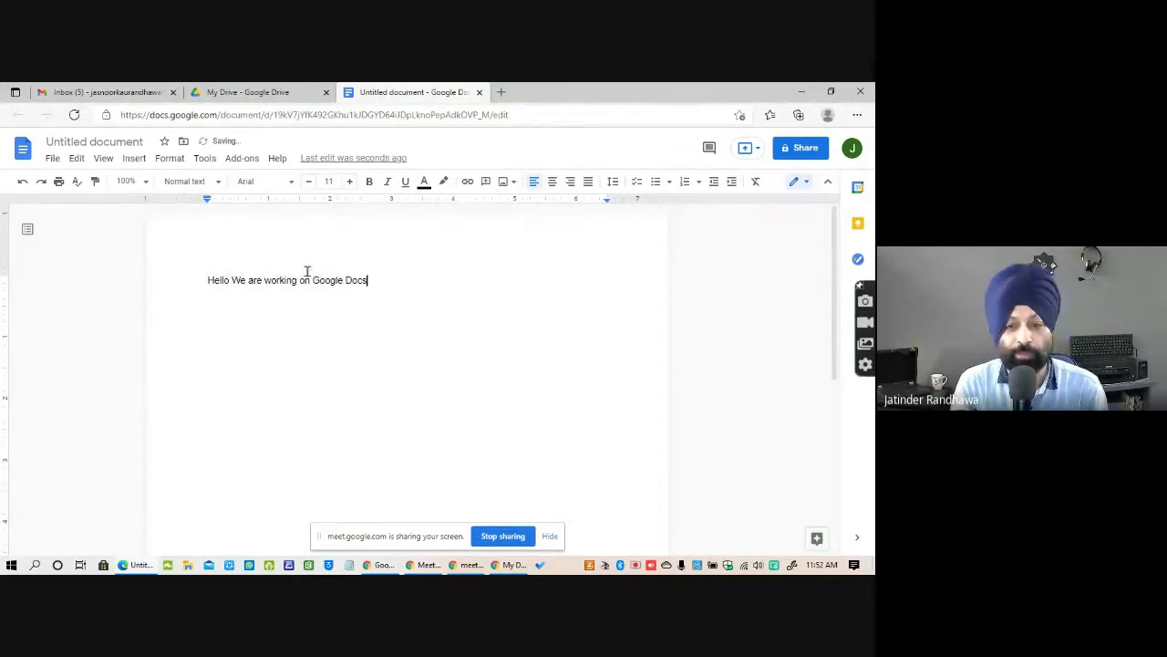
pyautogui.press('Return')
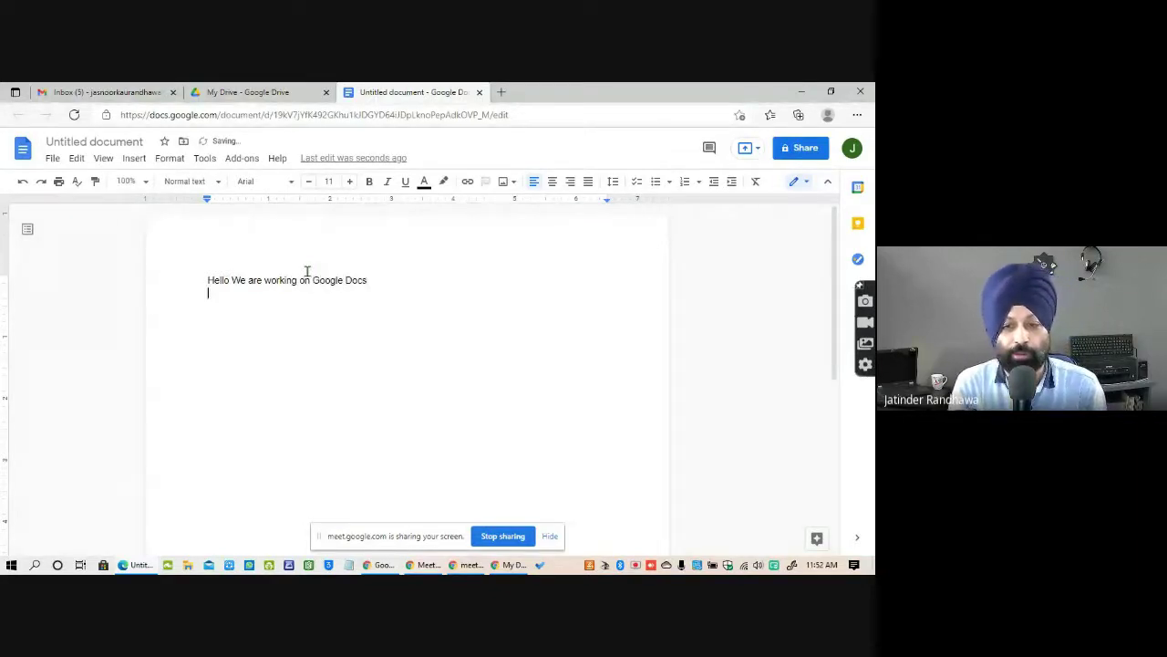
pyautogui.tripleClick(306, 271)
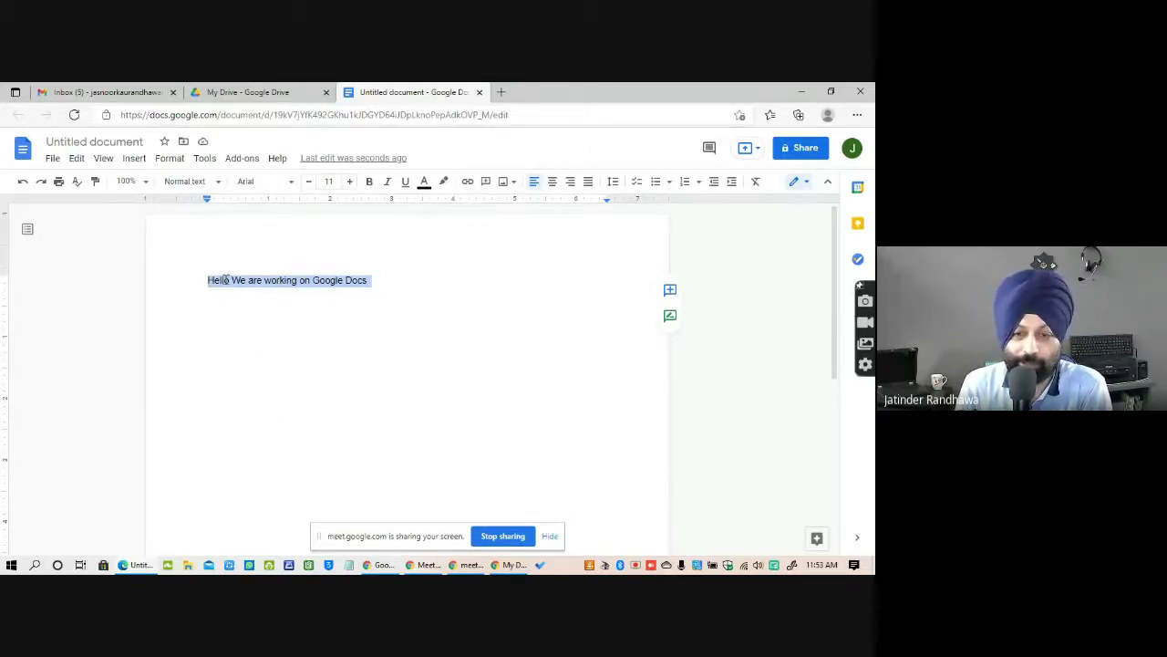
# Rename the untitled document to 'Intro to Google Docs' with a capital I.
pyautogui.click(50, 141)
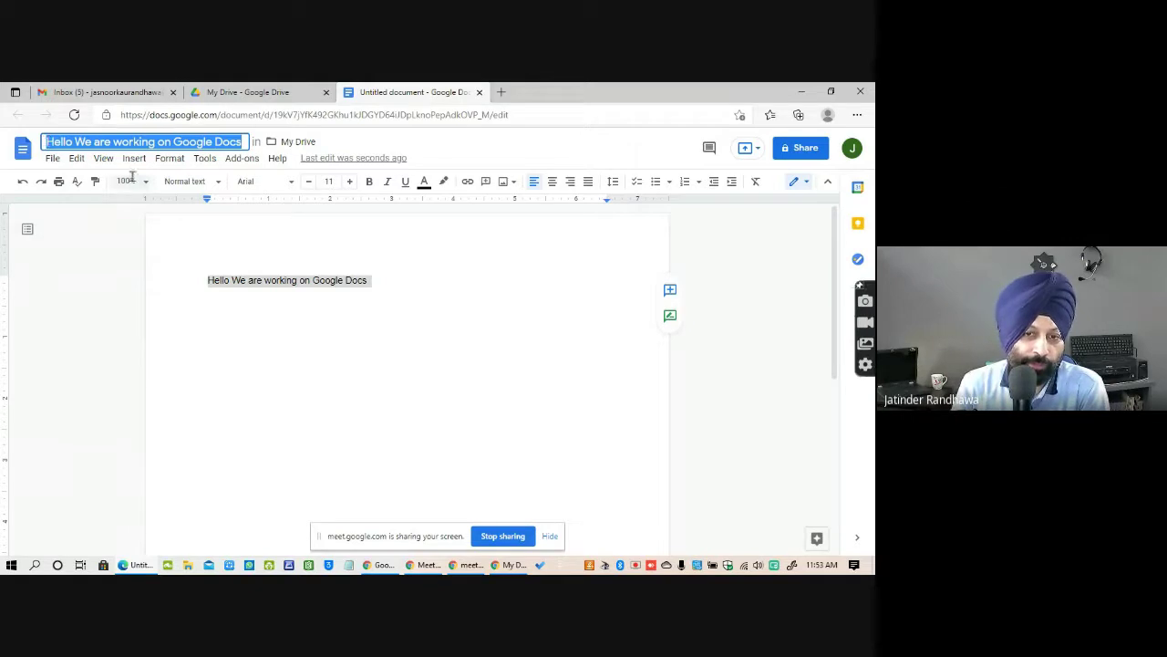
pyautogui.write('int')
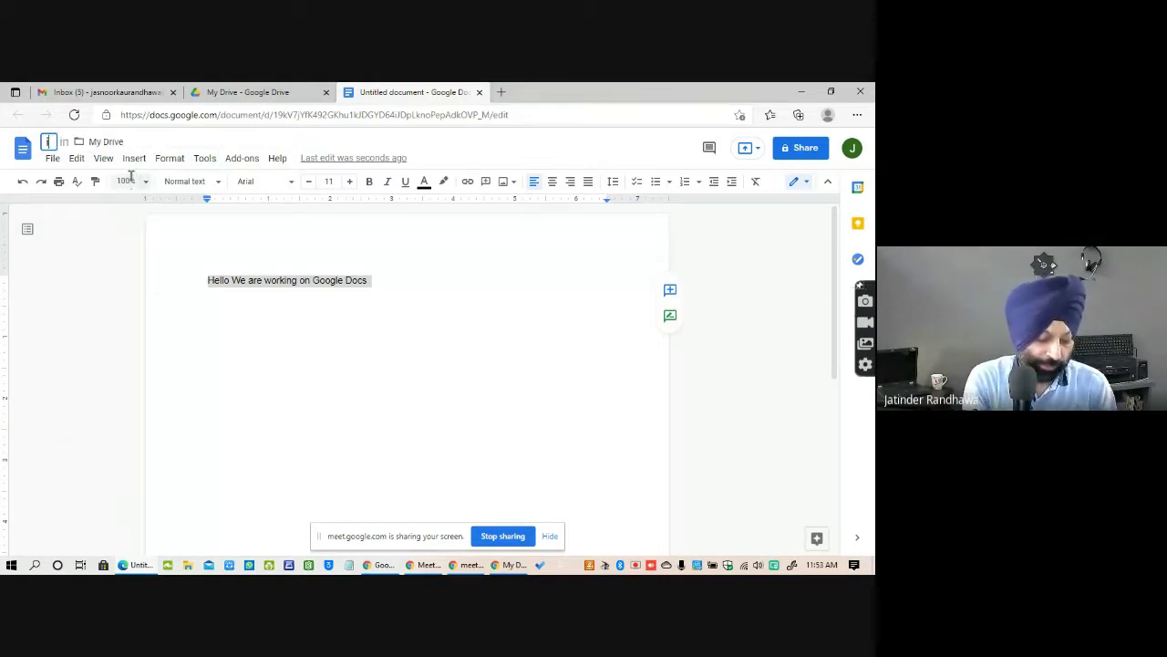
pyautogui.write('ro')
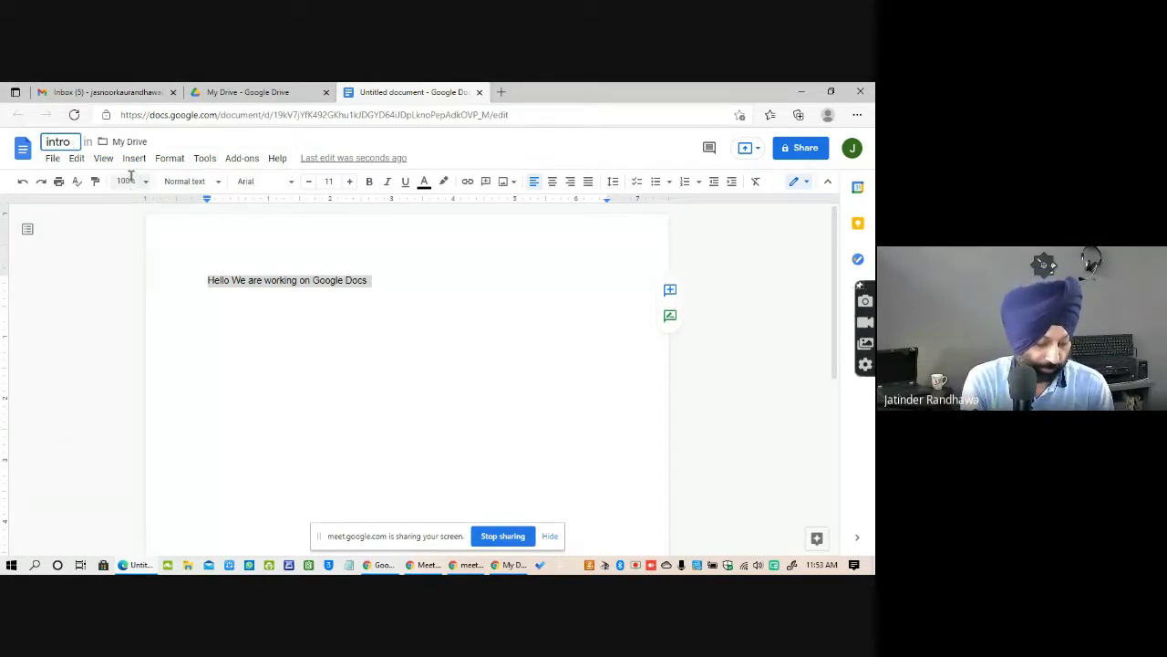
pyautogui.write(' to Google')
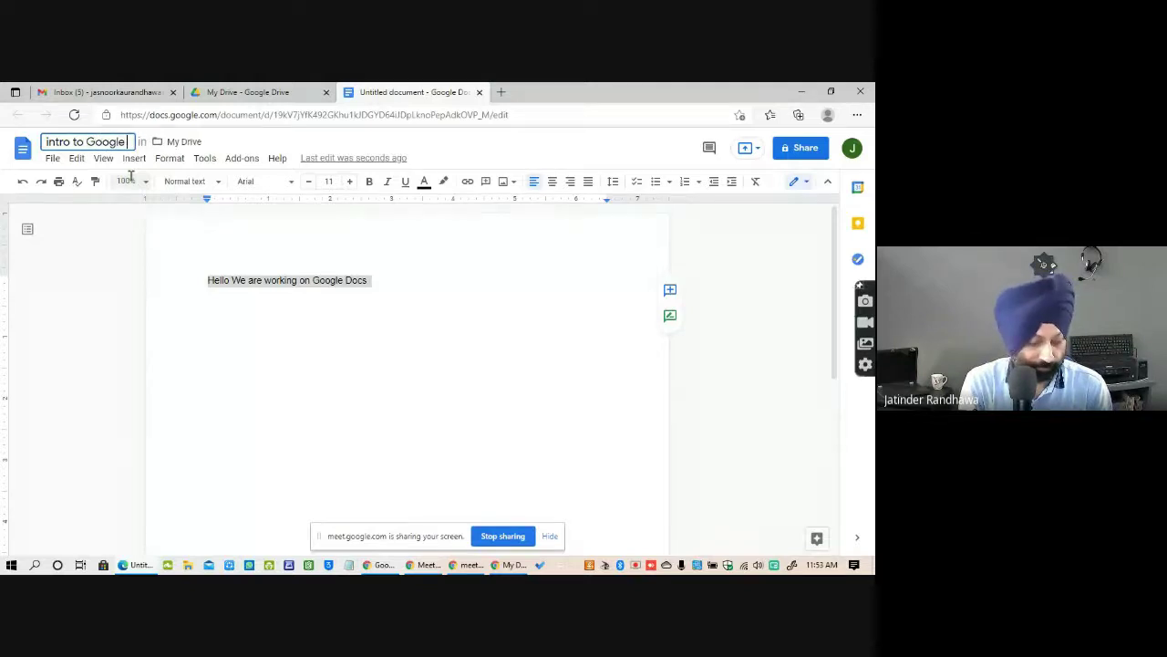
pyautogui.write(' Docs')
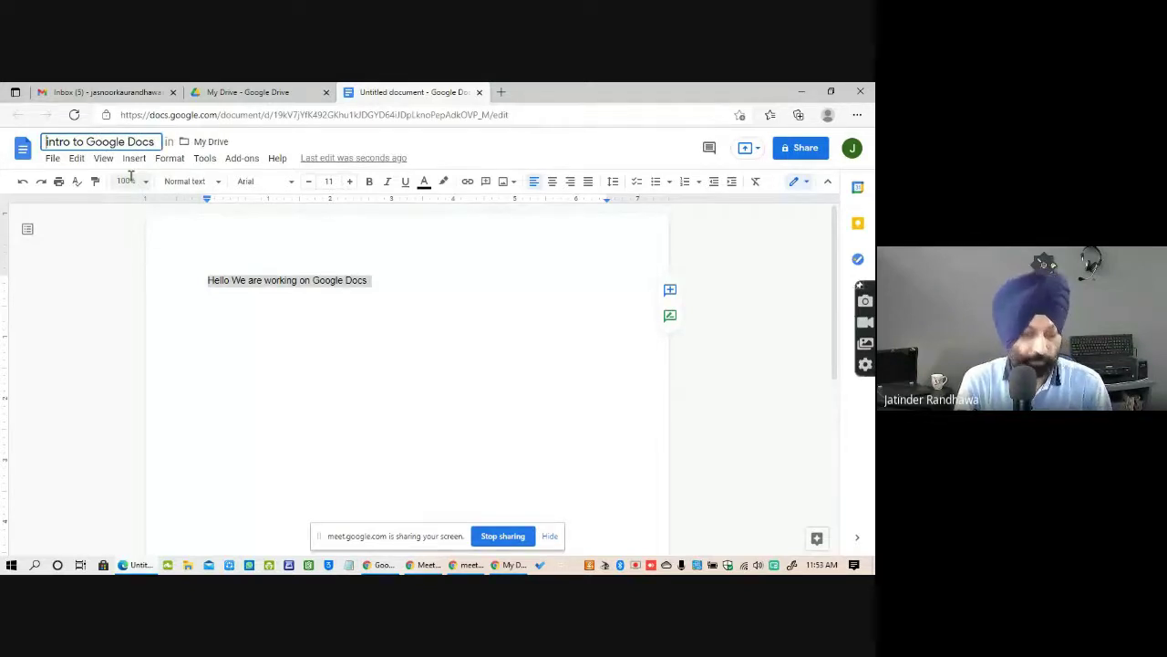
pyautogui.press('BackSpace')
pyautogui.write('I')
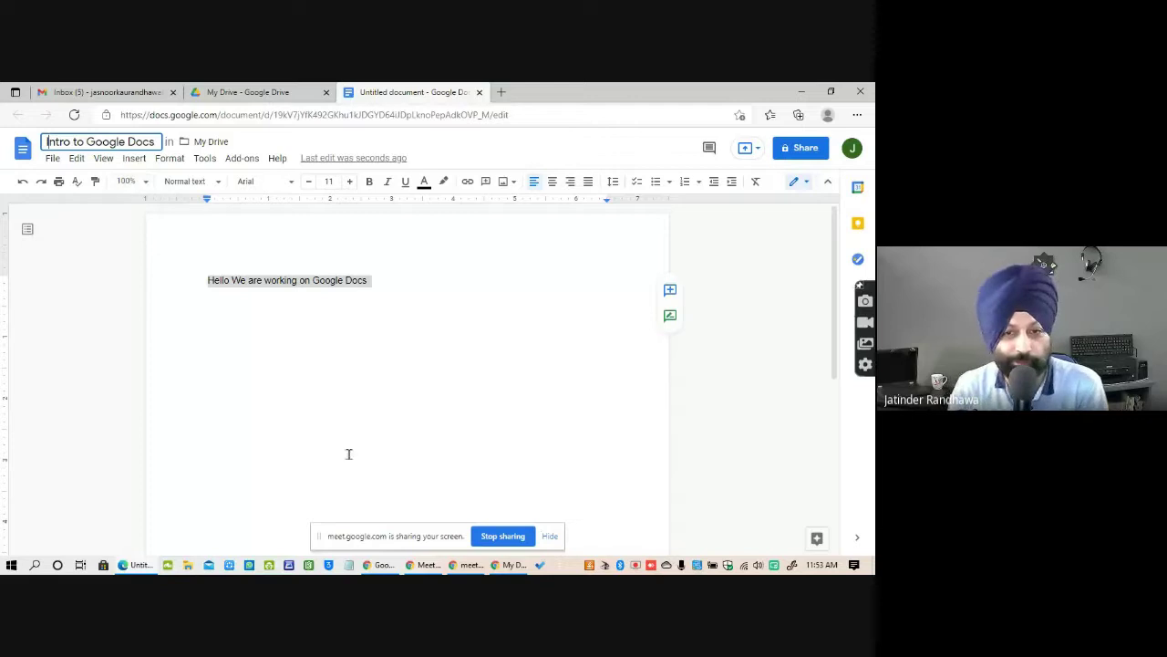
pyautogui.click(383, 463)
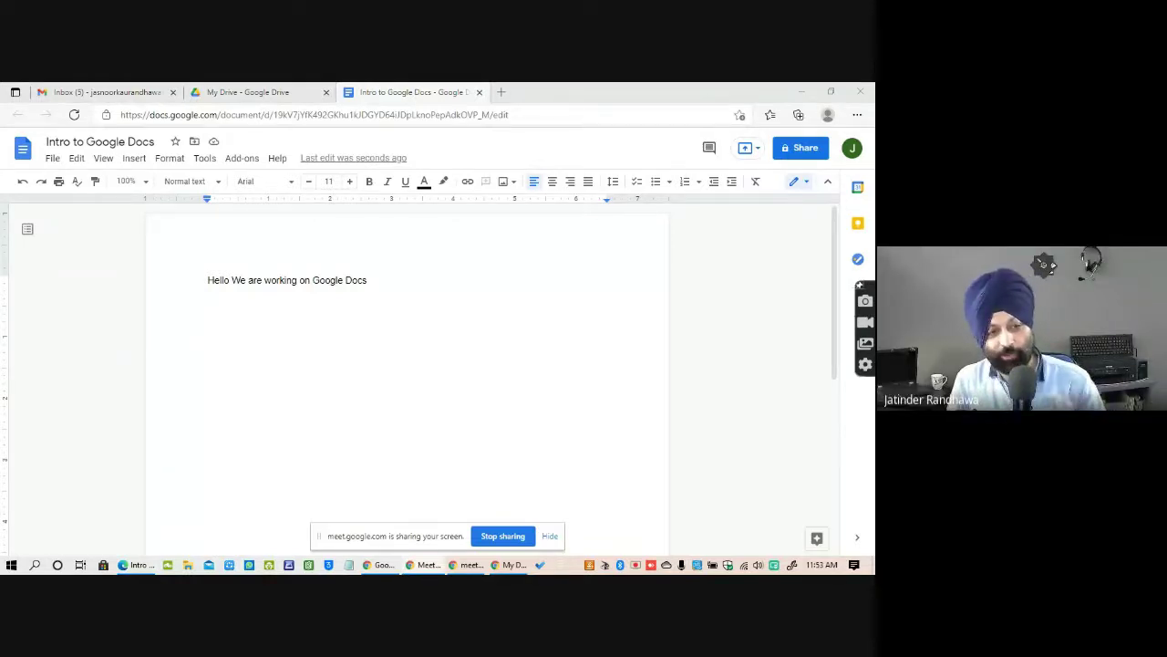
# Add a second line: 'From where we will get to know that the doc is saved'.
pyautogui.click(380, 288)
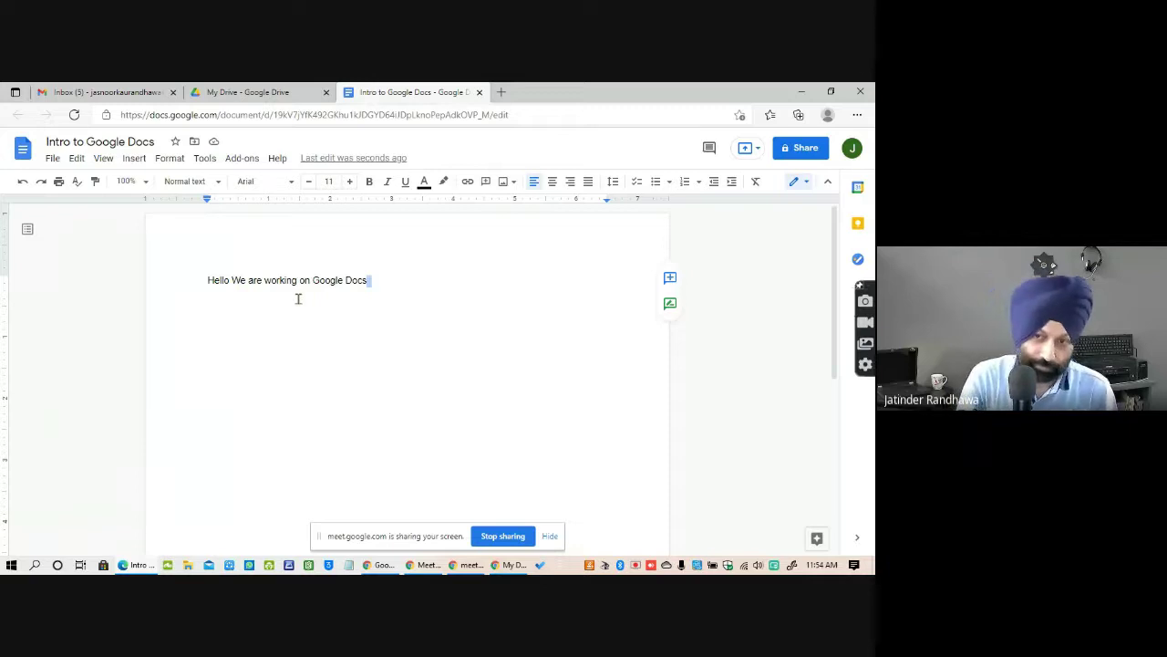
pyautogui.press('Return')
pyautogui.write('F')
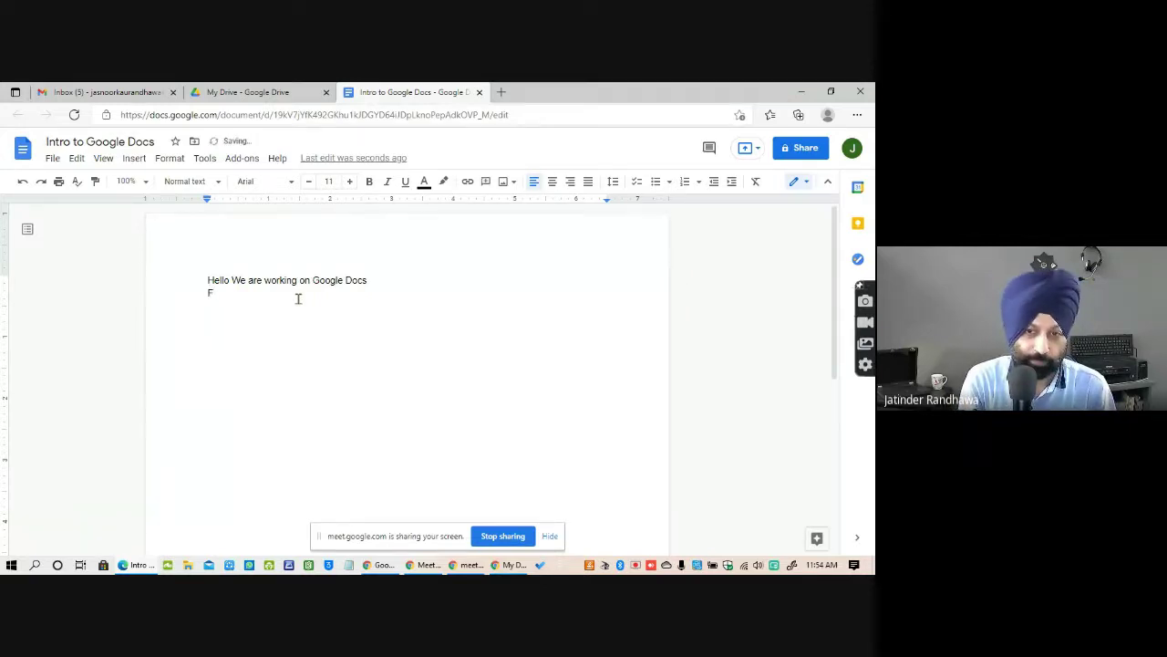
pyautogui.write('rom where')
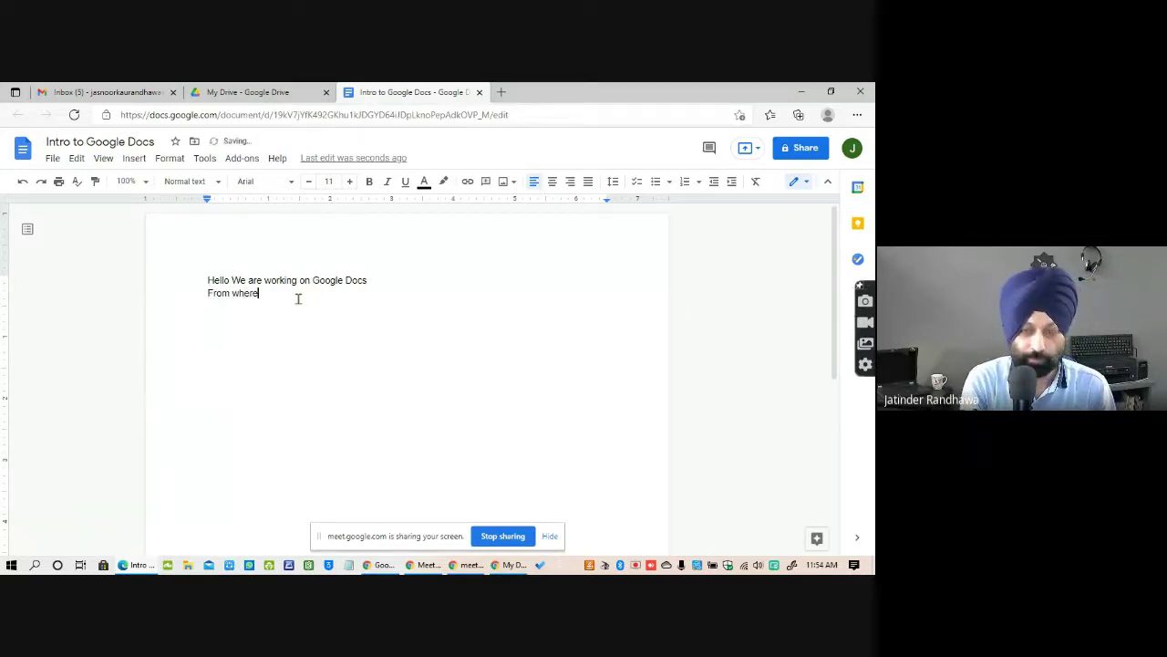
pyautogui.write(' we wi')
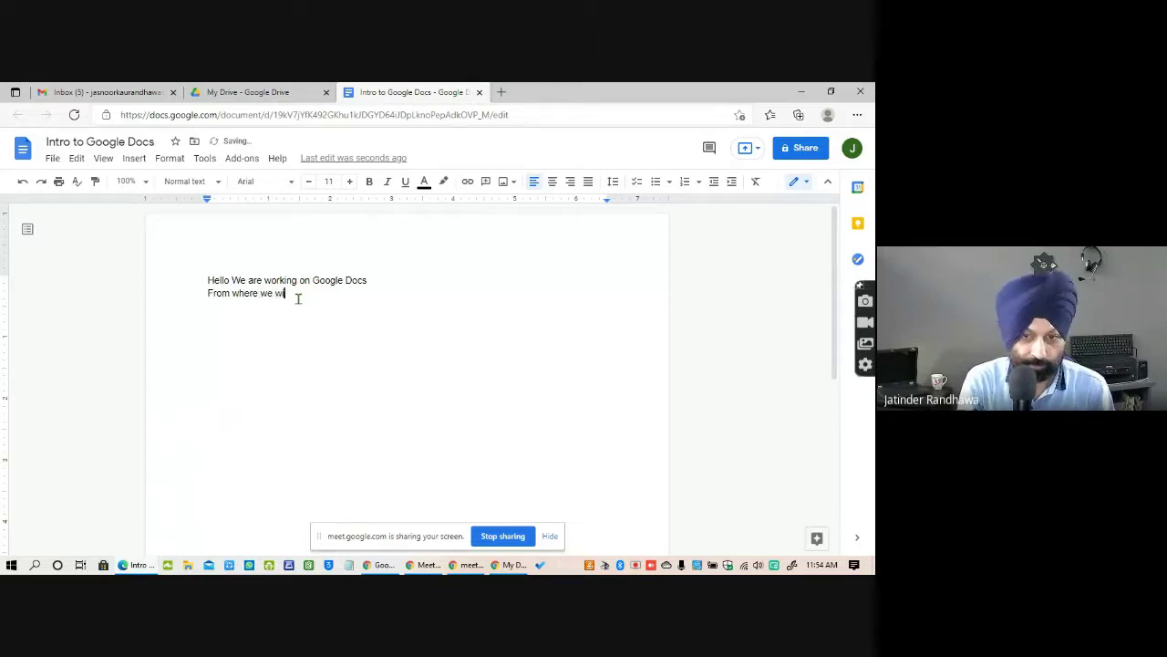
pyautogui.write('ll g')
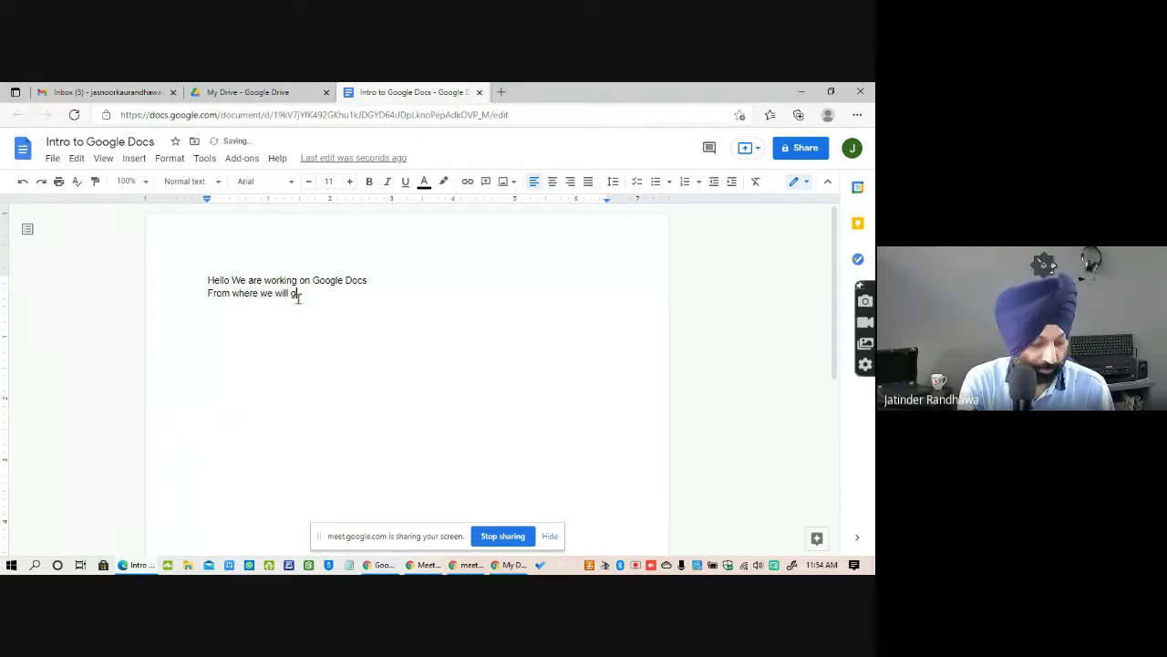
pyautogui.write('et to know that the')
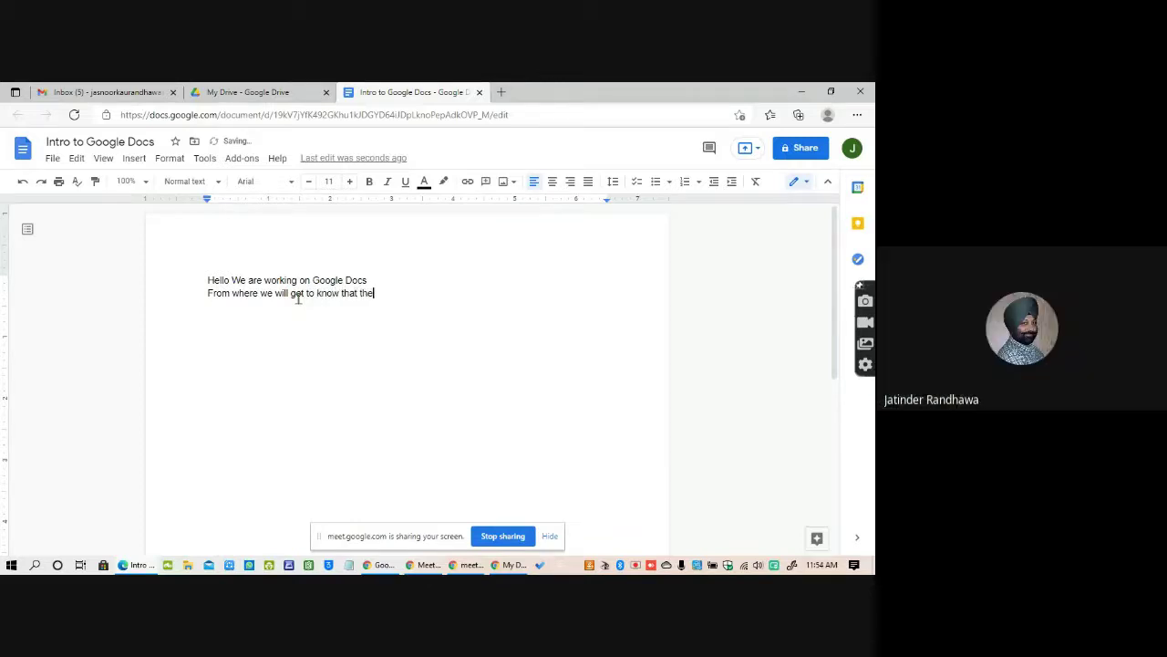
pyautogui.write(' doc is sa')
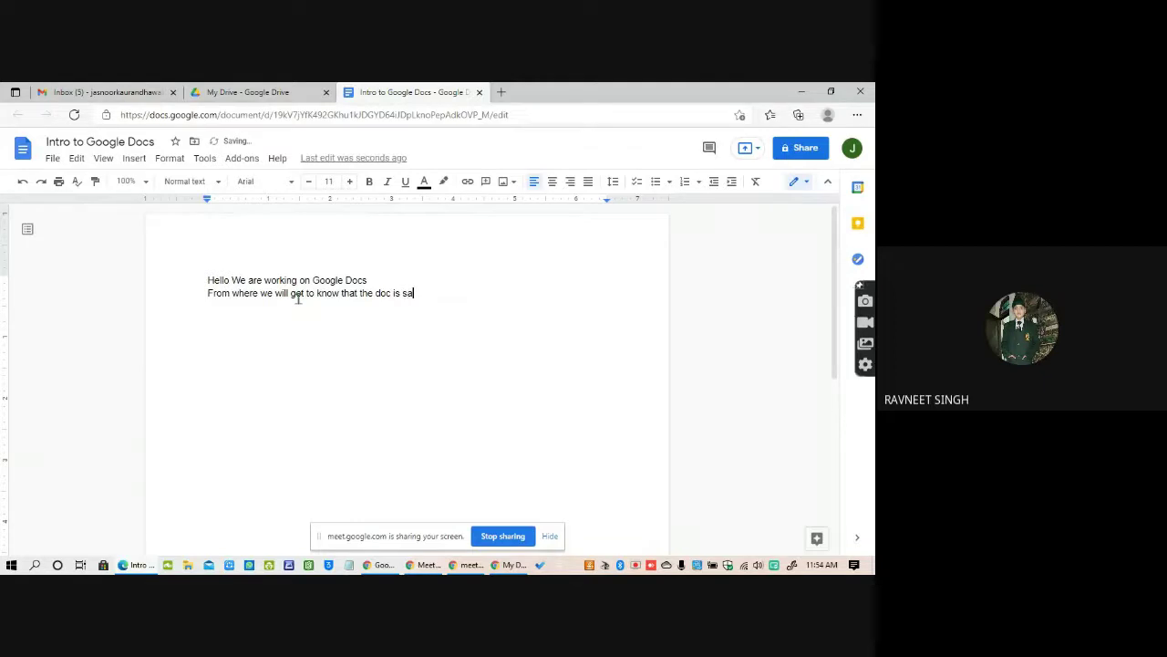
pyautogui.write('ved')
pyautogui.press('Return')
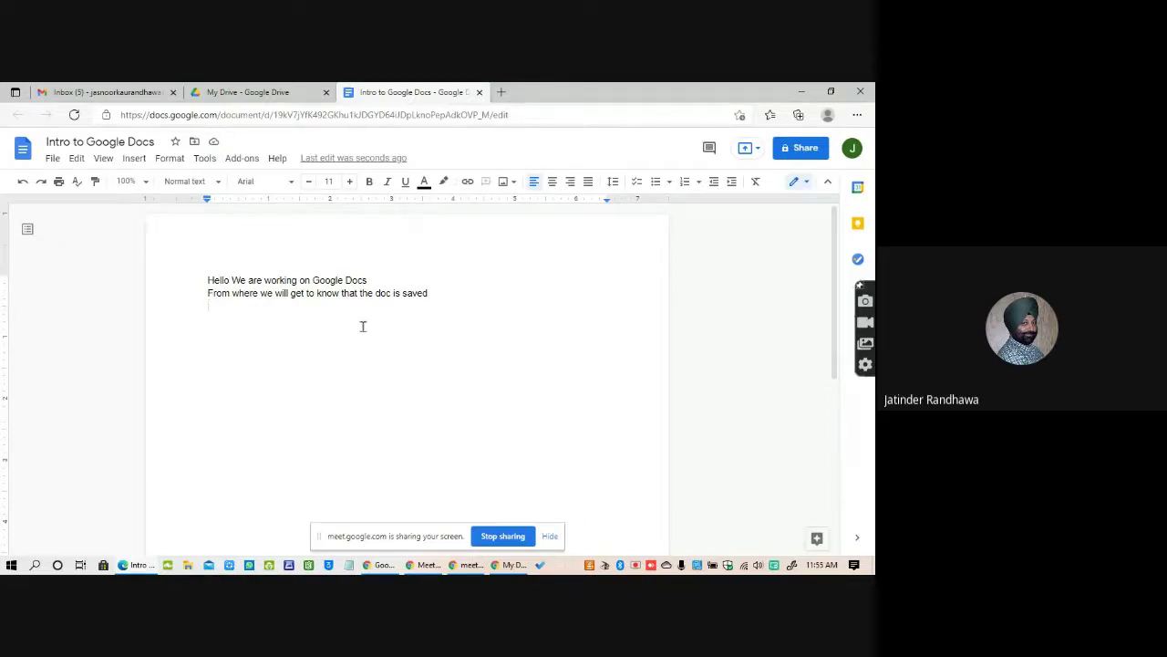
# Add a third line: 'I am writing the data and its getting saved'.
pyautogui.write('I am writing the sa')
pyautogui.press('BackSpace')
pyautogui.press('BackSpace')
pyautogui.write('da')
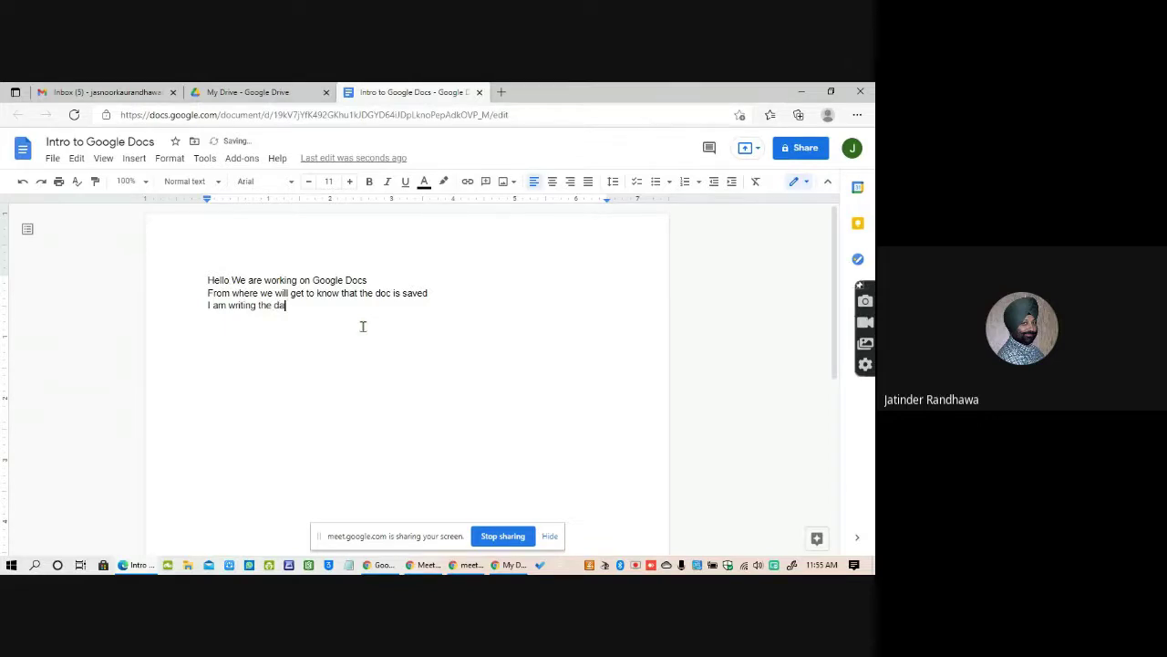
pyautogui.write('ta and its getting saved')
pyautogui.press('Return')
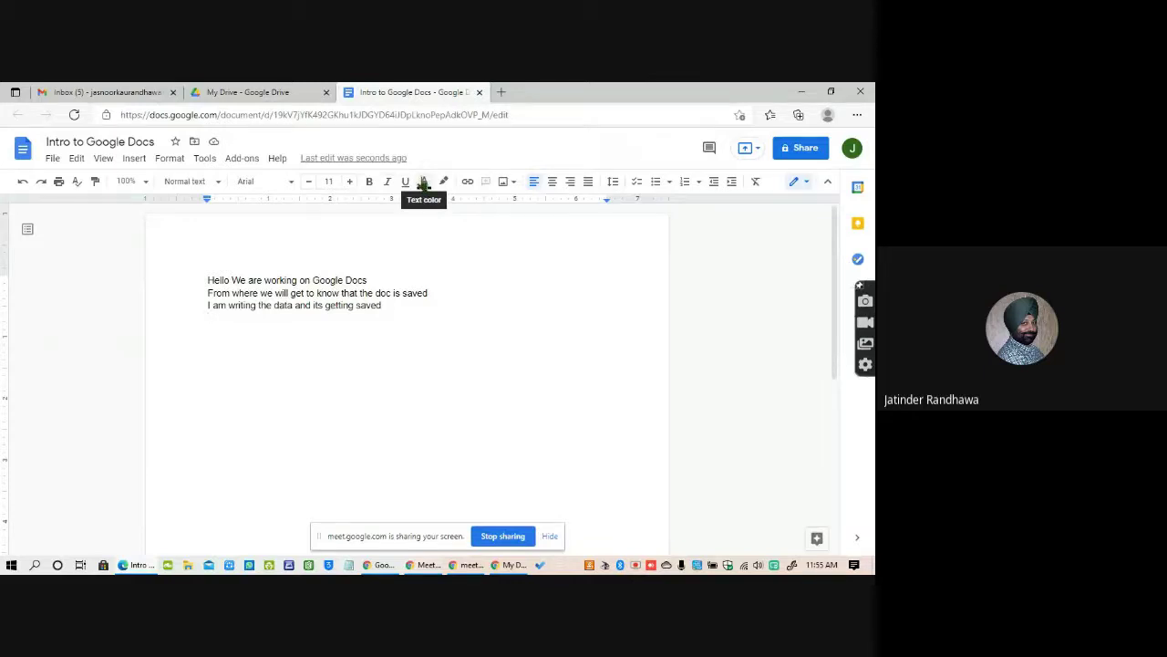
# Open and dismiss the image insertion options, then switch to the Google Docs presentation slide.
pyautogui.click(514, 183)
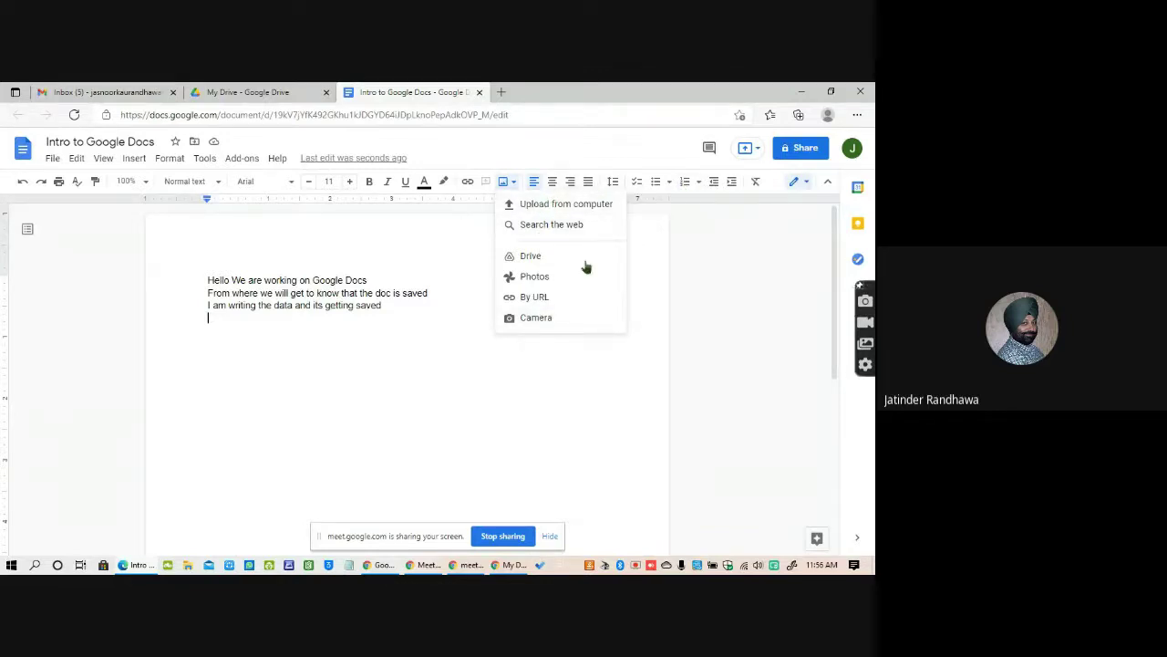
pyautogui.click(231, 348)
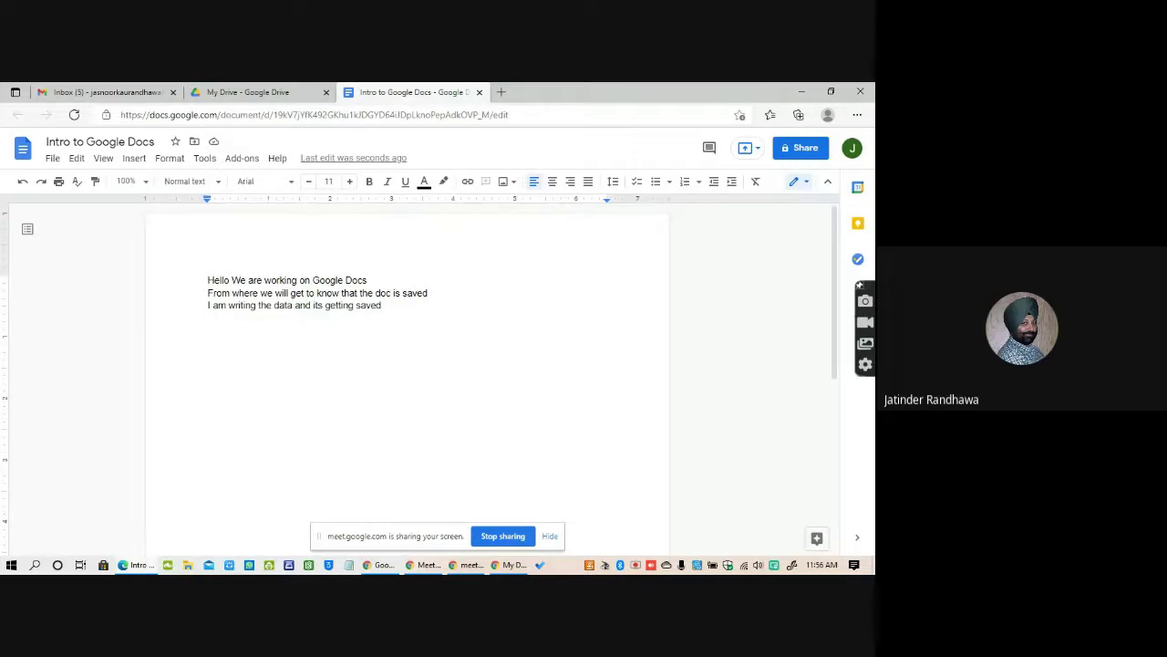
pyautogui.hotkey('alt', 'Tab')
pyautogui.hotkey('alt', 'Tab')
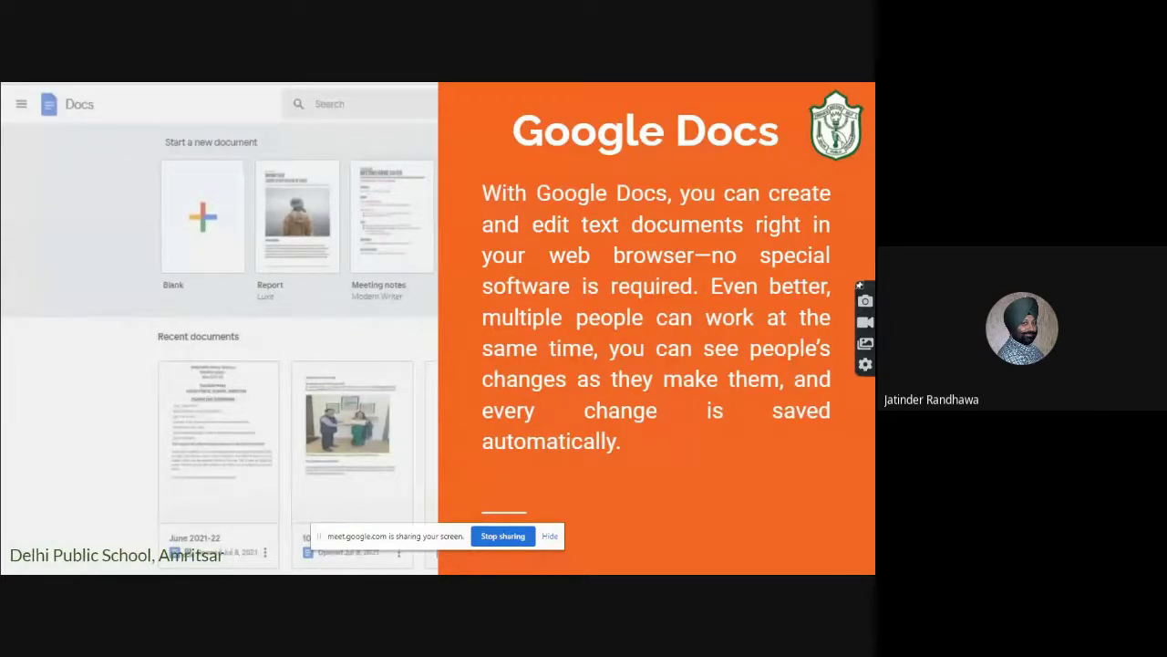
# Return to the Intro to Google Docs document and briefly show the present-to-a-meeting options.
pyautogui.hotkey('alt', 'Tab')
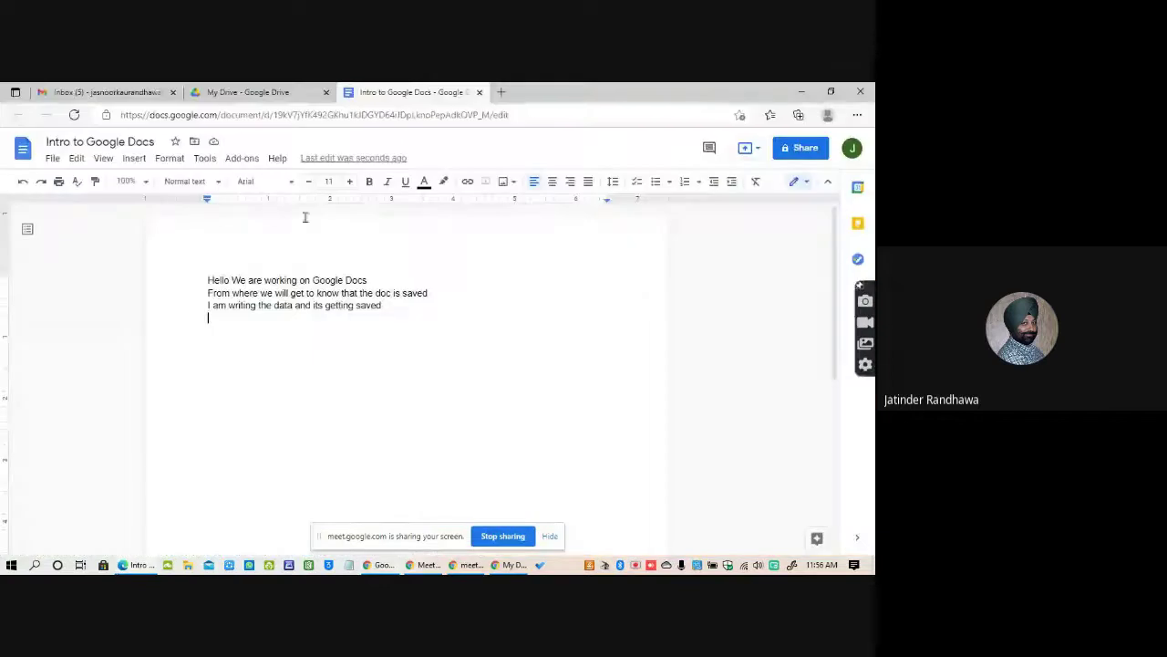
pyautogui.click(756, 149)
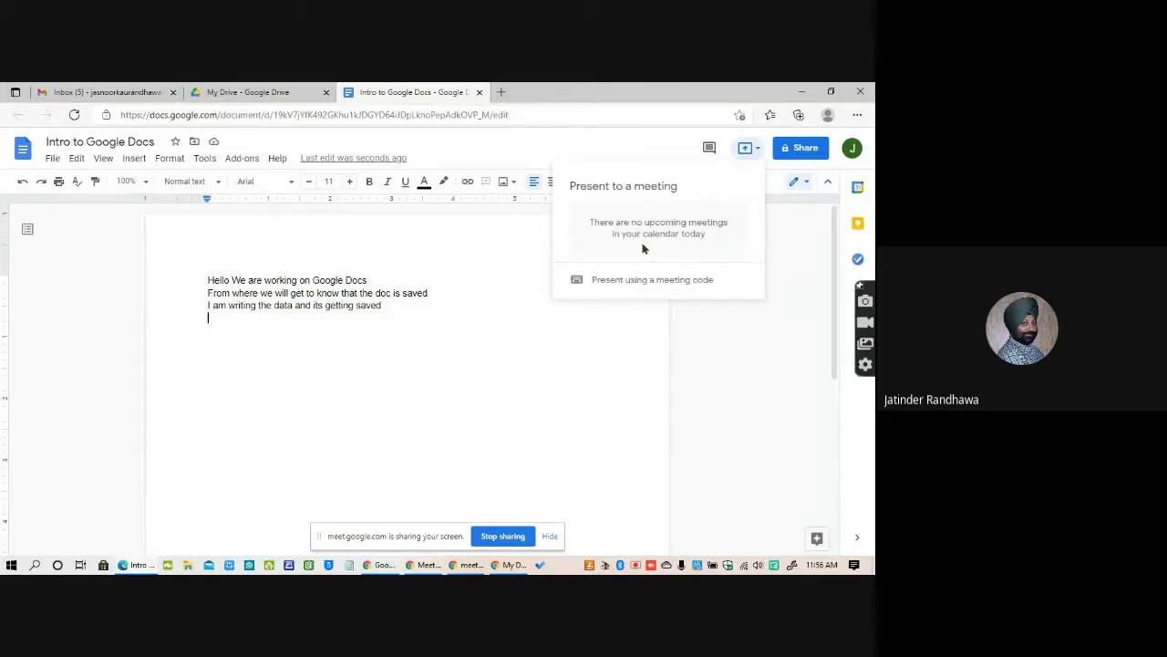
pyautogui.click(587, 354)
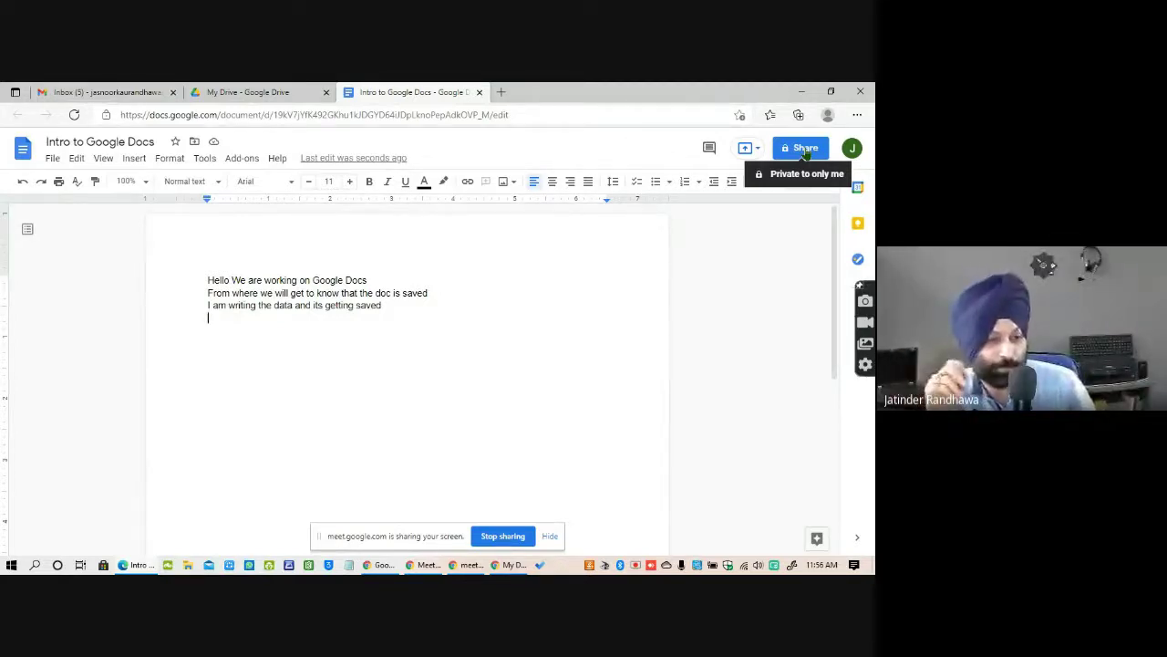
# Review the document's sharing settings and close them, leaving link access restricted.
pyautogui.click(803, 149)
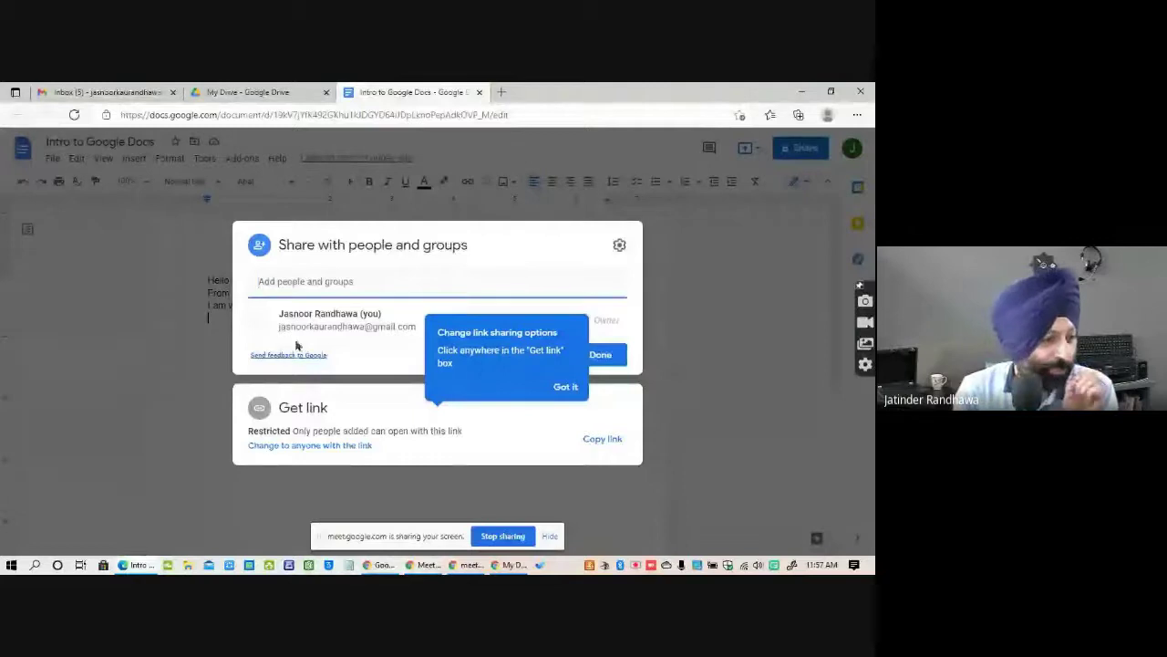
pyautogui.click(566, 387)
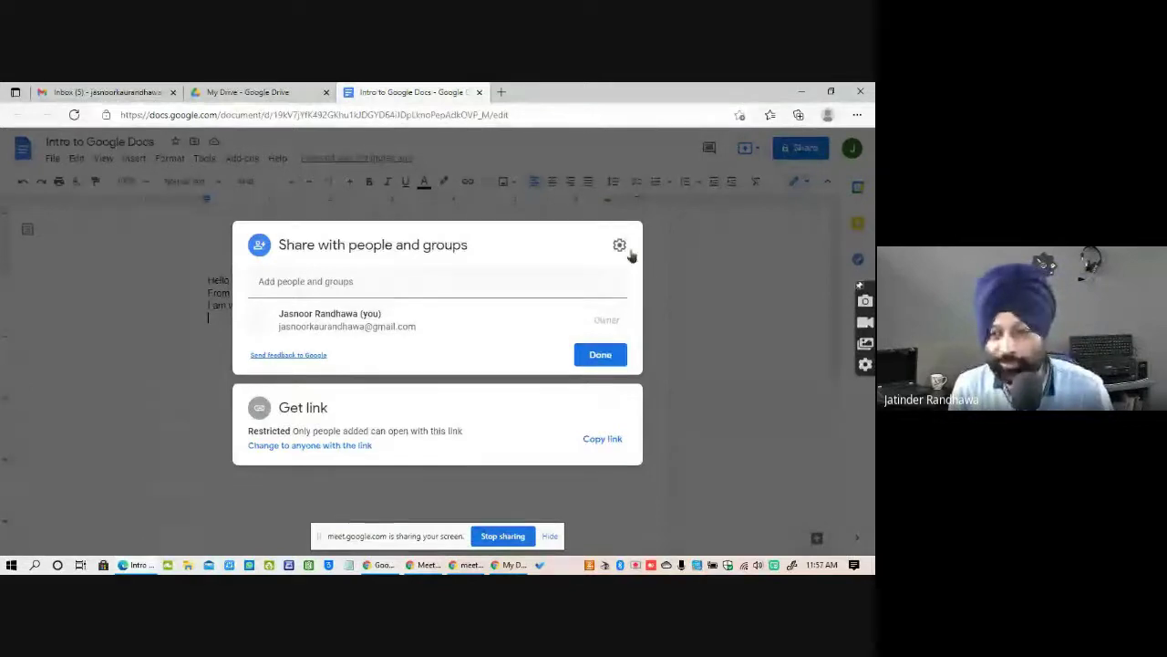
pyautogui.click(602, 354)
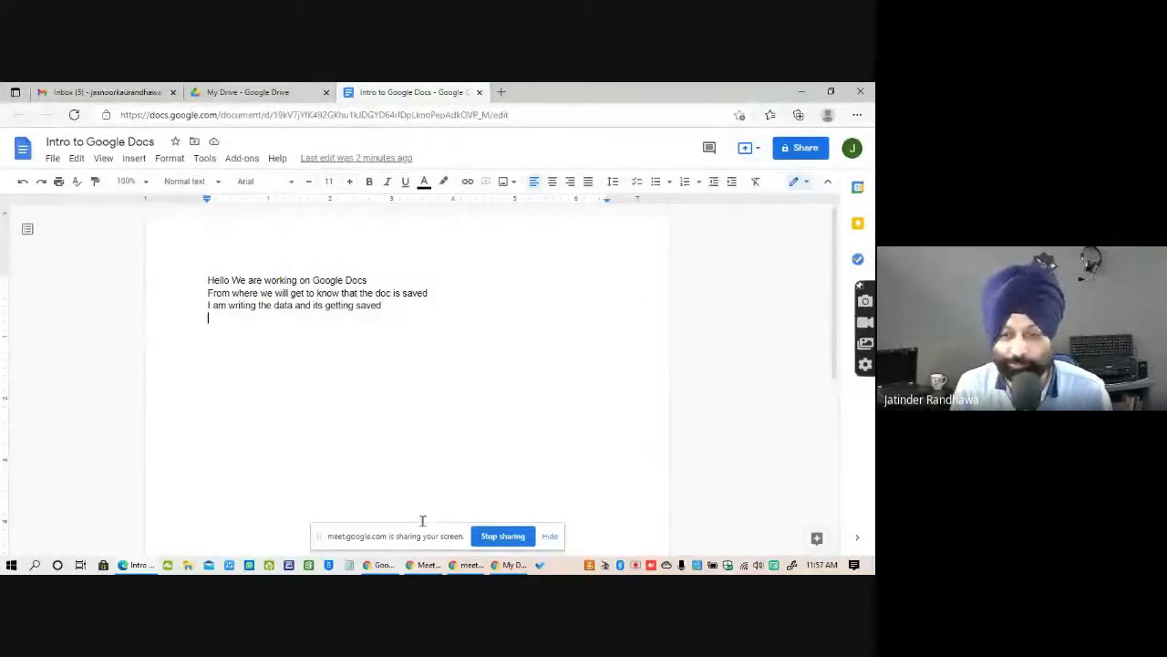
# From My Drive, create a second blank document via New > Google Docs.
pyautogui.click(513, 565)
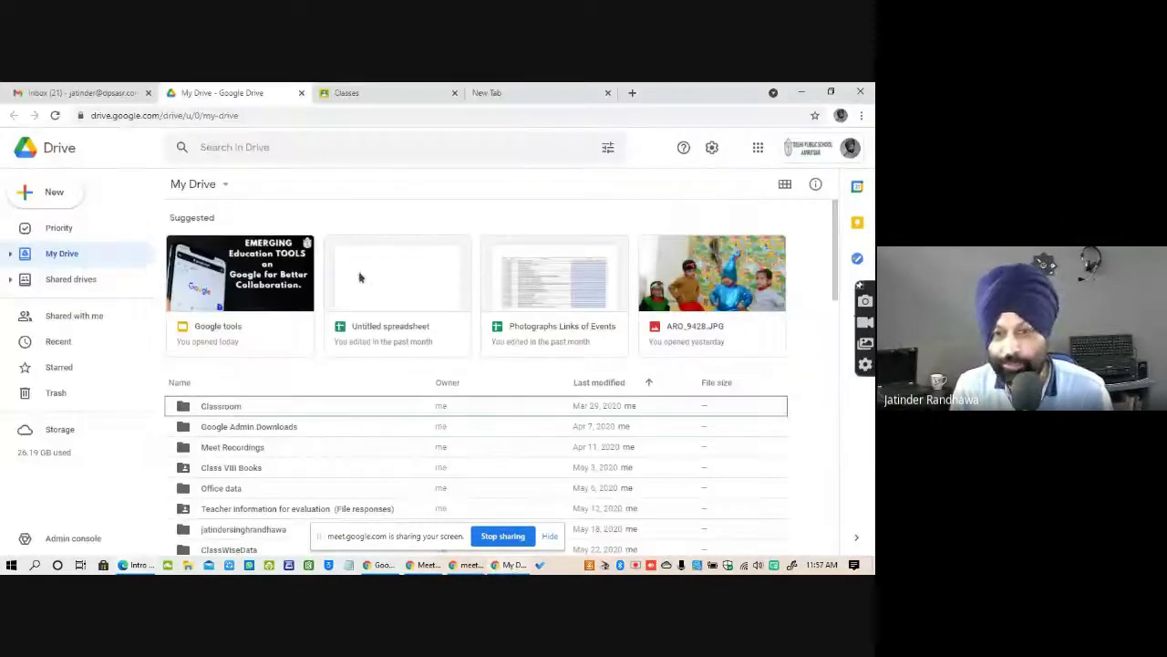
pyautogui.click(52, 191)
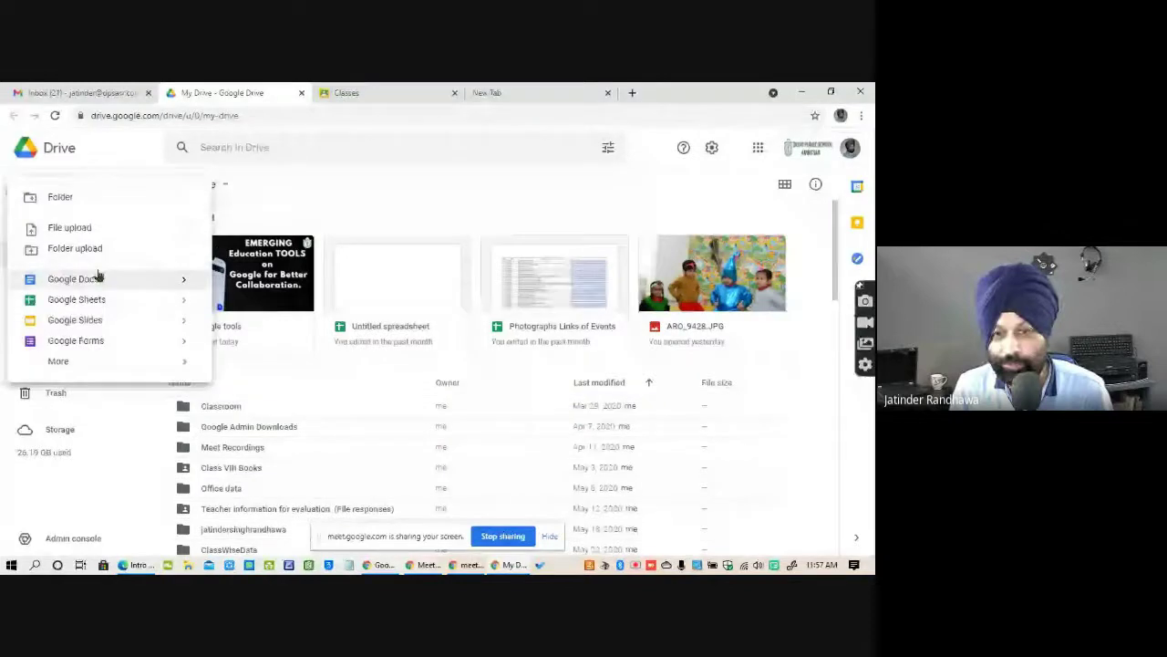
pyautogui.click(138, 279)
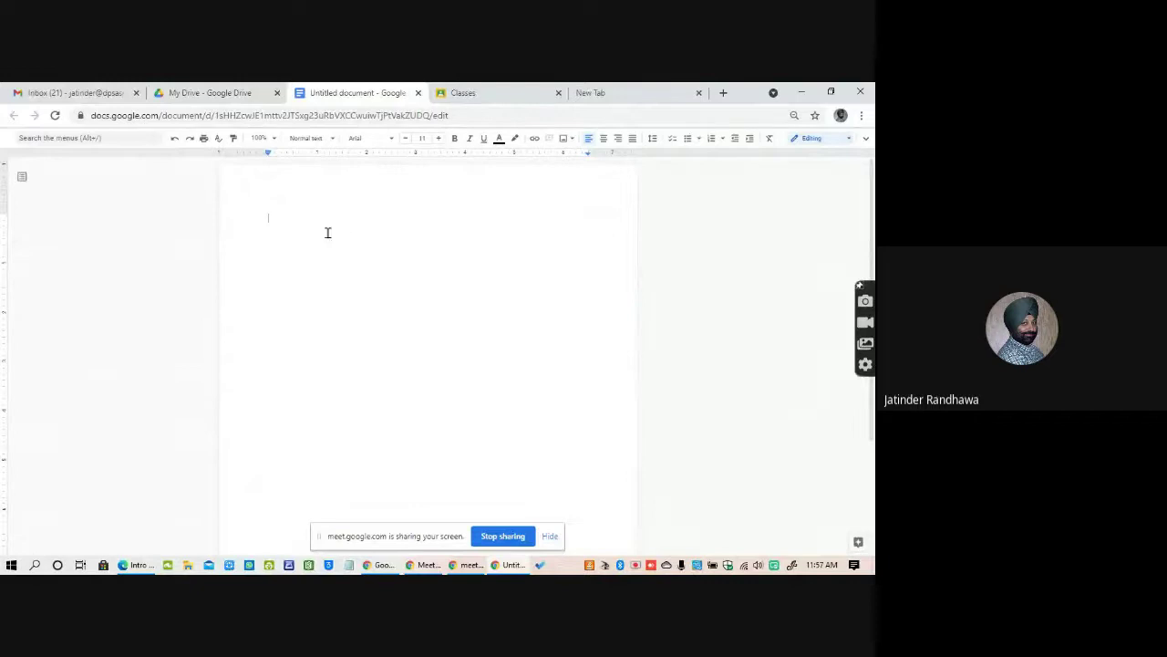
# Name the new document 'Intro to Google Docs' and open its sharing settings.
pyautogui.click(867, 141)
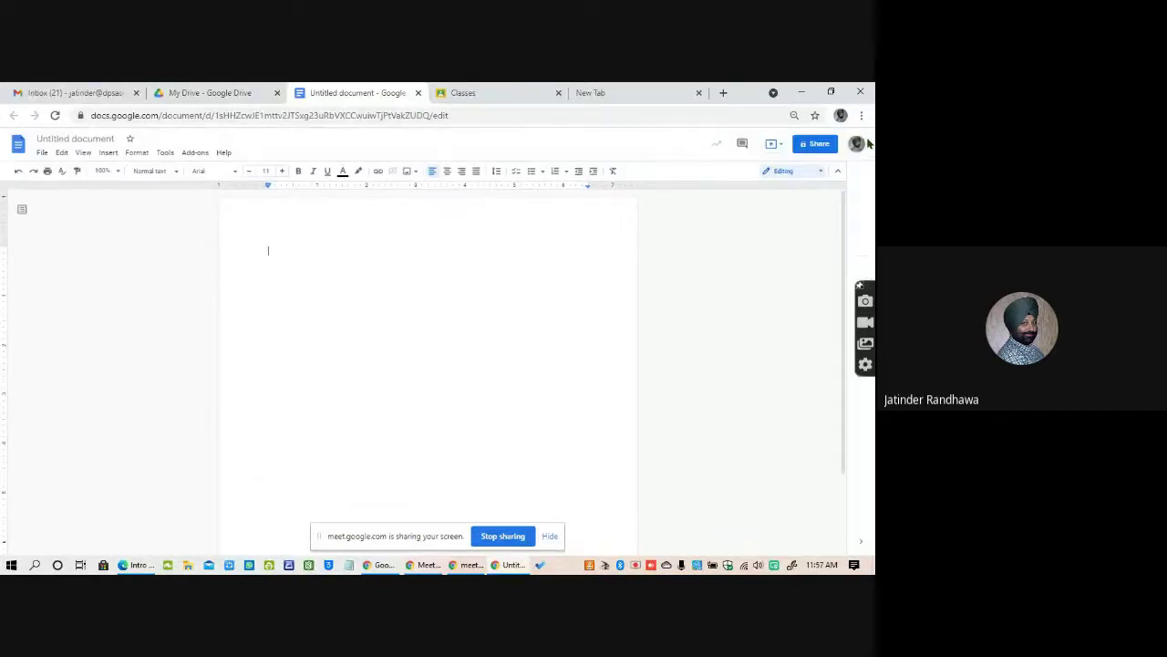
pyautogui.click(65, 139)
pyautogui.write('Intro to')
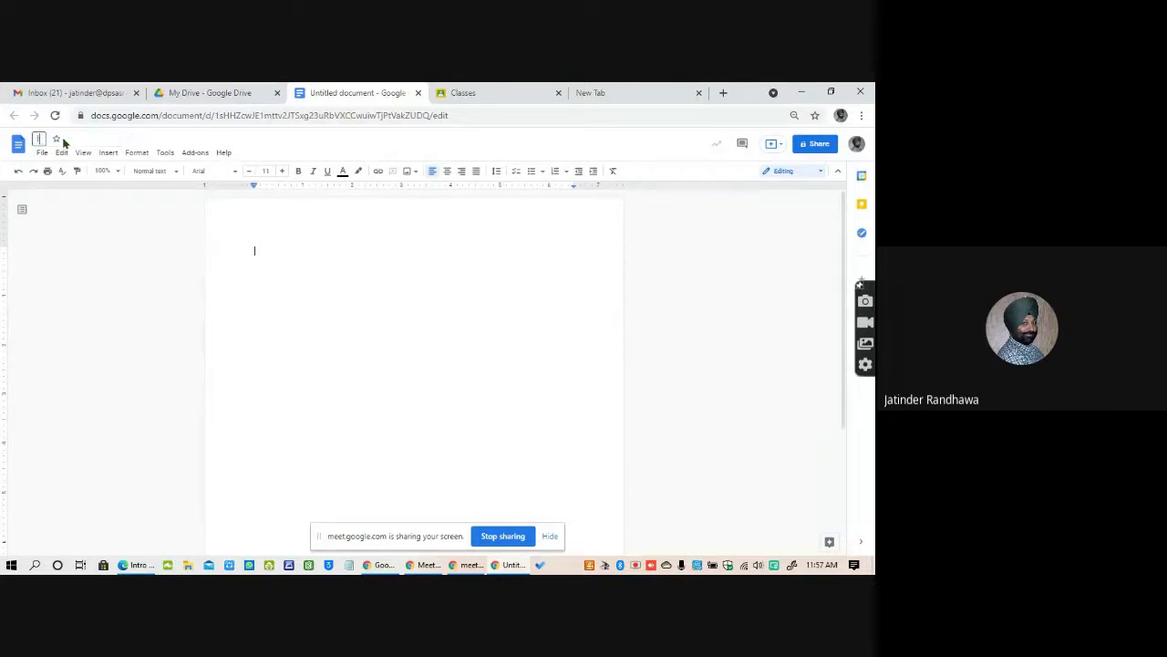
pyautogui.write(' Google Docs')
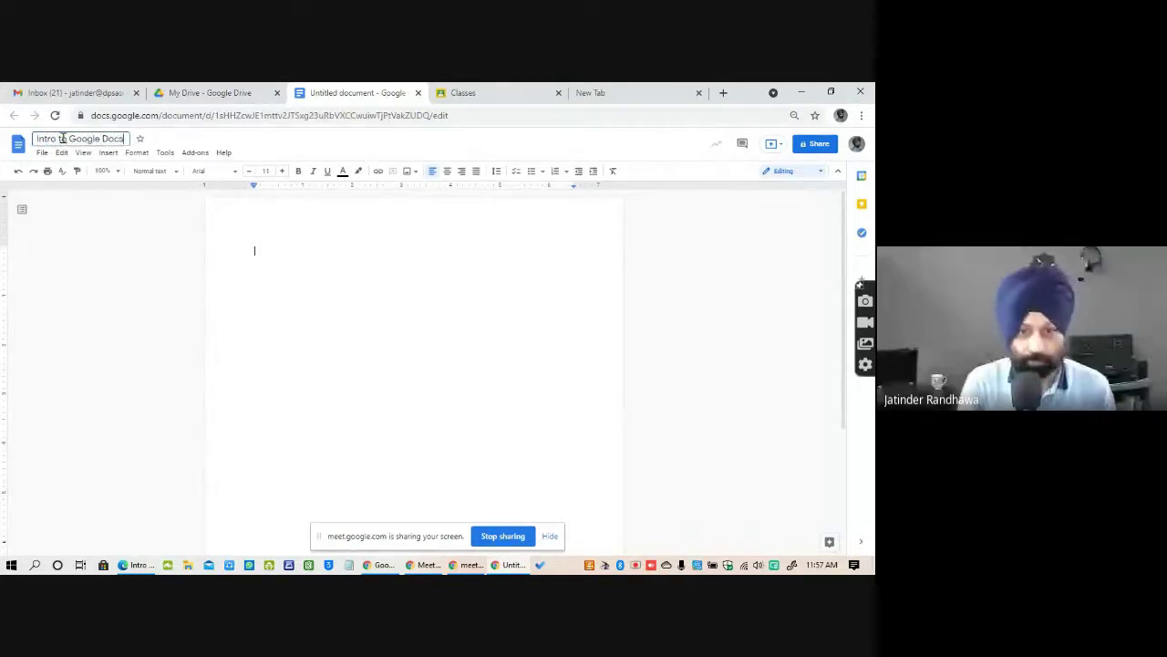
pyautogui.press('Return')
pyautogui.click(817, 143)
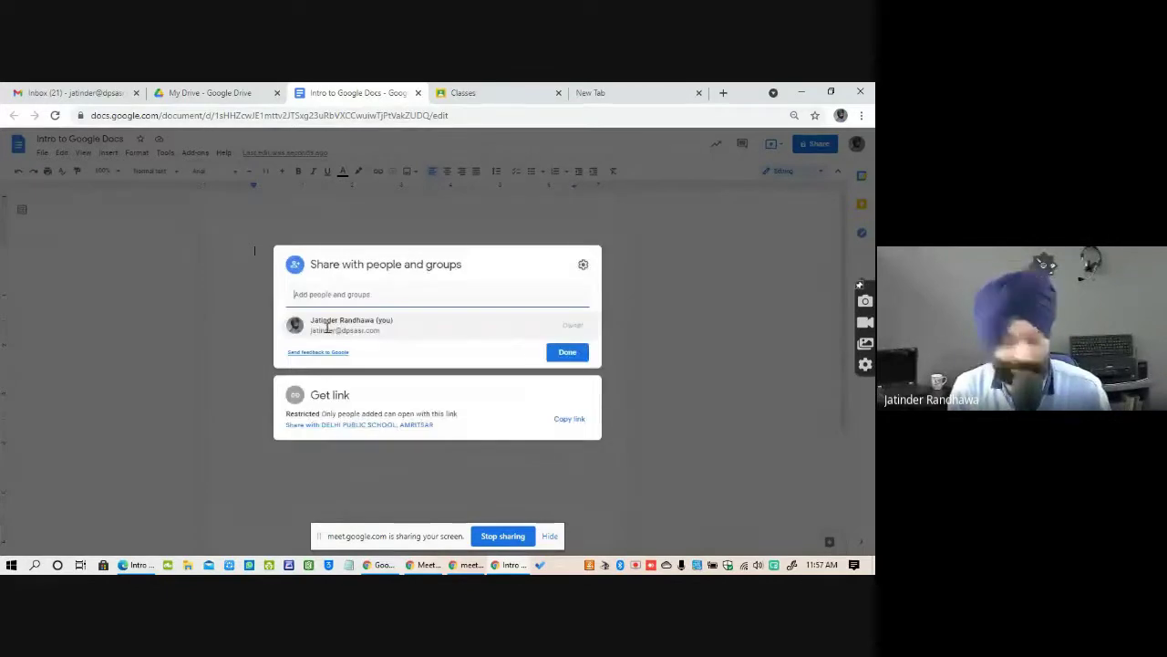
# Search 'sen' and share the document with the Senior School student group as editors.
pyautogui.write('sen')
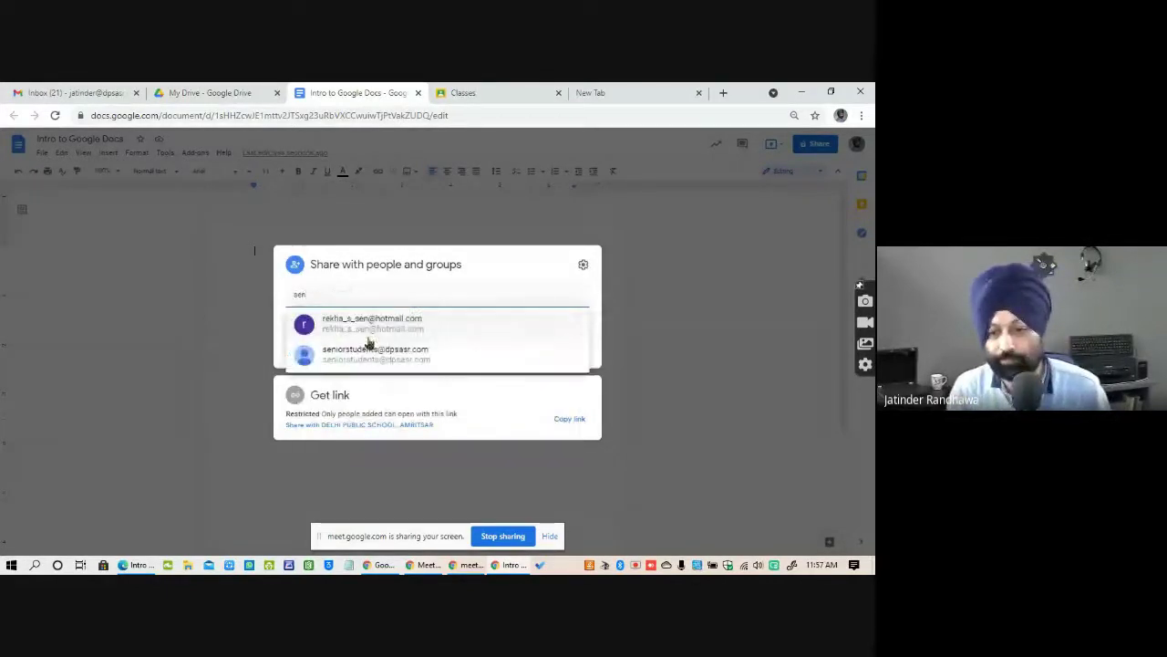
pyautogui.click(368, 343)
pyautogui.click(567, 426)
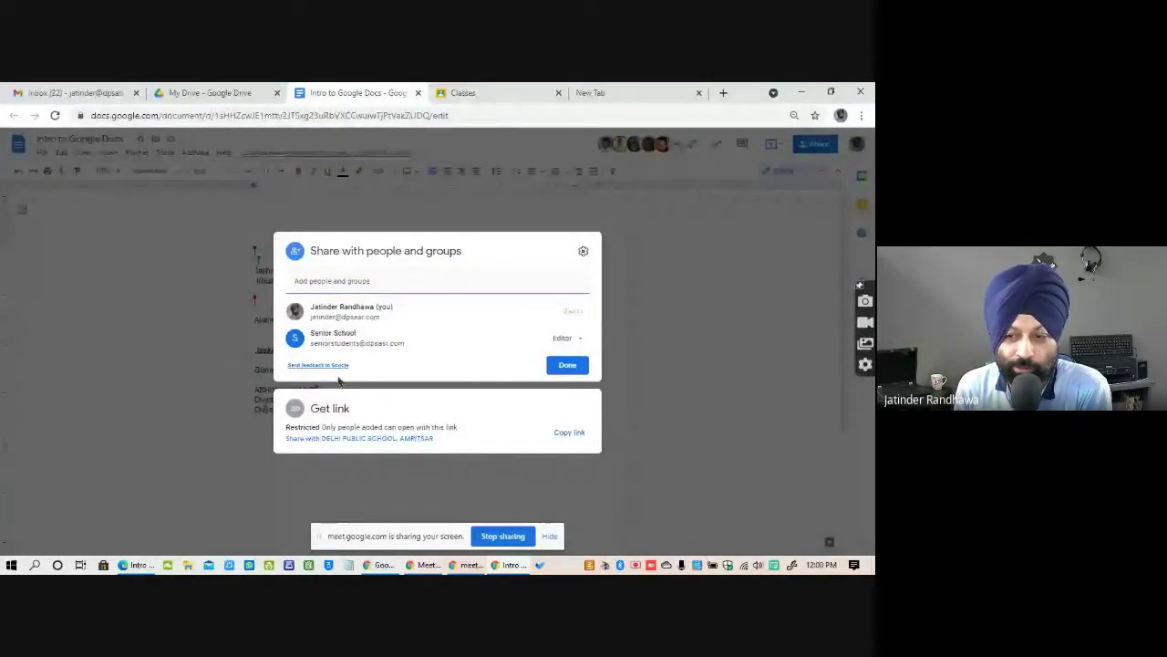
# Remove the Senior School group's access and save the sharing permissions.
pyautogui.click(574, 339)
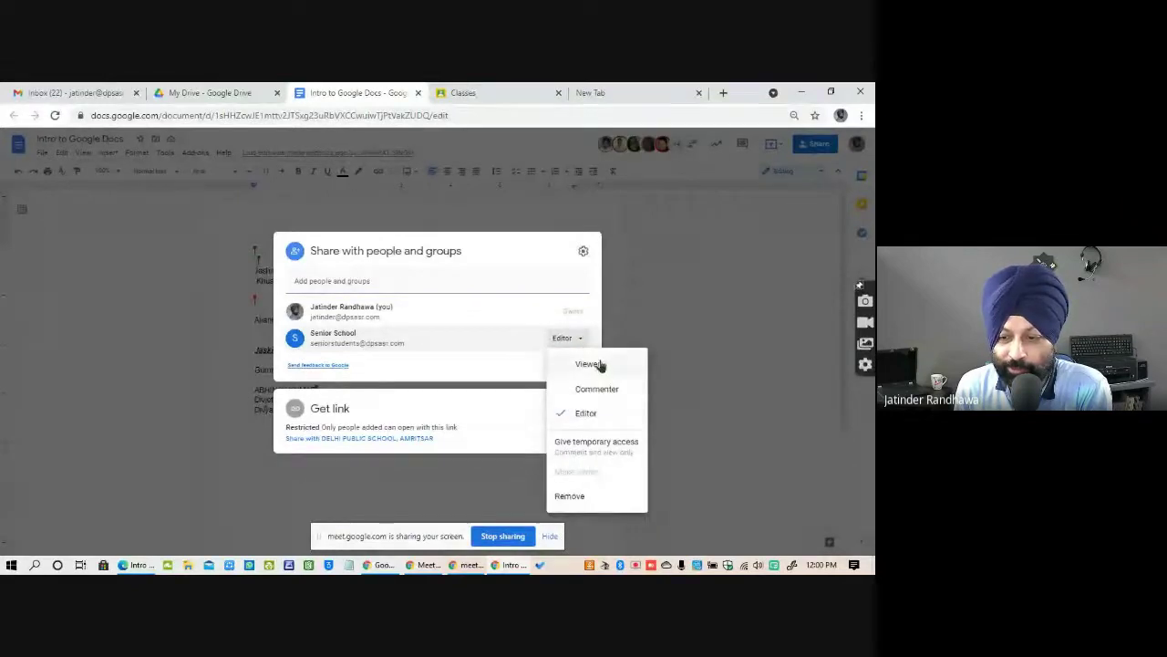
pyautogui.click(569, 496)
pyautogui.click(569, 354)
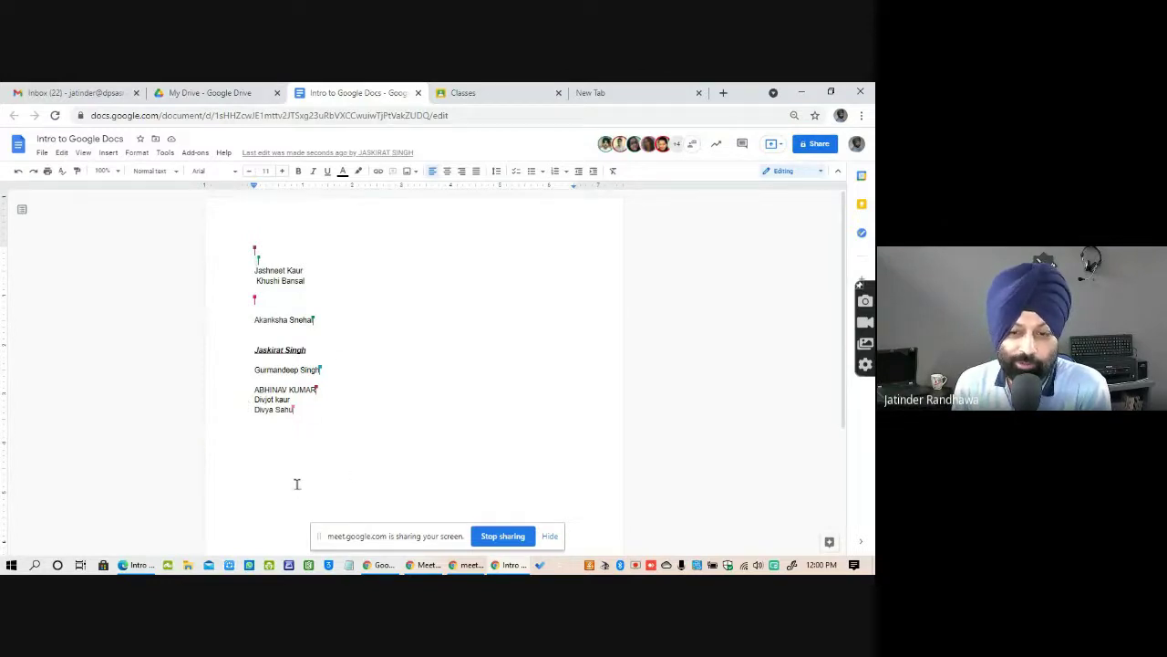
# Select all the students' names in the document, then go back to My Drive.
pyautogui.hotkey('ctrl', 'a')
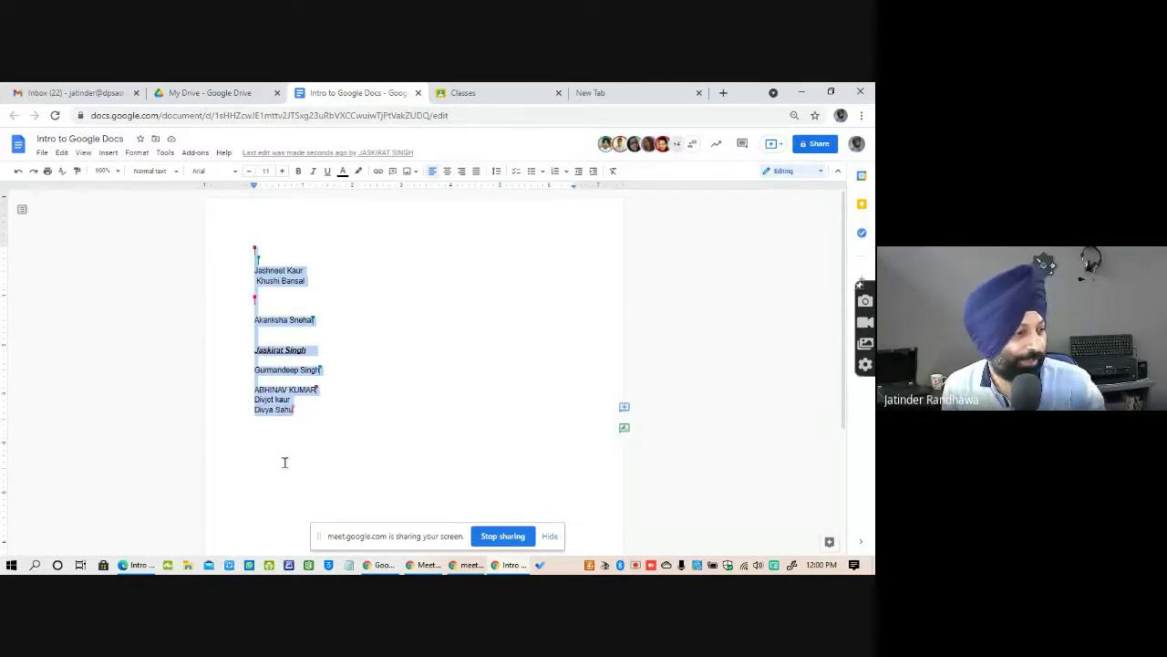
pyautogui.moveTo(137, 564)
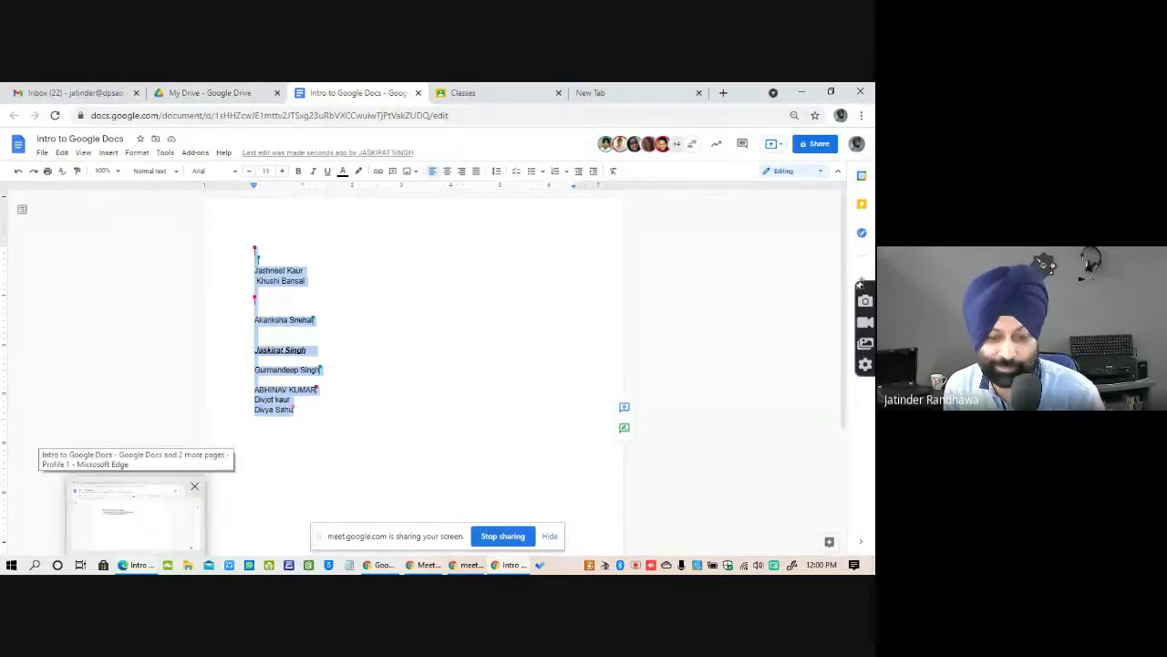
pyautogui.click(212, 93)
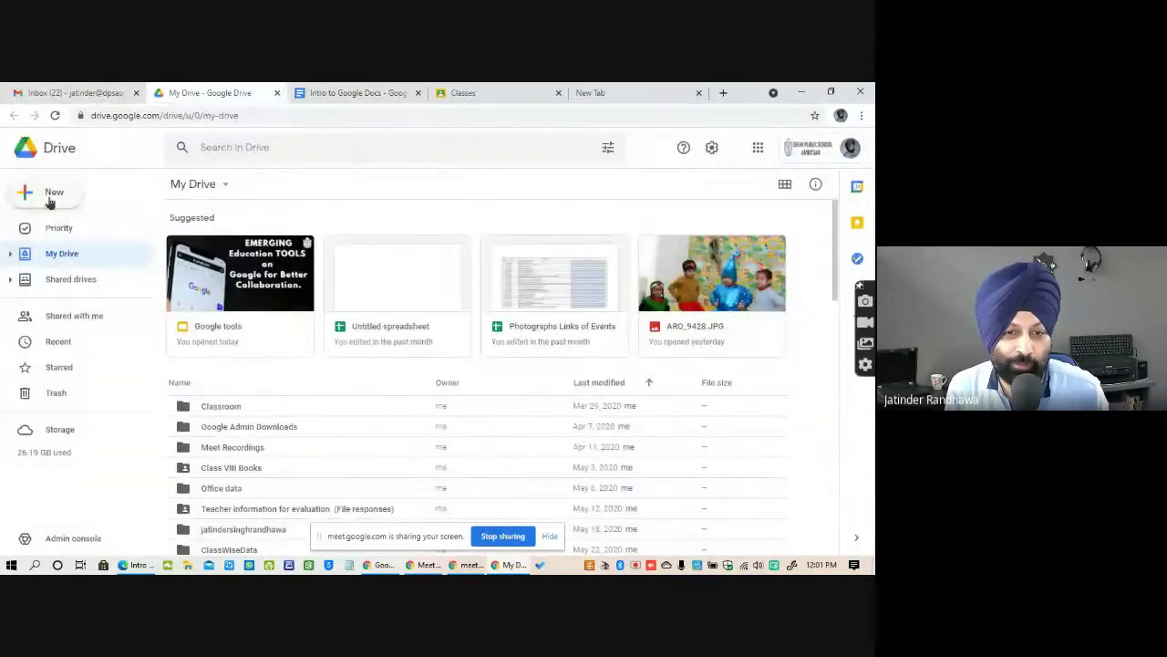
# Open Google Drive's New menu to show options for folders, uploads, Docs, Sheets, Slides and Forms.
pyautogui.click(51, 196)
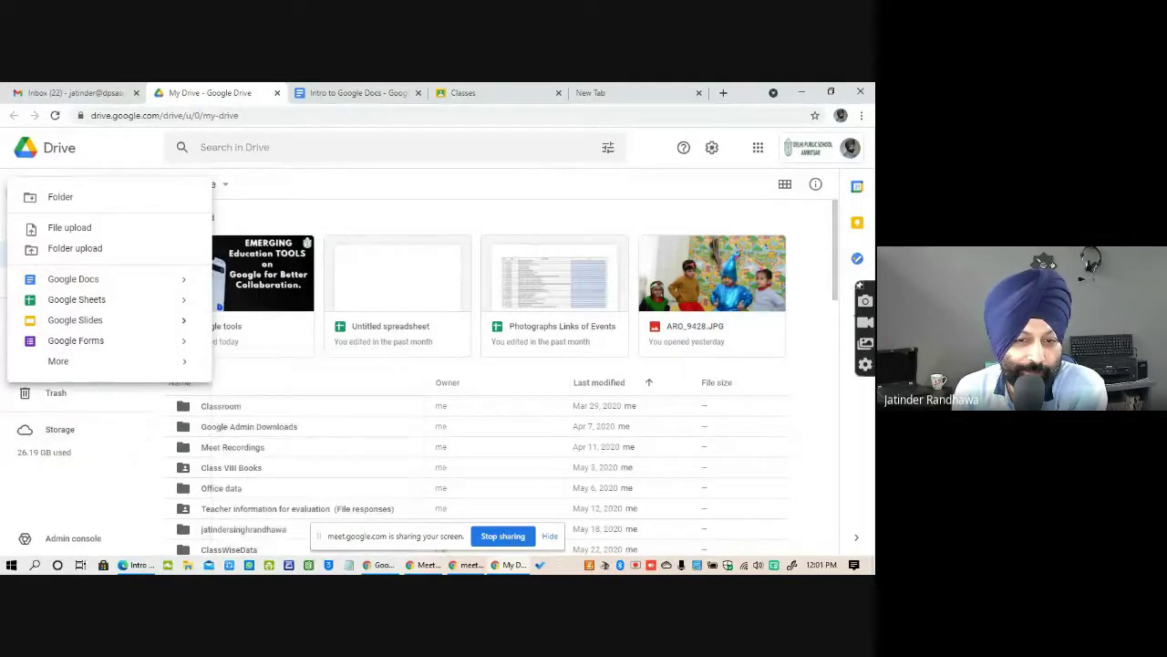
# Leave Drive for the presentation slideshow and advance from the Google Docs slide to the Google Sheets slide.
pyautogui.moveTo(122, 362)
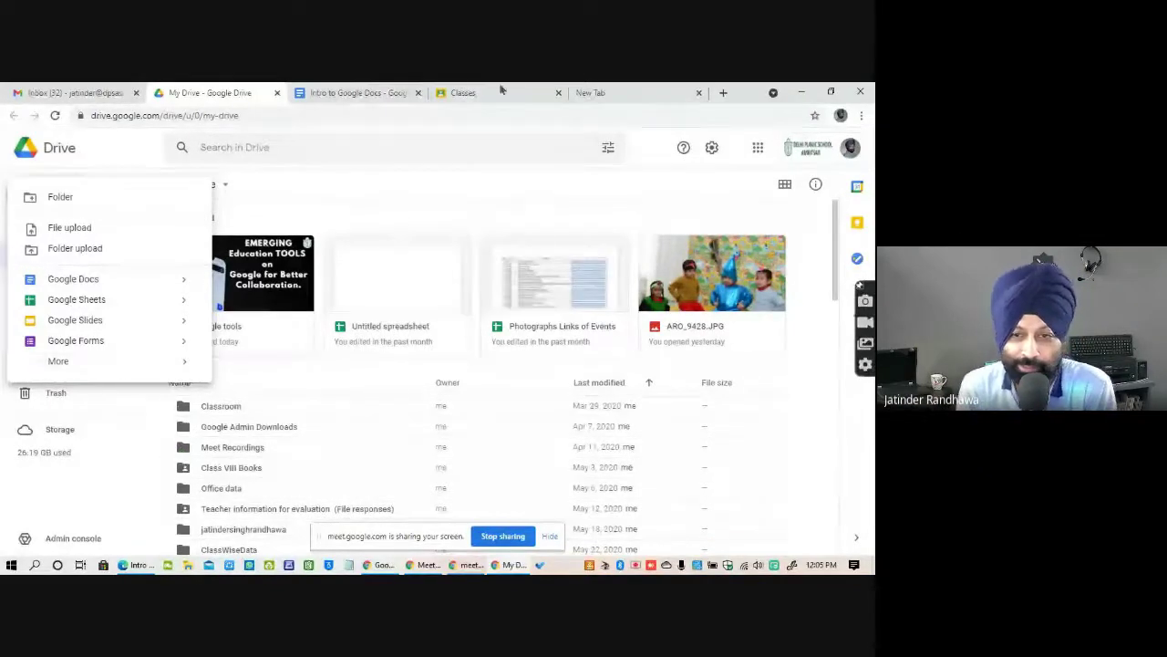
pyautogui.hotkey('alt', 'Tab')
pyautogui.hotkey('alt', 'Tab')
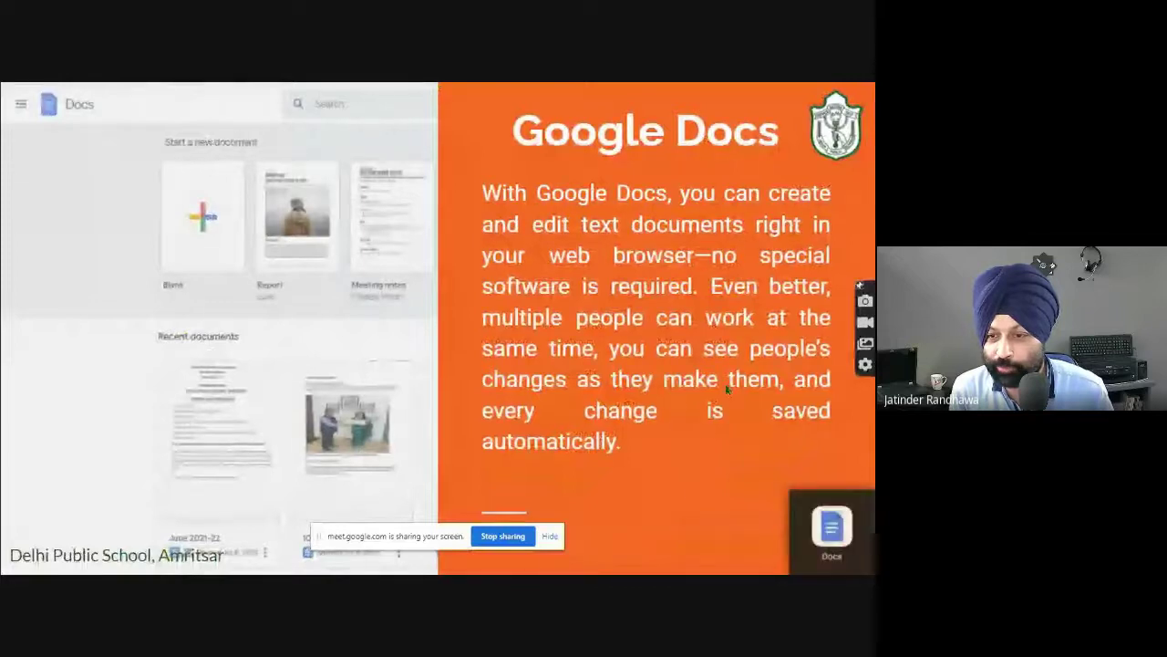
pyautogui.click(725, 383)
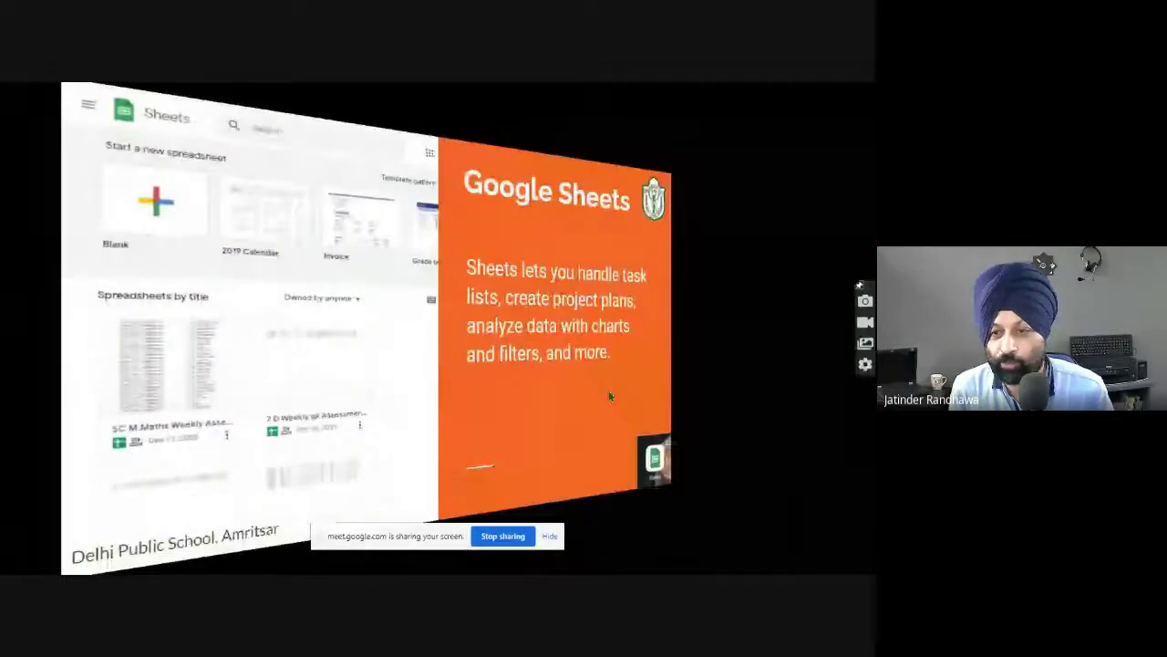
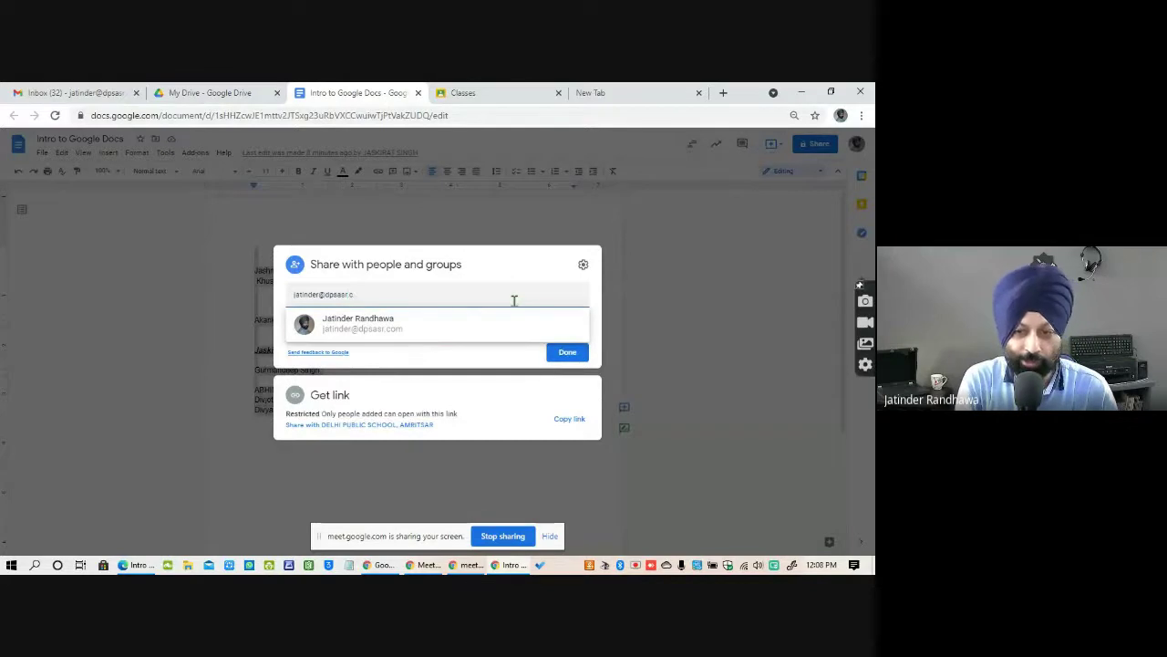
# Add the suggested person as an Editor recipient, then close the dialog and discard the unsent invitation.
pyautogui.click(360, 326)
pyautogui.click(308, 340)
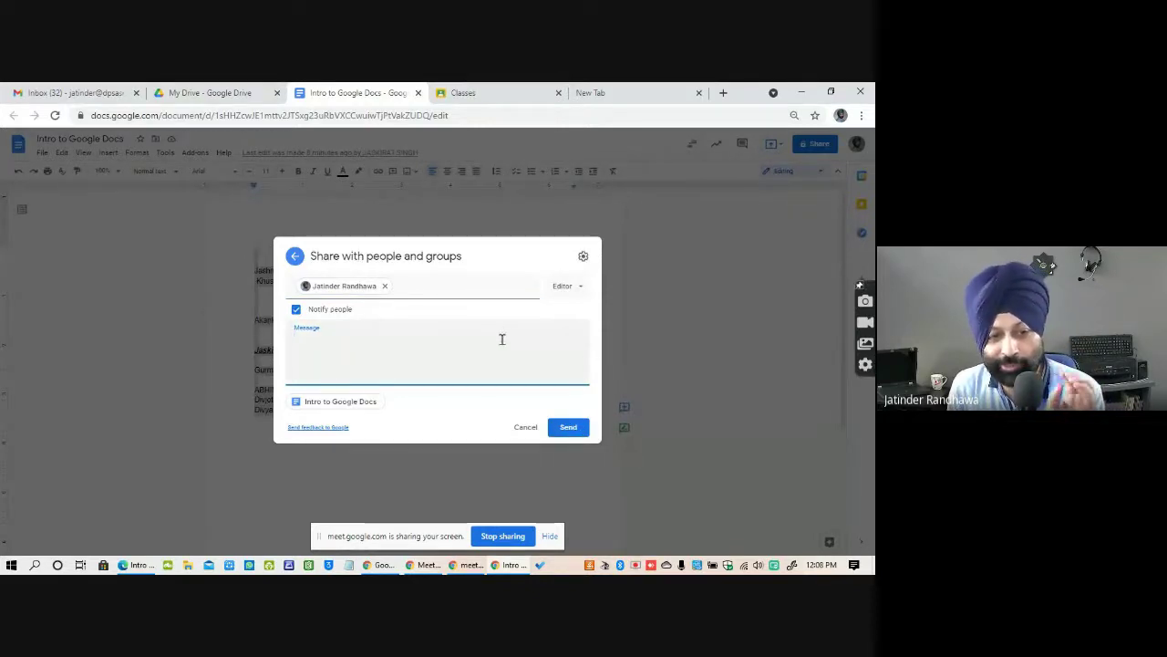
pyautogui.click(579, 289)
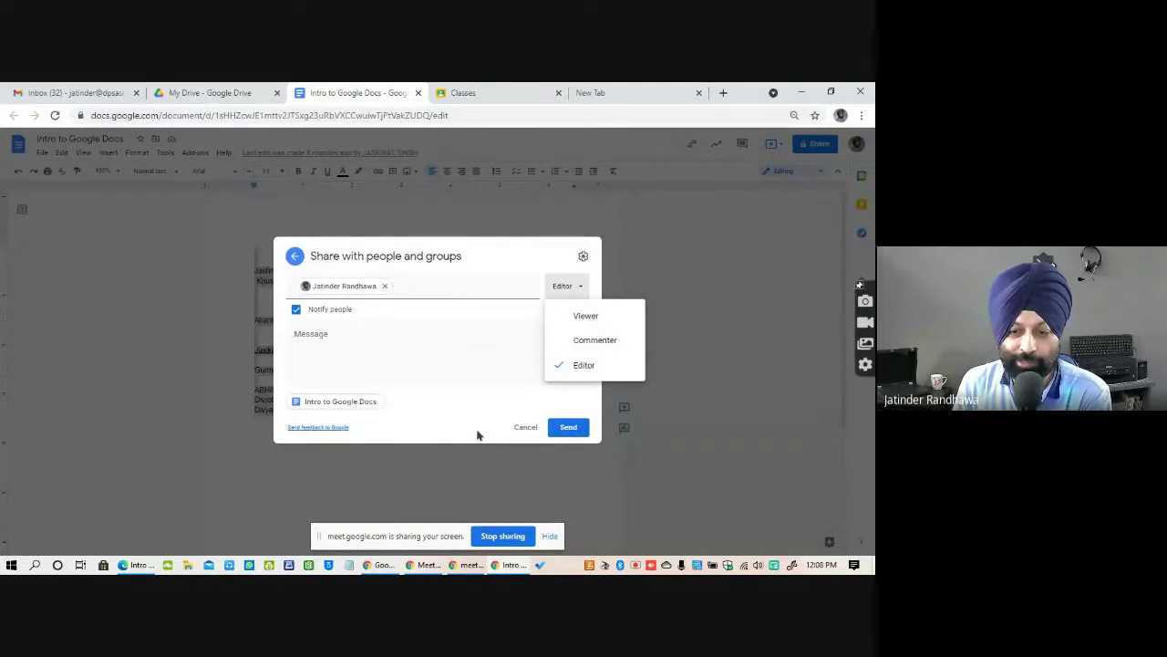
pyautogui.click(613, 228)
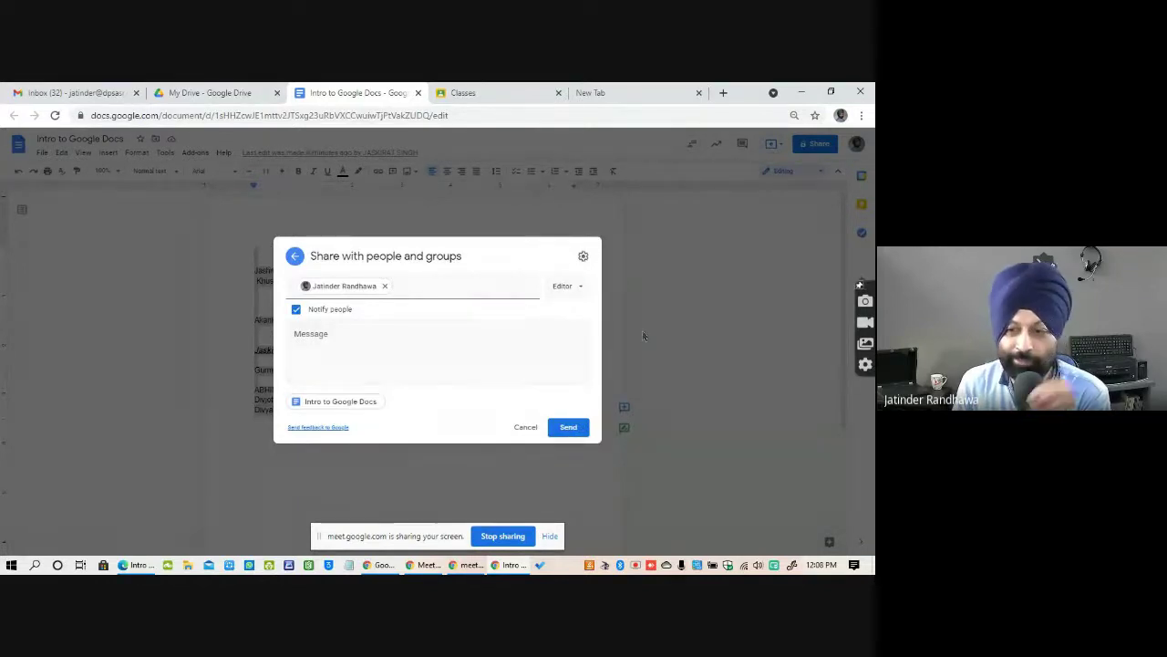
pyautogui.click(660, 320)
pyautogui.click(480, 358)
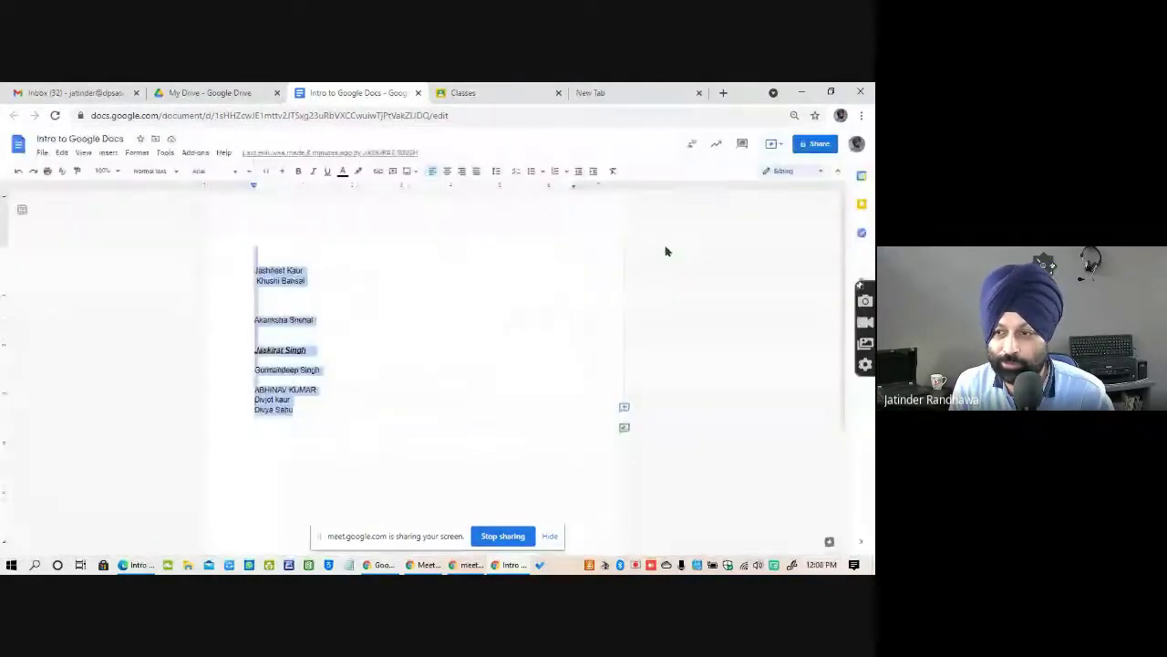
# Browse the Activity dashboard's sharing history, comment trend, viewer trend and viewers, then go to Gmail.
pyautogui.click(717, 145)
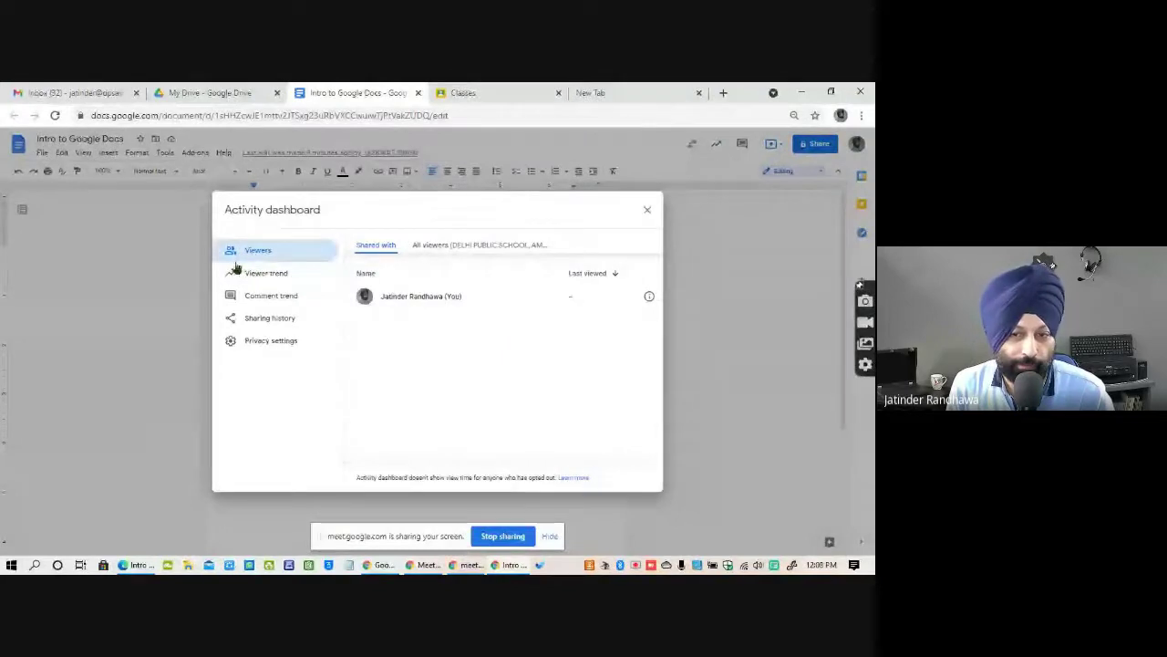
pyautogui.click(268, 319)
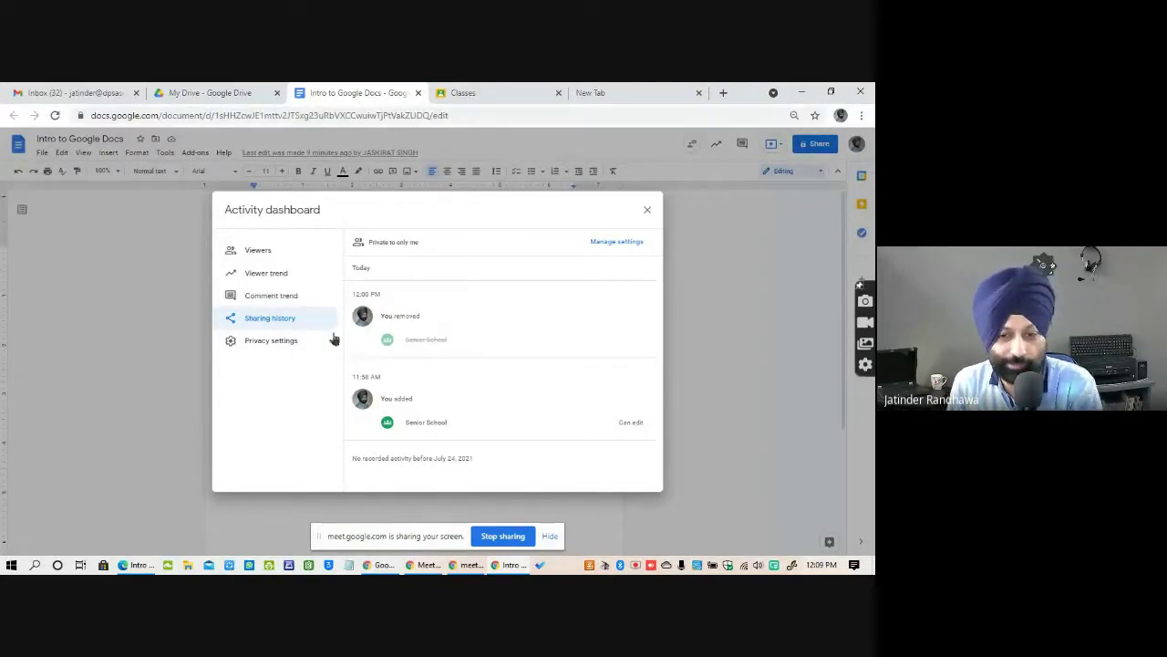
pyautogui.click(270, 297)
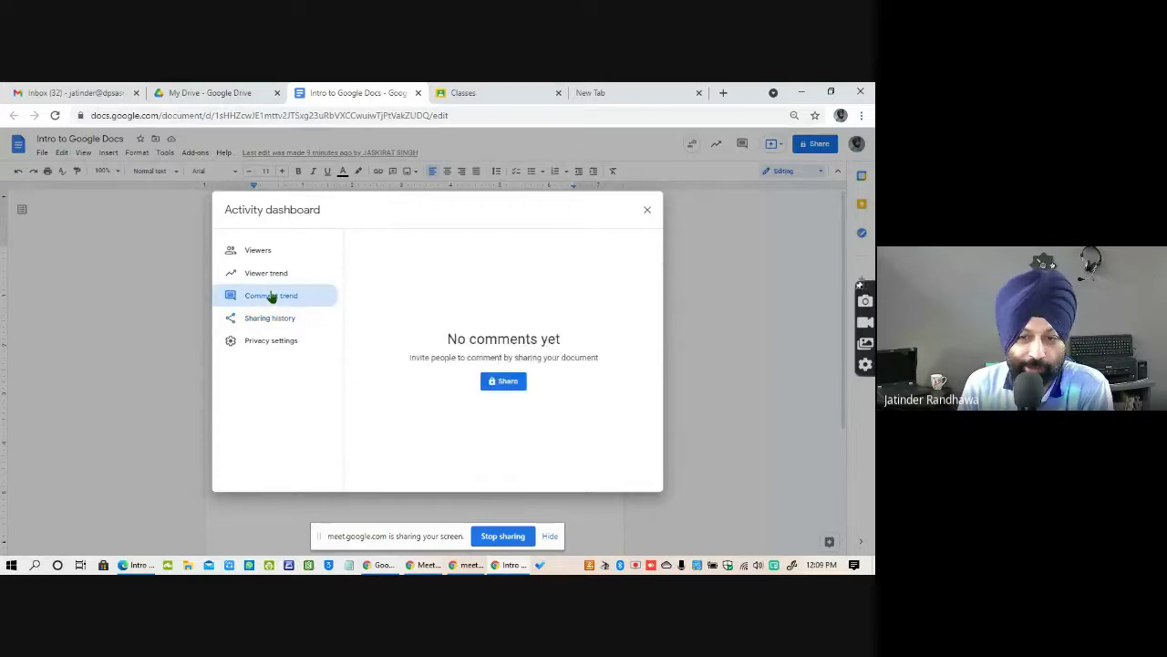
pyautogui.click(270, 275)
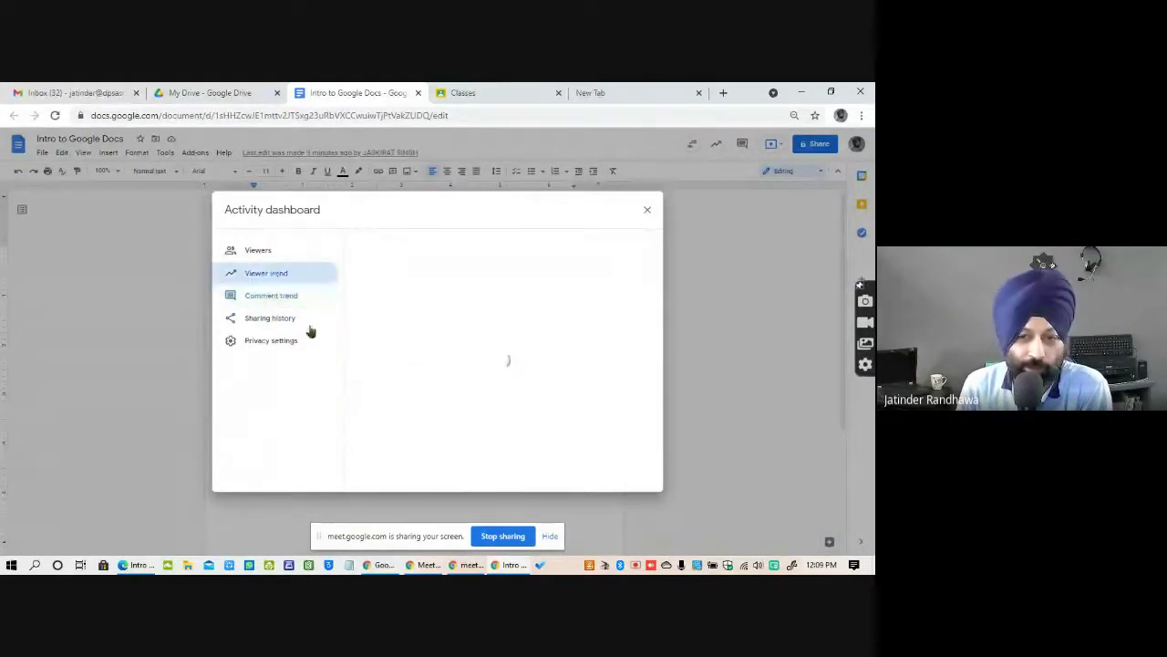
pyautogui.click(258, 250)
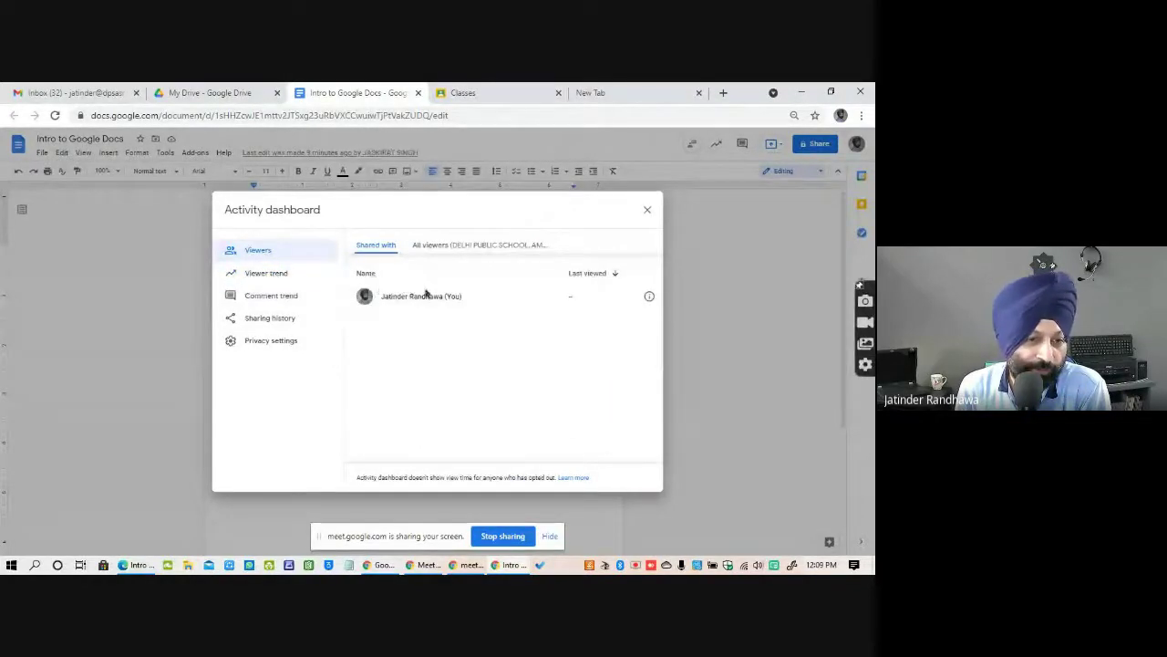
pyautogui.click(644, 211)
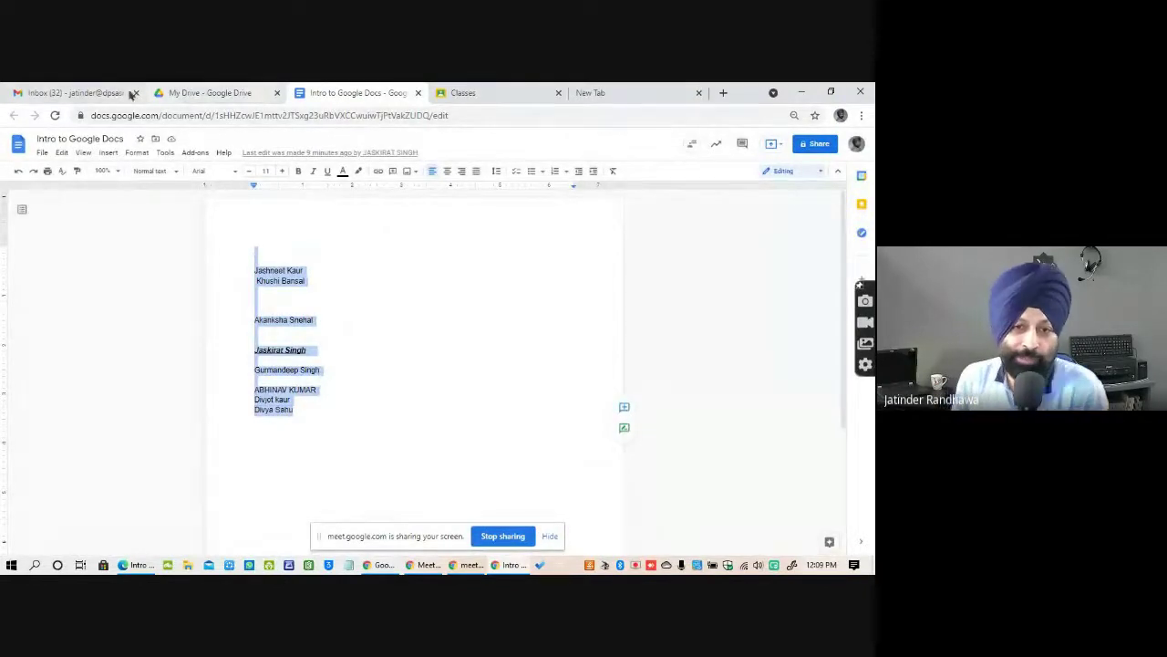
pyautogui.click(98, 95)
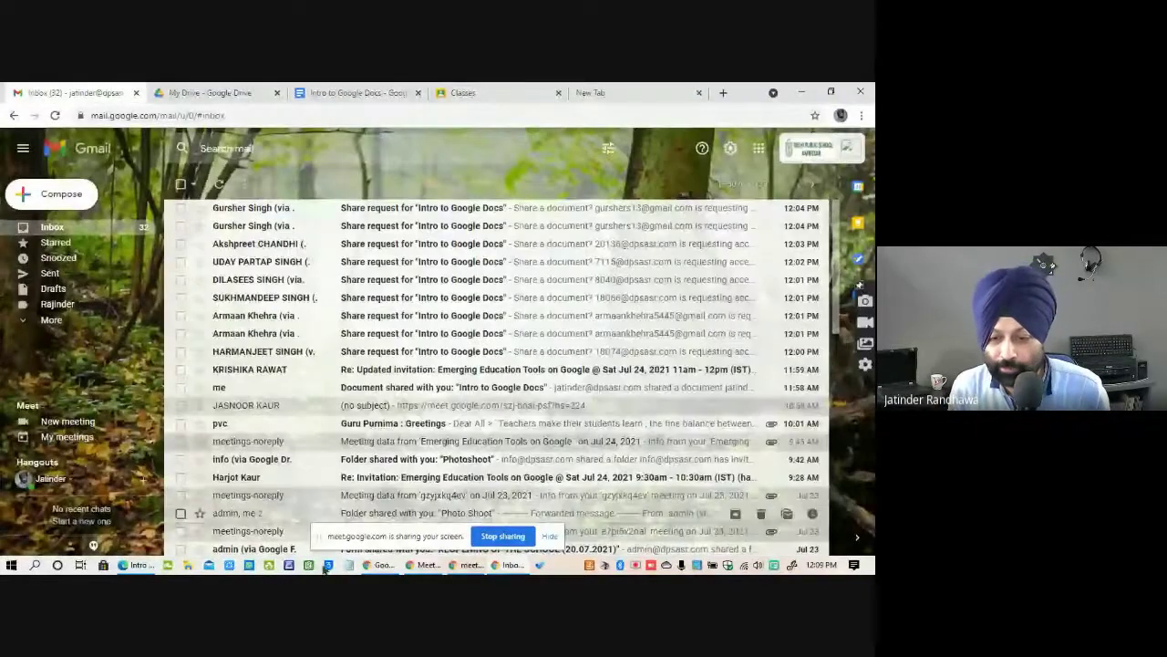
# Cycle through open windows with Alt+Tab and bring the Edge browser window to the front.
pyautogui.hotkey('alt', 'Tab')
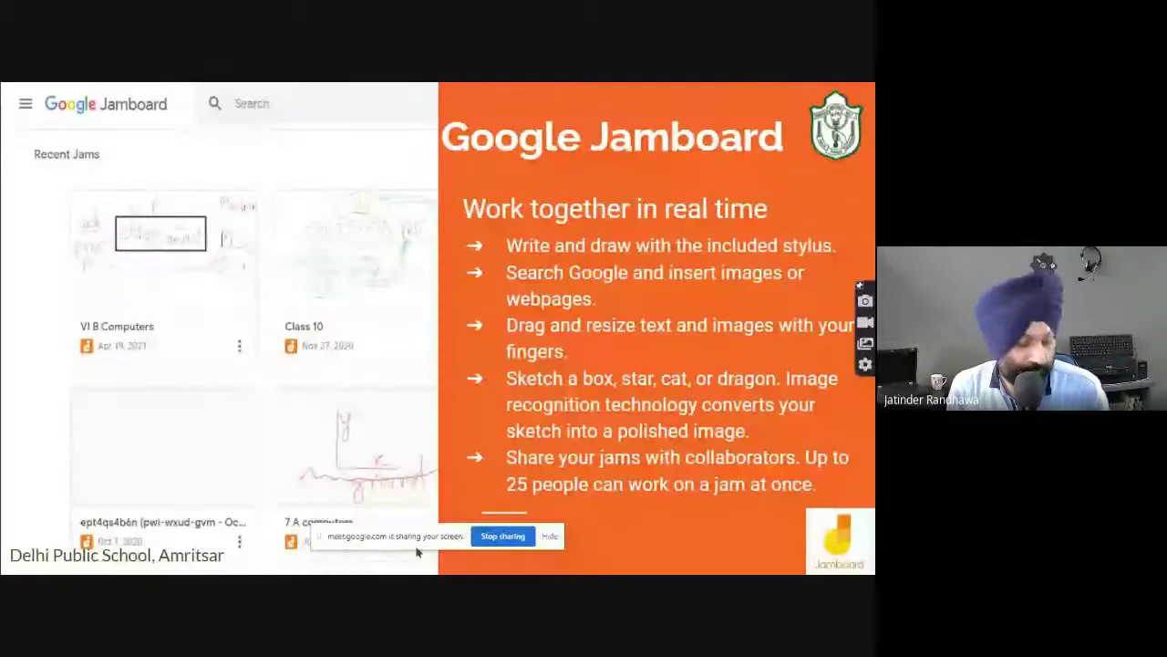
pyautogui.hotkey('alt', 'Tab')
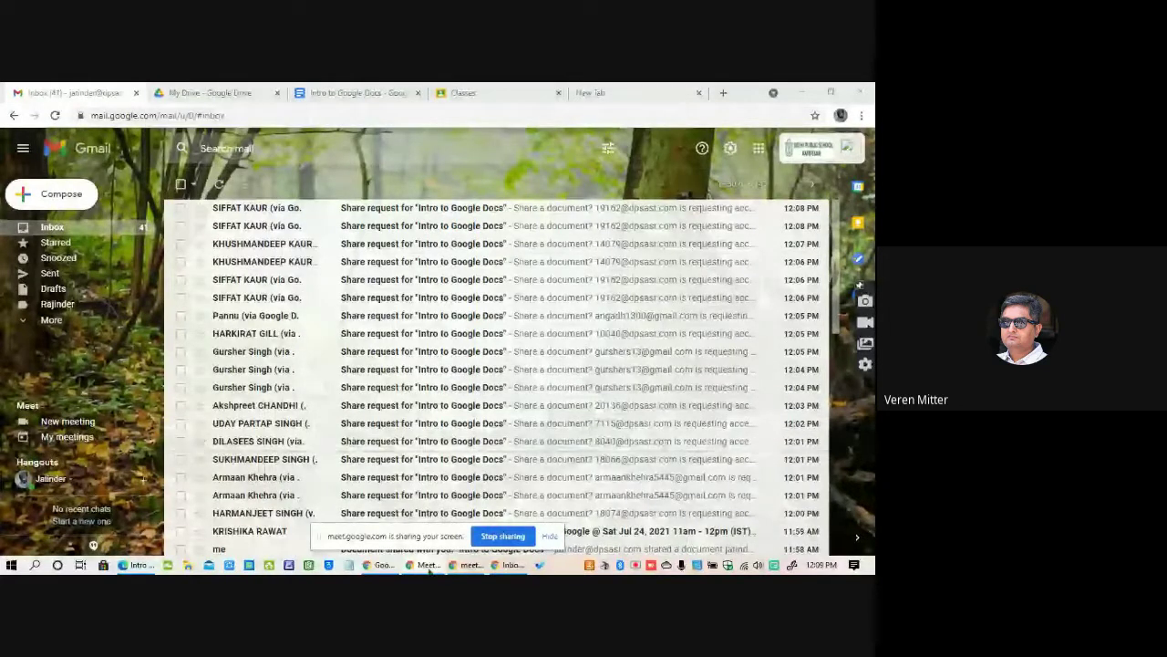
pyautogui.moveTo(424, 571)
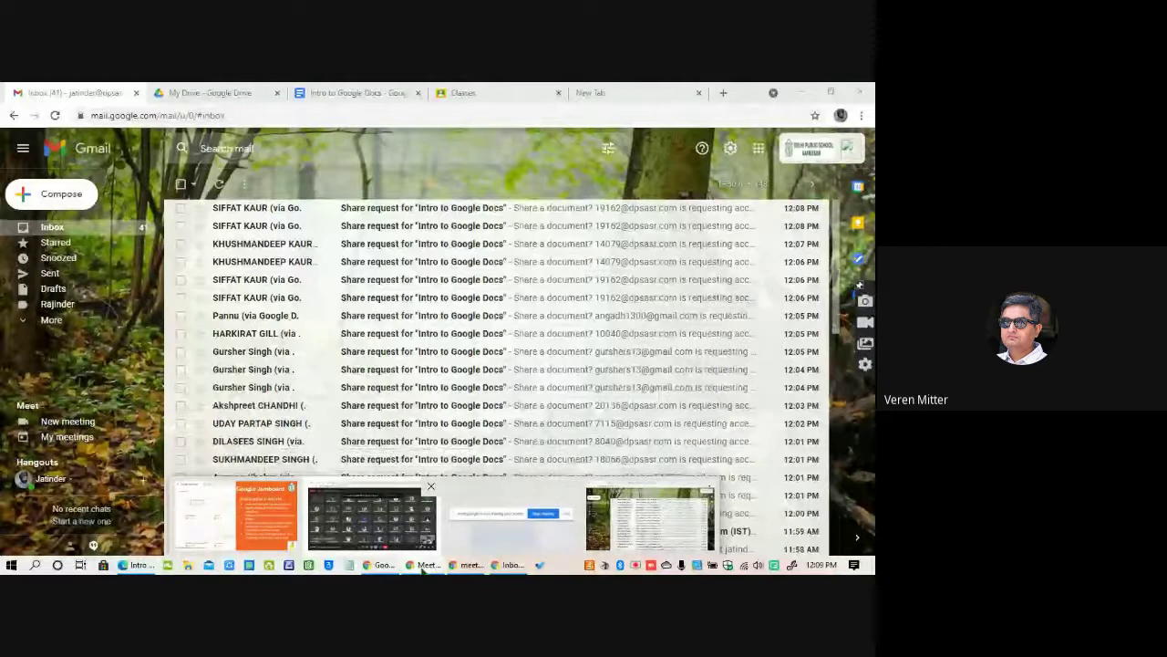
pyautogui.click(511, 514)
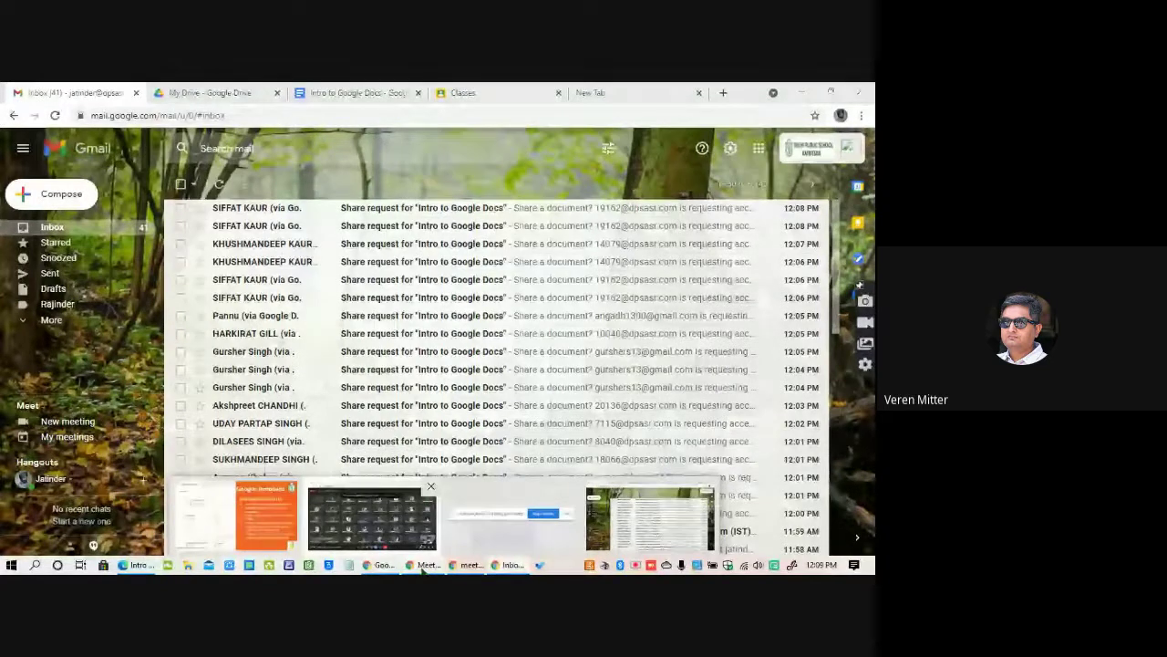
pyautogui.click(141, 567)
# Open Gmail in a new tab and choose to sign in with a different Google account.
pyautogui.click(502, 93)
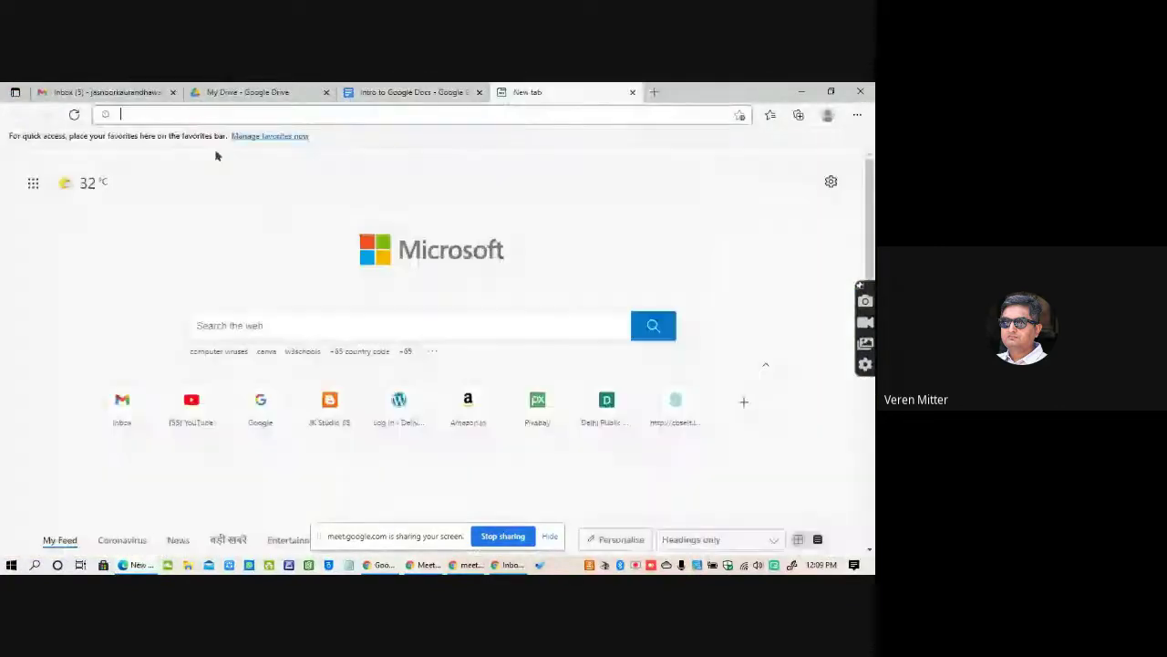
pyautogui.write('gmai')
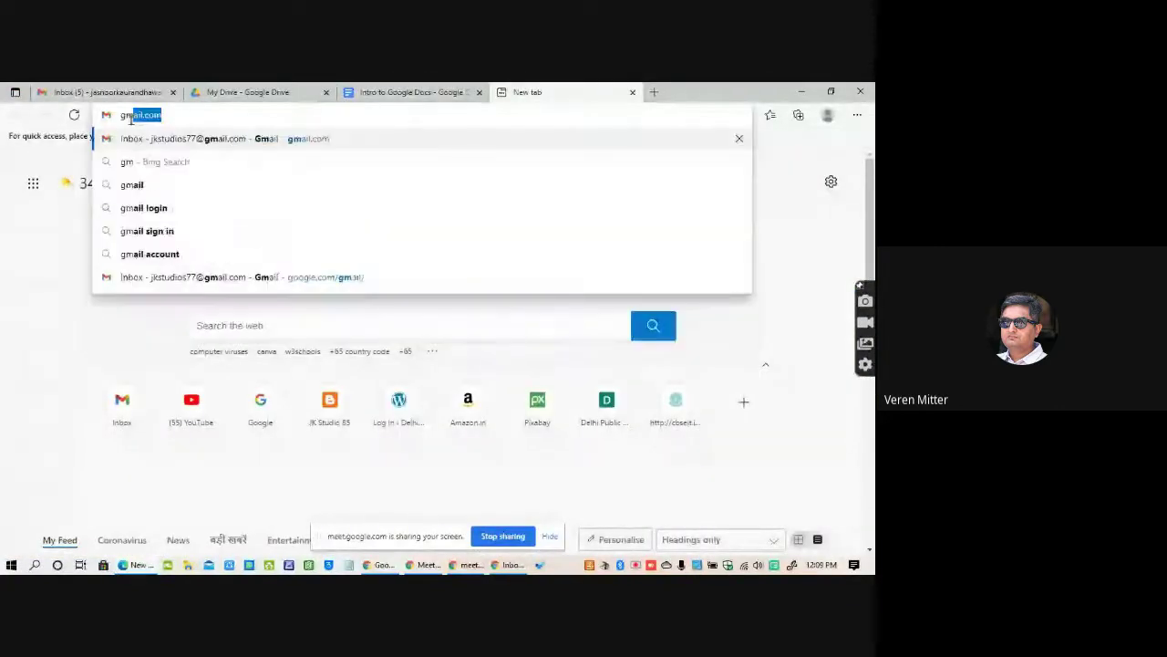
pyautogui.write('l')
pyautogui.press('Return')
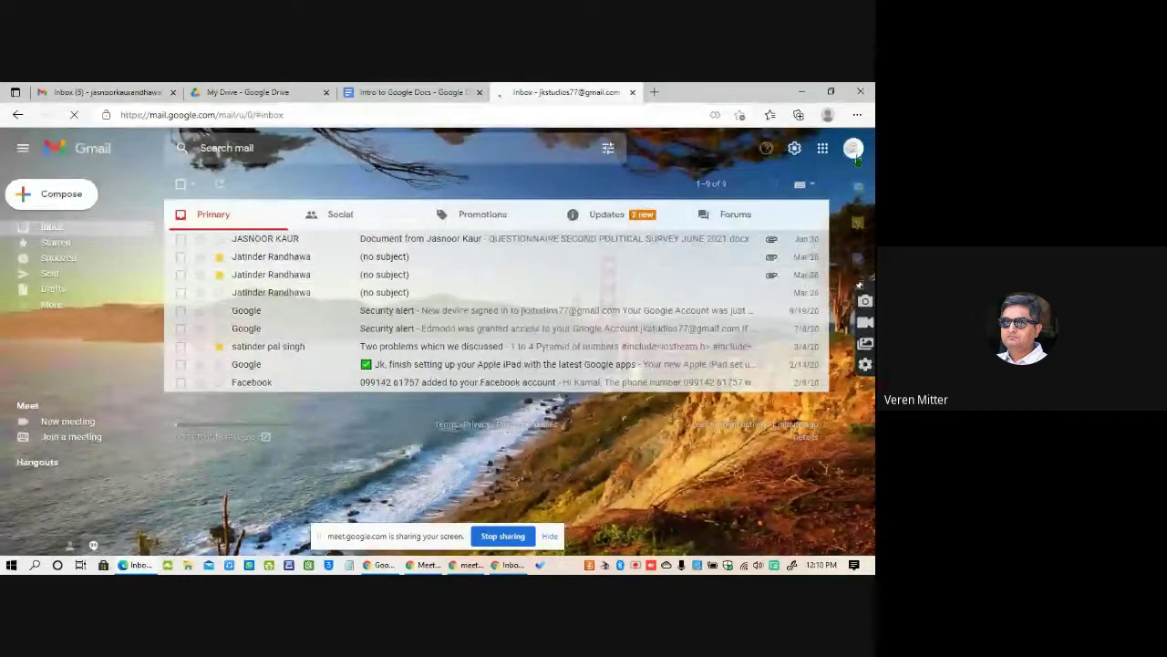
pyautogui.click(852, 155)
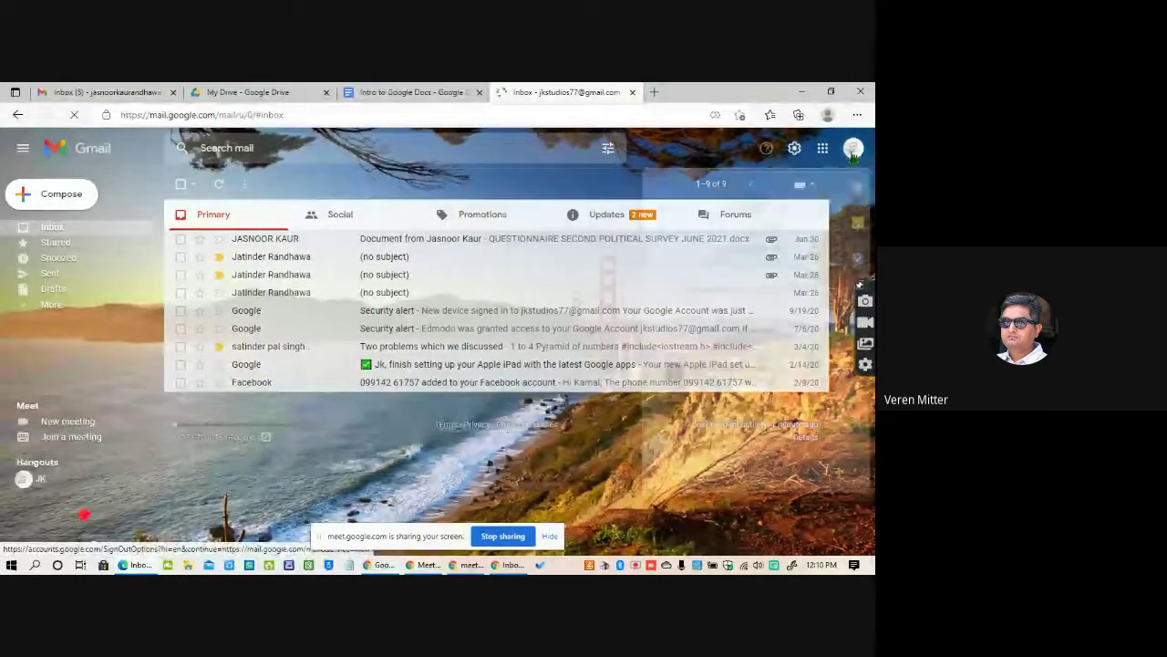
pyautogui.click(731, 452)
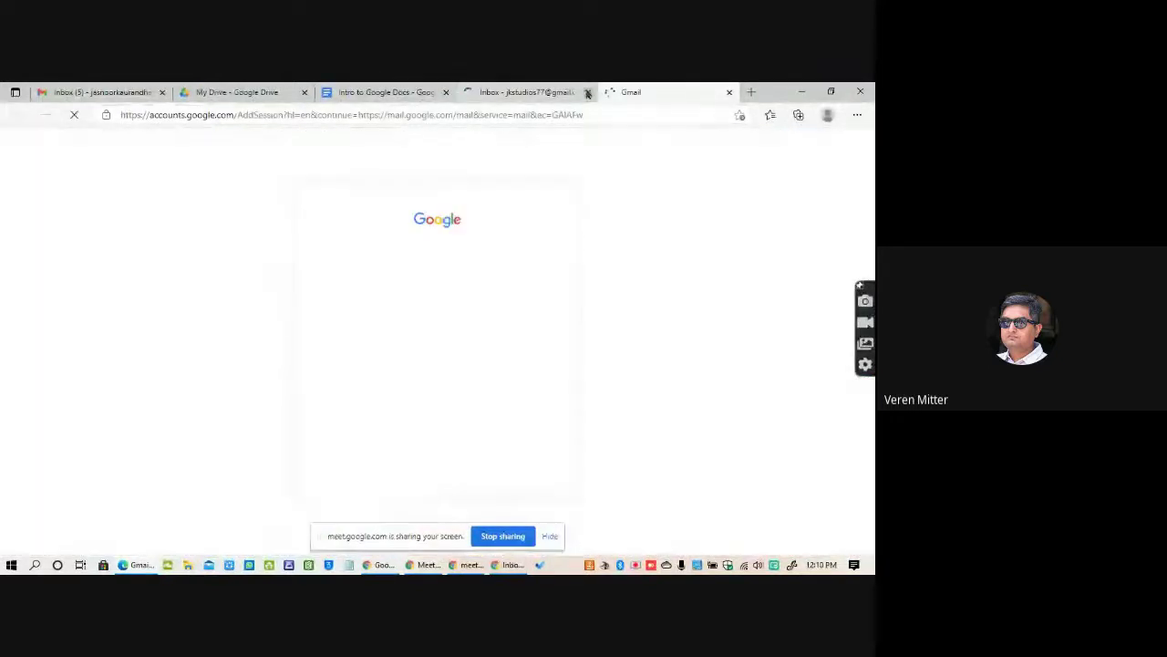
pyautogui.click(588, 93)
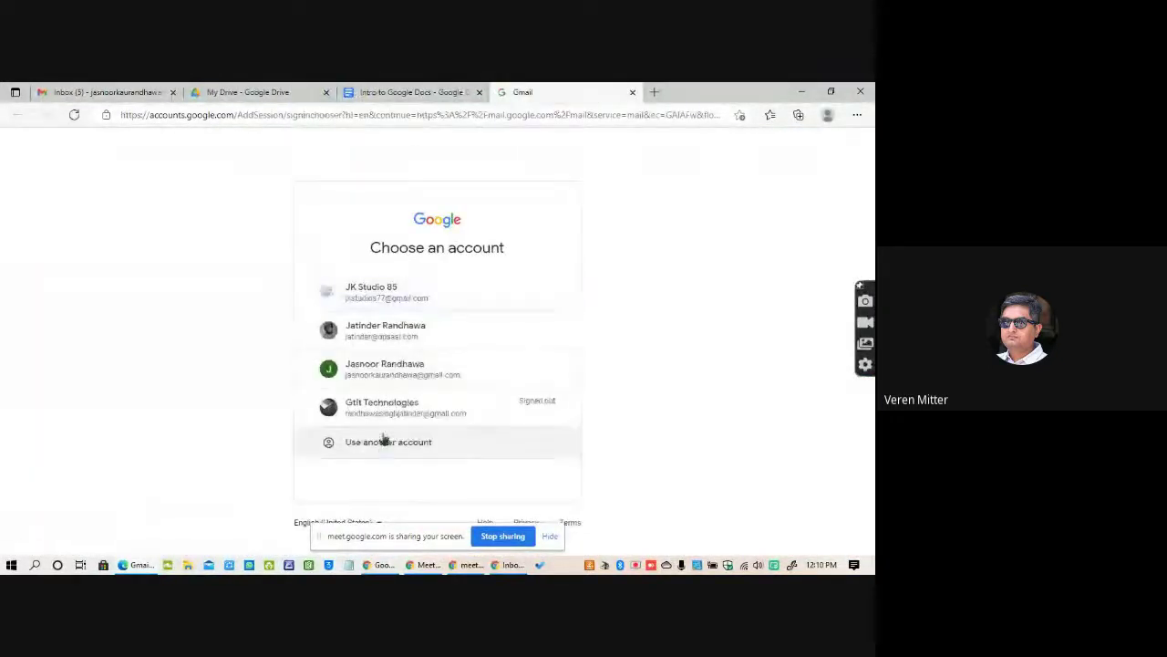
pyautogui.click(384, 445)
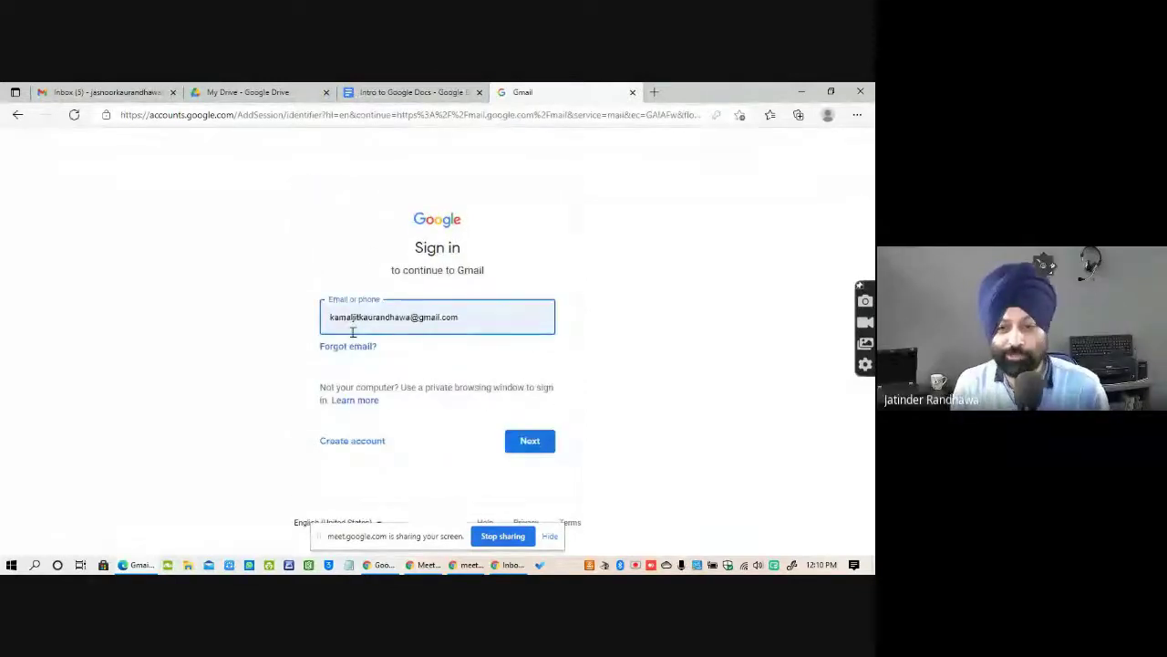
# Clear the prefilled e-mail, start typing the school account address, then close the sign-in tab.
pyautogui.tripleClick(335, 314)
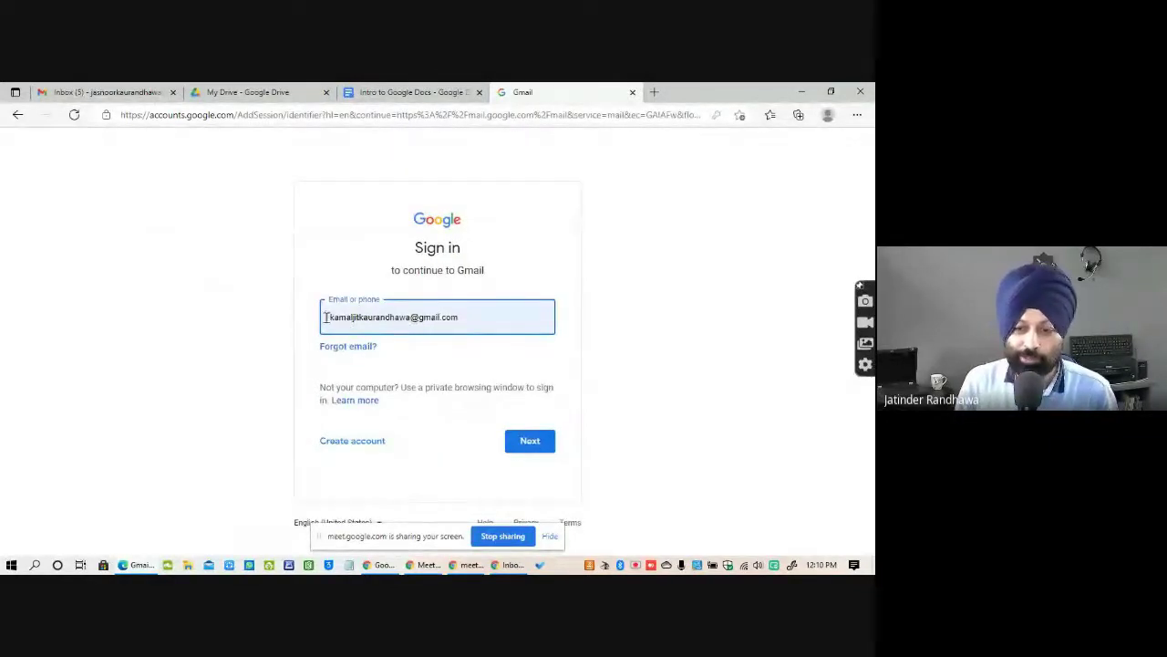
pyautogui.click(386, 316)
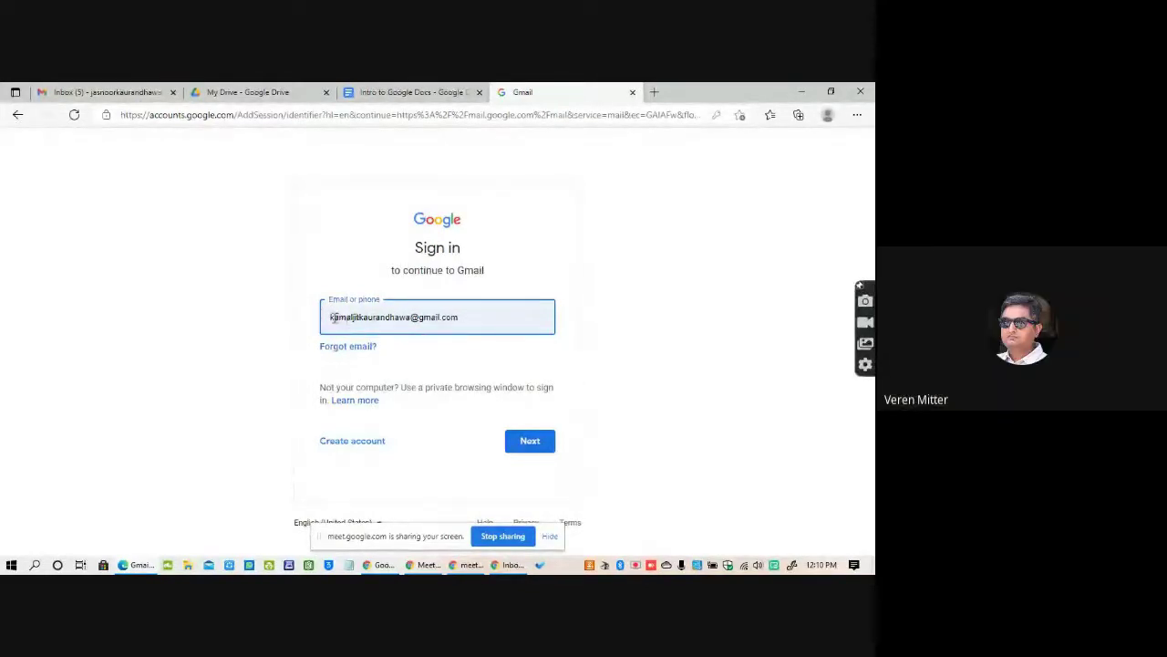
pyautogui.click(436, 93)
pyautogui.hotkey('ctrl', 'Tab')
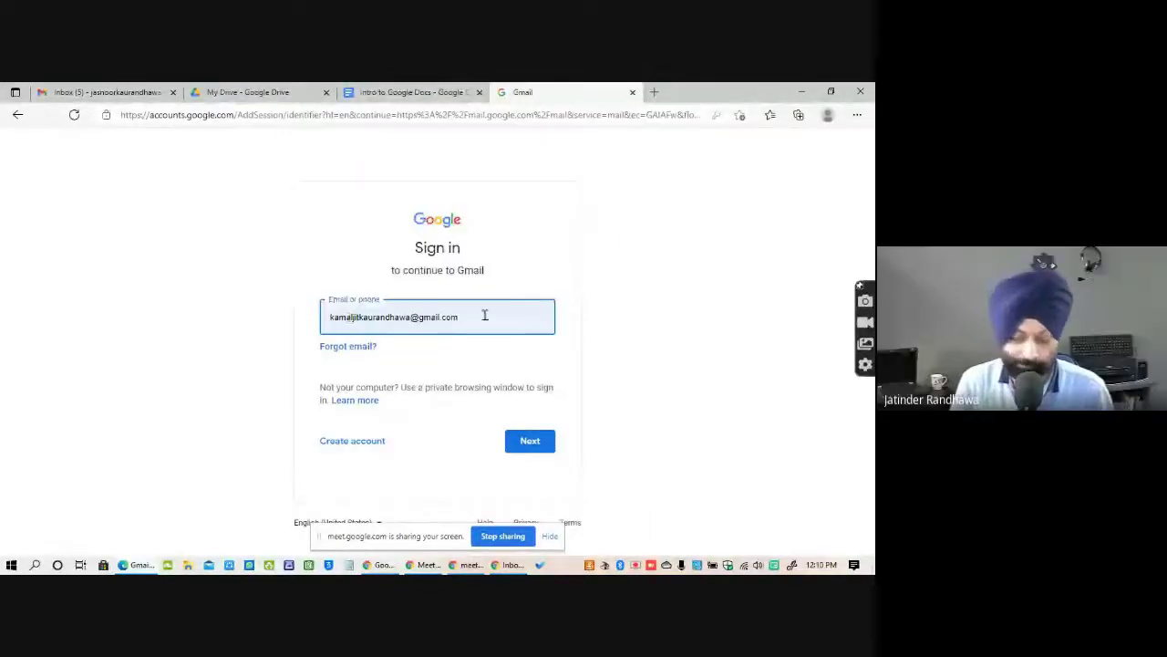
pyautogui.press('Tab')
pyautogui.press('Tab')
pyautogui.press('Tab')
pyautogui.press('Tab')
pyautogui.press('Tab')
pyautogui.press('Tab')
pyautogui.press('Tab')
pyautogui.press('Tab')
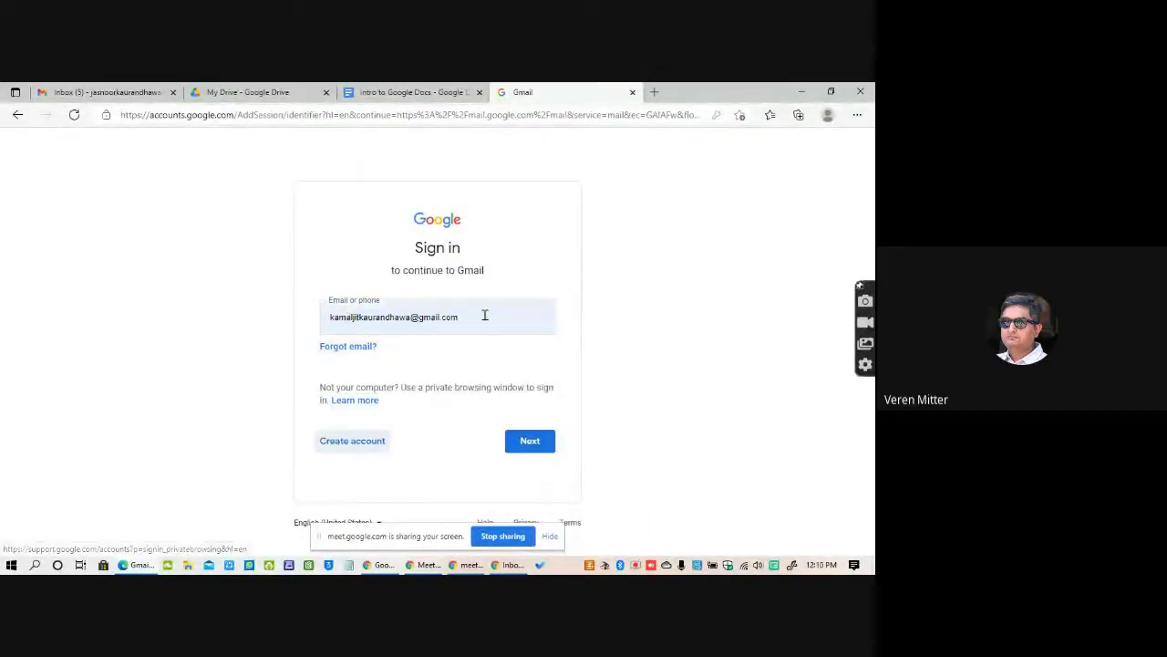
pyautogui.press('Tab')
pyautogui.press('Tab')
pyautogui.press('Tab')
pyautogui.press('Tab')
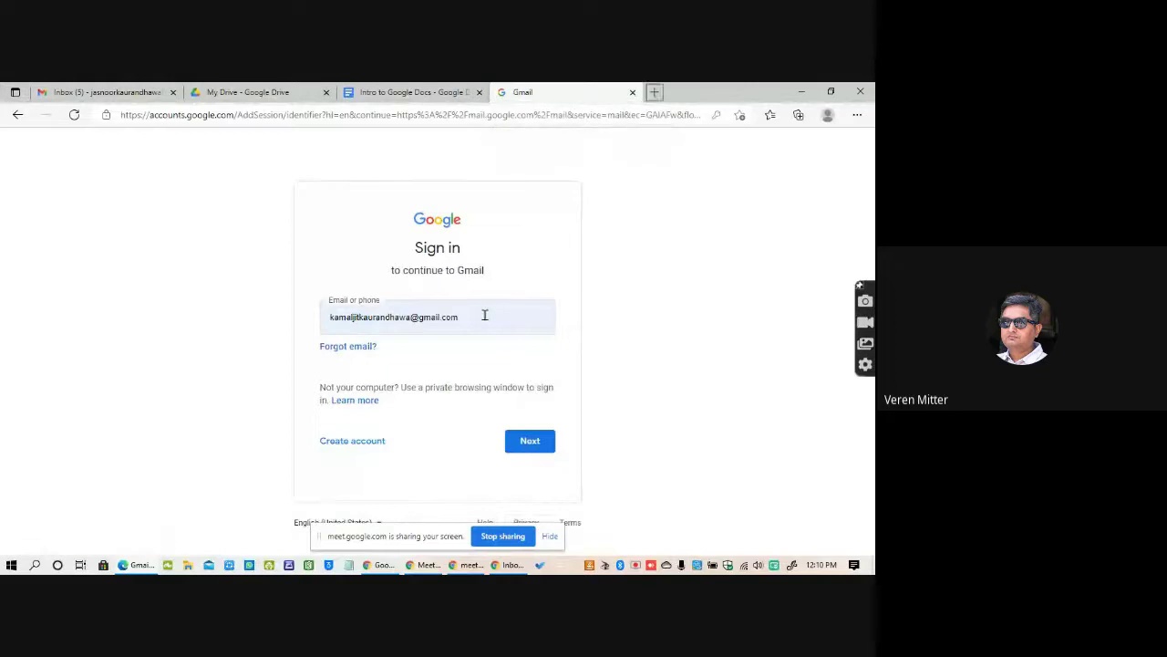
pyautogui.press('Tab')
pyautogui.press('Tab')
pyautogui.press('Tab')
pyautogui.press('Tab')
pyautogui.press('Tab')
pyautogui.press('Tab')
pyautogui.press('Tab')
pyautogui.press('BackSpace')
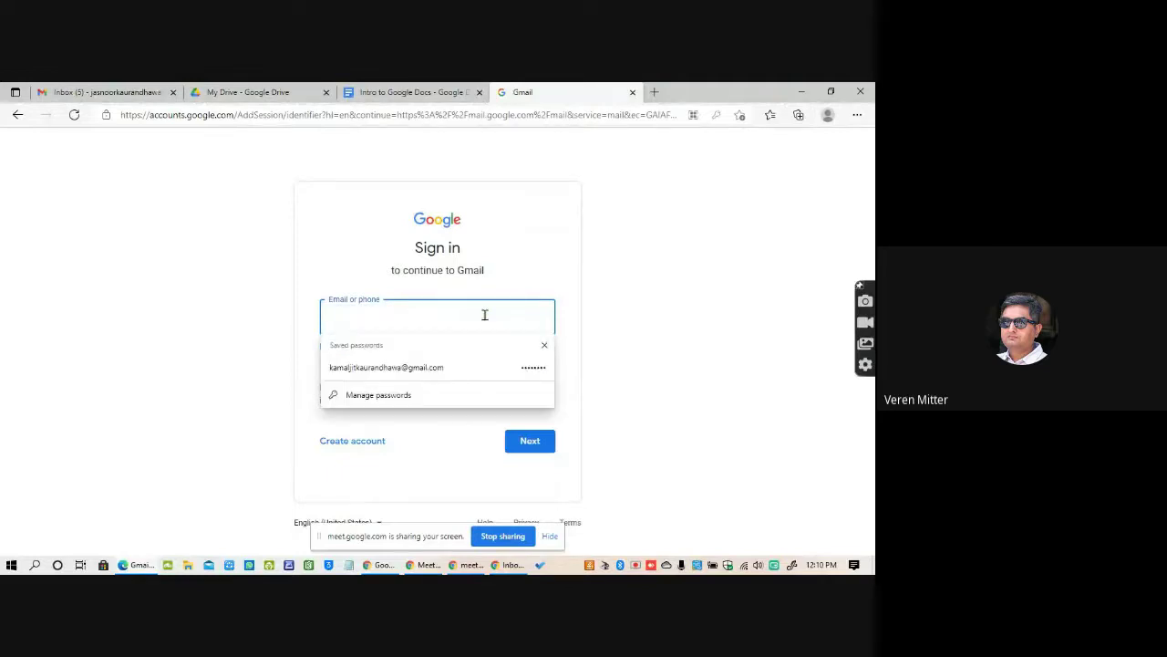
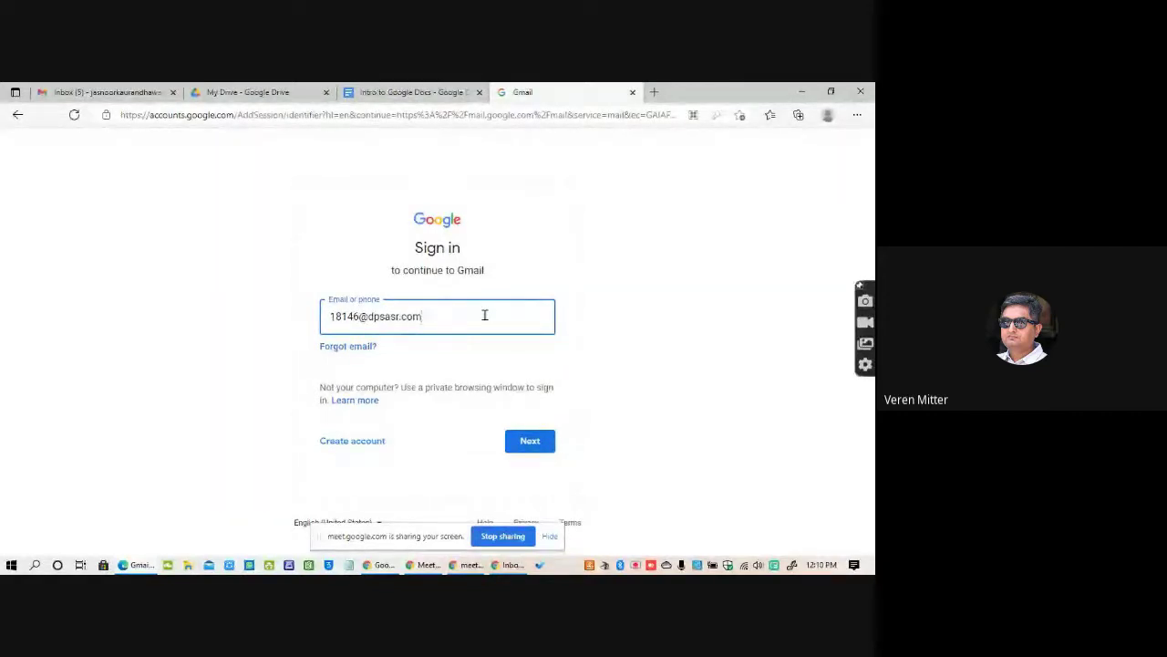
pyautogui.click(632, 92)
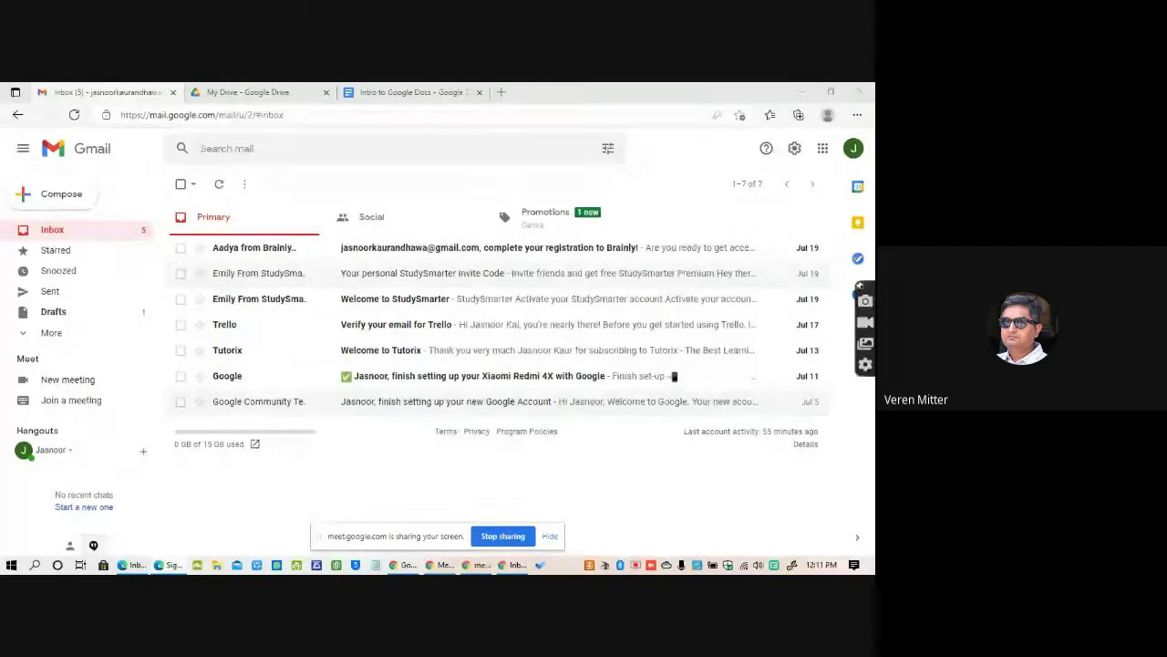
# Switch to the Intro to Google Docs tab and maximize the new school-account Gmail window.
pyautogui.click(401, 95)
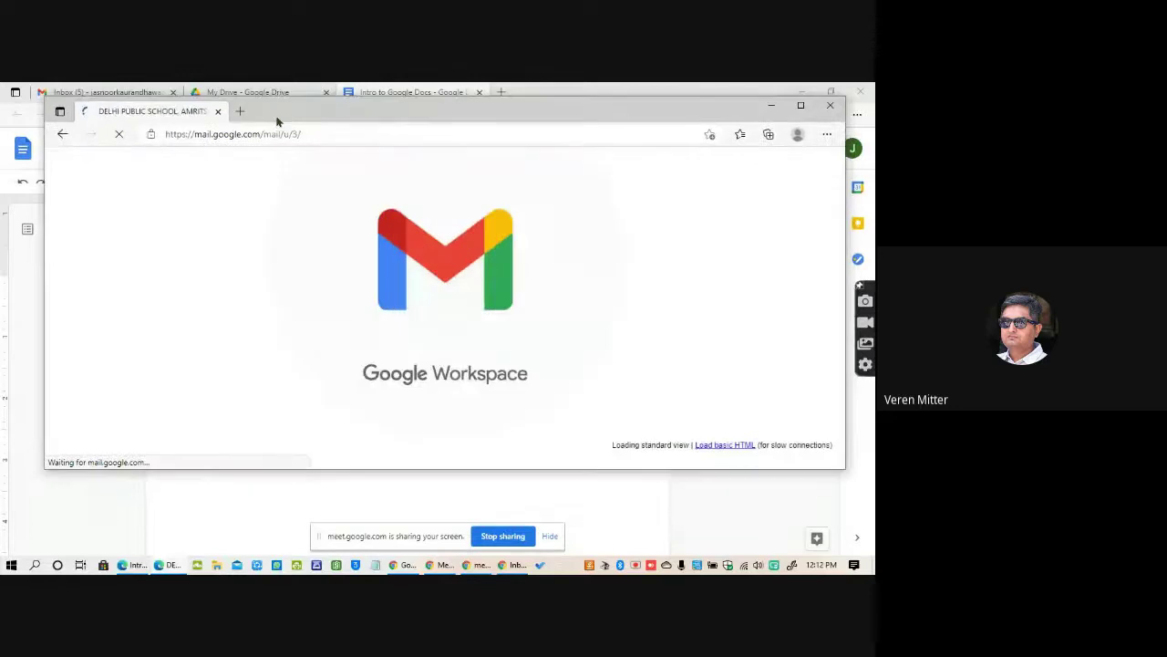
pyautogui.click(801, 104)
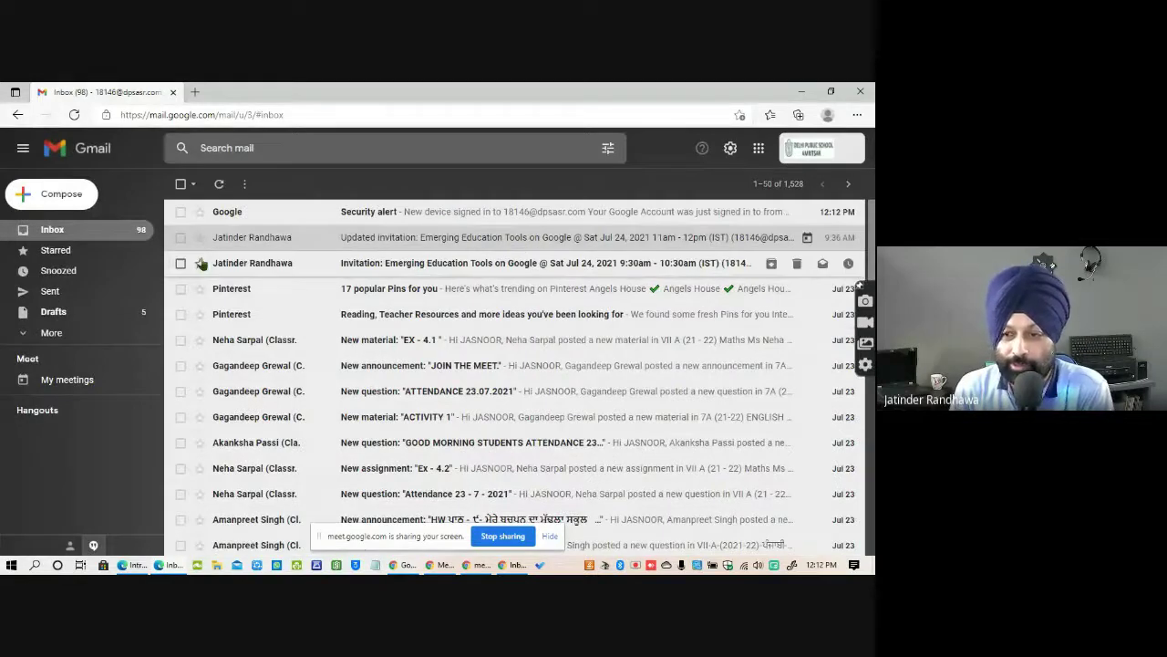
# Launch Google Classroom from the Google apps grid in Gmail.
pyautogui.click(758, 148)
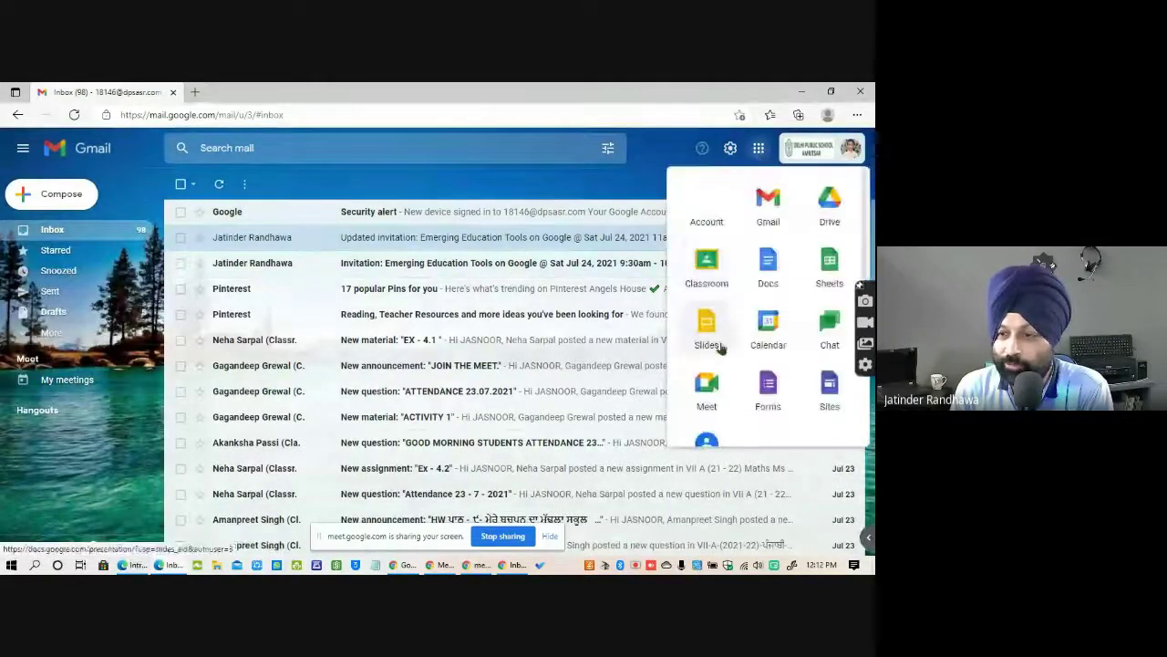
pyautogui.click(711, 264)
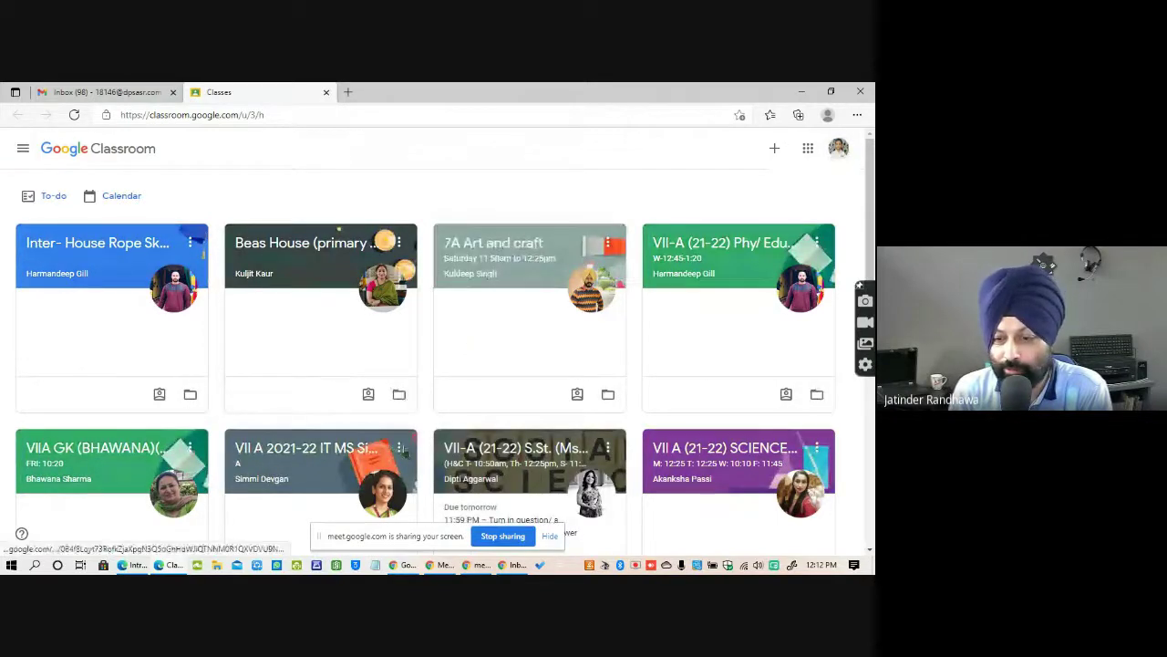
# Open the VII A 2021-22 IT class and its 'create a chart' assignment post.
pyautogui.scroll(-2, 524, 448)
pyautogui.click(328, 258)
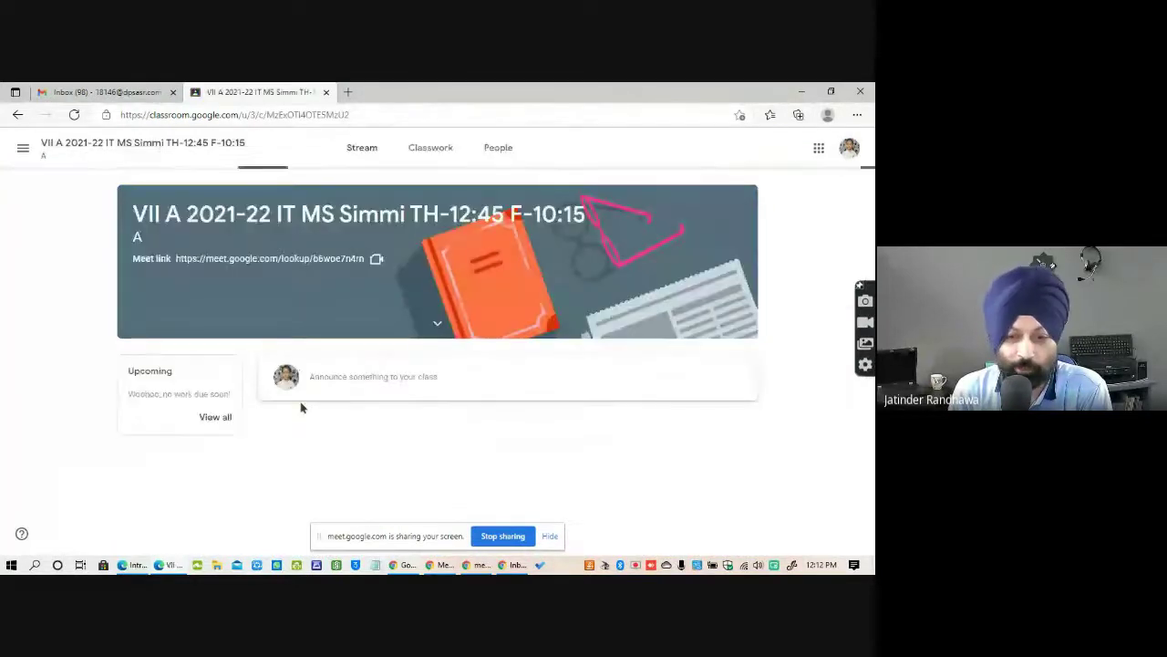
pyautogui.scroll(-2, 490, 404)
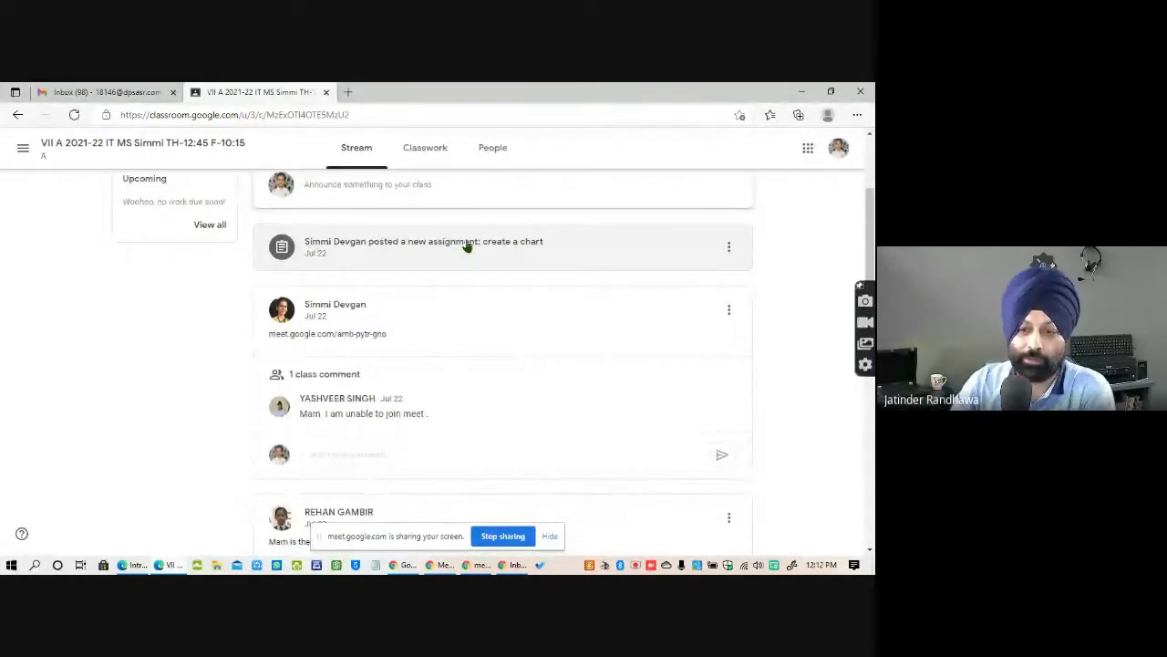
pyautogui.click(518, 250)
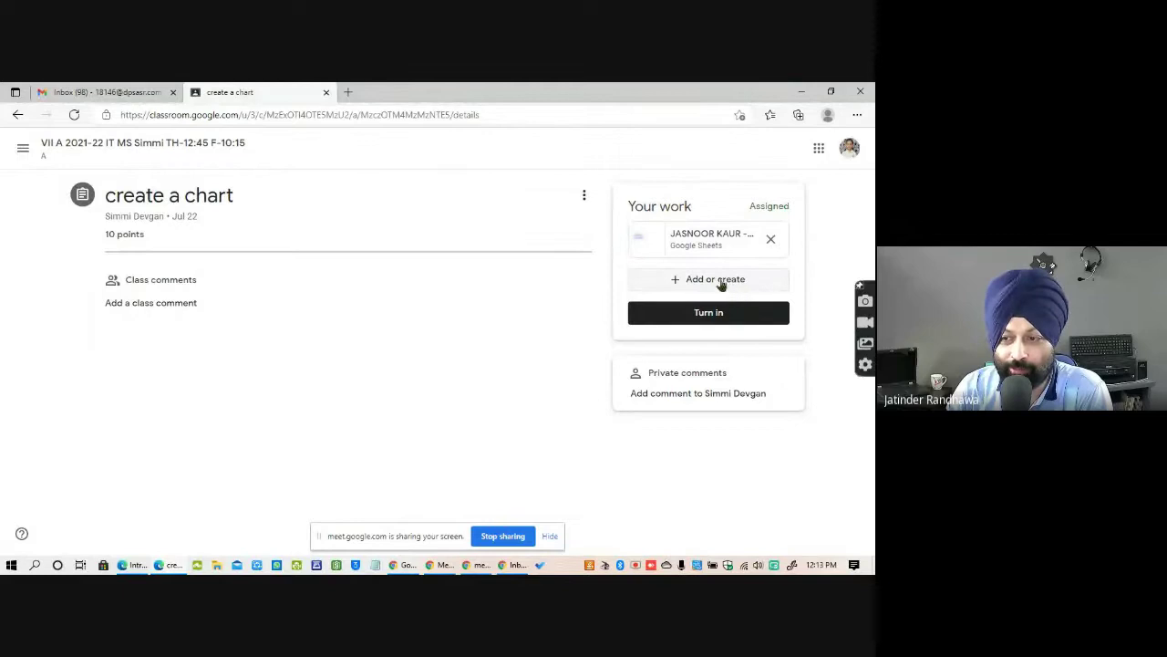
# Create a new Sheets attachment, always allow Classroom pop-ups, and open the new spreadsheet.
pyautogui.click(721, 282)
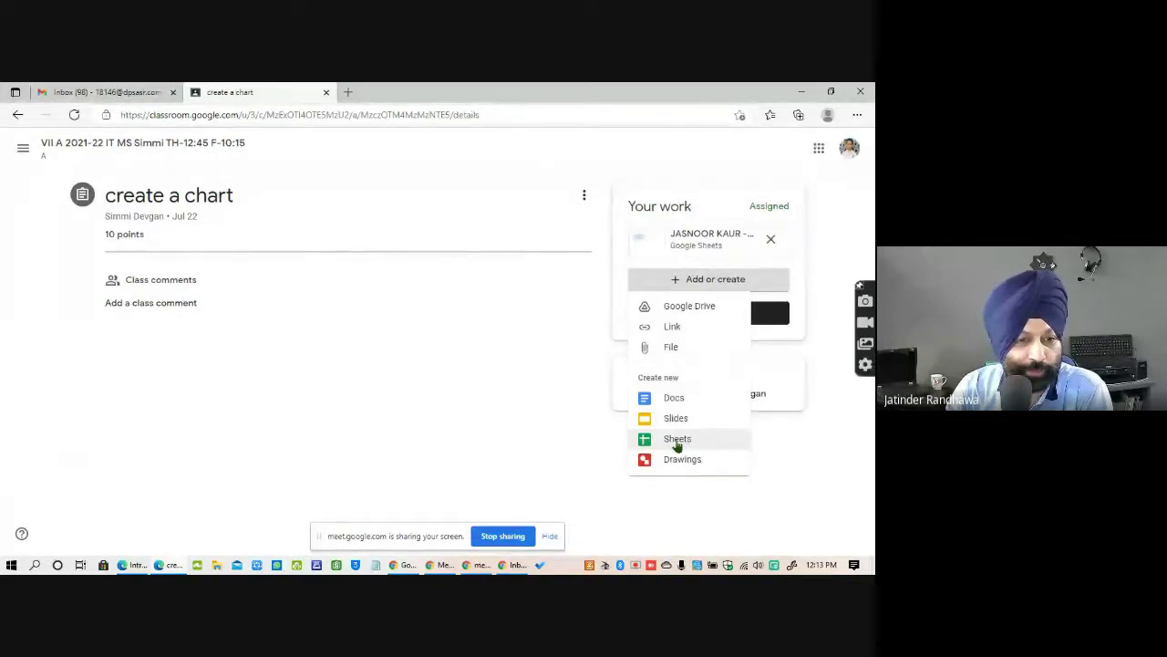
pyautogui.click(676, 441)
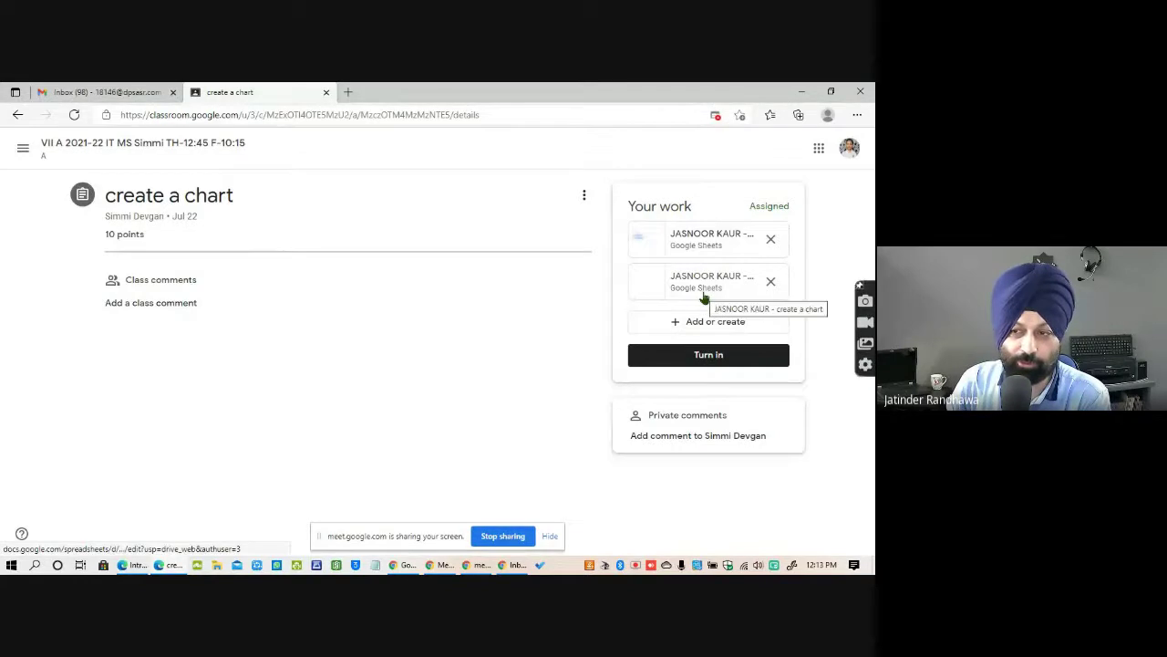
pyautogui.click(715, 115)
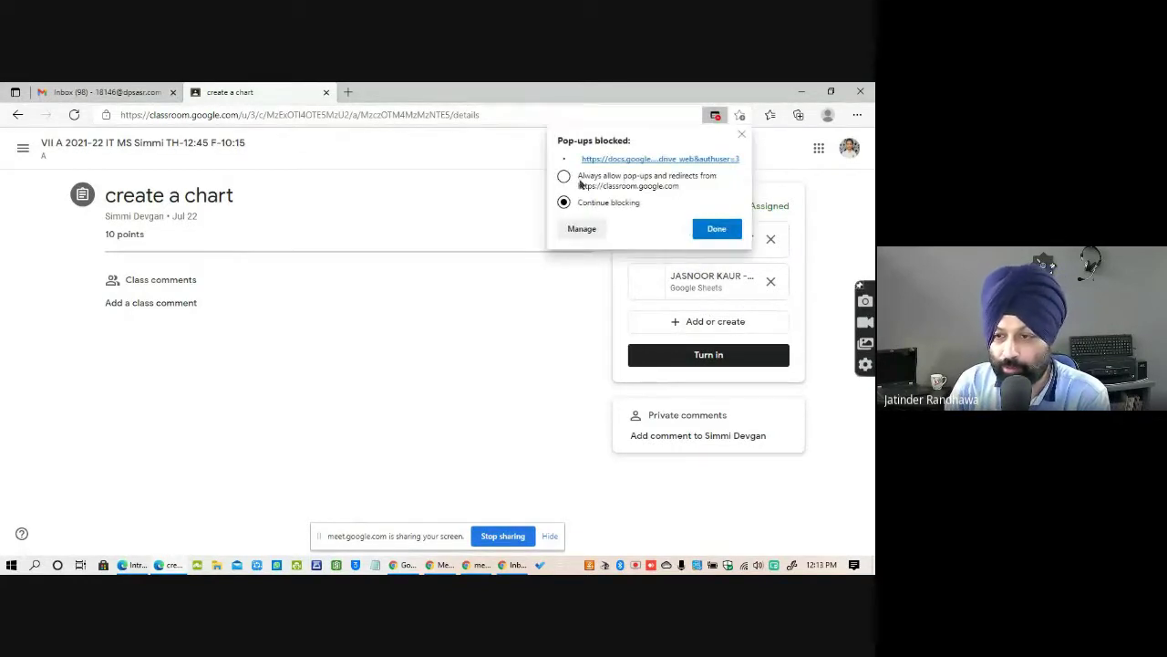
pyautogui.click(565, 178)
pyautogui.click(717, 231)
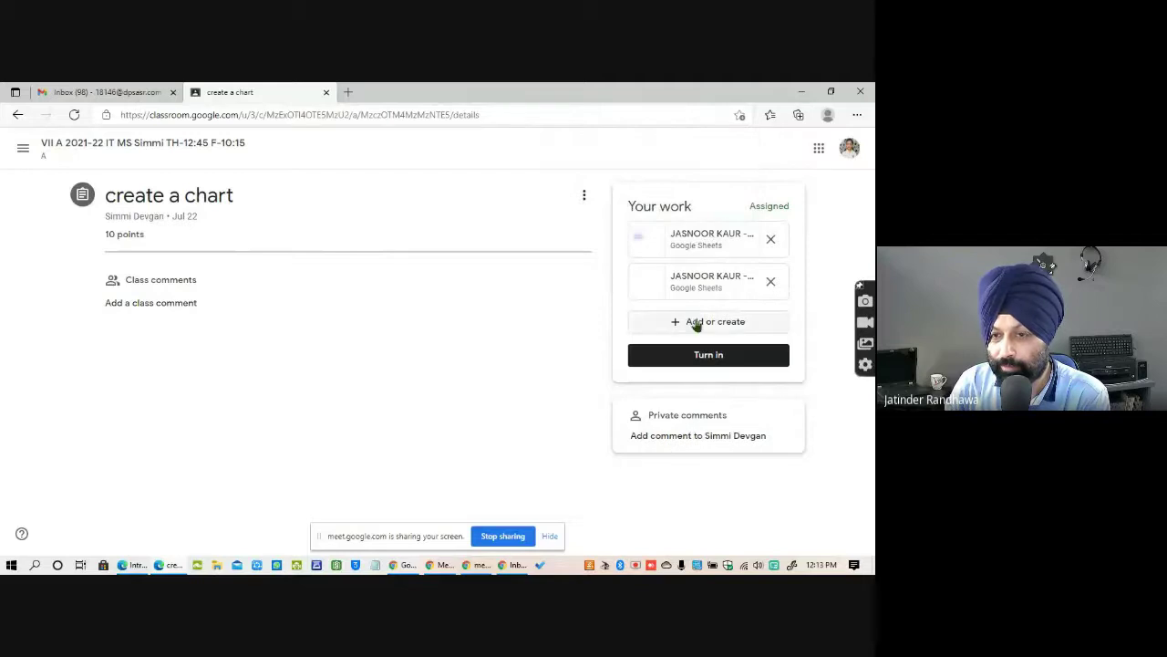
pyautogui.click(688, 282)
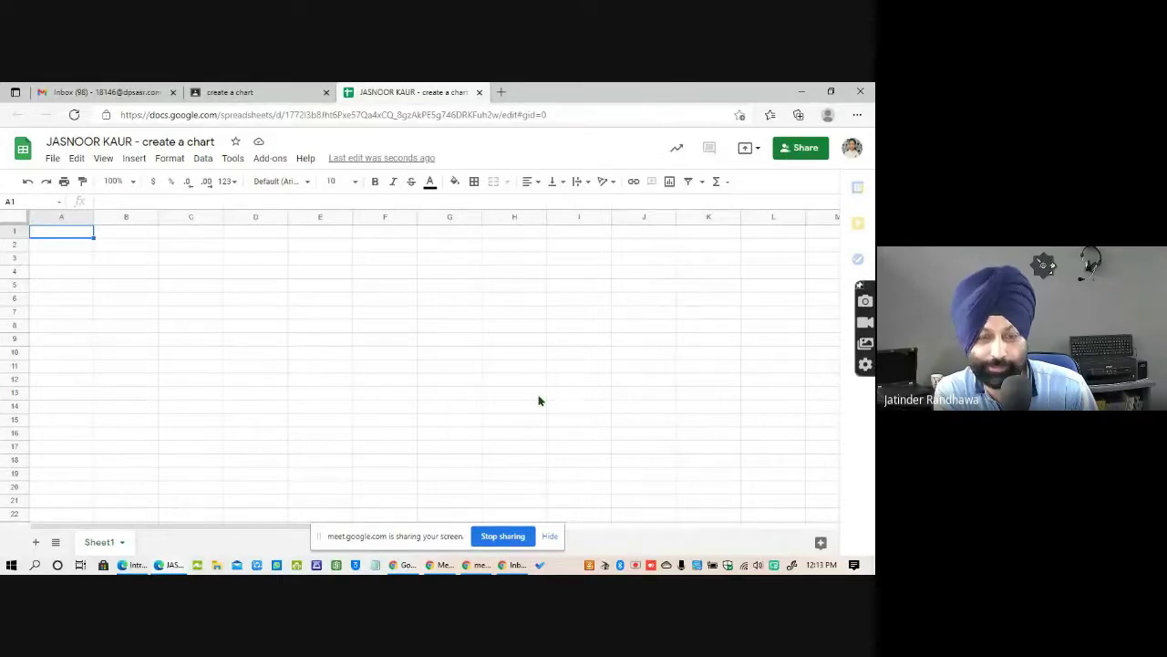
# Share the spreadsheet with a classmate picked from Add people suggestions, then select cell B2.
pyautogui.click(805, 153)
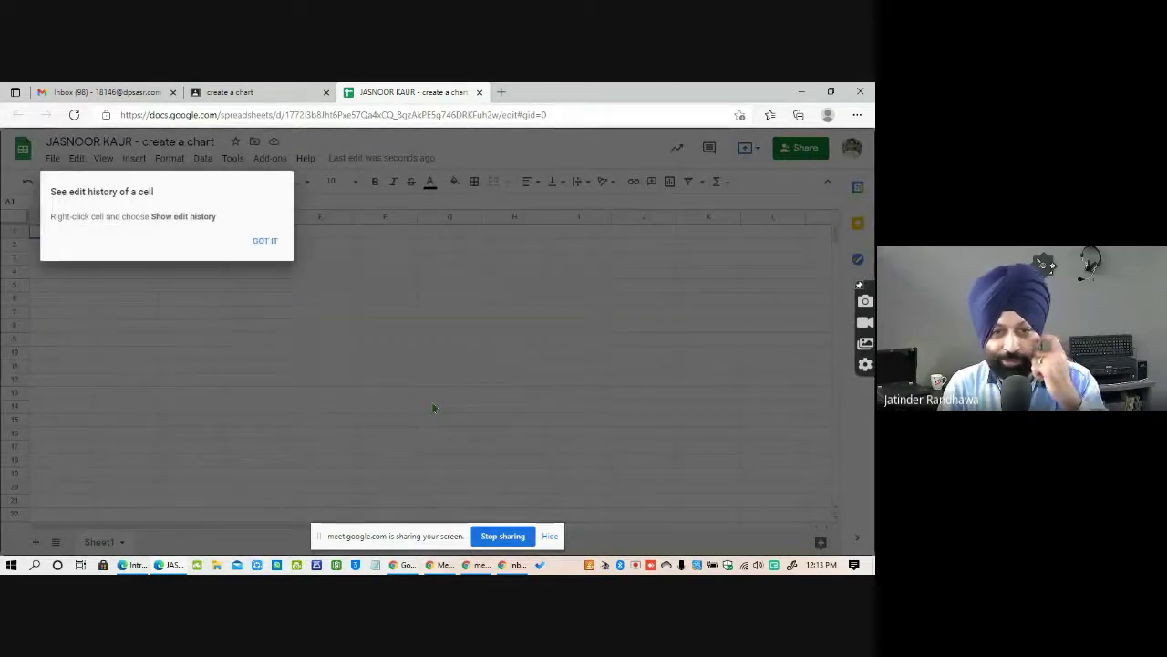
pyautogui.click(269, 240)
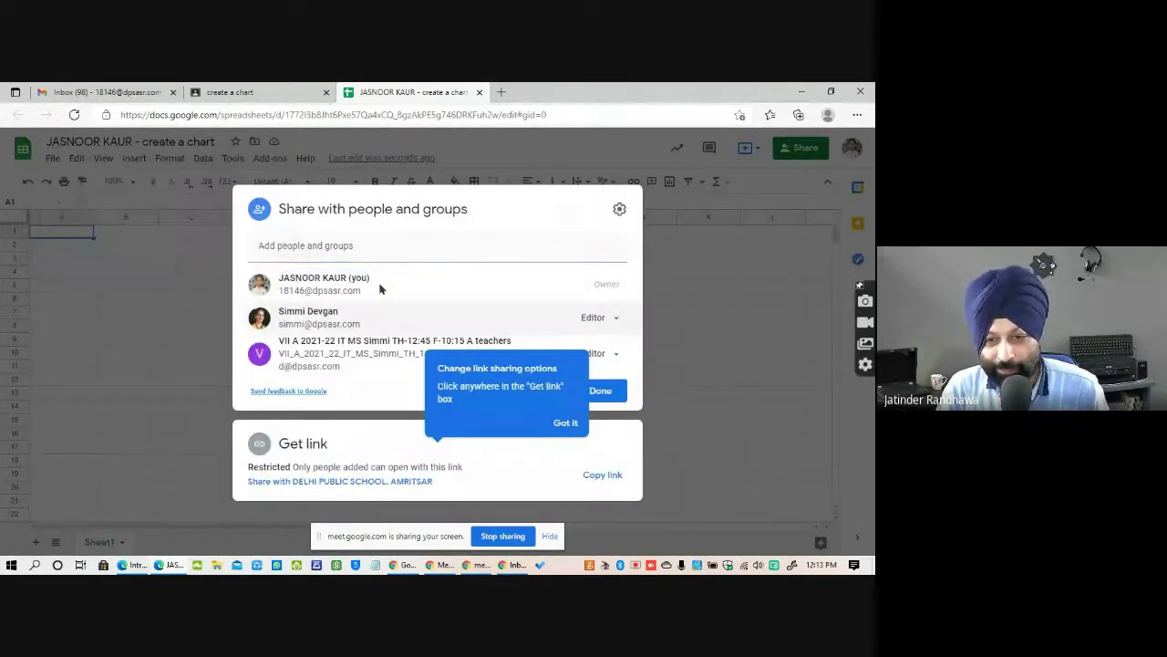
pyautogui.click(290, 246)
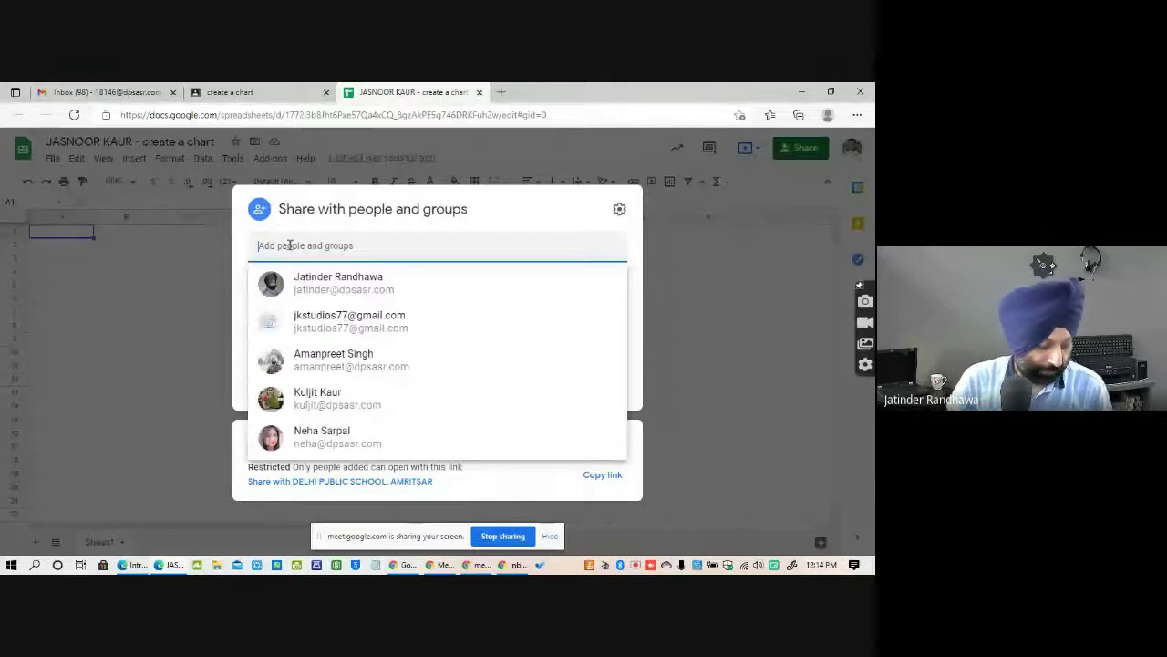
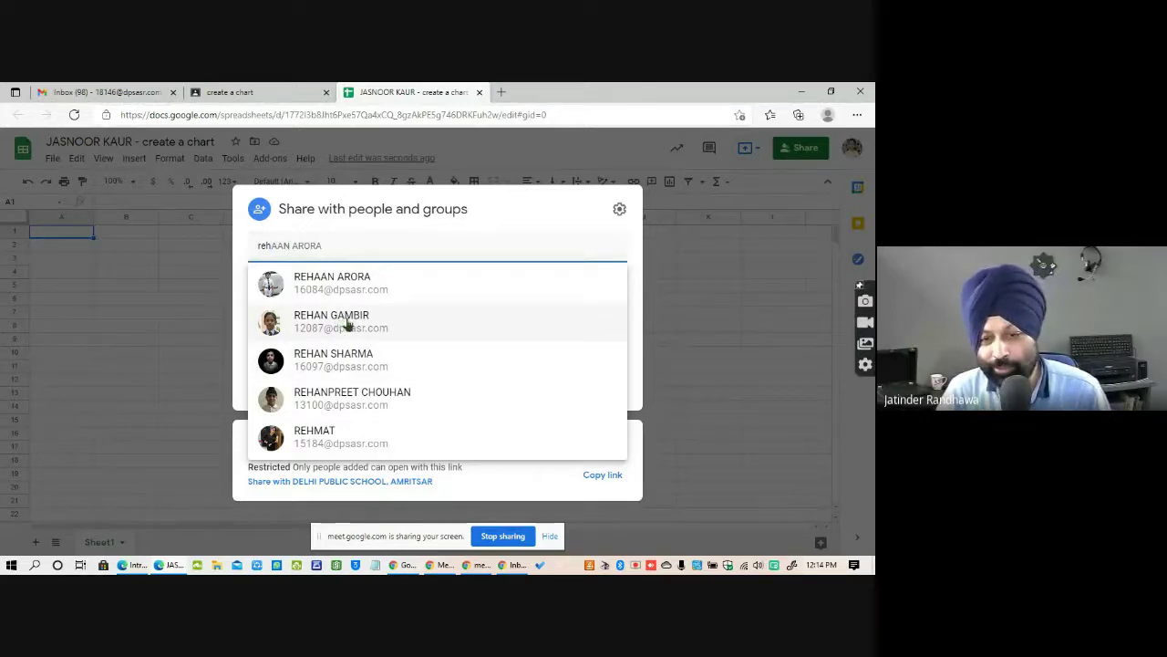
pyautogui.click(345, 321)
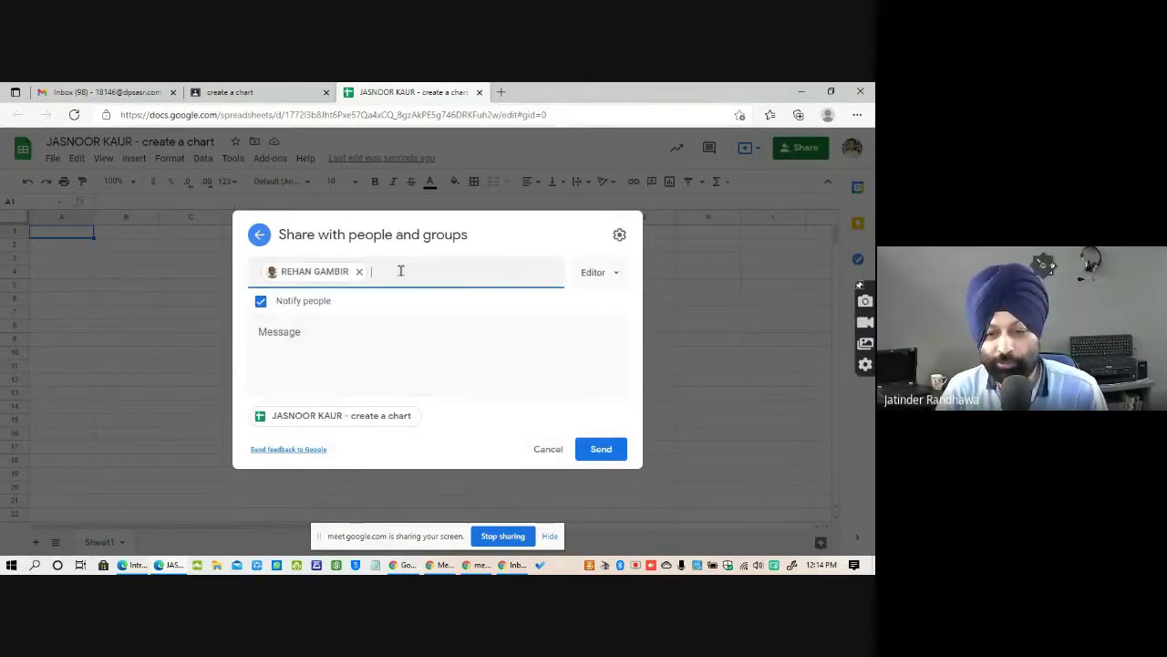
pyautogui.click(601, 449)
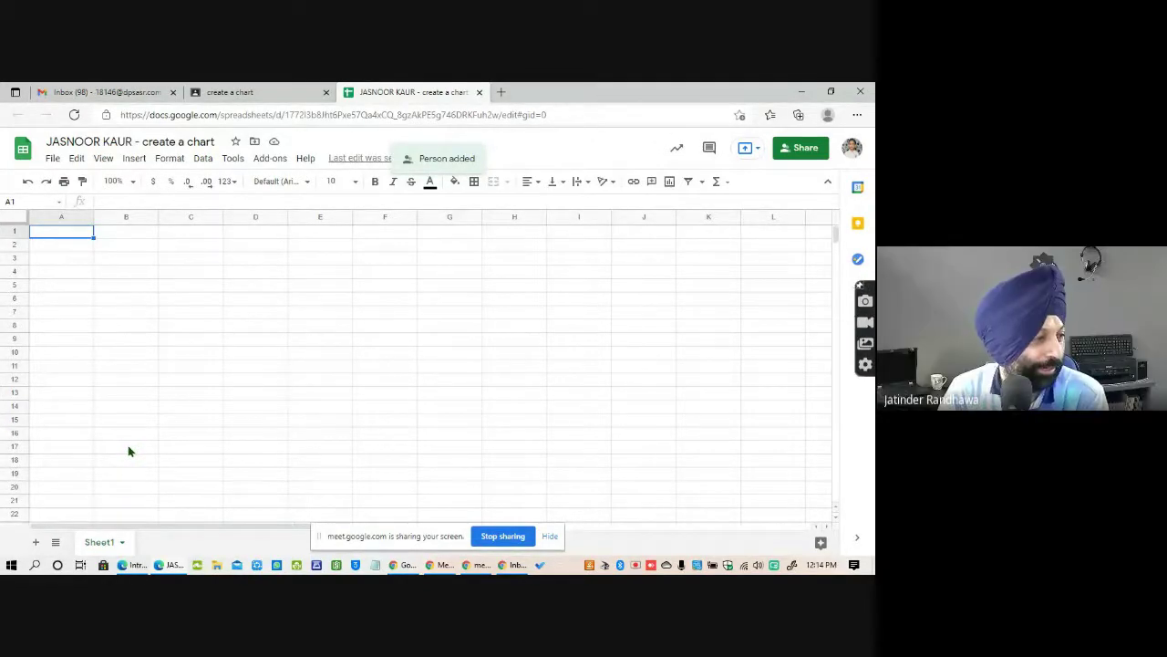
pyautogui.click(136, 246)
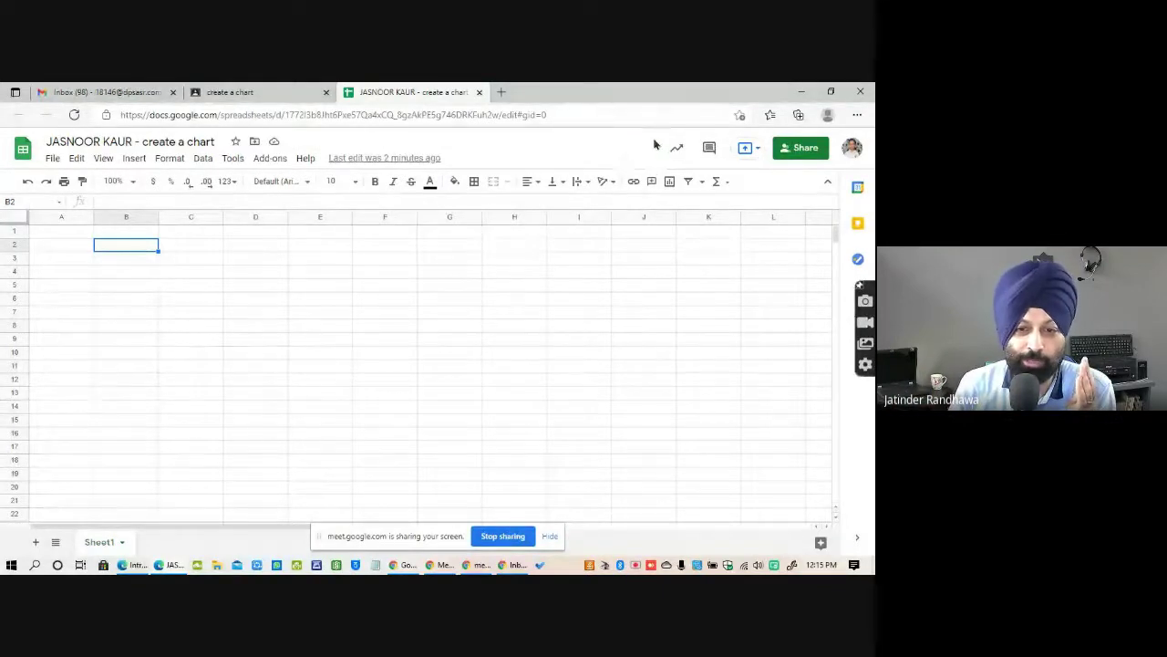
# Select cells B6, B9, B12, B3 and then B6 again in the empty Sheet1.
pyautogui.click(142, 301)
pyautogui.click(137, 341)
pyautogui.click(138, 379)
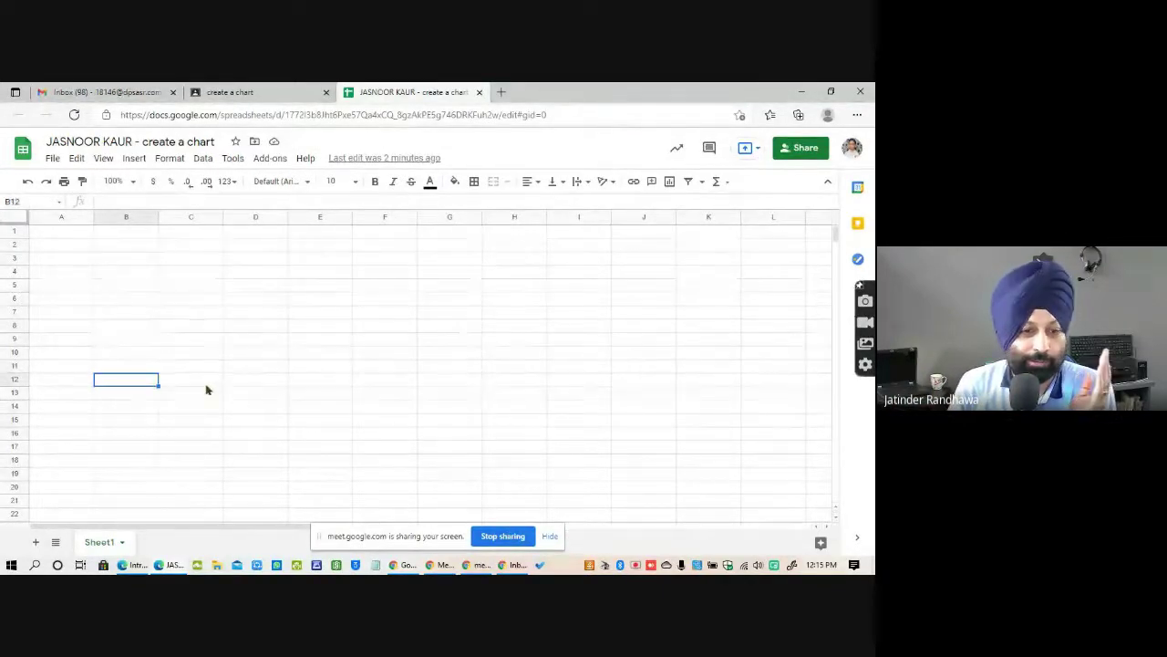
pyautogui.click(131, 262)
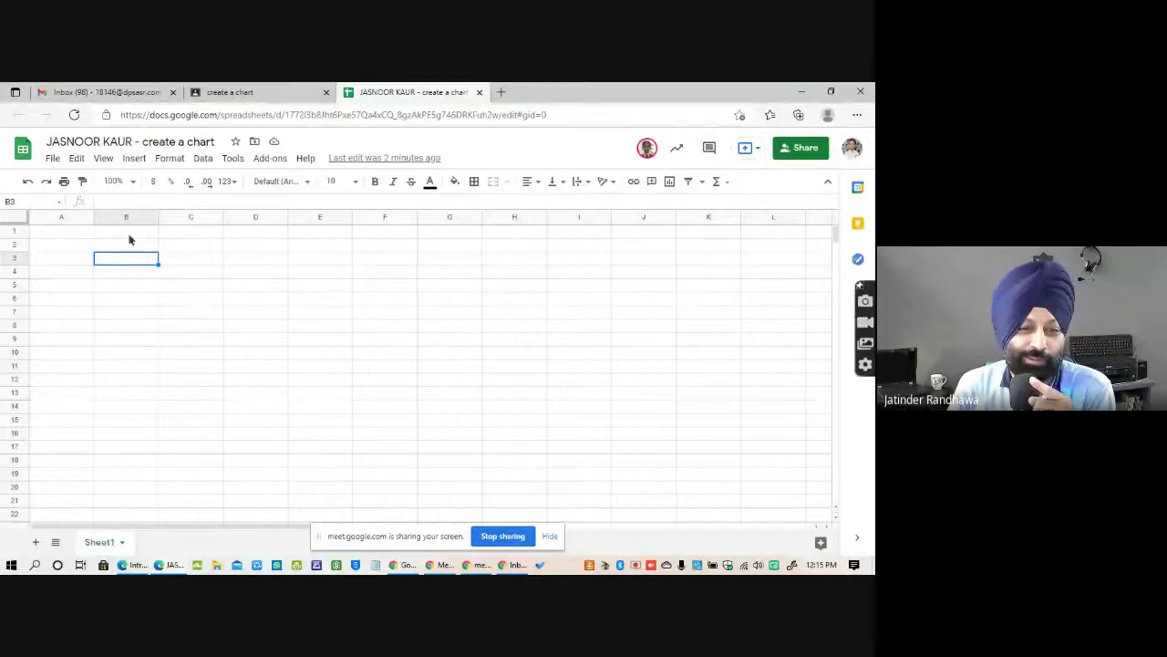
pyautogui.click(140, 301)
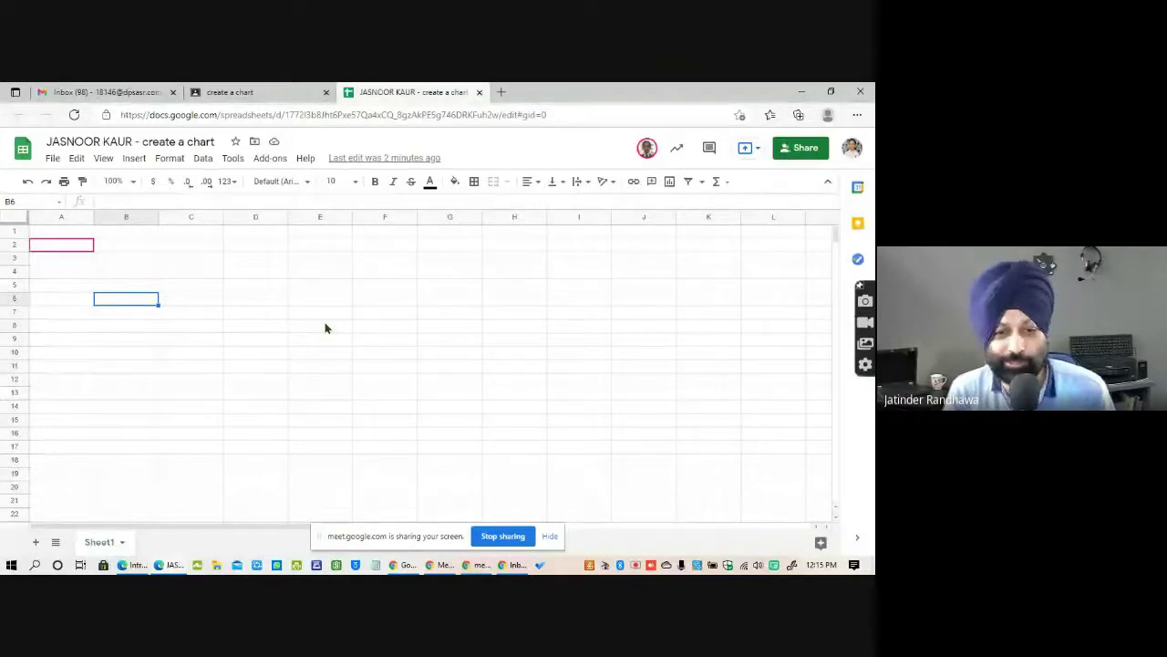
# Enter headers S.No and Name in row 1, then Ram, Sham and John in column B.
pyautogui.press('Up')
pyautogui.press('Up')
pyautogui.press('Up')
pyautogui.press('Up')
pyautogui.press('Up')
pyautogui.press('Left')
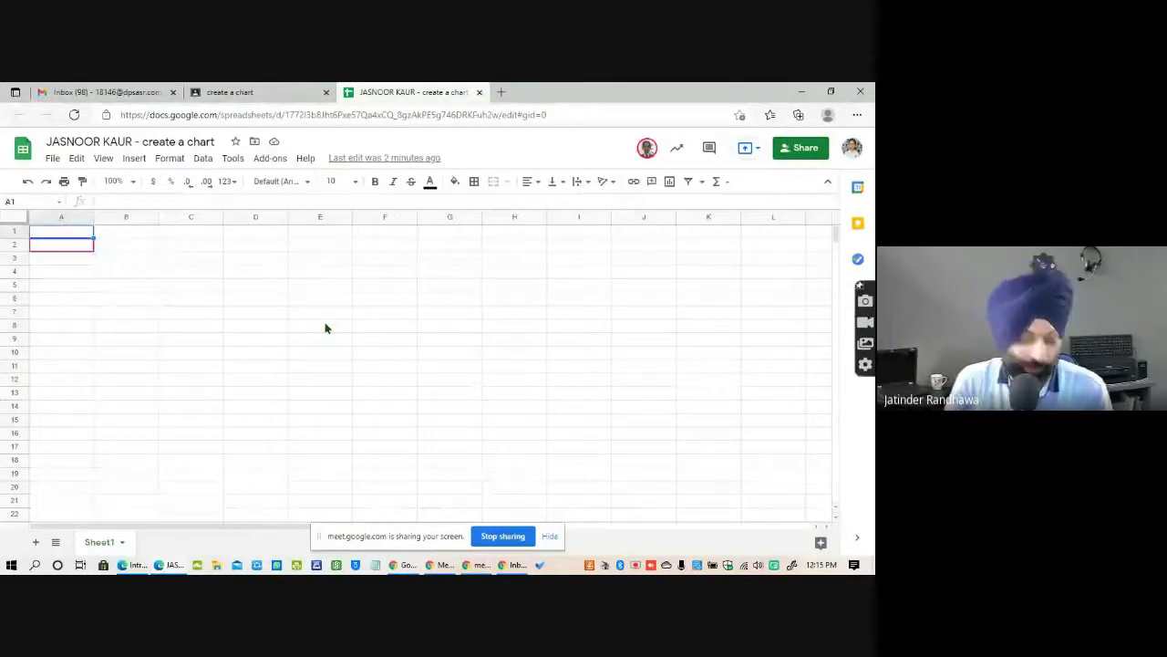
pyautogui.write('S.No')
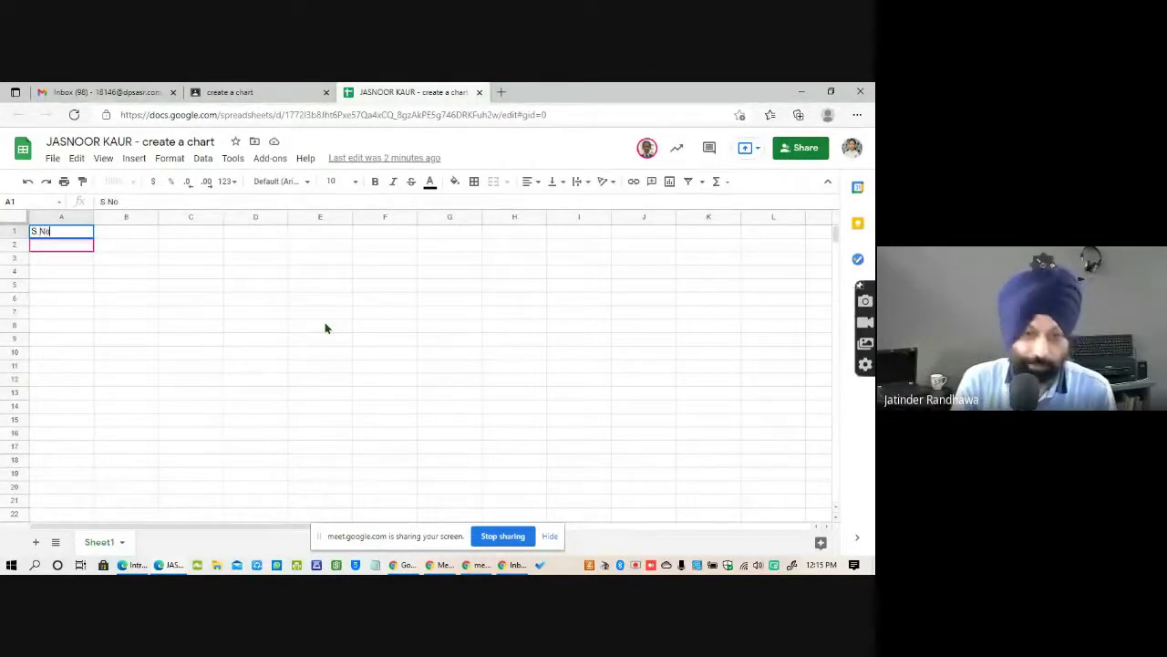
pyautogui.press('Tab')
pyautogui.write('Name')
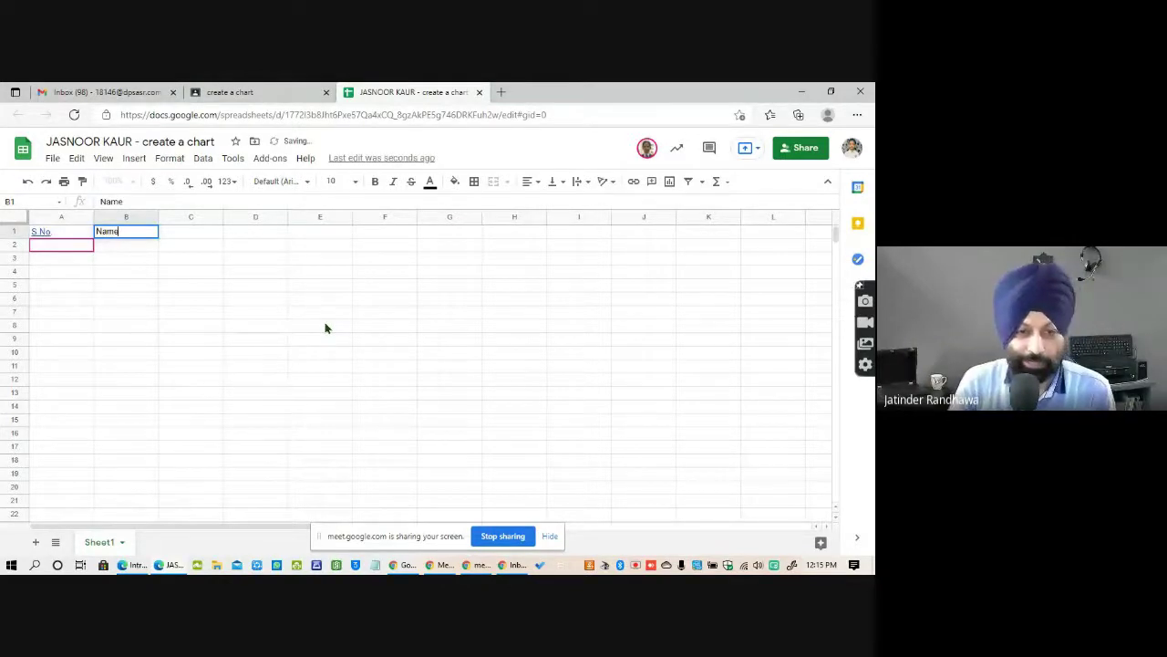
pyautogui.press('Return')
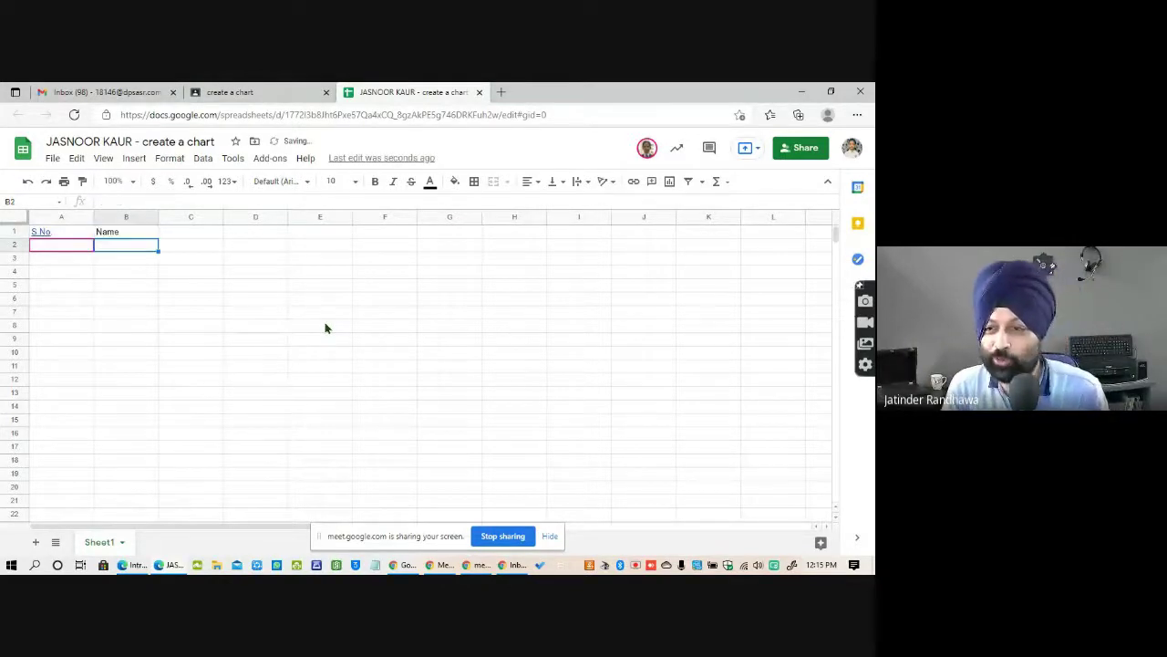
pyautogui.write('Ram')
pyautogui.press('Return')
pyautogui.write('Sham')
pyautogui.press('Return')
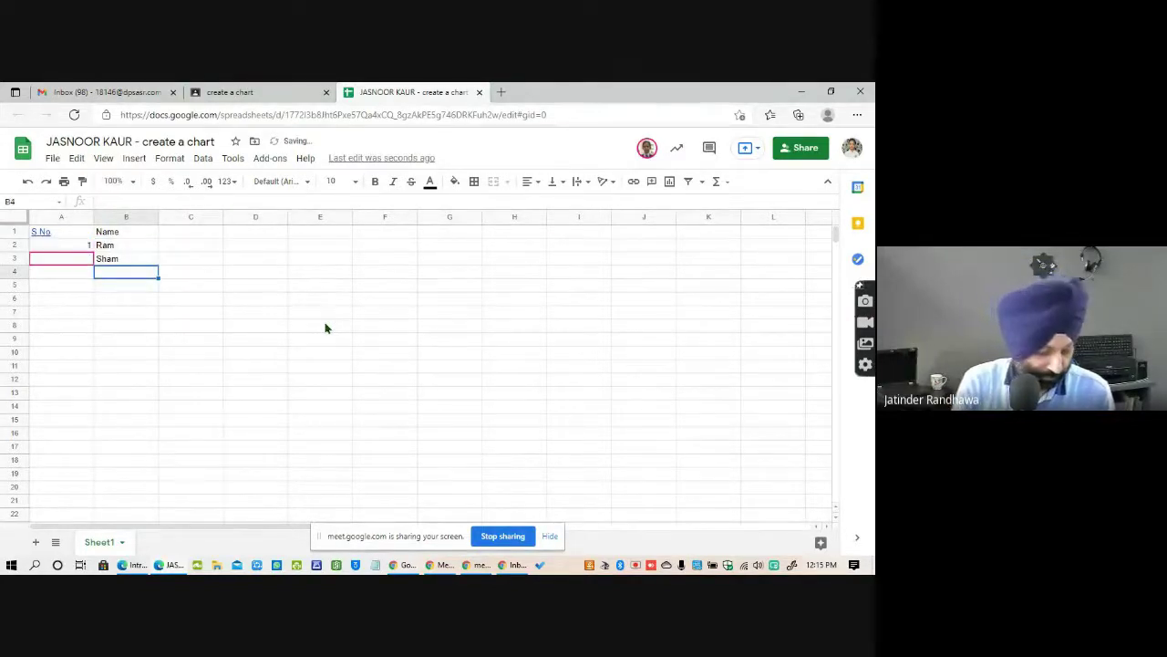
pyautogui.write('J')
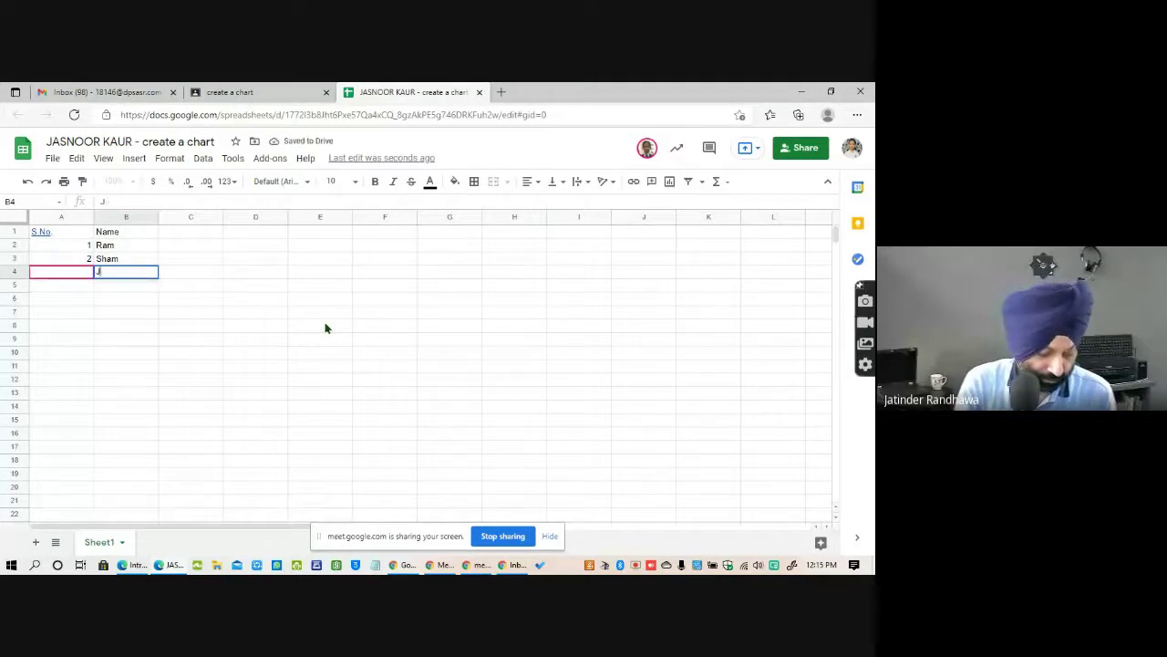
pyautogui.write('ohn')
pyautogui.press('Return')
# Add the Marks header in C1, fixing the 'Marksd' typo, and enter 50 in C4 for John.
pyautogui.press('Up')
pyautogui.press('Up')
pyautogui.press('Up')
pyautogui.press('Up')
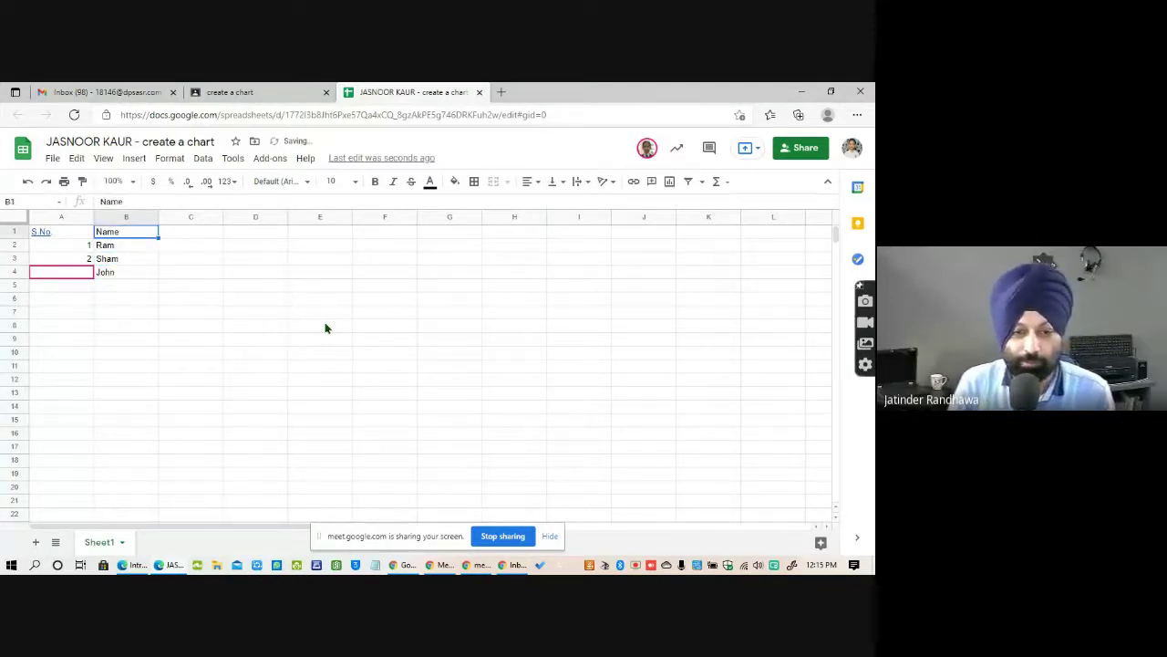
pyautogui.press('Right')
pyautogui.write('Marksd')
pyautogui.press('Return')
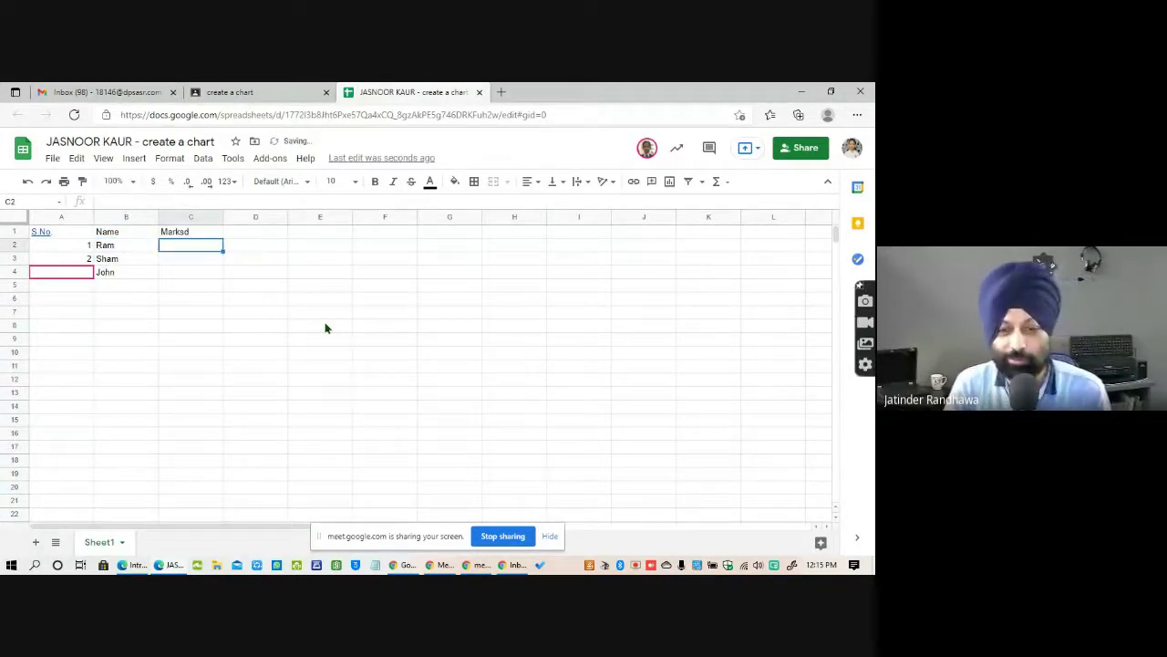
pyautogui.press('Up')
pyautogui.press('Return')
pyautogui.press('BackSpace')
pyautogui.press('Return')
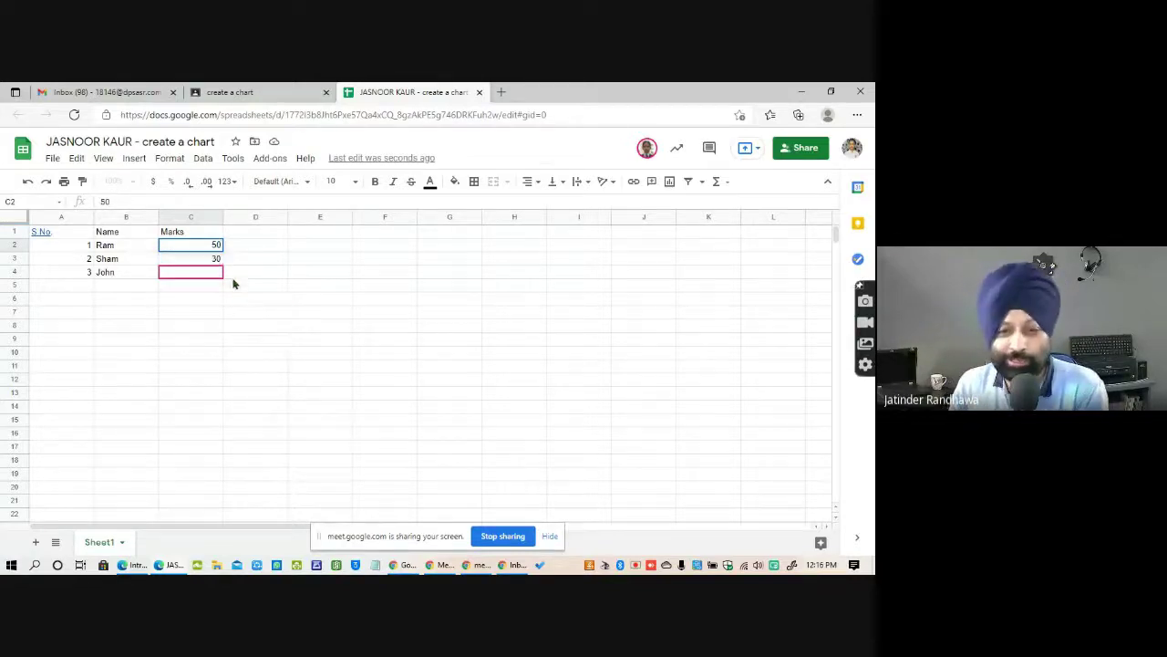
pyautogui.click(205, 267)
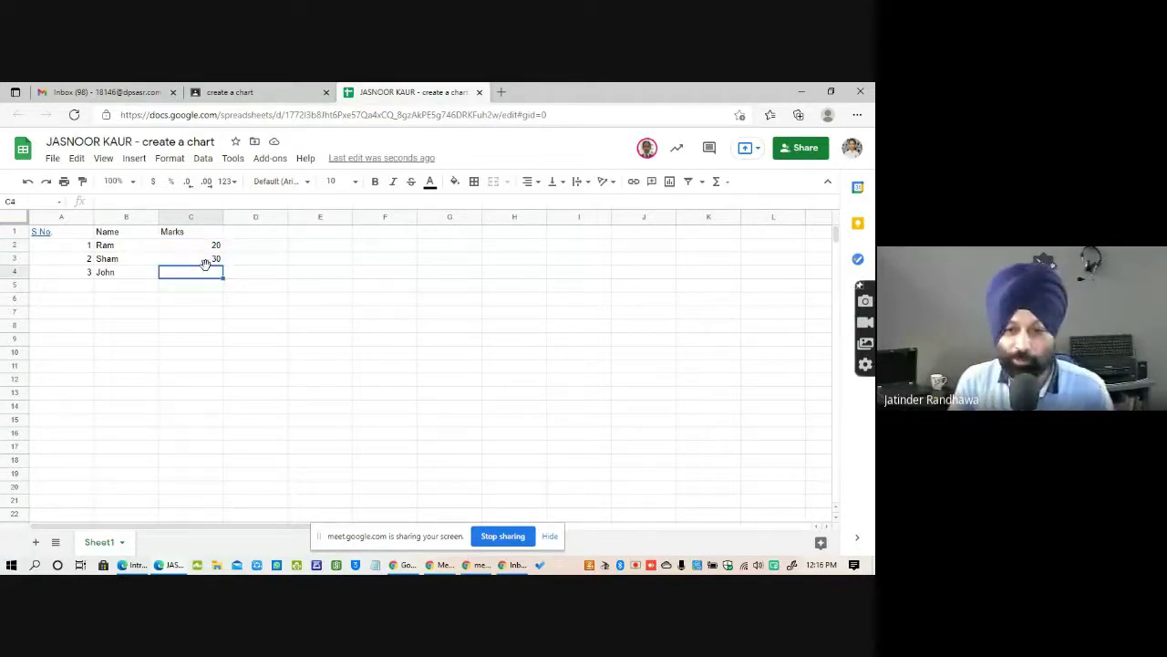
pyautogui.write('50')
pyautogui.press('Return')
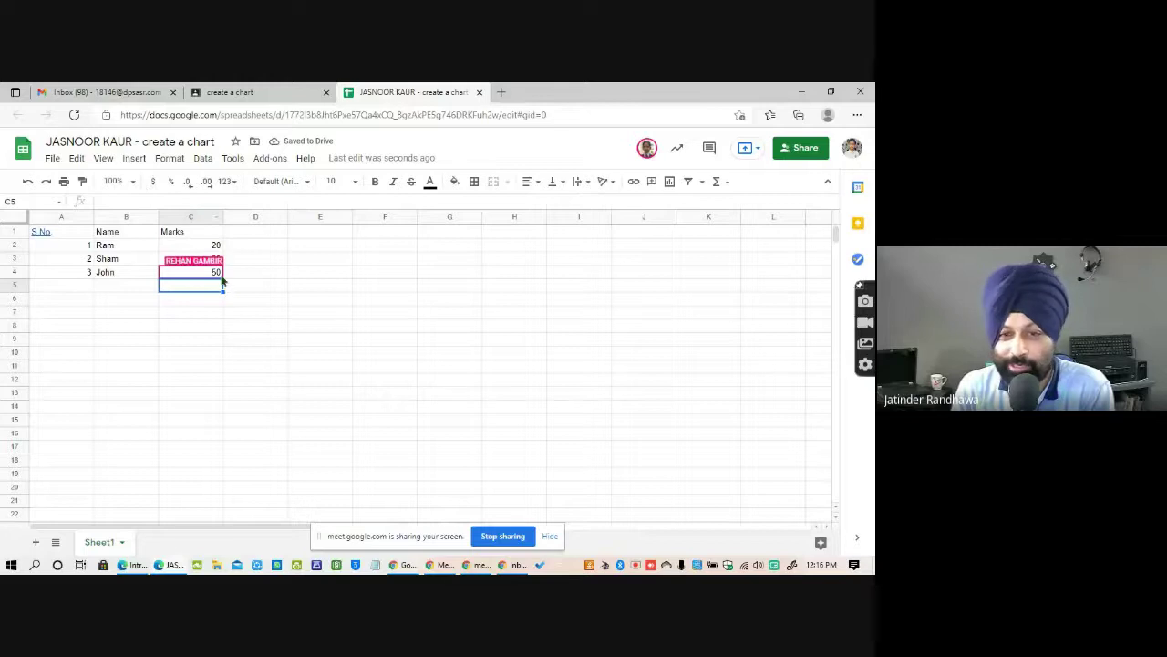
# Insert a chart of the marks, change it from pie to column to bar, then close the spreadsheet.
pyautogui.click(134, 159)
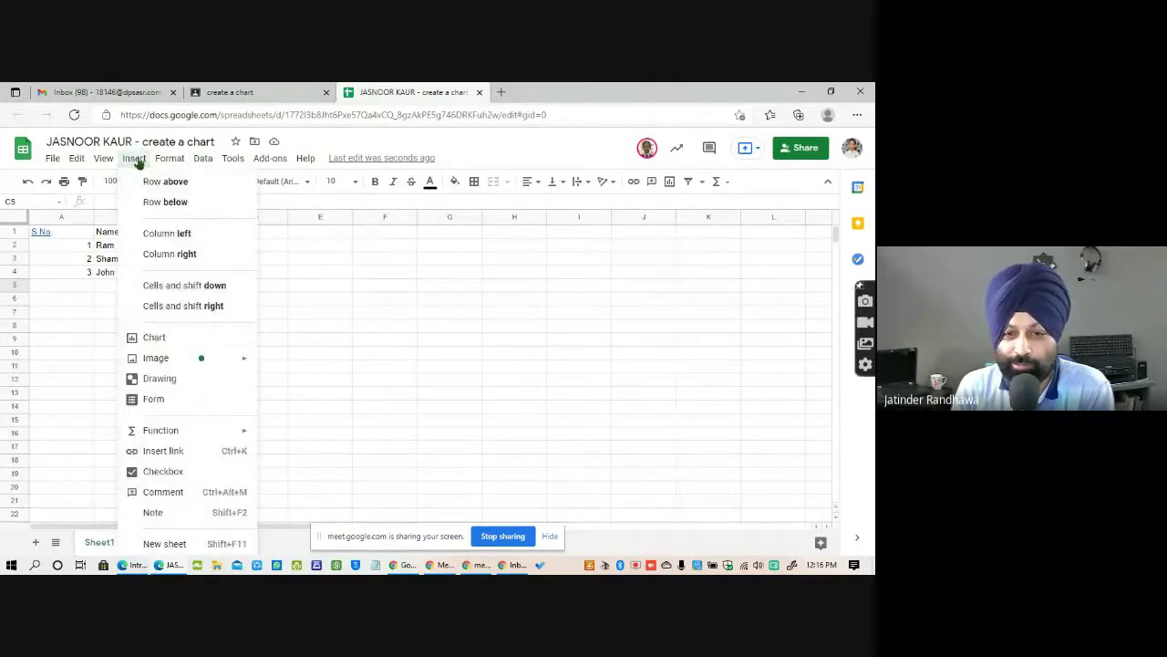
pyautogui.click(164, 339)
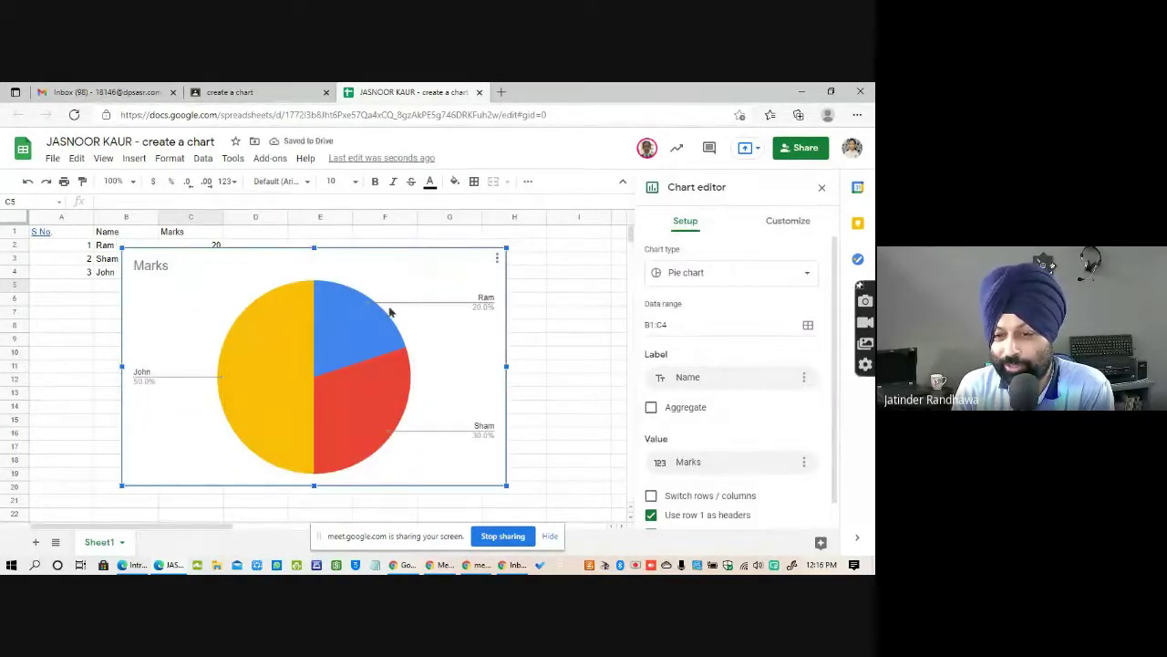
pyautogui.click(805, 274)
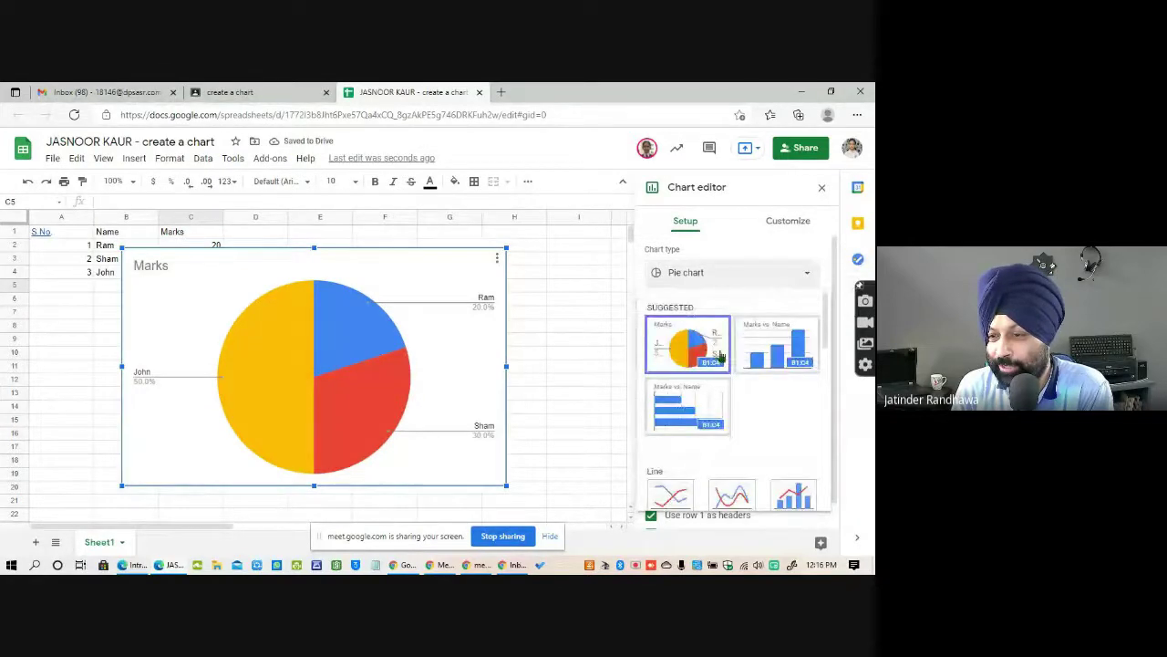
pyautogui.click(687, 404)
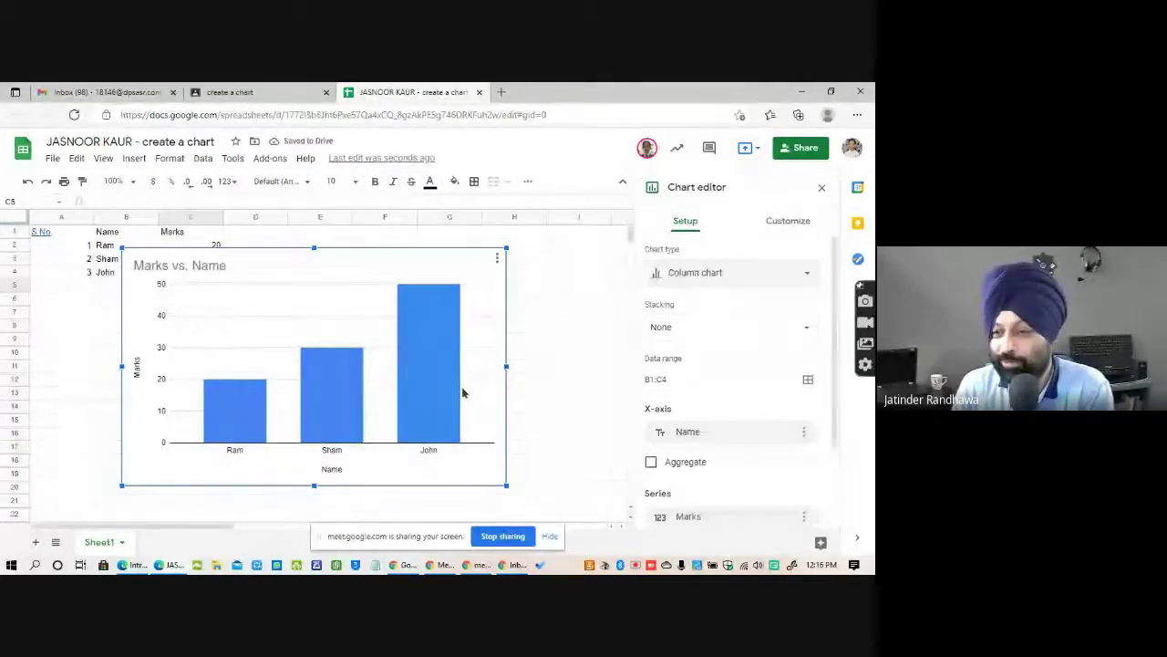
pyautogui.click(779, 277)
pyautogui.click(688, 413)
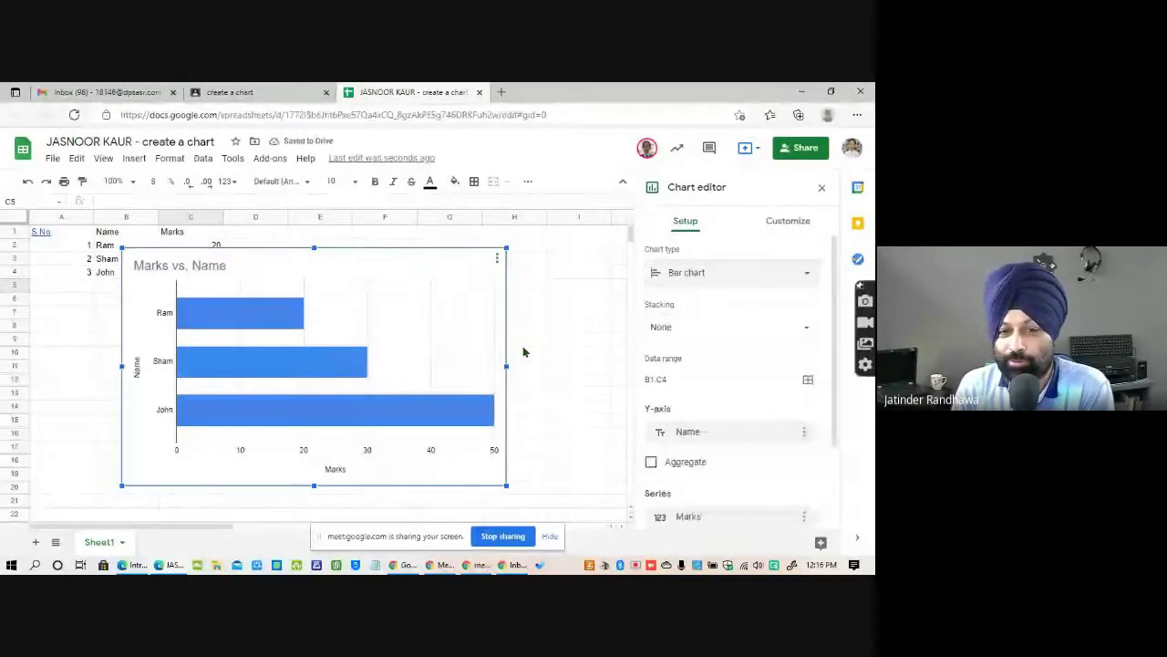
pyautogui.click(479, 92)
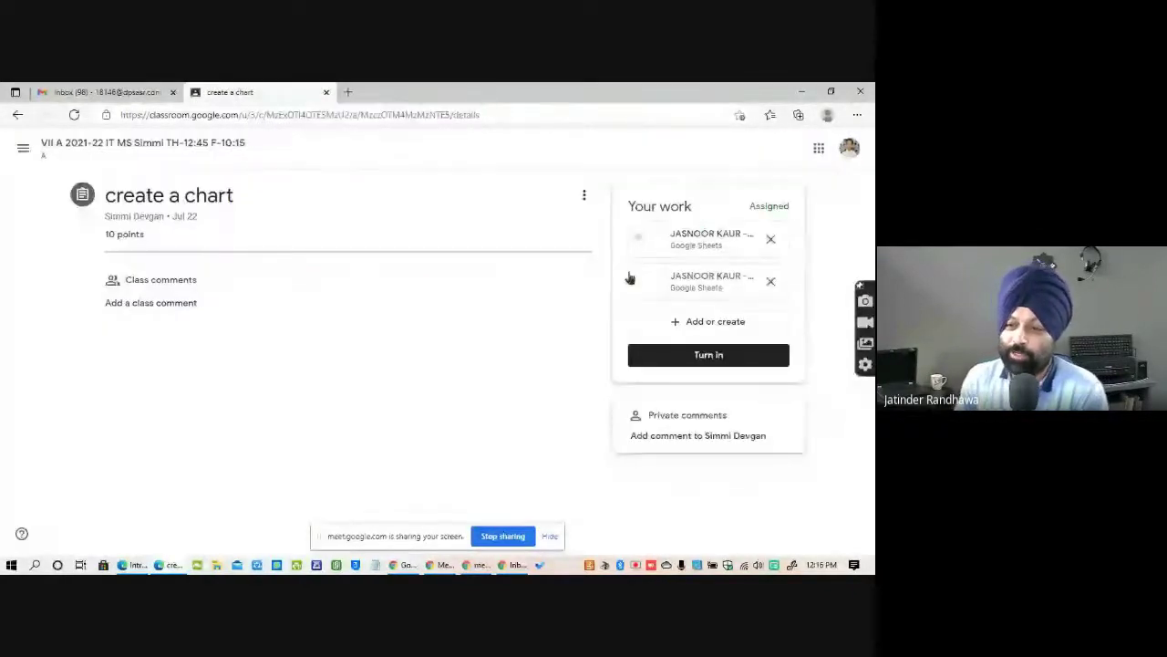
# Cancel the Turn in dialog, open the 'create a chart' attachment in a new tab, and return to Classroom.
pyautogui.click(728, 362)
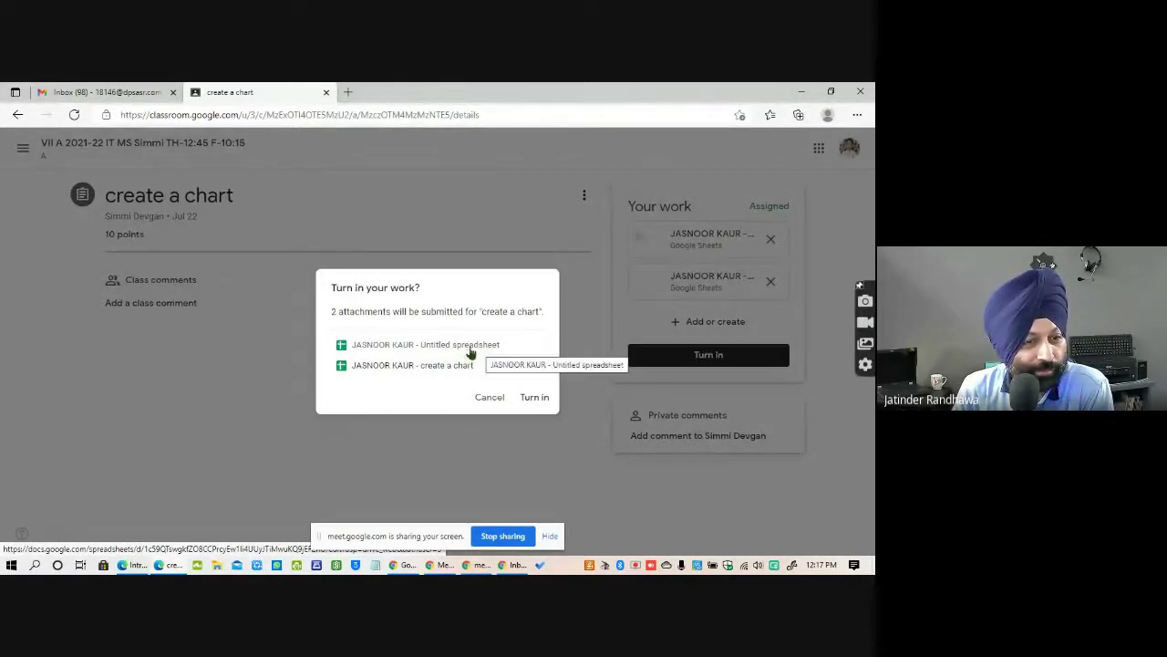
pyautogui.click(490, 396)
pyautogui.click(693, 278)
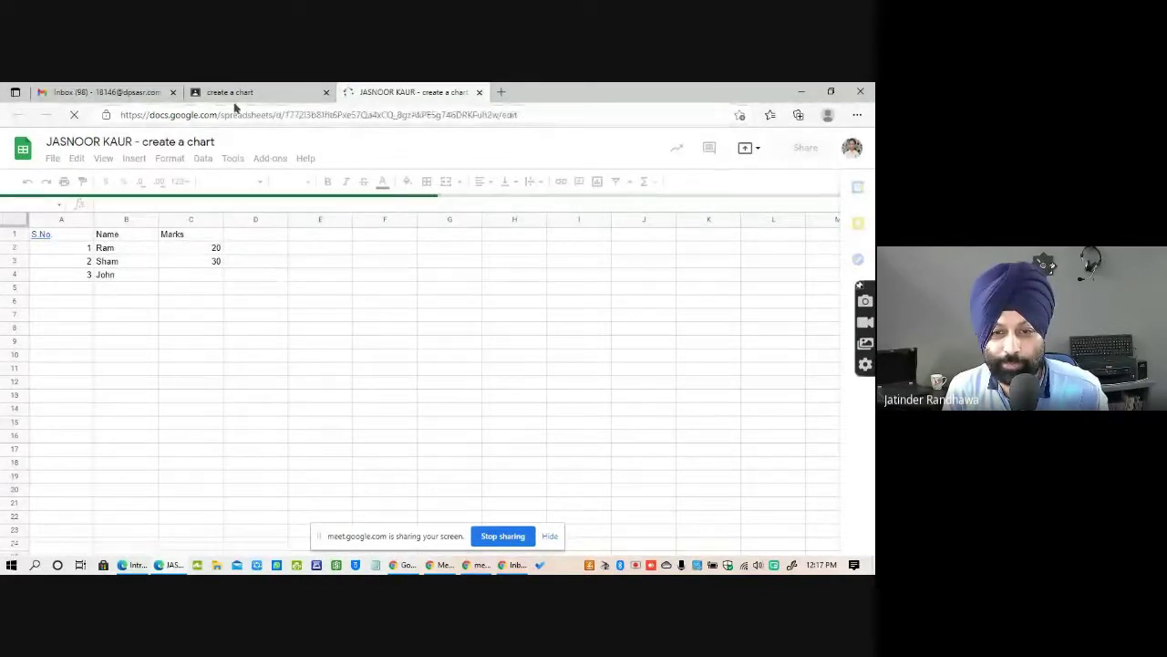
pyautogui.click(274, 98)
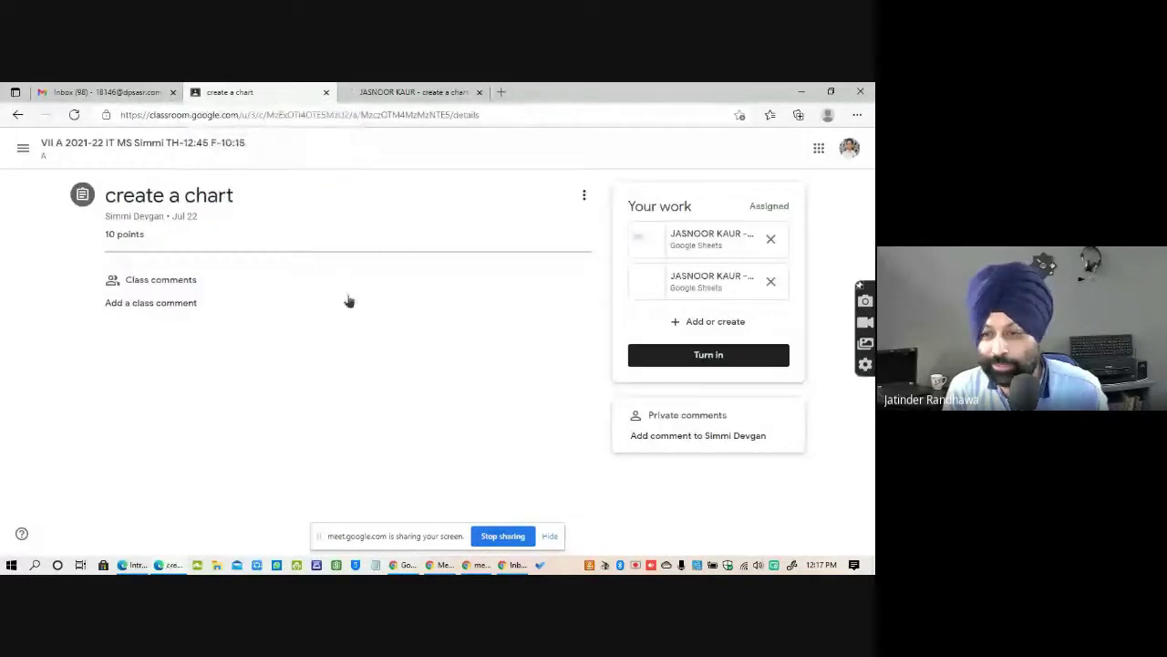
# Open the untitled attachment and replace 'Untitled spreadsheet' in its title with 'New Chart'.
pyautogui.click(697, 239)
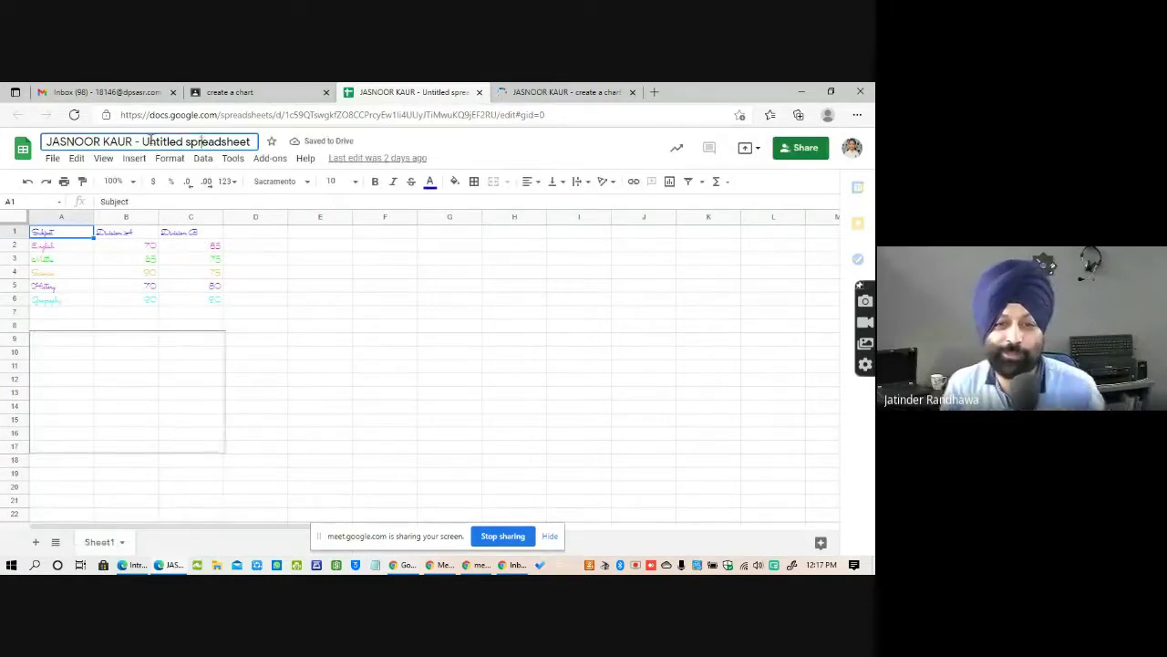
pyautogui.moveTo(146, 141); pyautogui.dragTo(252, 141)
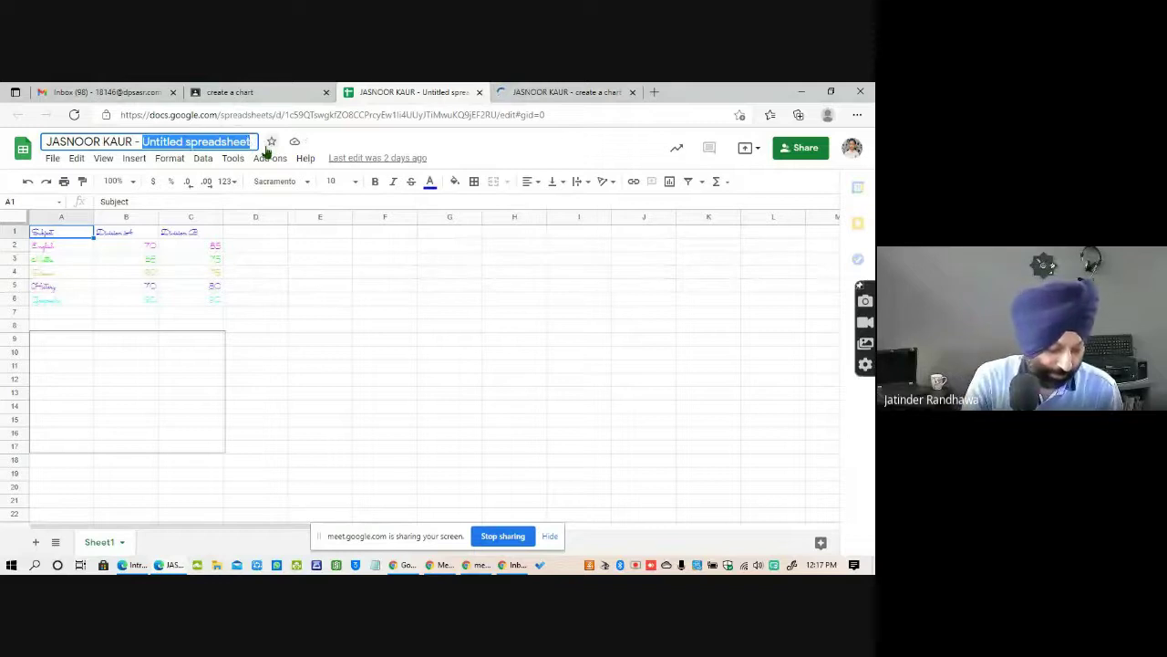
pyautogui.write('New Chart')
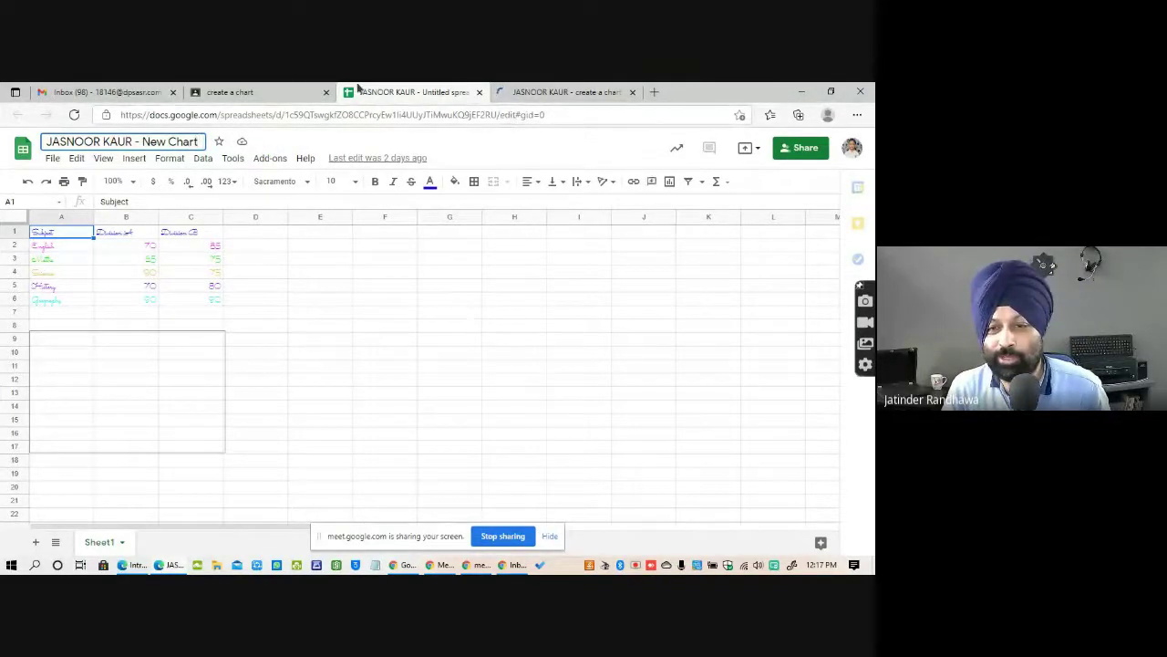
pyautogui.hotkey('ctrl', 'shift', 'Tab')
# Close both spreadsheet tabs, turn in the assignment with both attachments, and switch windows.
pyautogui.click(479, 92)
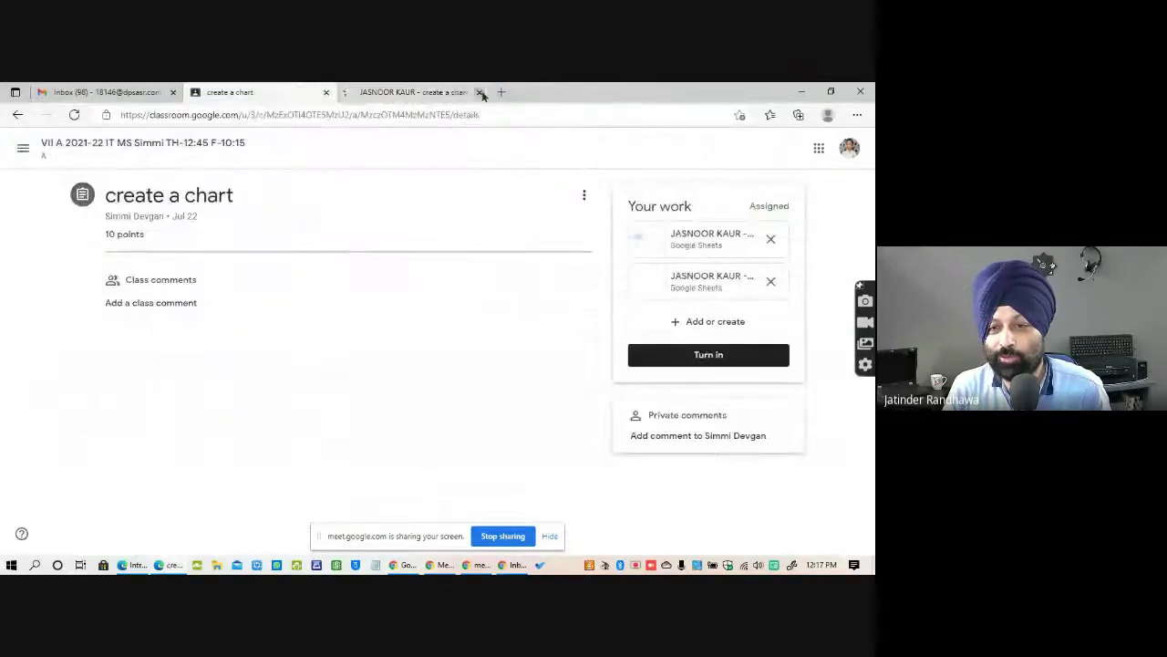
pyautogui.click(479, 92)
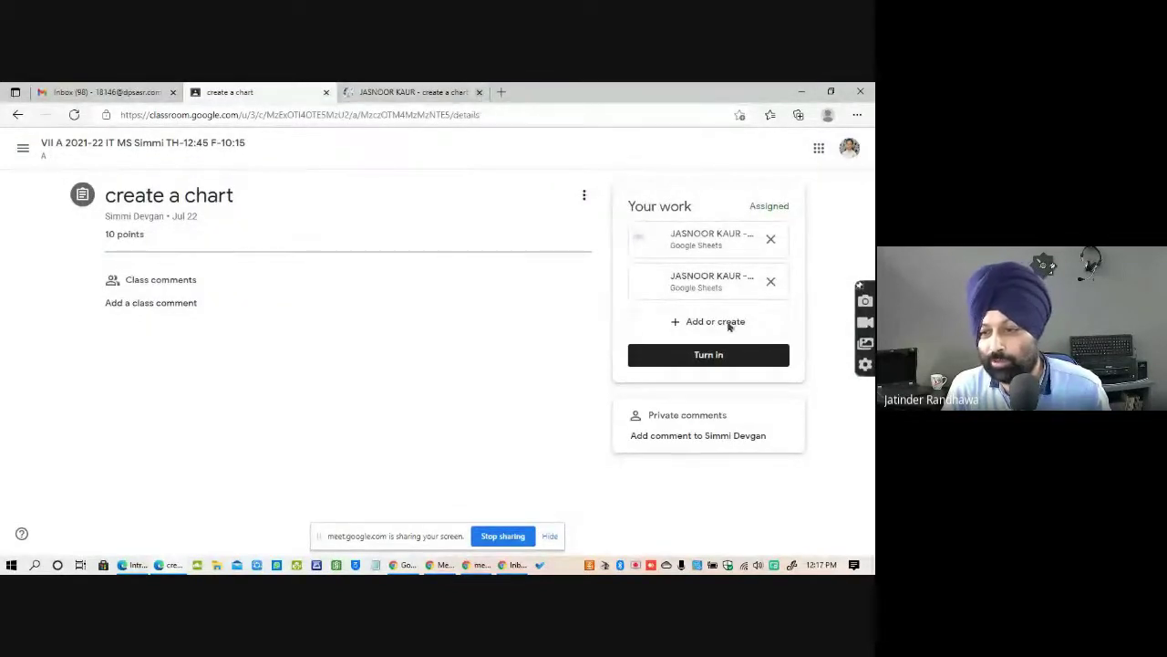
pyautogui.click(709, 356)
pyautogui.click(531, 397)
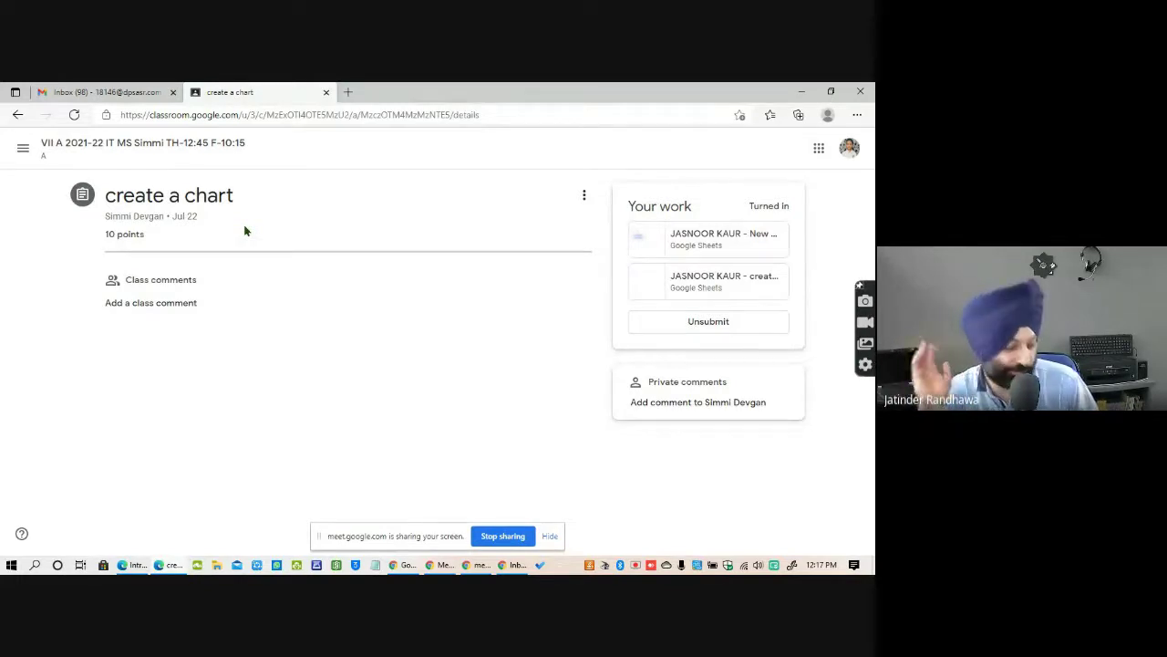
pyautogui.hotkey('alt', 'Tab')
pyautogui.hotkey('alt', 'Tab')
pyautogui.hotkey('alt', 'Tab')
pyautogui.hotkey('alt', 'Tab')
pyautogui.hotkey('alt', 'Tab')
pyautogui.hotkey('alt', 'Tab')
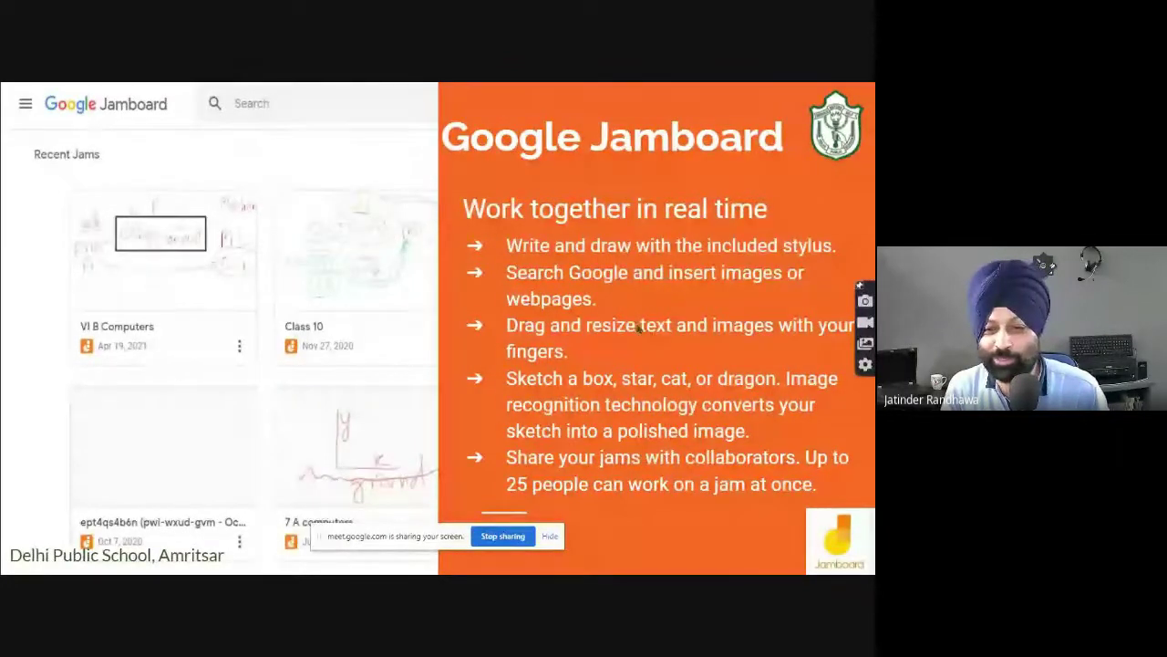
# Close the Classroom assignment tab and launch Jamboard from the Google apps grid.
pyautogui.hotkey('alt', 'Tab')
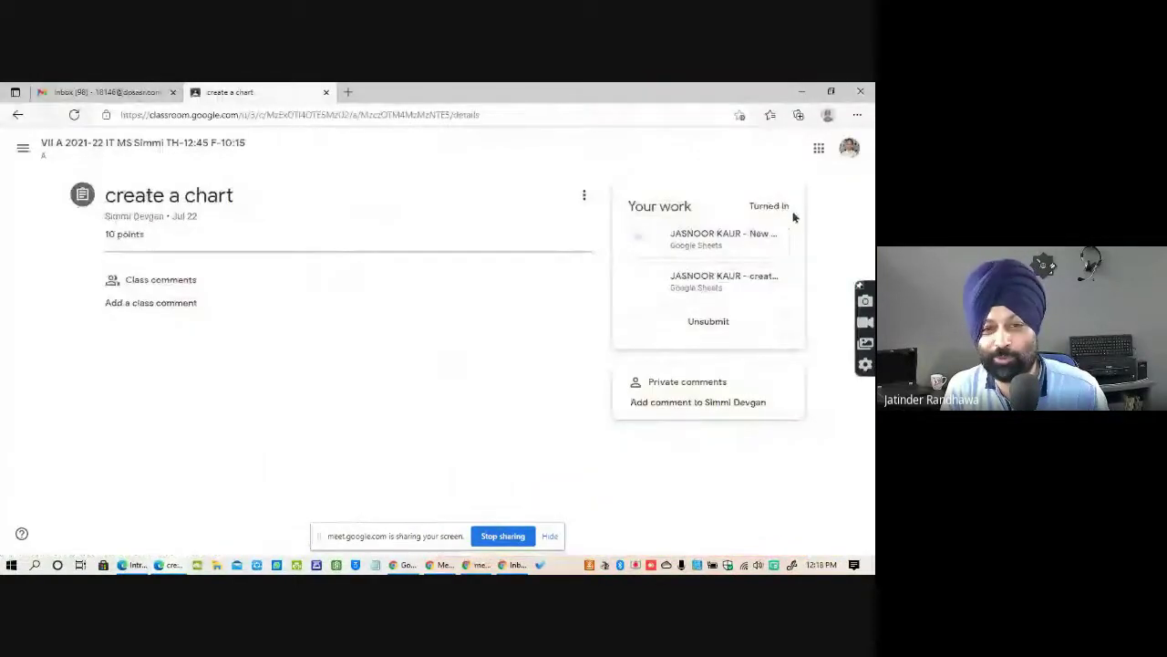
pyautogui.click(326, 92)
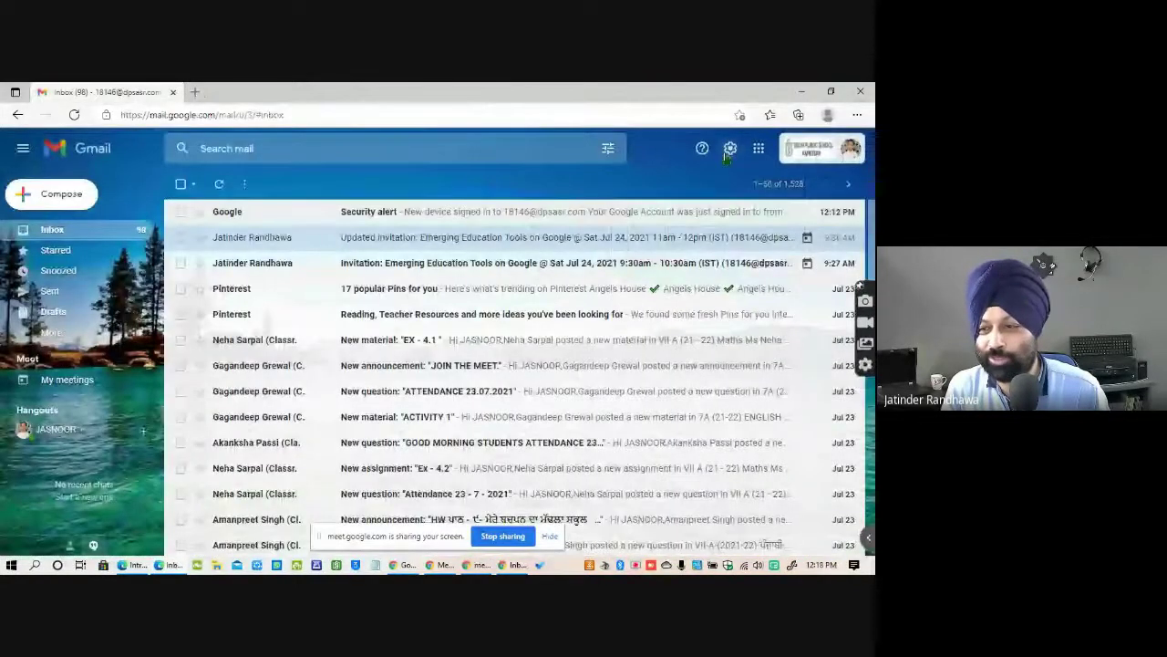
pyautogui.click(758, 150)
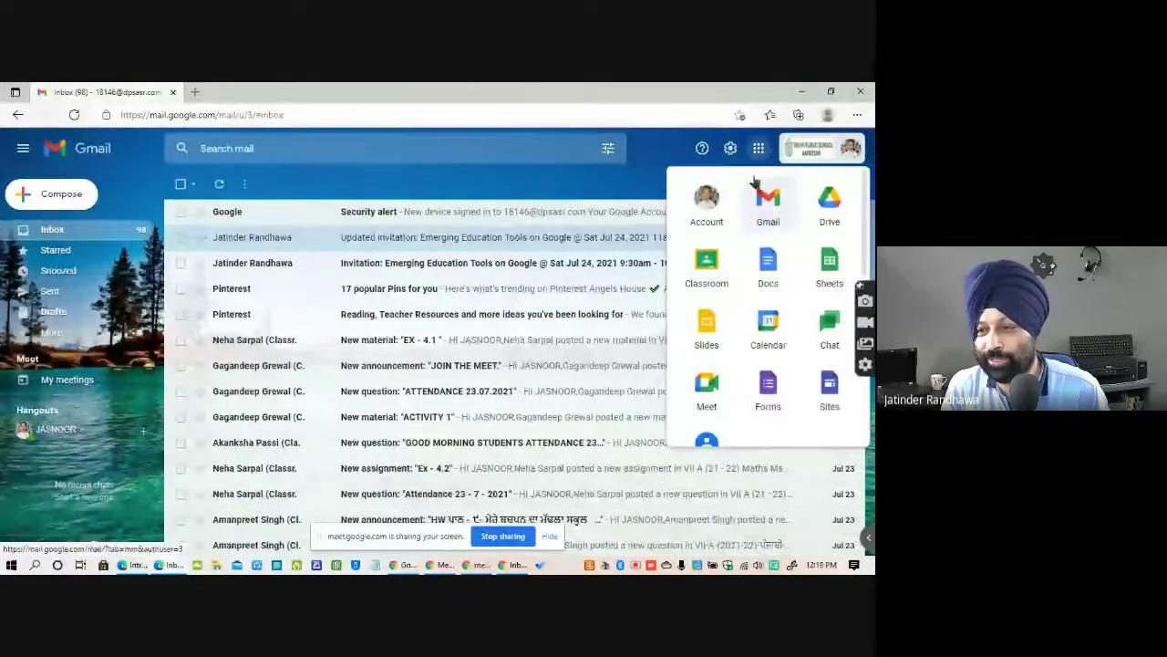
pyautogui.scroll(-5, 799, 402)
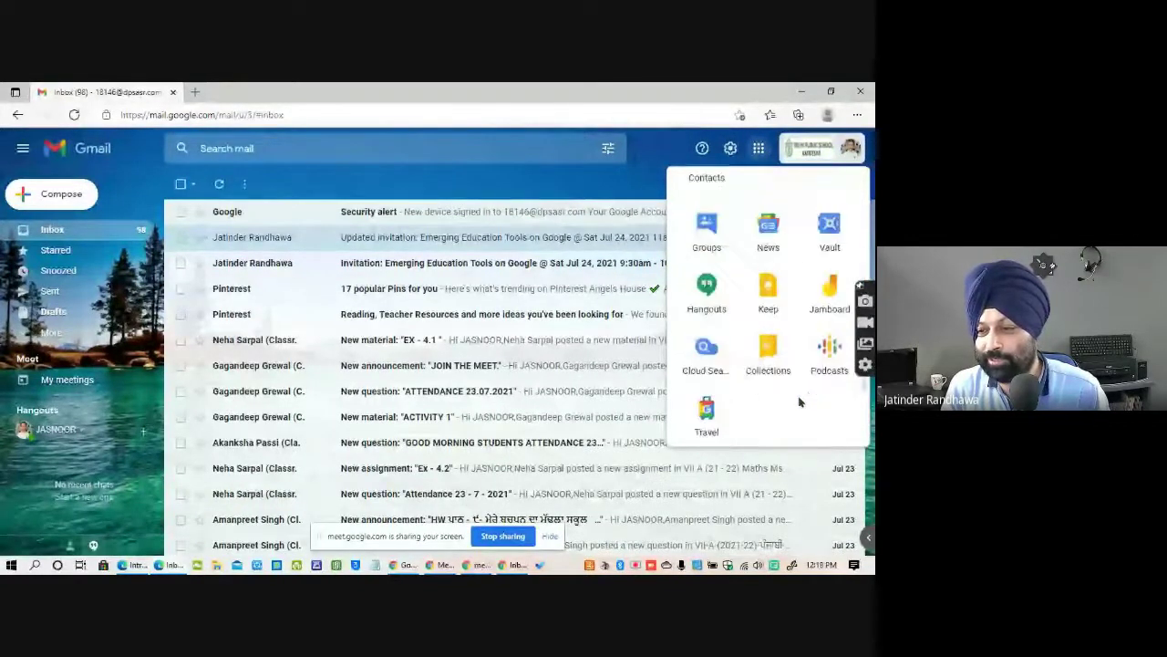
pyautogui.click(830, 290)
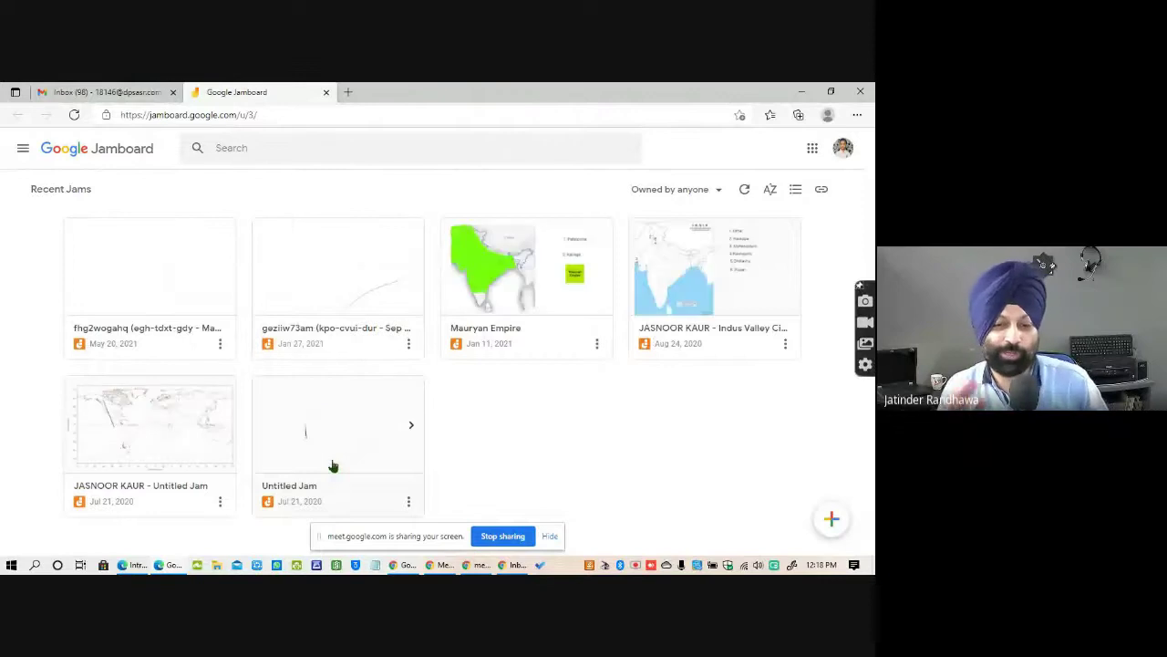
pyautogui.click(333, 466)
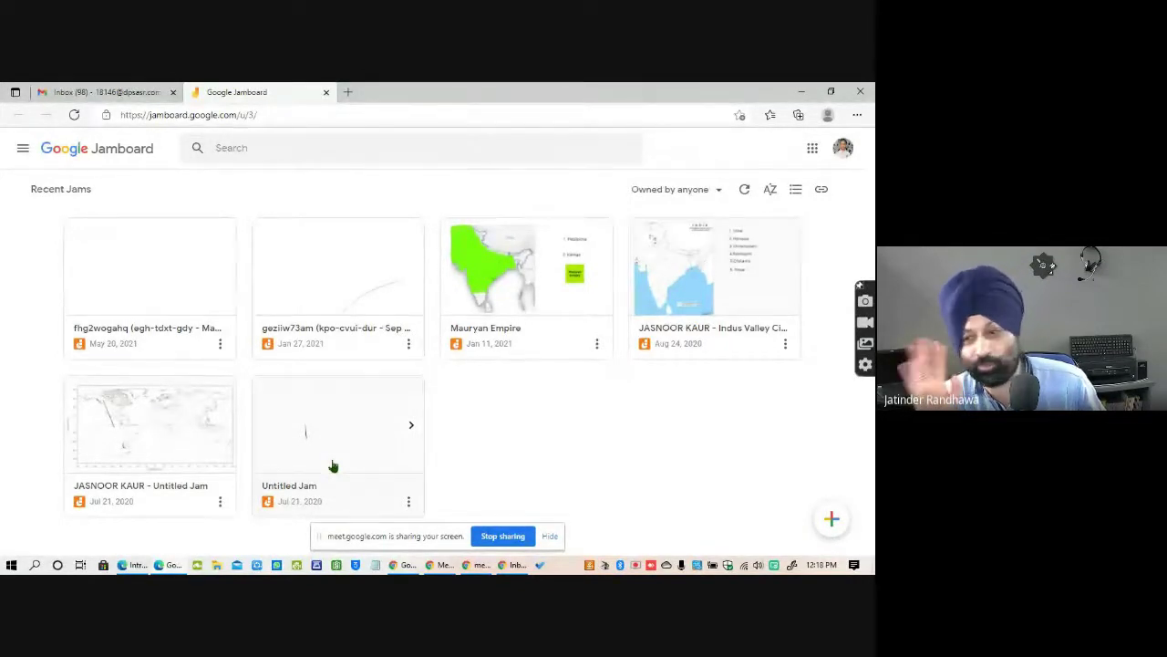
pyautogui.click(702, 189)
pyautogui.click(669, 244)
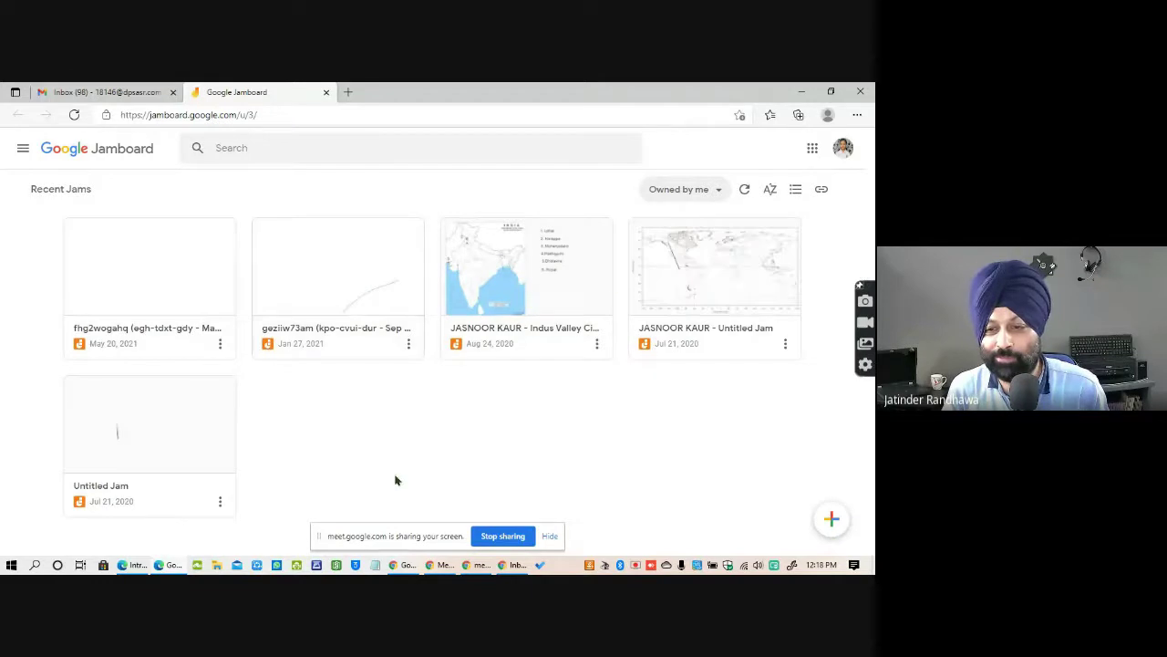
pyautogui.click(703, 190)
pyautogui.click(658, 223)
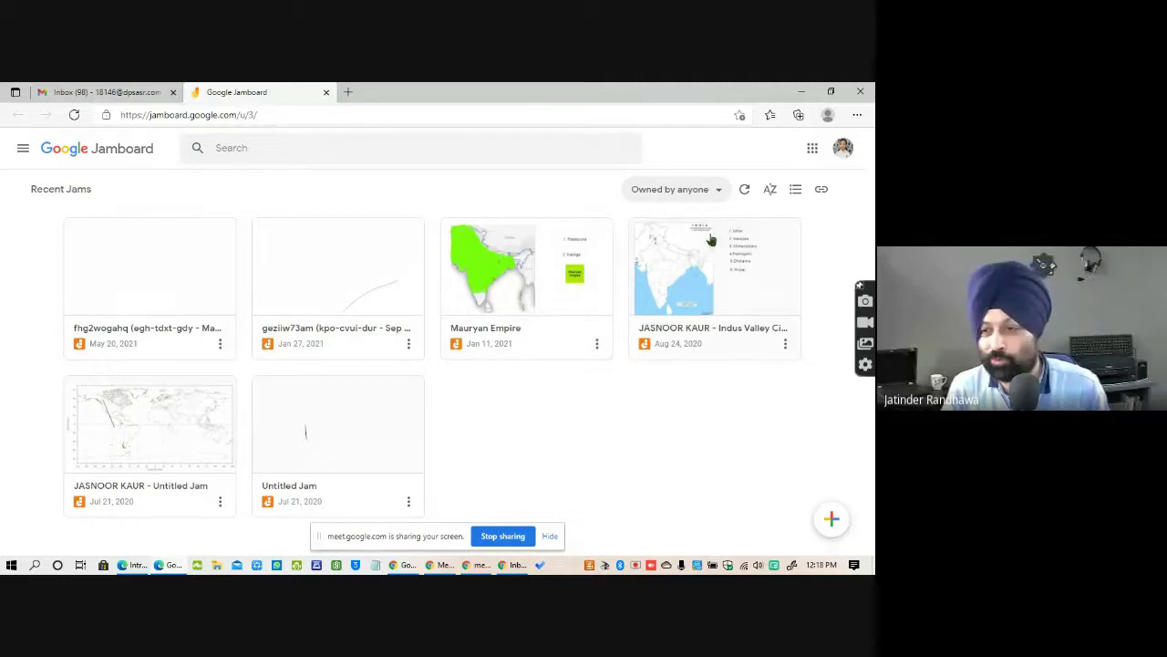
pyautogui.click(831, 519)
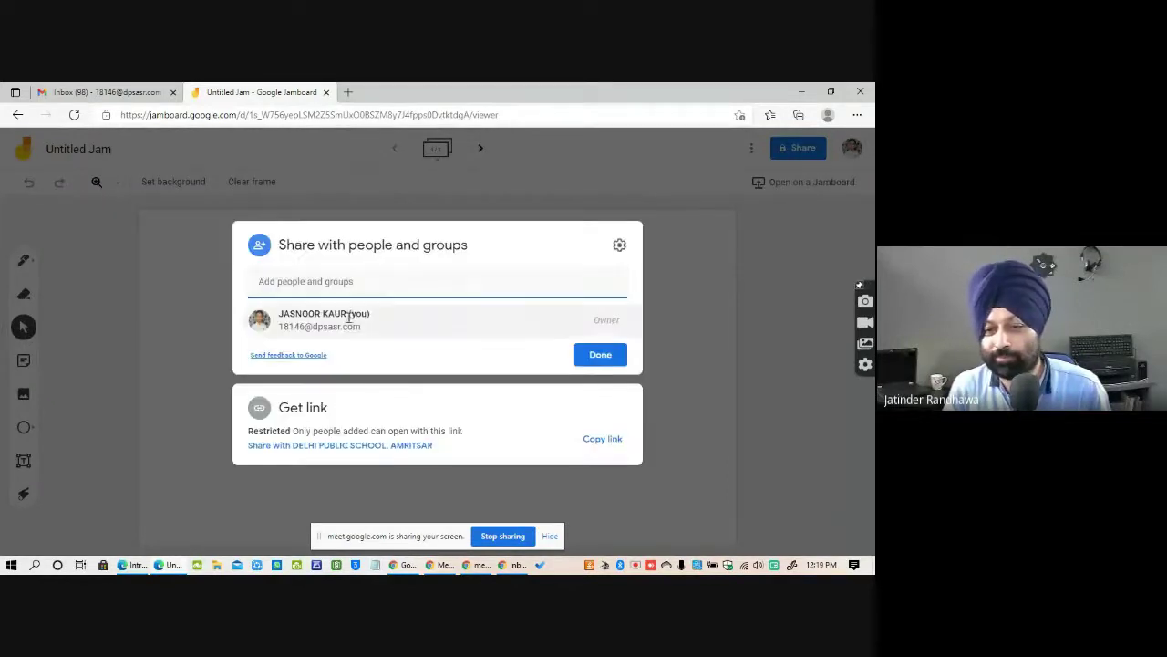
# Add a student as a collaborator by entering their name and picking the suggestion.
pyautogui.write('rehan')
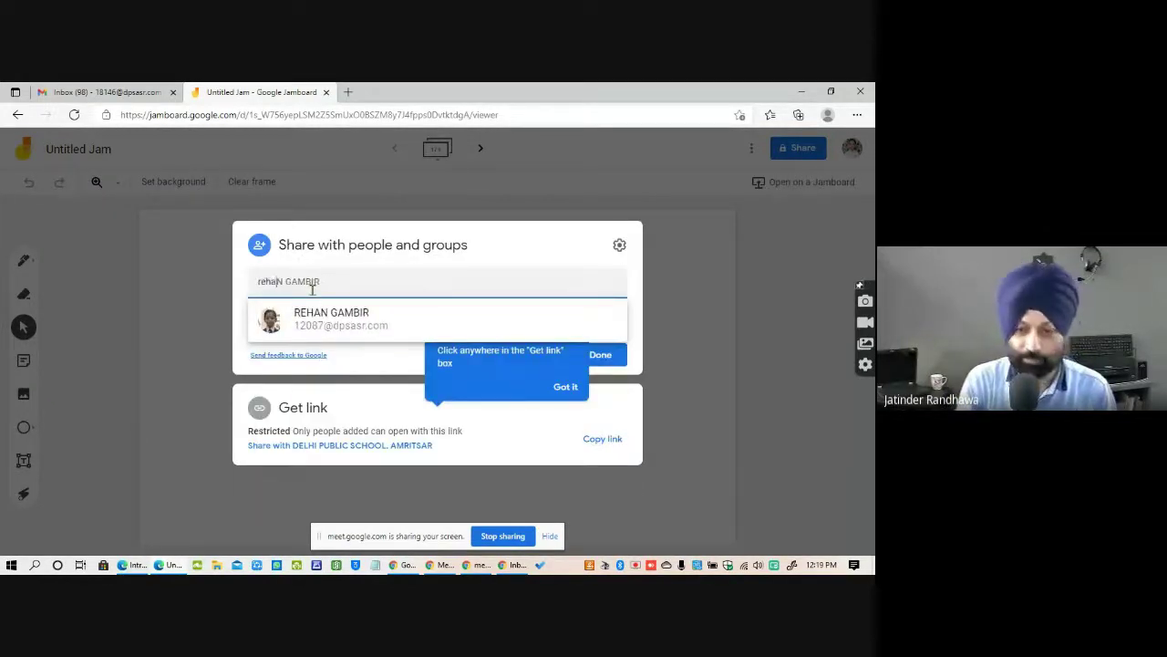
pyautogui.click(331, 319)
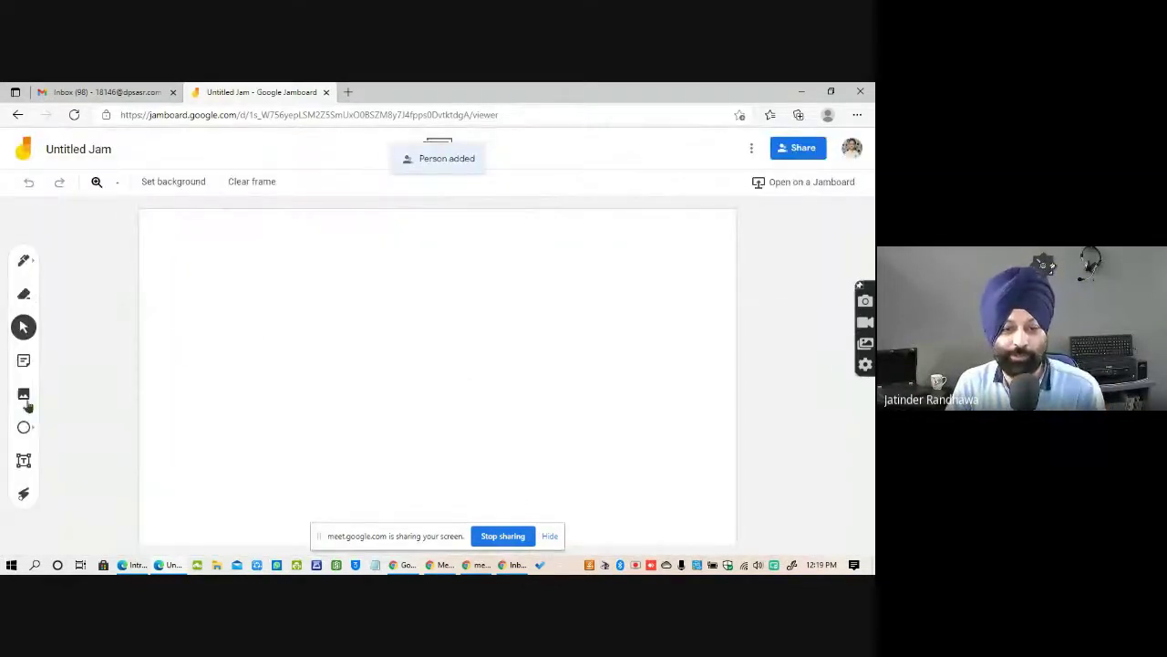
# Draw a square head in the lower middle of the page with the Shape tool.
pyautogui.click(27, 428)
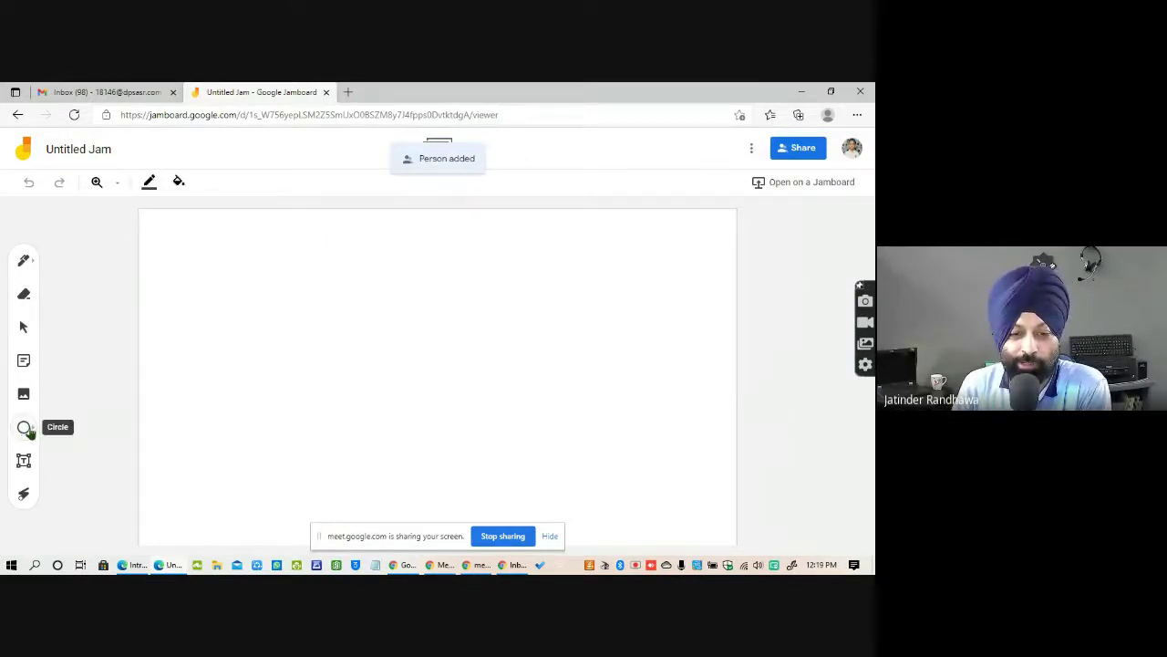
pyautogui.click(27, 428)
pyautogui.click(91, 427)
pyautogui.moveTo(330, 354)
pyautogui.mouseDown()
pyautogui.moveTo(331, 411)
pyautogui.moveTo(490, 474)
pyautogui.moveTo(472, 492)
pyautogui.mouseUp()
pyautogui.click(32, 433)
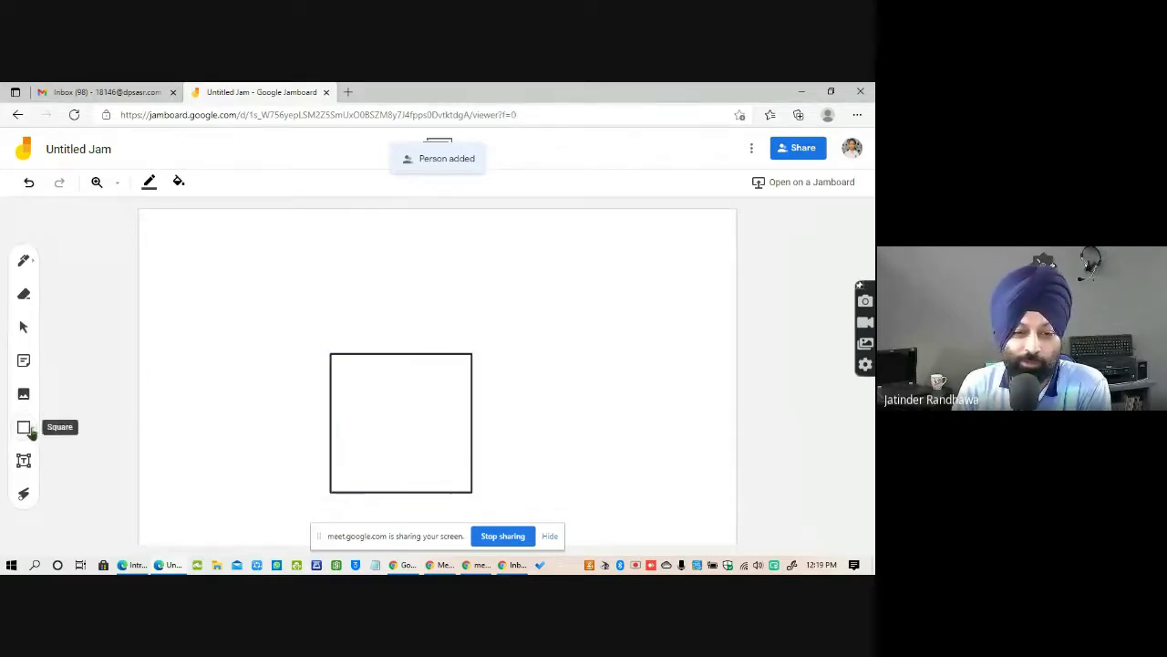
# Draw a tall triangle hat sitting on top of the square.
pyautogui.click(27, 428)
pyautogui.click(121, 427)
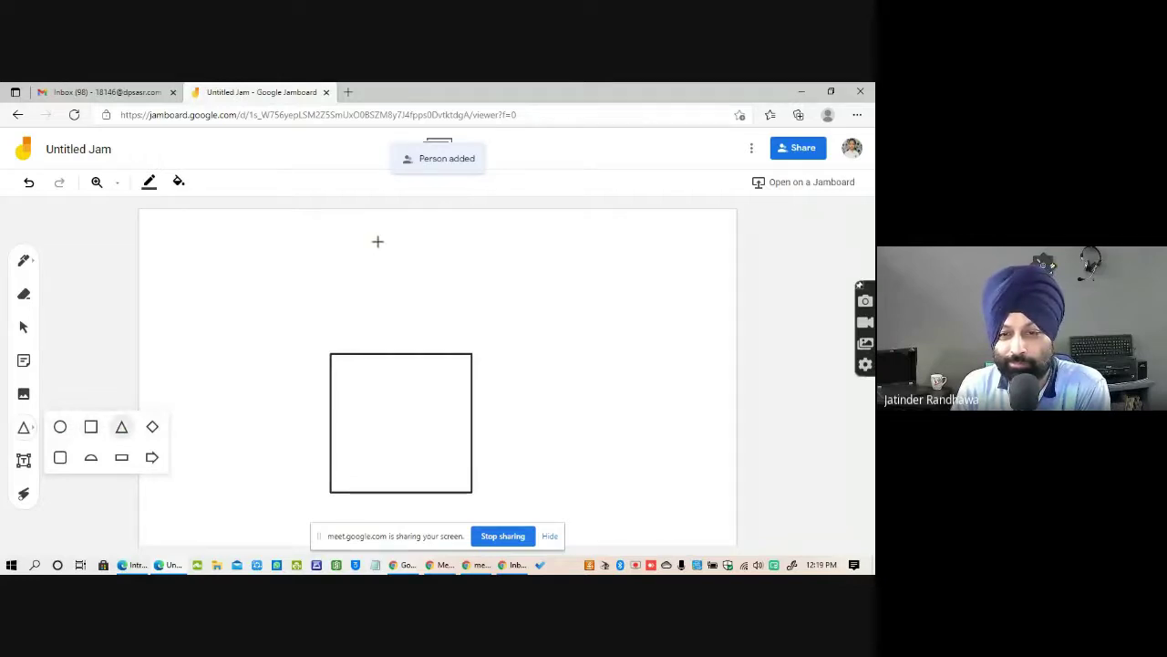
pyautogui.moveTo(361, 229); pyautogui.dragTo(433, 354)
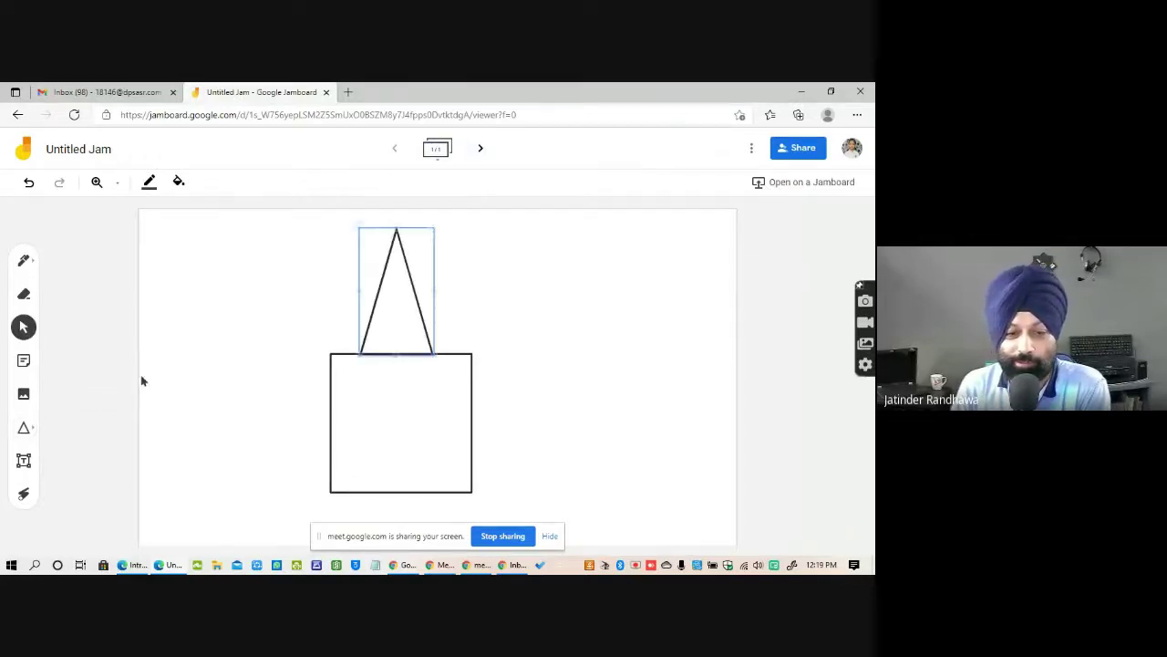
pyautogui.click(33, 428)
# Draw two circle eyes, left and right, inside the square.
pyautogui.click(33, 434)
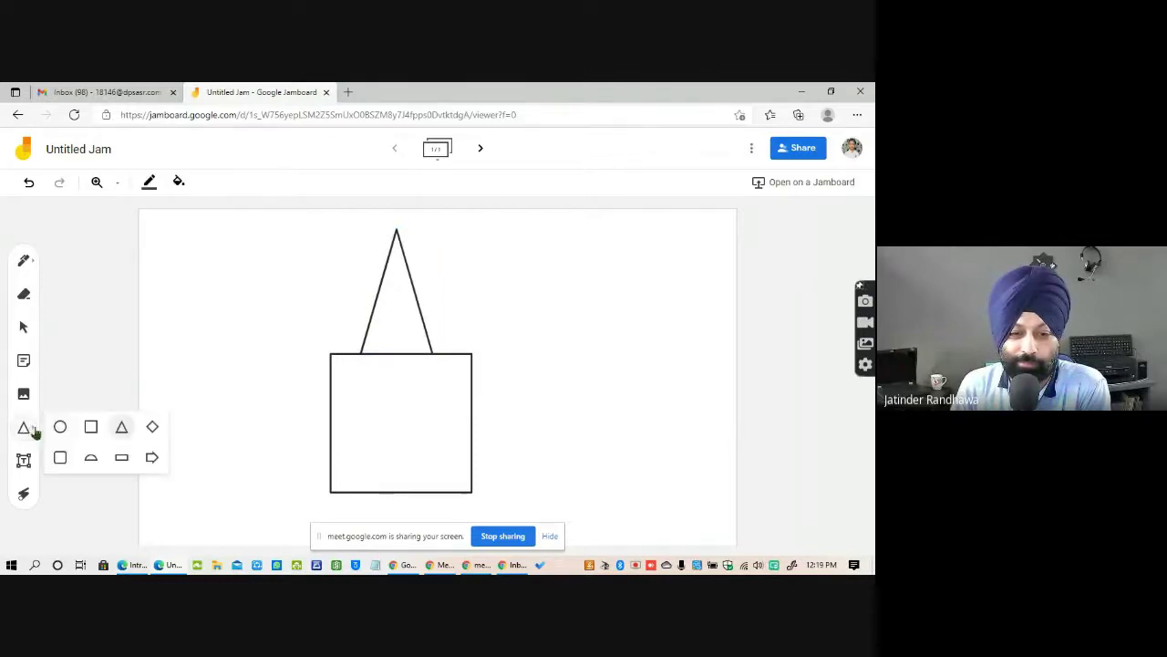
pyautogui.click(60, 427)
pyautogui.moveTo(344, 378); pyautogui.dragTo(382, 414)
pyautogui.click(27, 428)
pyautogui.click(31, 430)
pyautogui.click(60, 427)
pyautogui.moveTo(414, 384); pyautogui.dragTo(453, 417)
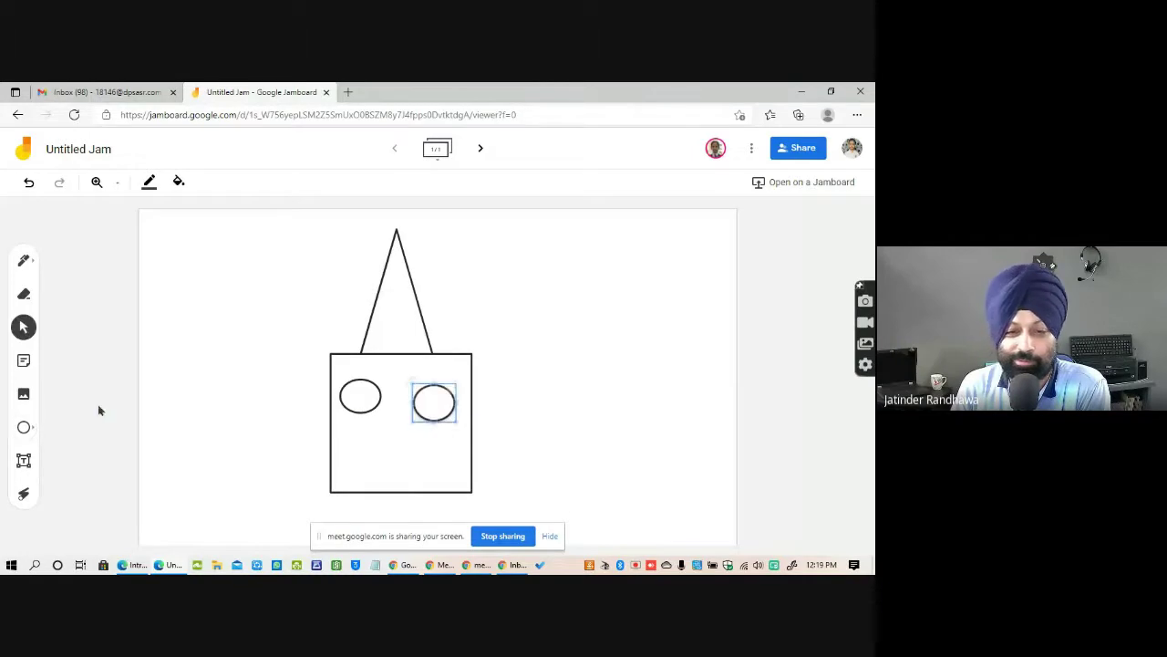
pyautogui.click(25, 428)
# Draw a semicircle mouth at the bottom of the square.
pyautogui.click(24, 434)
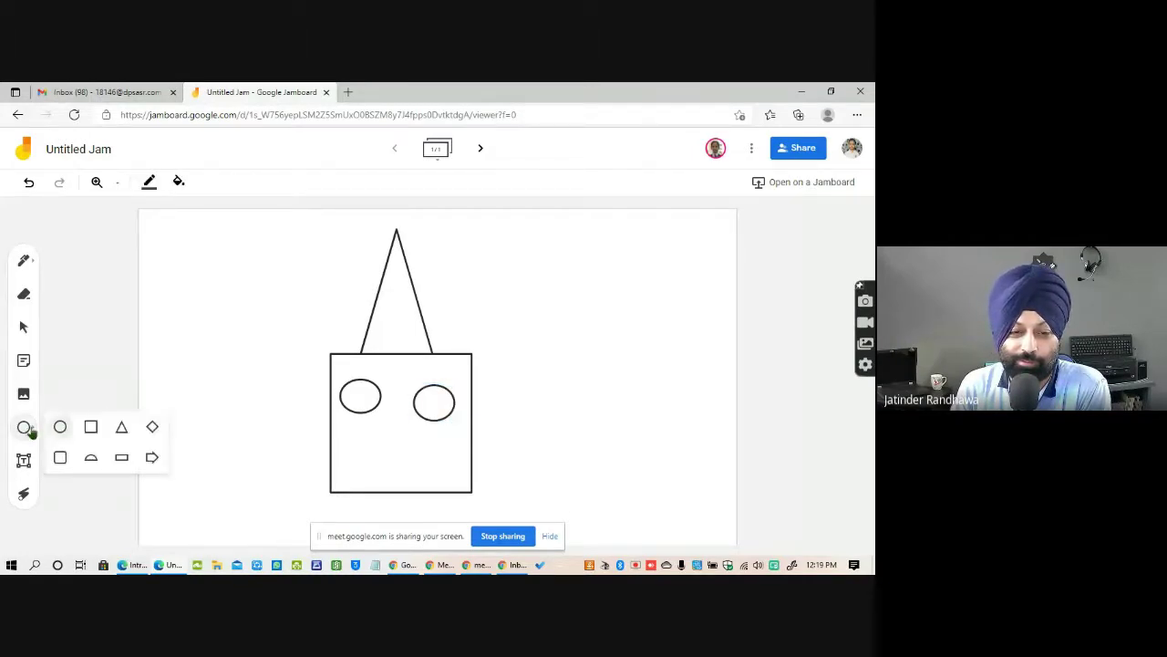
pyautogui.click(91, 458)
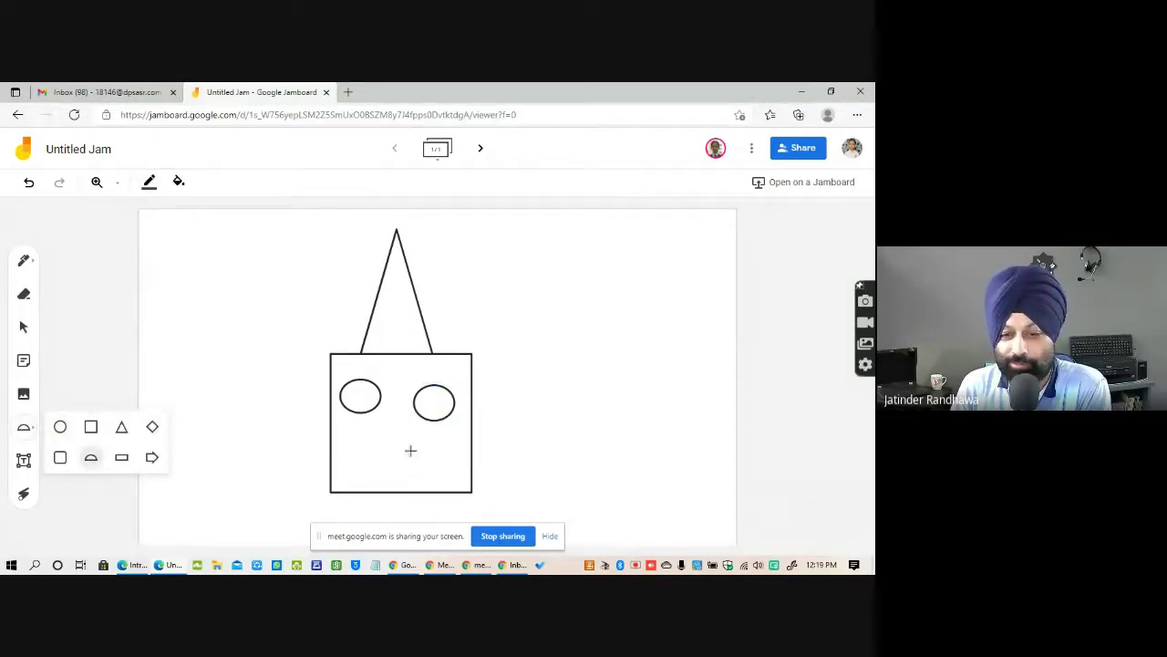
pyautogui.moveTo(367, 450); pyautogui.dragTo(429, 490)
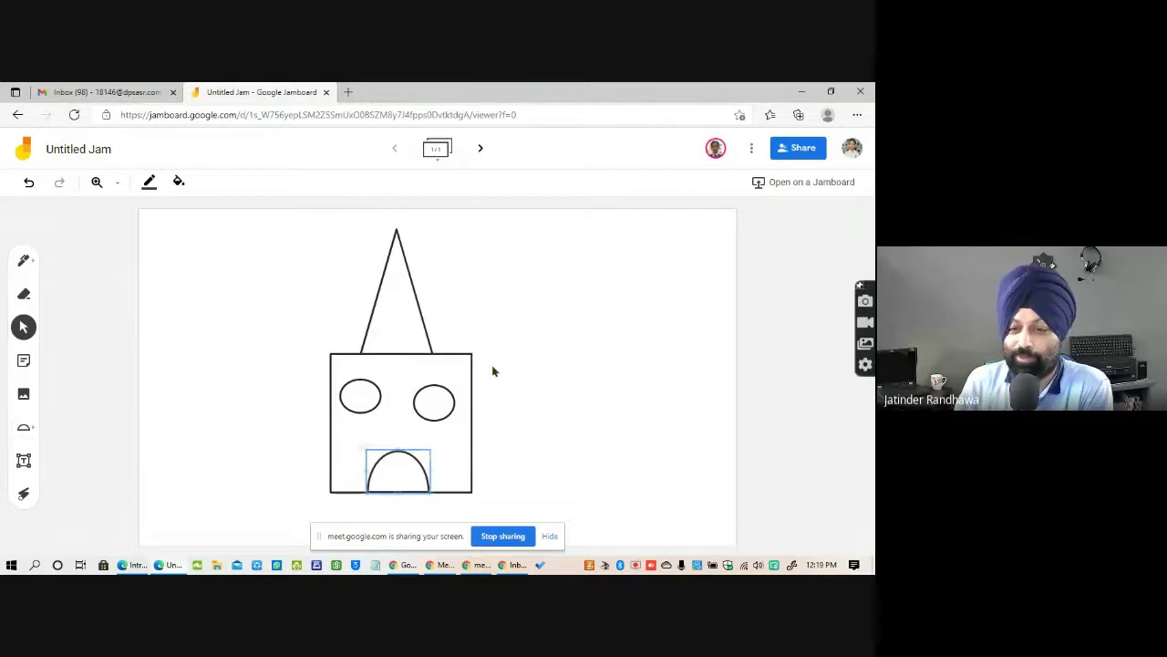
pyautogui.click(574, 403)
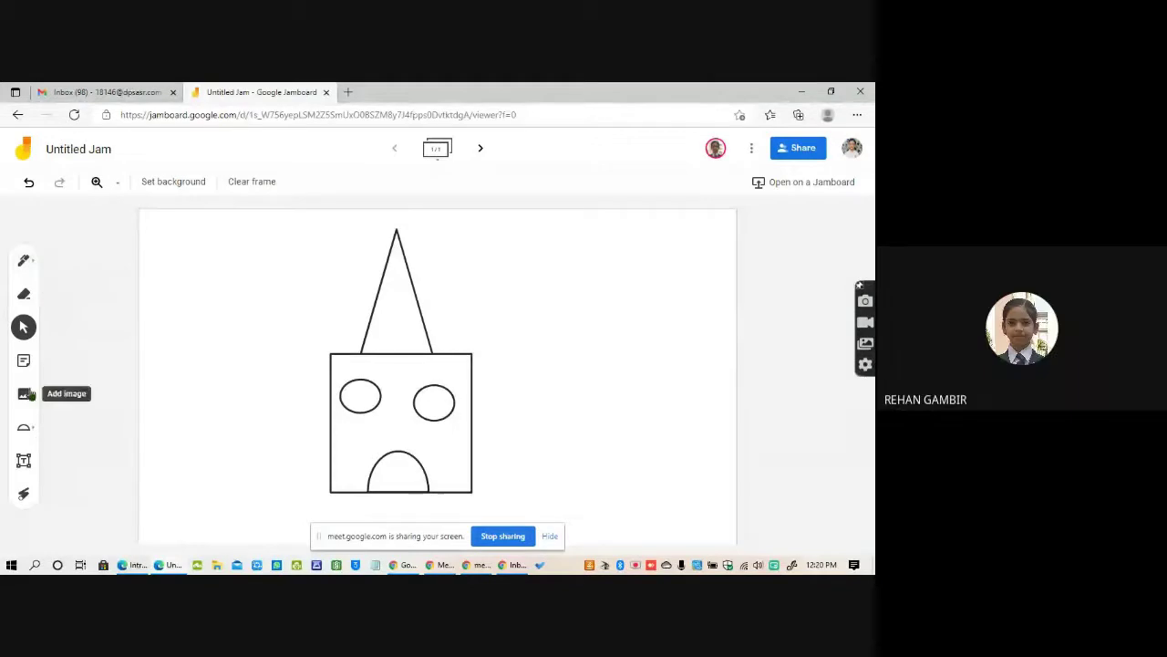
# Pick a cyan pen and scribble inside the triangle hat, both eyes and the mouth.
pyautogui.click(26, 263)
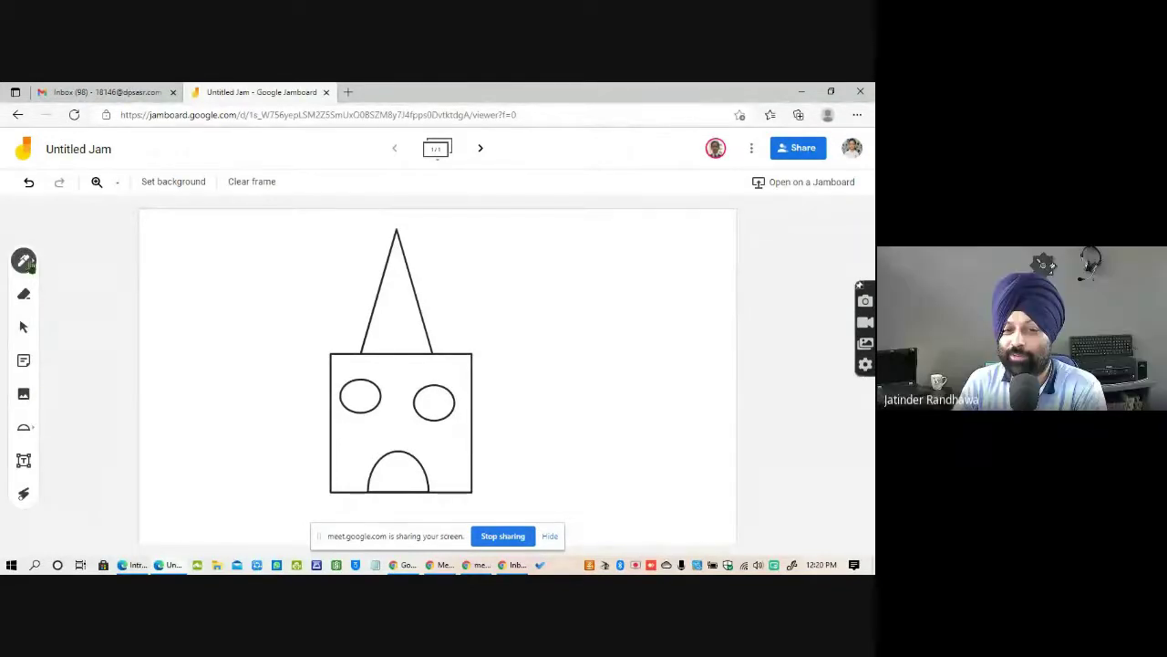
pyautogui.click(29, 262)
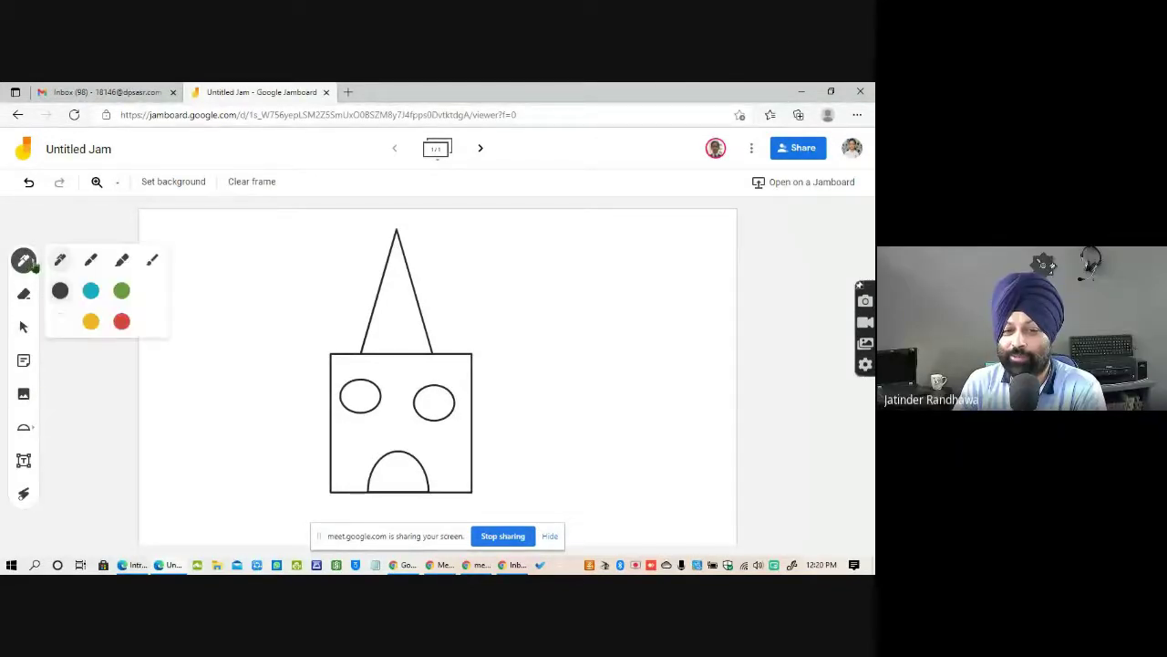
pyautogui.click(91, 293)
pyautogui.moveTo(396, 243)
pyautogui.mouseDown()
pyautogui.moveTo(378, 325)
pyautogui.moveTo(412, 274)
pyautogui.moveTo(373, 331)
pyautogui.moveTo(407, 334)
pyautogui.mouseUp()
pyautogui.moveTo(353, 390); pyautogui.dragTo(362, 394)
pyautogui.moveTo(434, 396)
pyautogui.mouseDown()
pyautogui.moveTo(443, 399)
pyautogui.moveTo(429, 401)
pyautogui.mouseUp()
pyautogui.moveTo(388, 483)
pyautogui.mouseDown()
pyautogui.moveTo(392, 470)
pyautogui.moveTo(413, 481)
pyautogui.moveTo(388, 471)
pyautogui.moveTo(406, 474)
pyautogui.mouseUp()
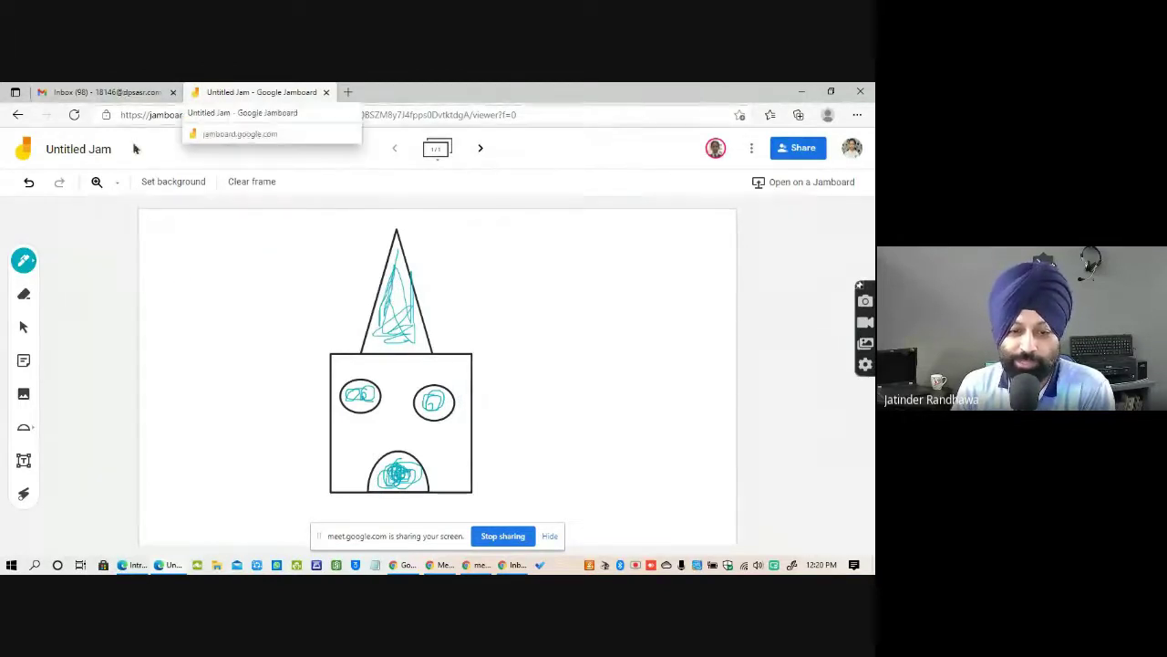
# Point out the hat, face and mouth with laser pointer strokes.
pyautogui.click(25, 495)
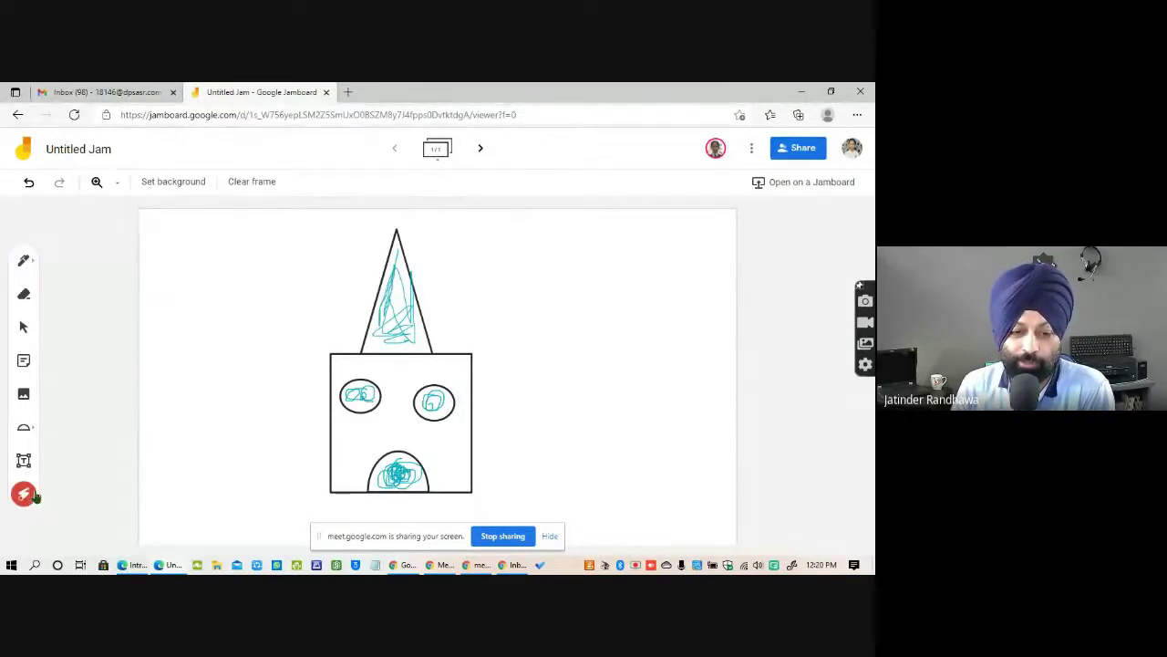
pyautogui.moveTo(392, 251)
pyautogui.mouseDown()
pyautogui.moveTo(383, 319)
pyautogui.moveTo(392, 246)
pyautogui.moveTo(397, 347)
pyautogui.moveTo(399, 297)
pyautogui.mouseUp()
pyautogui.moveTo(191, 285); pyautogui.dragTo(565, 282)
pyautogui.moveTo(251, 448); pyautogui.dragTo(529, 289)
pyautogui.moveTo(377, 284); pyautogui.dragTo(508, 227)
pyautogui.moveTo(392, 447); pyautogui.dragTo(563, 365)
pyautogui.moveTo(544, 460)
pyautogui.mouseDown()
pyautogui.moveTo(563, 489)
pyautogui.moveTo(647, 411)
pyautogui.mouseUp()
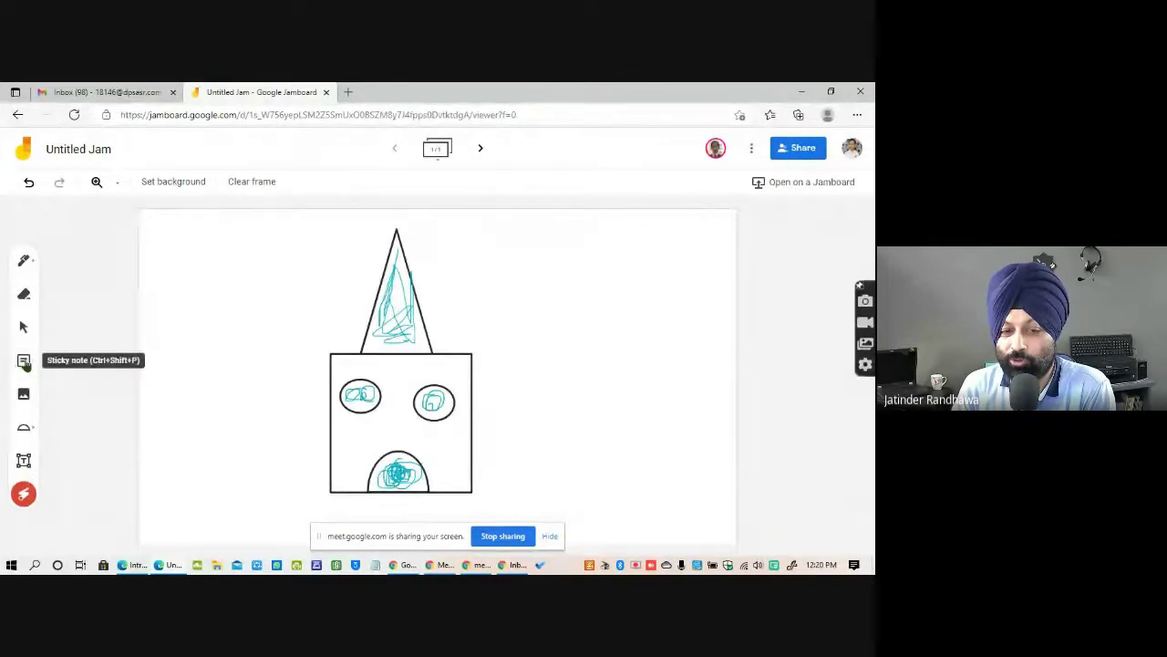
# Discard an empty sticky note and switch back to the presentation window.
pyautogui.click(25, 362)
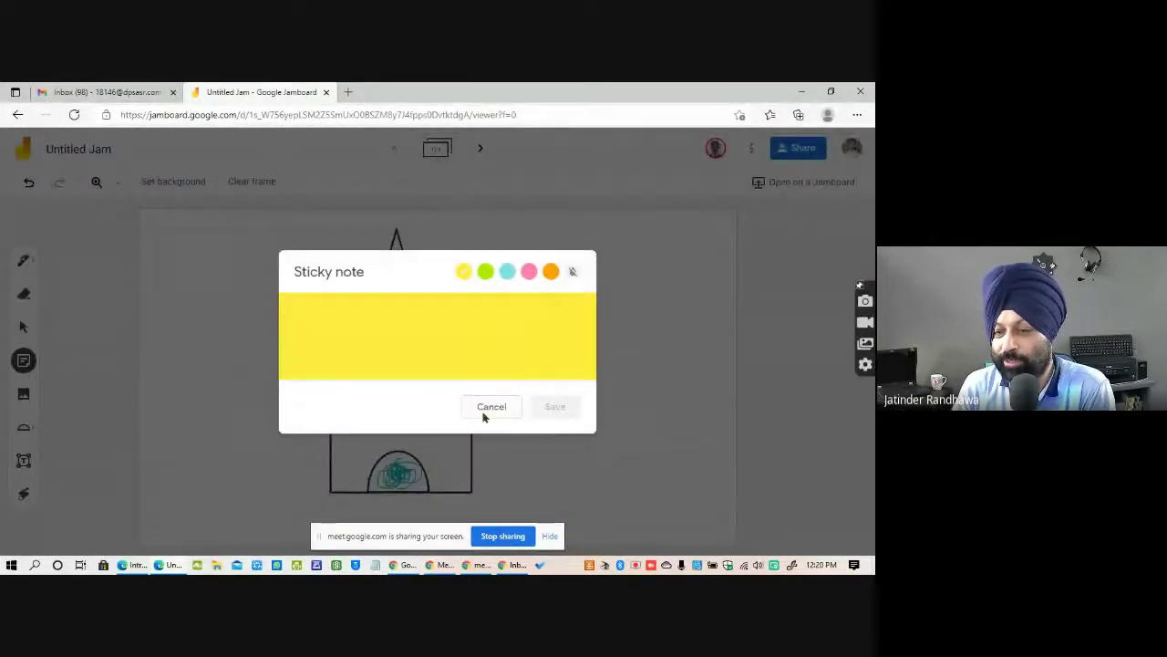
pyautogui.click(488, 408)
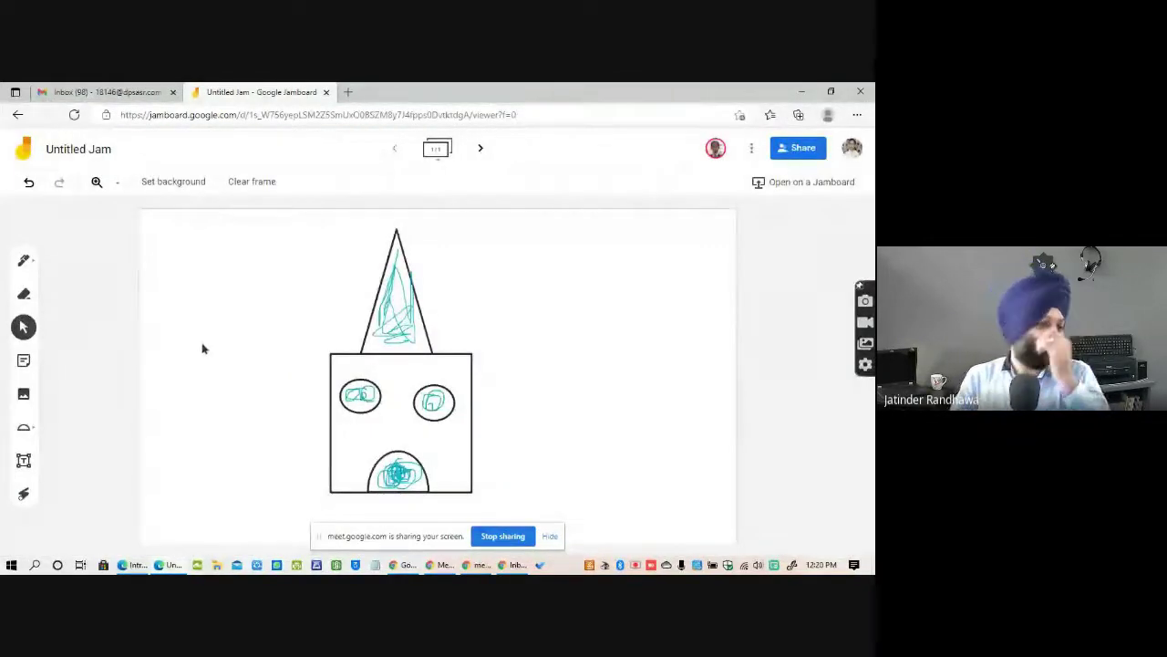
pyautogui.hotkey('alt', 'Tab')
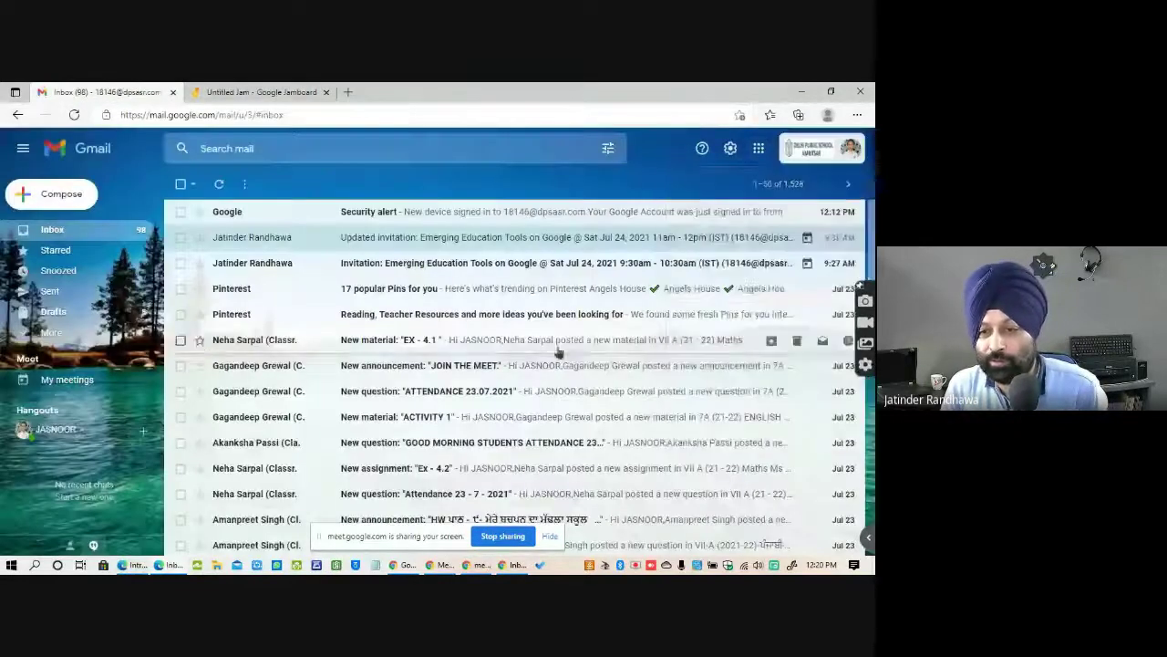
pyautogui.hotkey('alt', 'Tab')
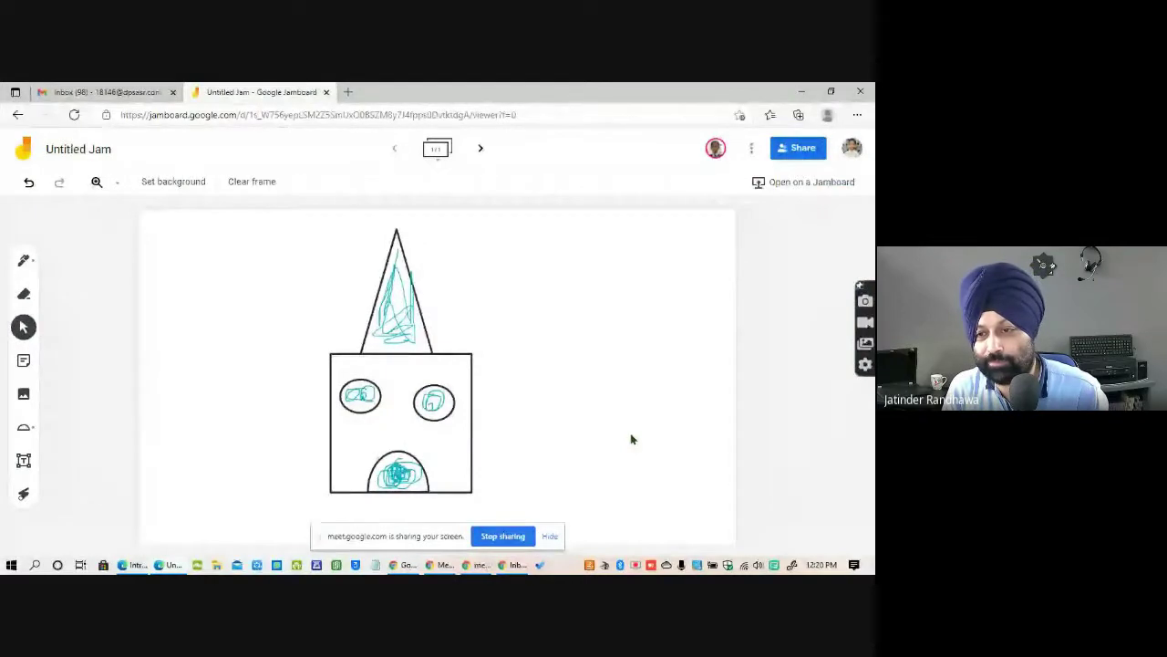
pyautogui.hotkey('alt', 'Tab')
pyautogui.hotkey('alt', 'Tab')
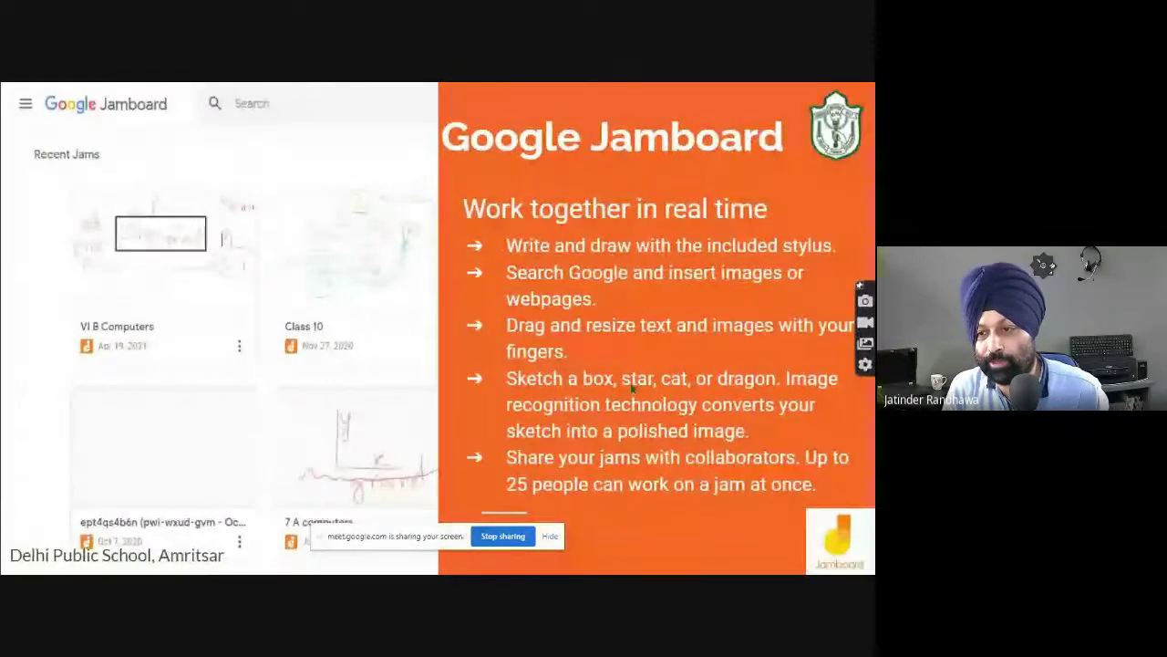
# Advance the presentation from the Jamboard slide to the Google Keep slide.
pyautogui.press('Right')
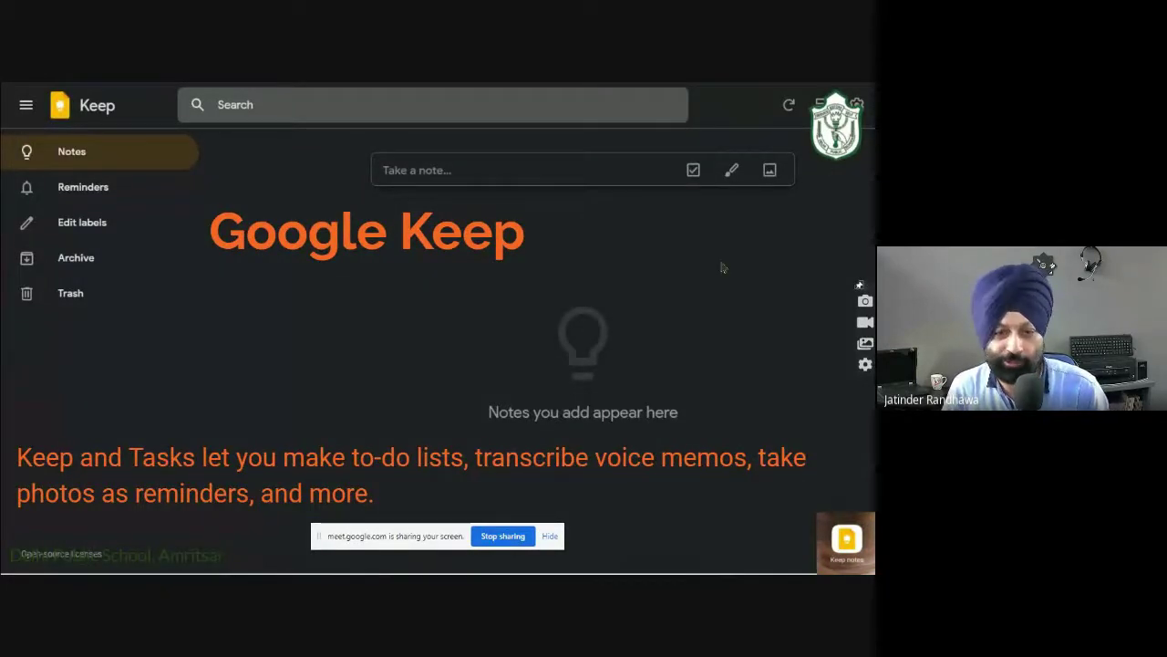
pyautogui.hotkey('alt', 'Tab')
pyautogui.hotkey('alt', 'Tab')
pyautogui.hotkey('alt', 'Tab')
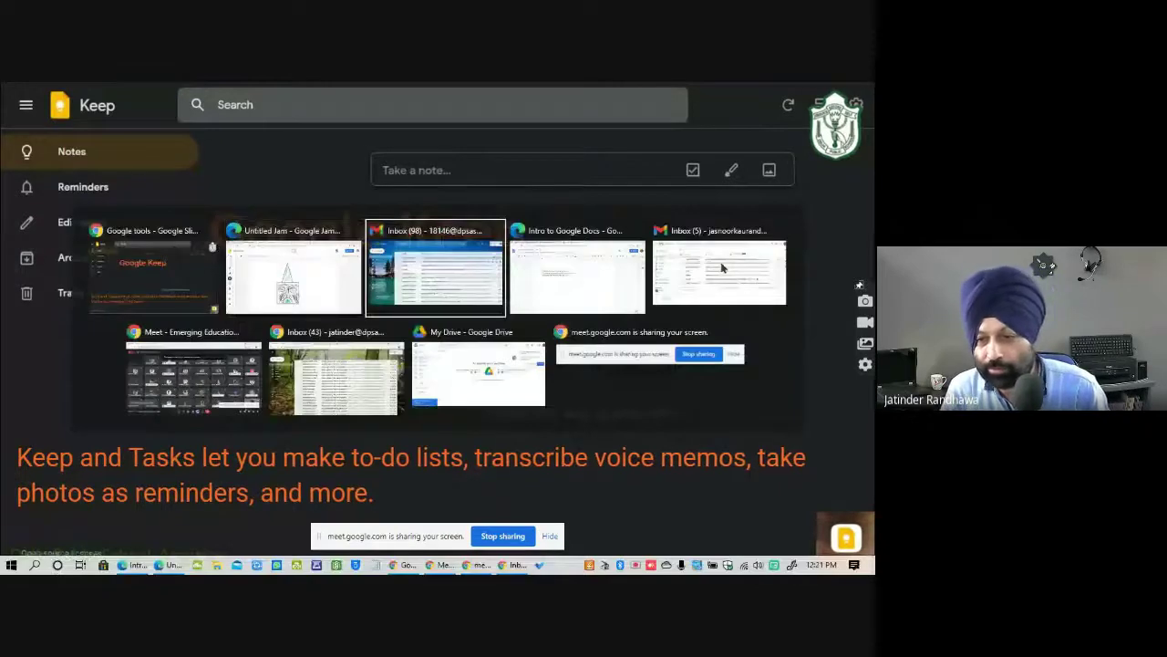
# From the Gmail inbox, launch Google Keep via the apps grid and open the JSR Time Table 21 22 note.
pyautogui.hotkey('alt', 'Tab')
pyautogui.hotkey('alt', 'Tab')
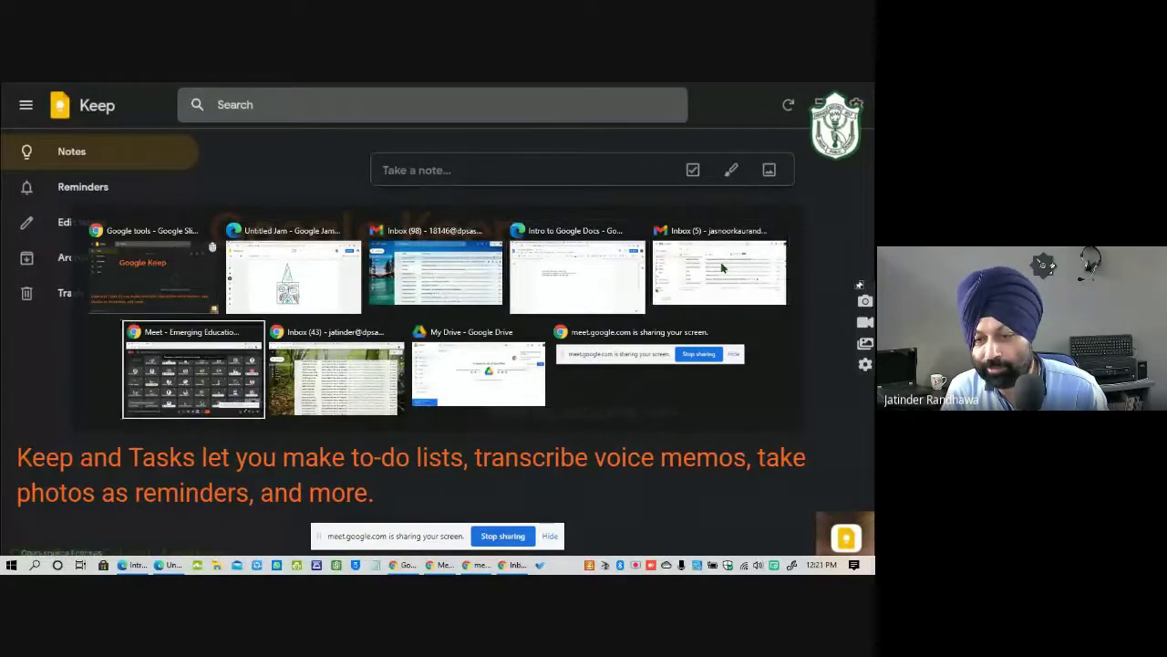
pyautogui.hotkey('alt', 'Tab')
pyautogui.click(758, 147)
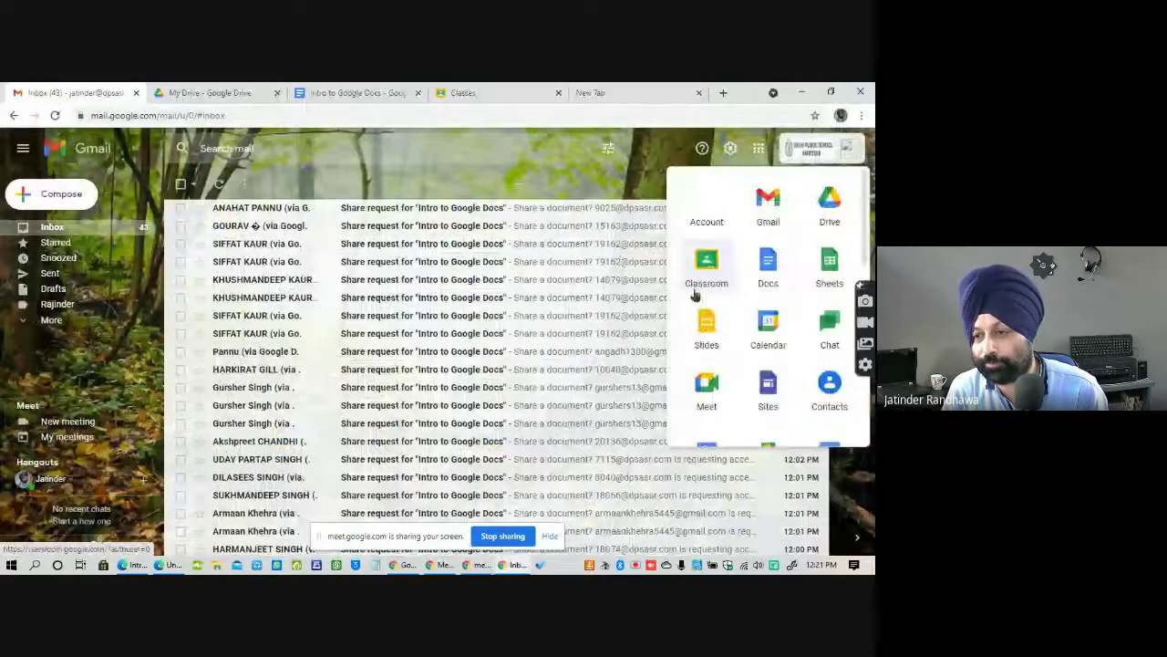
pyautogui.scroll(-3, 758, 390)
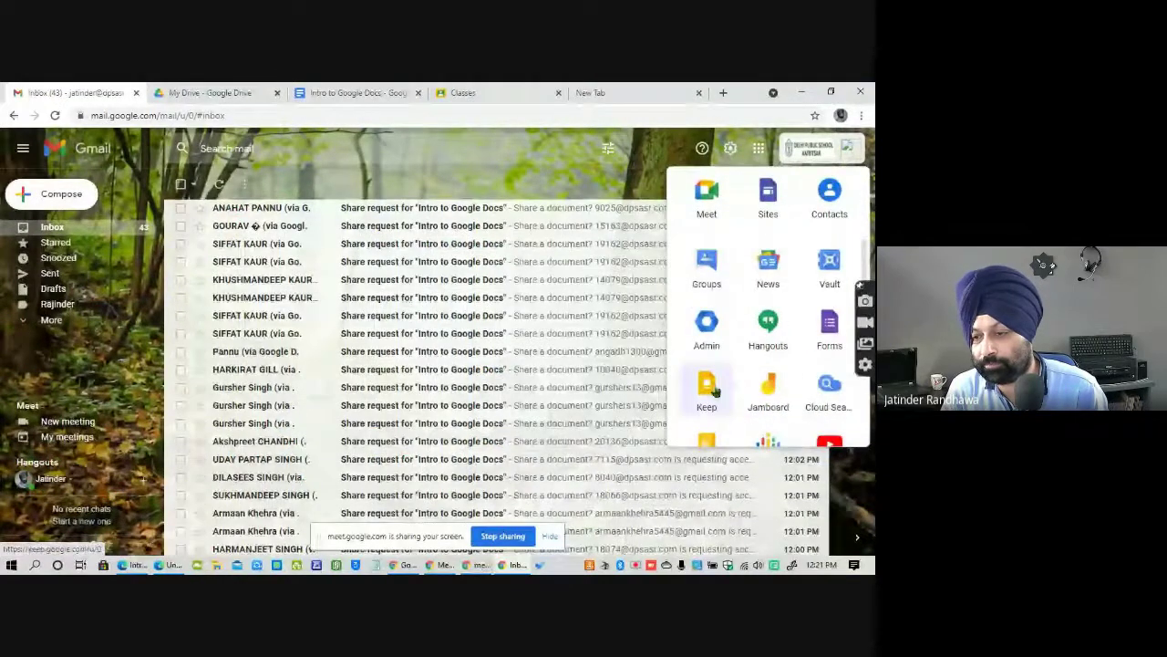
pyautogui.click(705, 388)
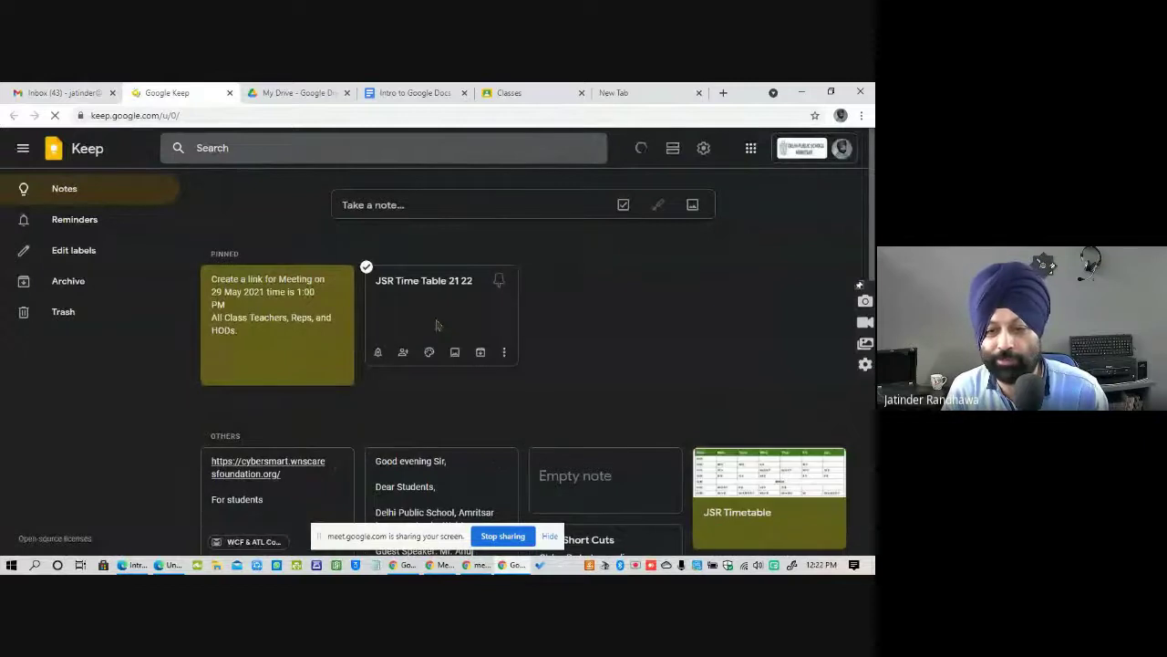
pyautogui.click(434, 326)
# View and close the JSR Time Table 21 22 note, then start a new checklist note.
pyautogui.click(444, 372)
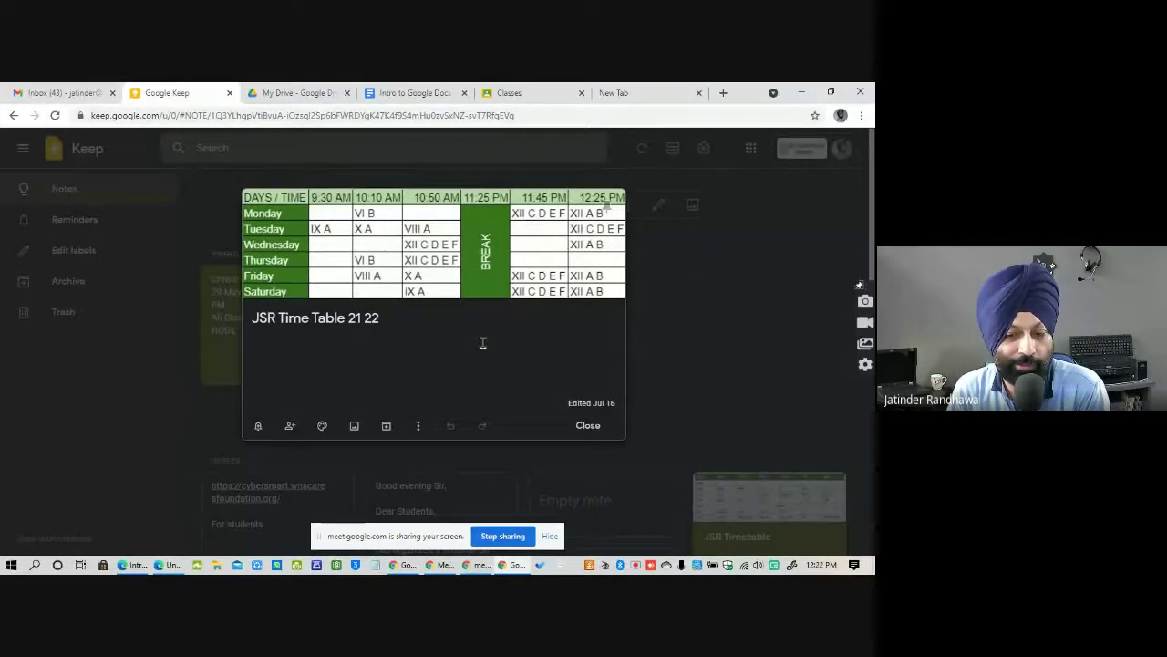
pyautogui.click(589, 428)
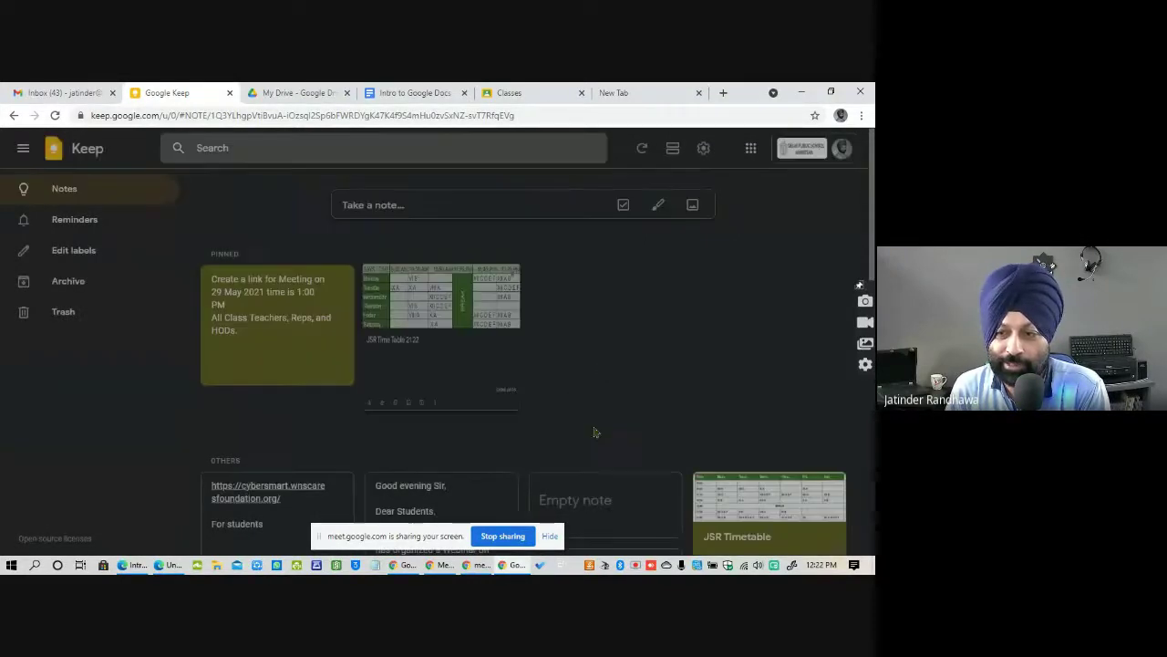
pyautogui.click(624, 205)
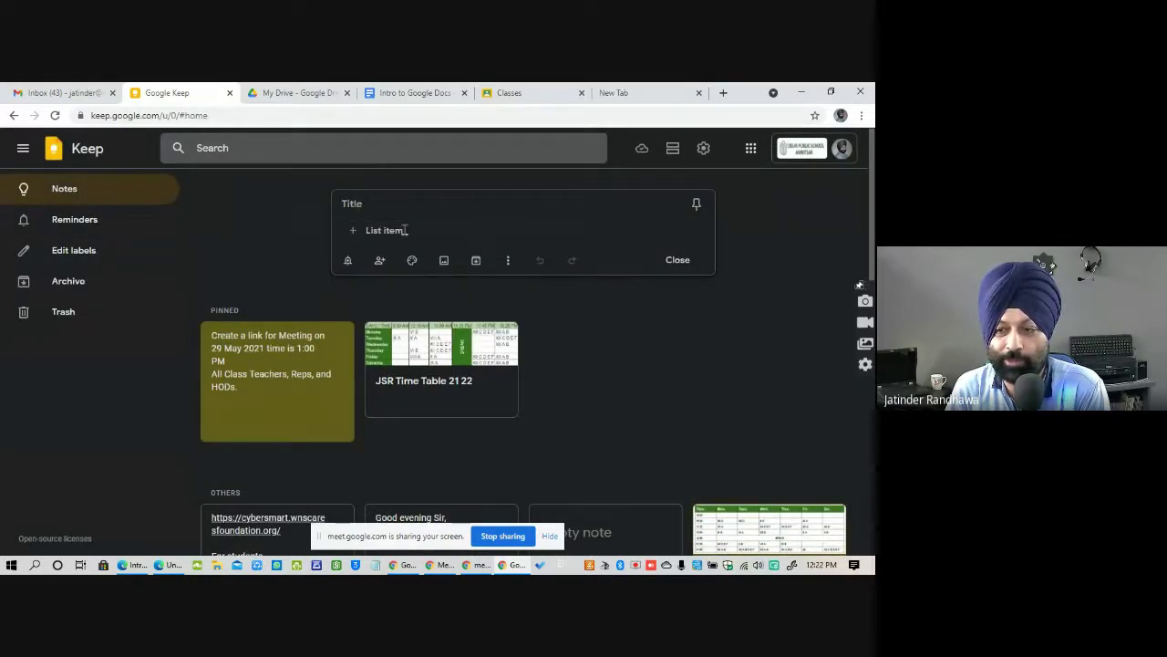
# Pin the new checklist note and cancel adding an image.
pyautogui.click(695, 205)
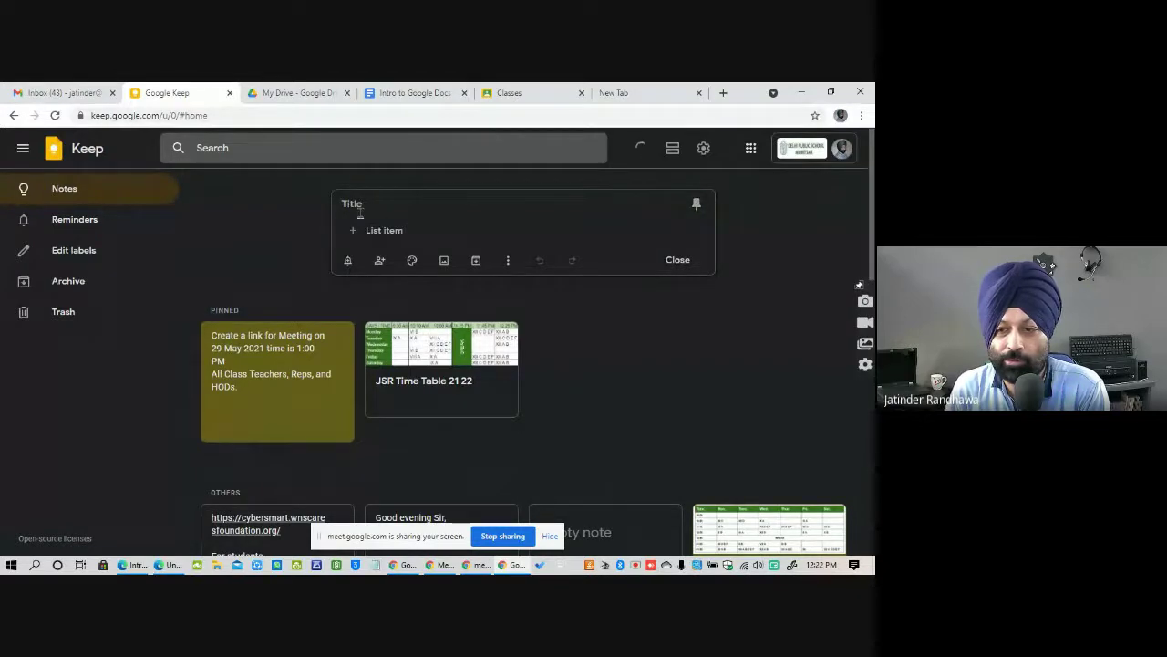
pyautogui.click(445, 261)
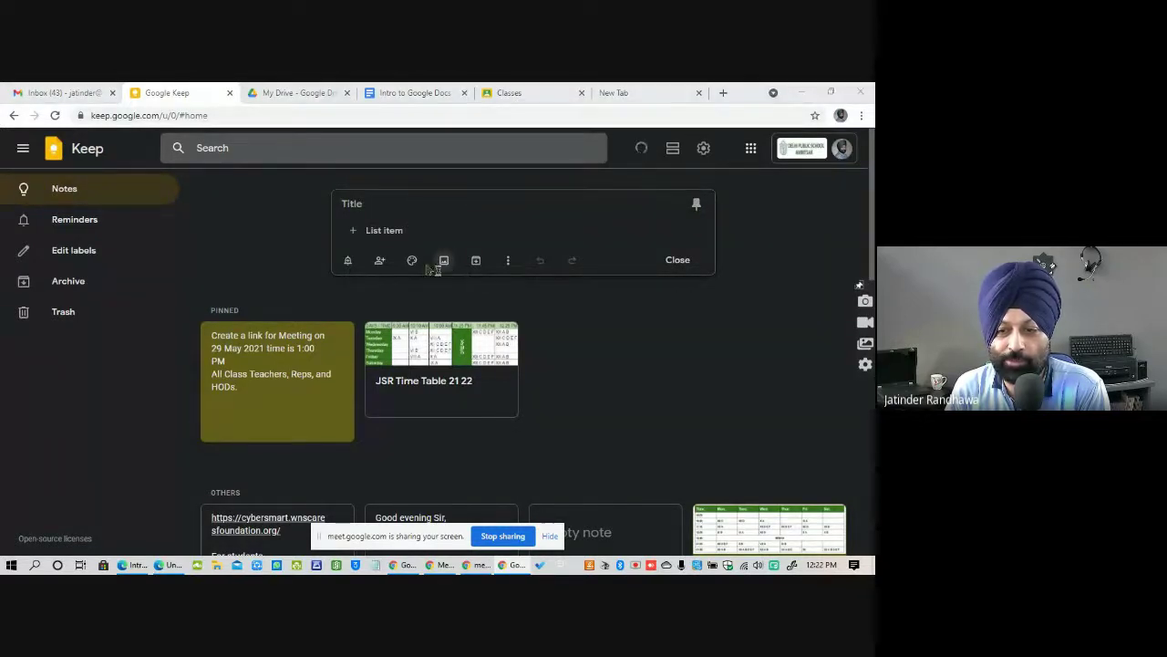
pyautogui.press('Escape')
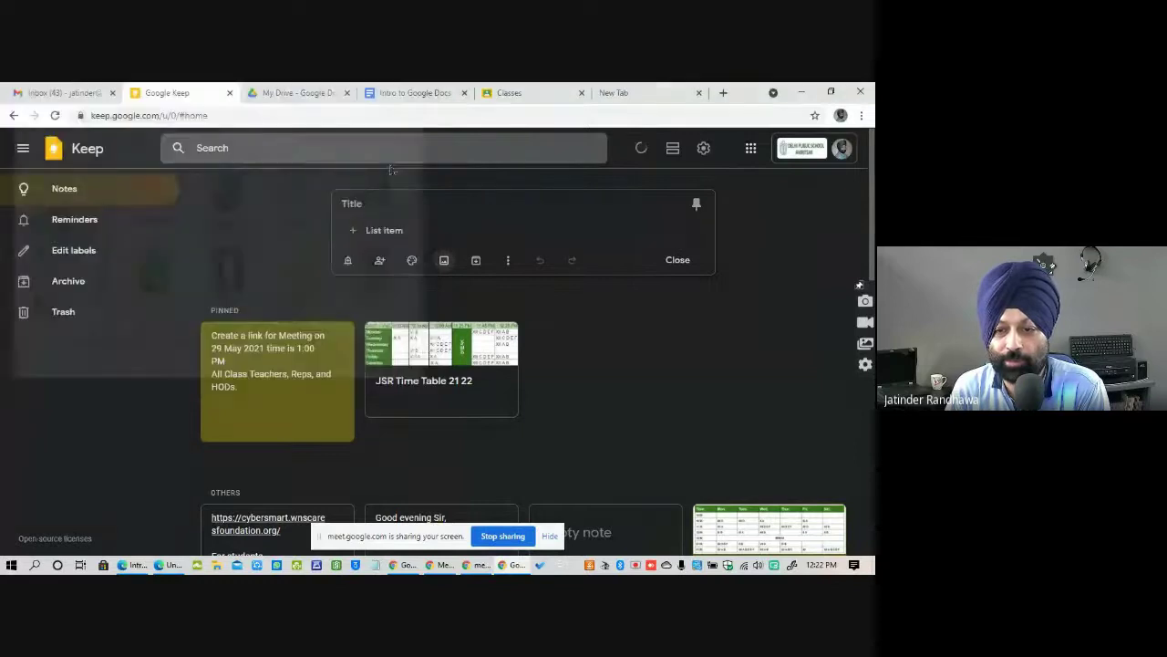
# Make the note red, close collaborator sharing without adding anyone, and advance Slides to the Calendar slide.
pyautogui.moveTo(413, 262)
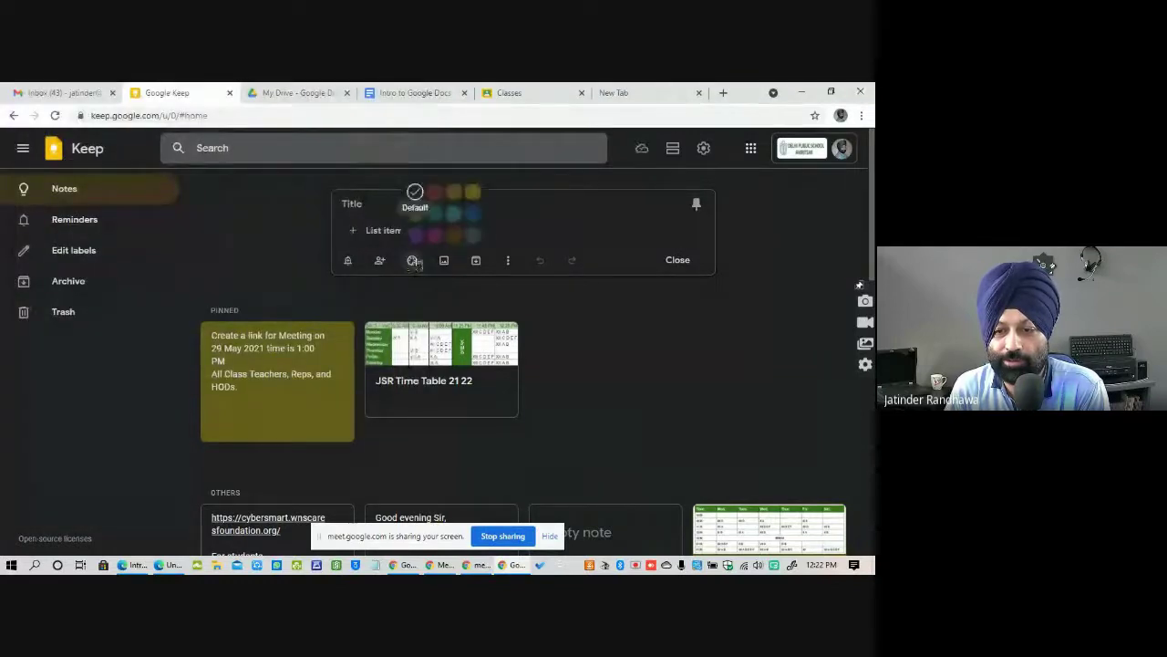
pyautogui.click(434, 193)
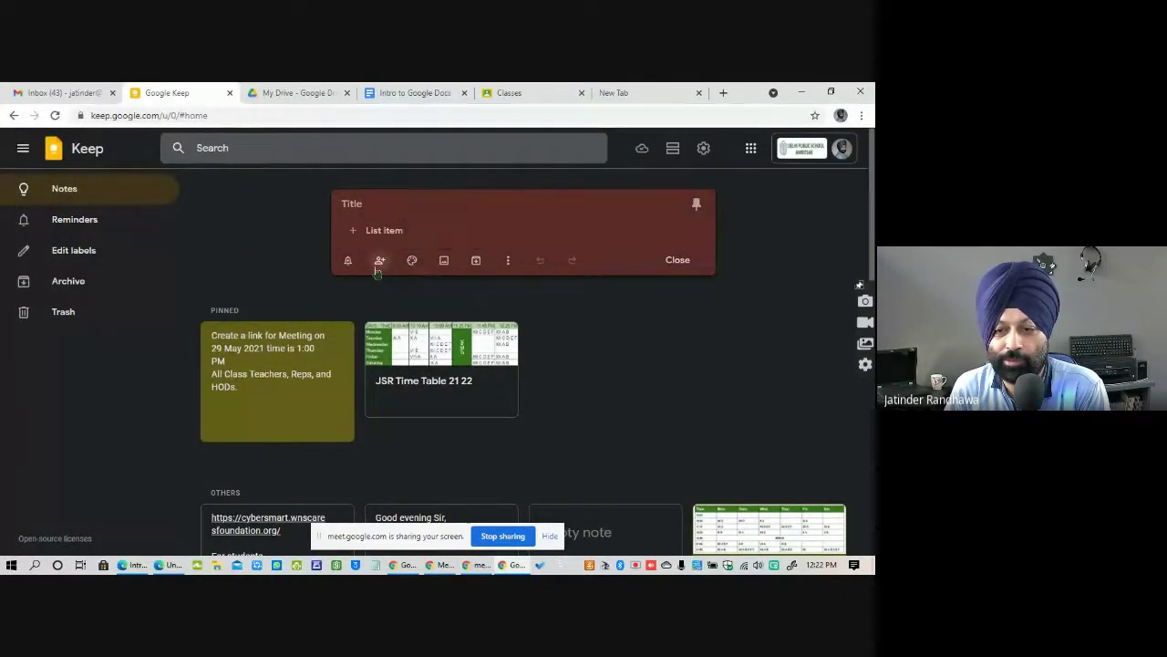
pyautogui.click(380, 262)
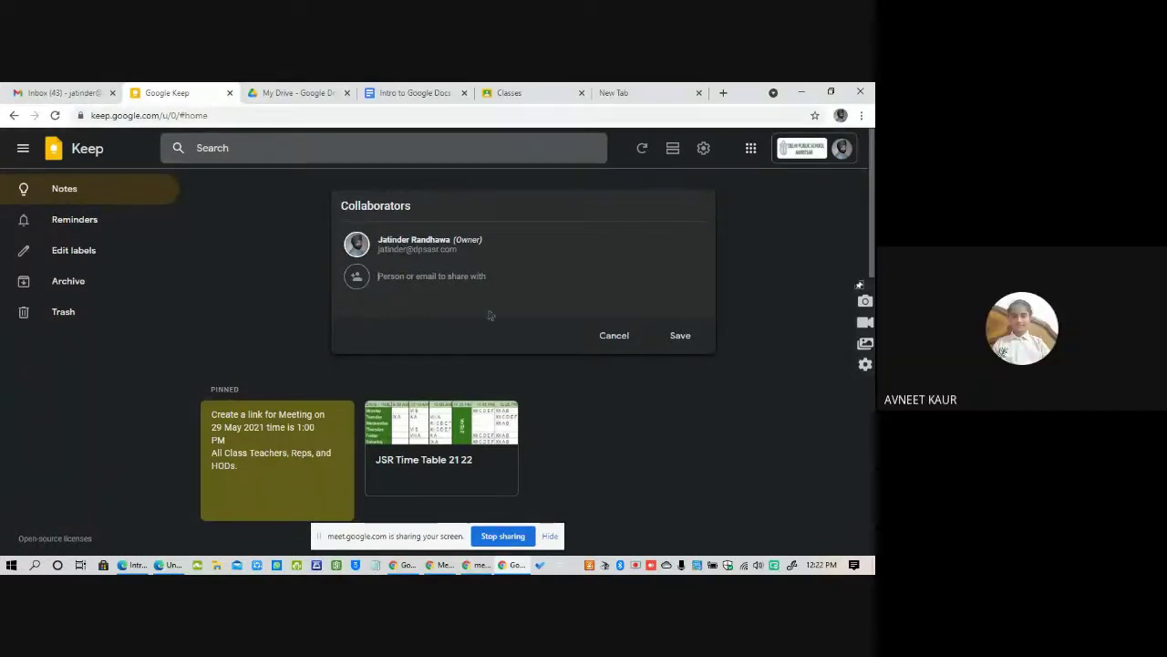
pyautogui.click(614, 338)
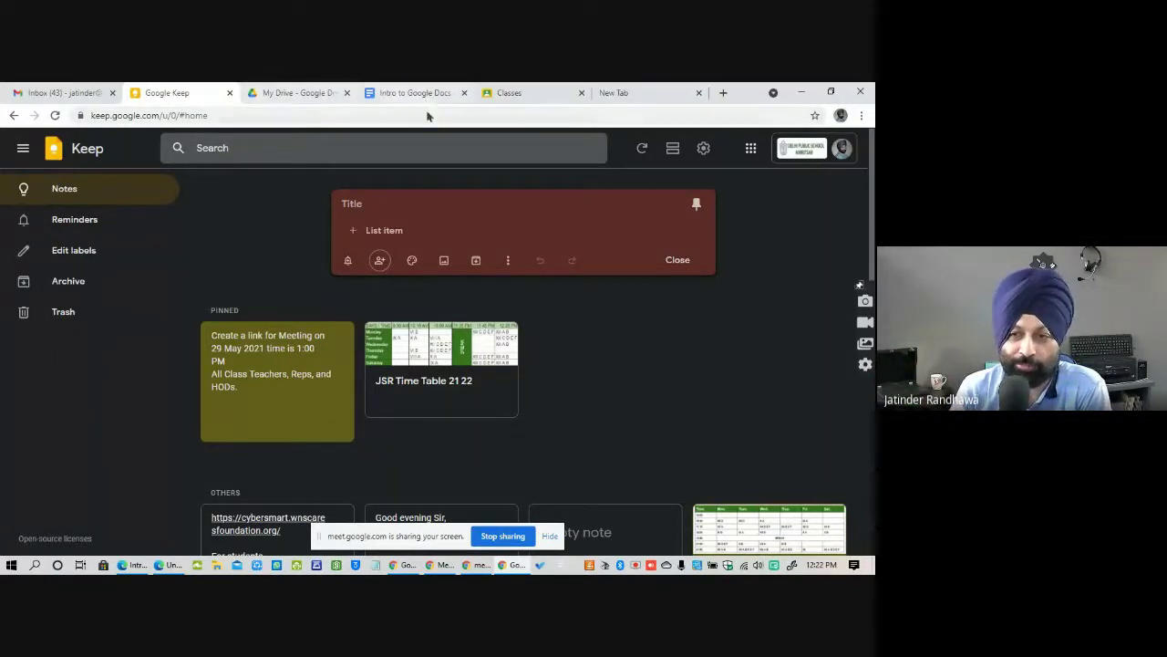
pyautogui.hotkey('alt', 'Tab')
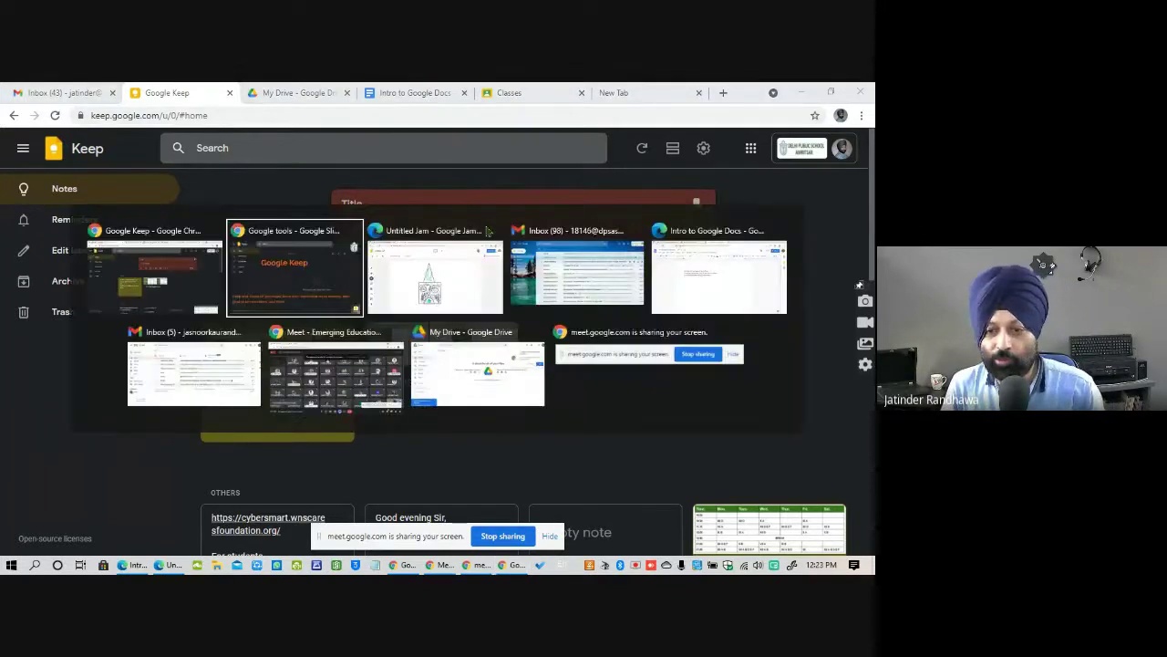
pyautogui.click(676, 309)
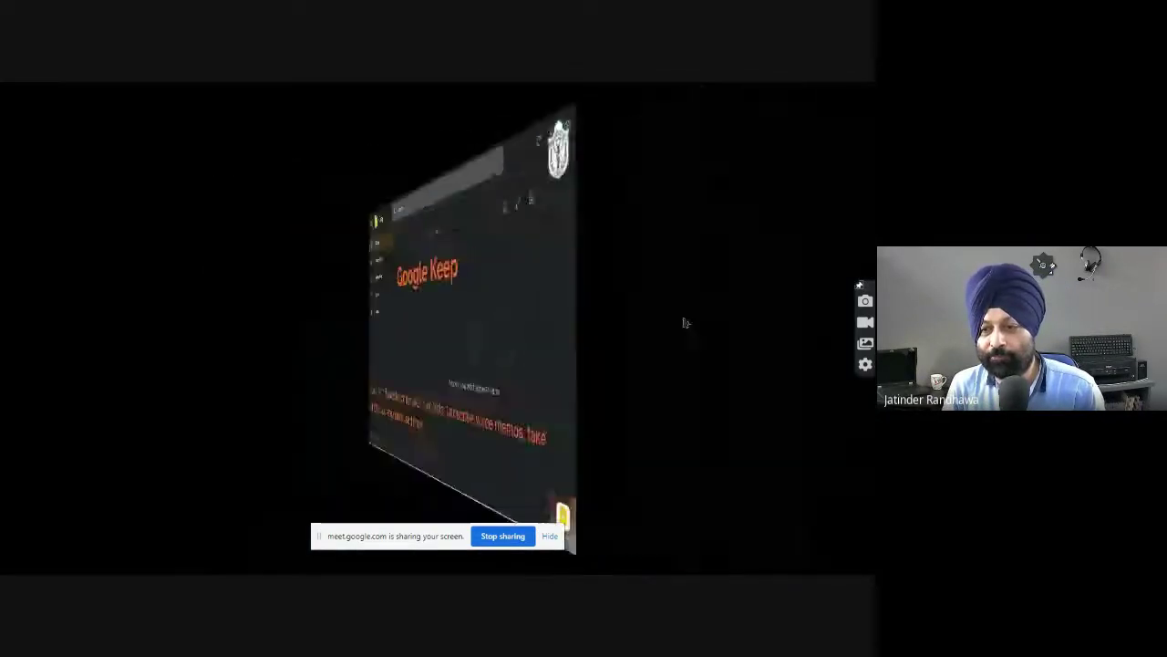
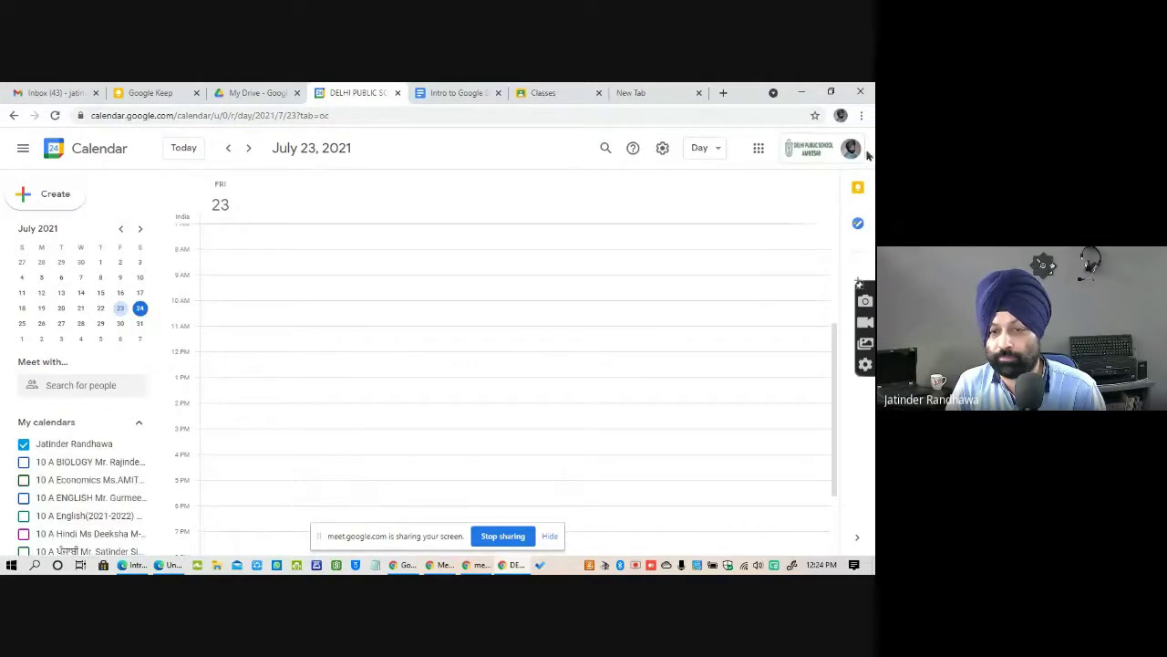
# Show Saturday, July 24, 2021 in day view and look over the 11am–12pm session.
pyautogui.click(140, 307)
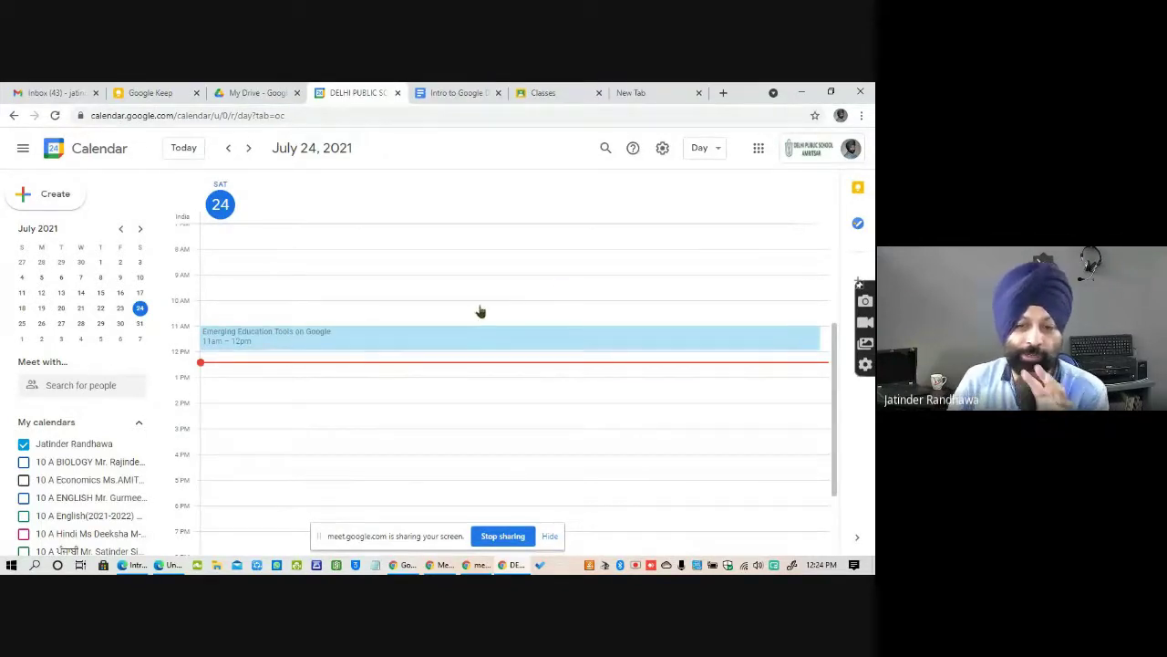
pyautogui.scroll(1, 468, 314)
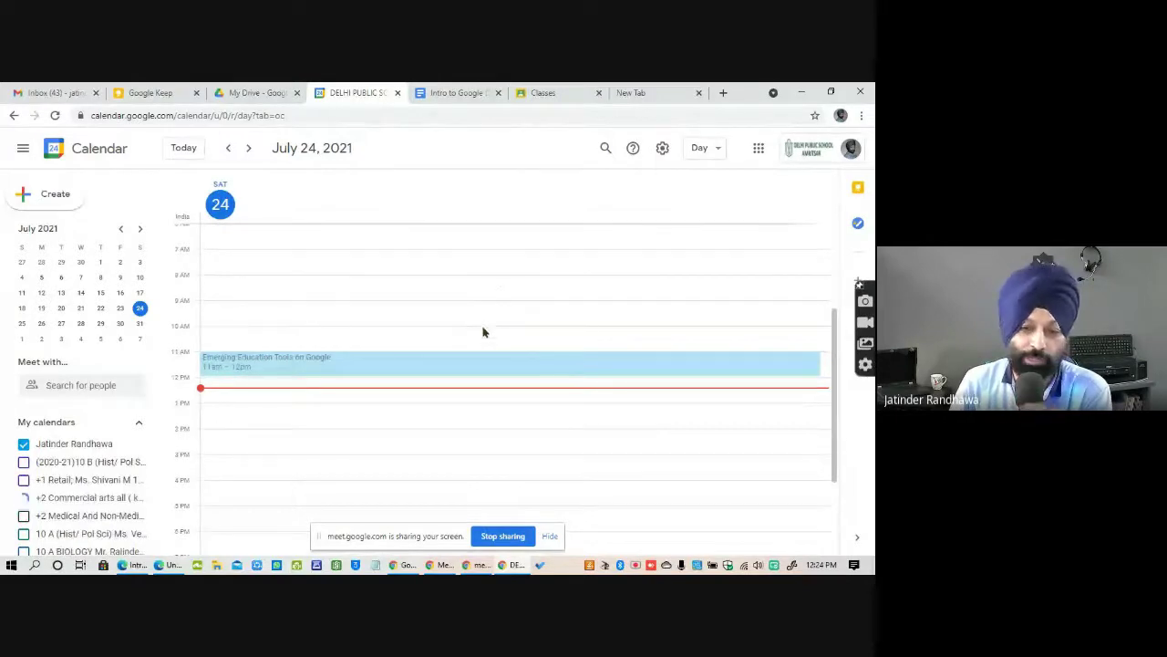
pyautogui.scroll(2, 482, 331)
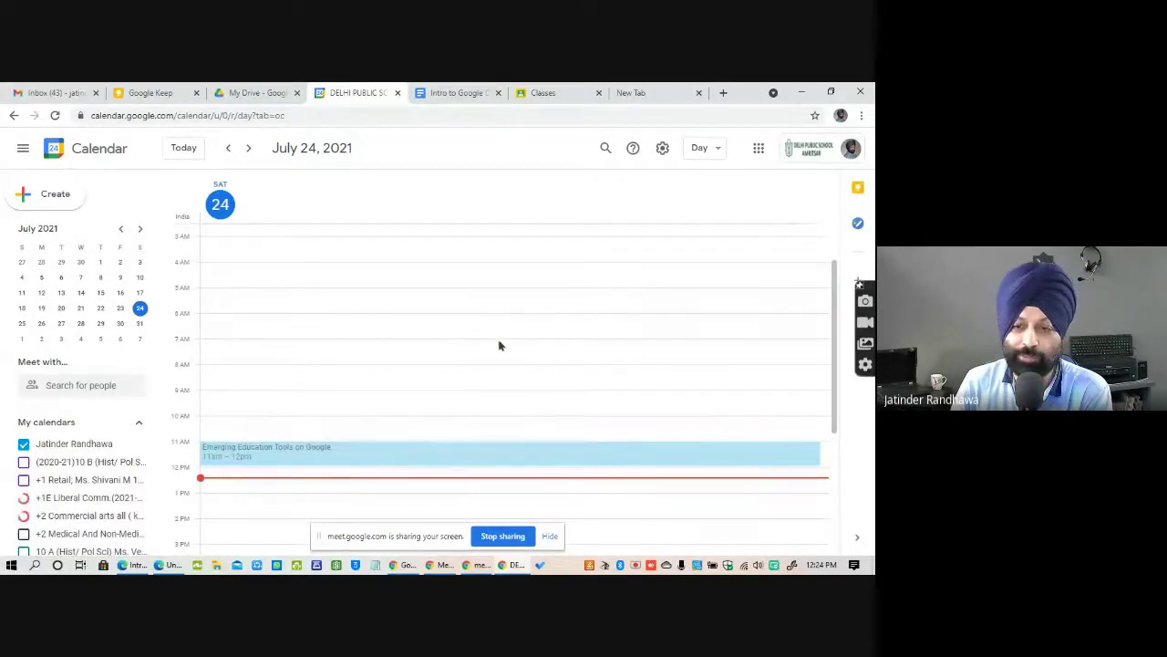
pyautogui.scroll(-5, 500, 344)
pyautogui.scroll(6, 499, 344)
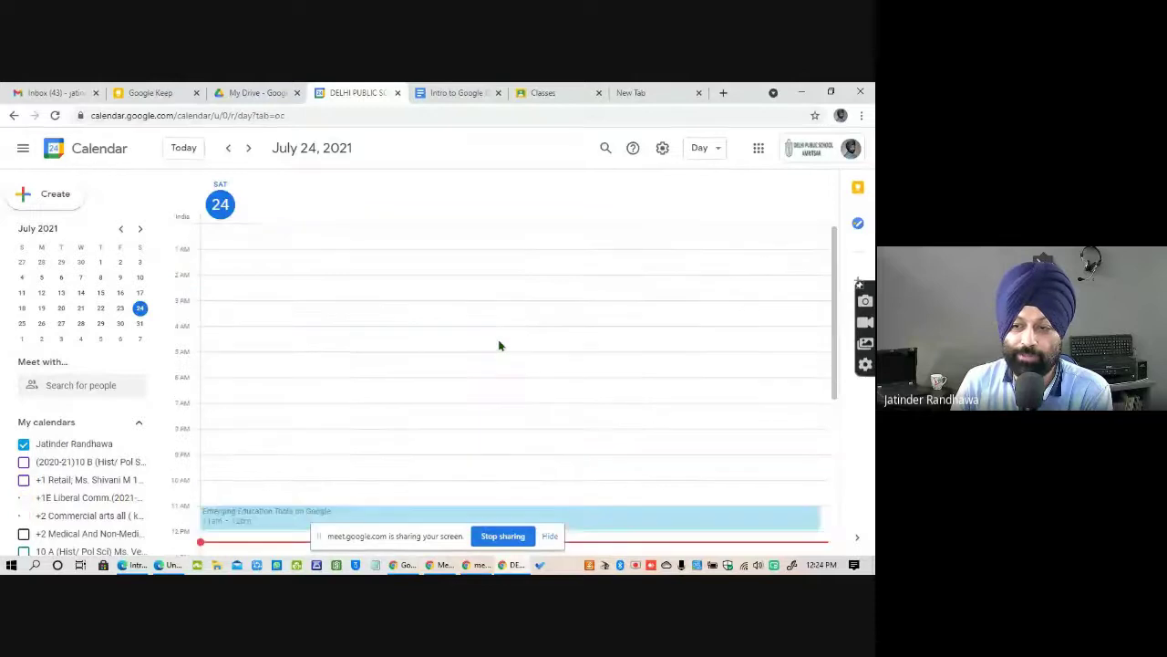
pyautogui.scroll(-4, 498, 352)
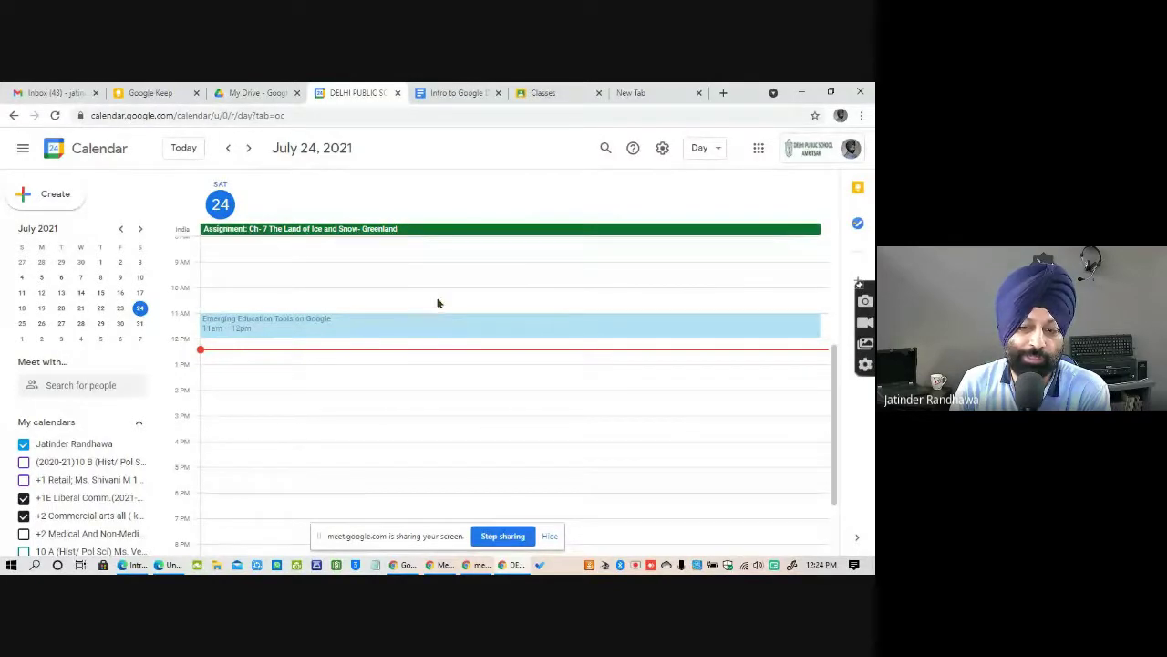
pyautogui.scroll(4, 437, 302)
pyautogui.scroll(-4, 448, 307)
pyautogui.scroll(4, 447, 309)
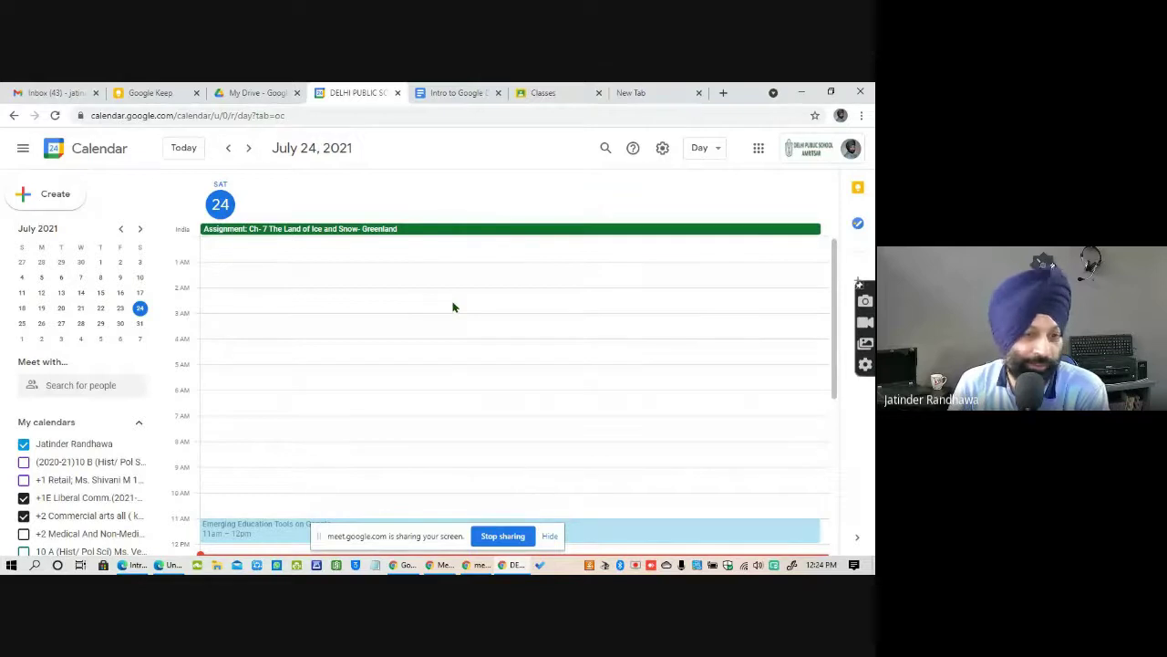
pyautogui.hotkey('alt', 'Tab')
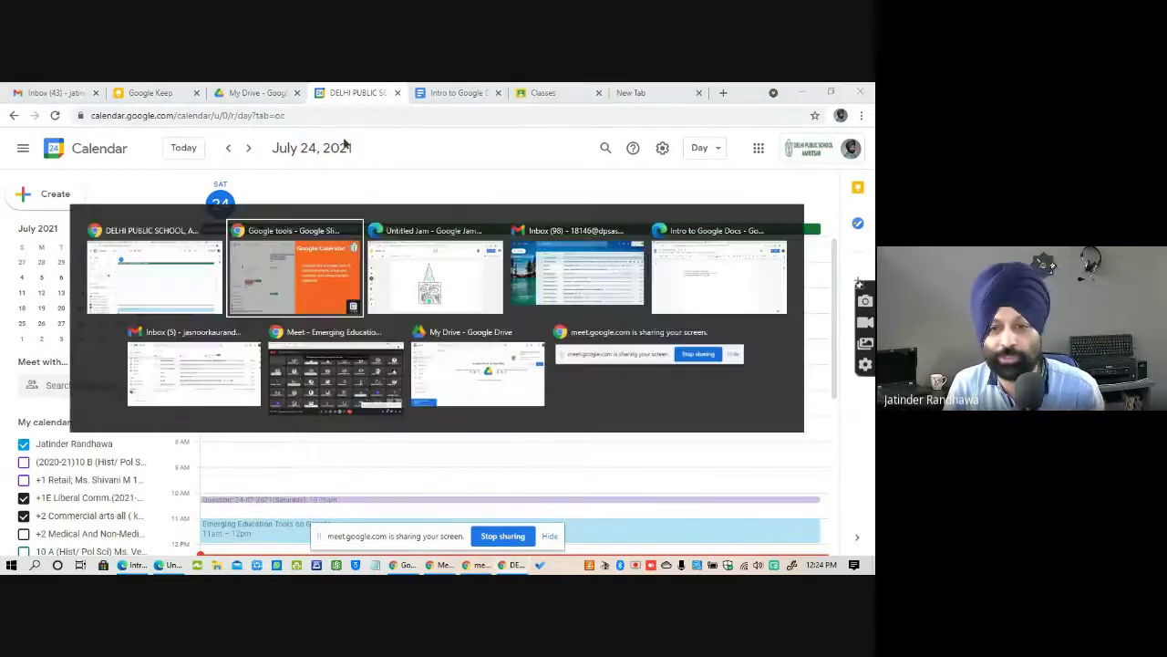
# Switch to the full-screen slideshow showing the Google Contacts slide.
pyautogui.hotkey('alt', 'Tab')
pyautogui.hotkey('alt', 'Tab')
pyautogui.hotkey('alt', 'Tab')
pyautogui.hotkey('alt', 'Tab')
pyautogui.hotkey('alt', 'Tab')
pyautogui.hotkey('alt', 'Tab')
pyautogui.hotkey('alt', 'Tab')
pyautogui.hotkey('alt', 'Tab')
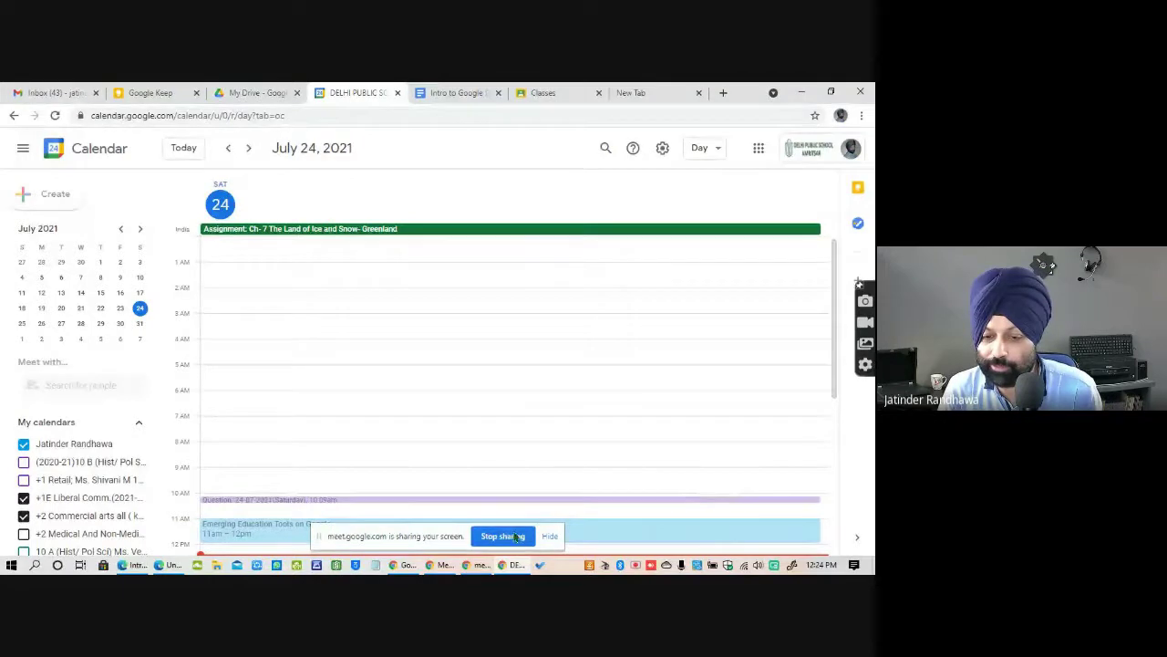
pyautogui.press('c')
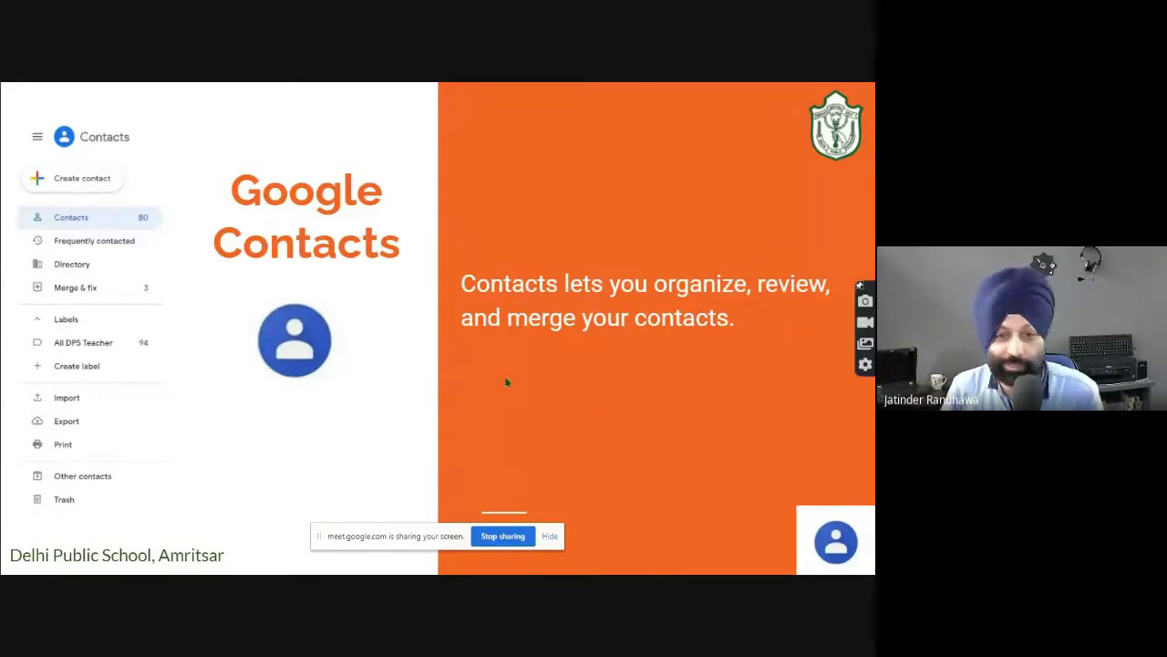
# Open Google Contacts from the apps grid in a new tab and scroll the contact list.
pyautogui.hotkey('alt', 'Tab')
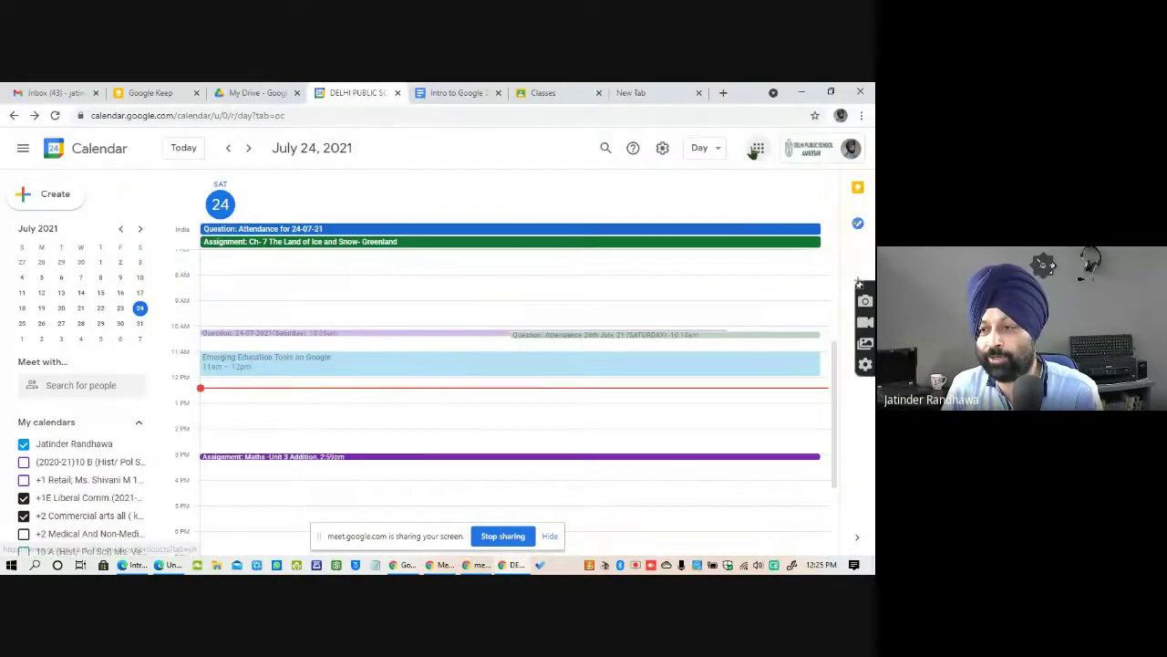
pyautogui.click(756, 149)
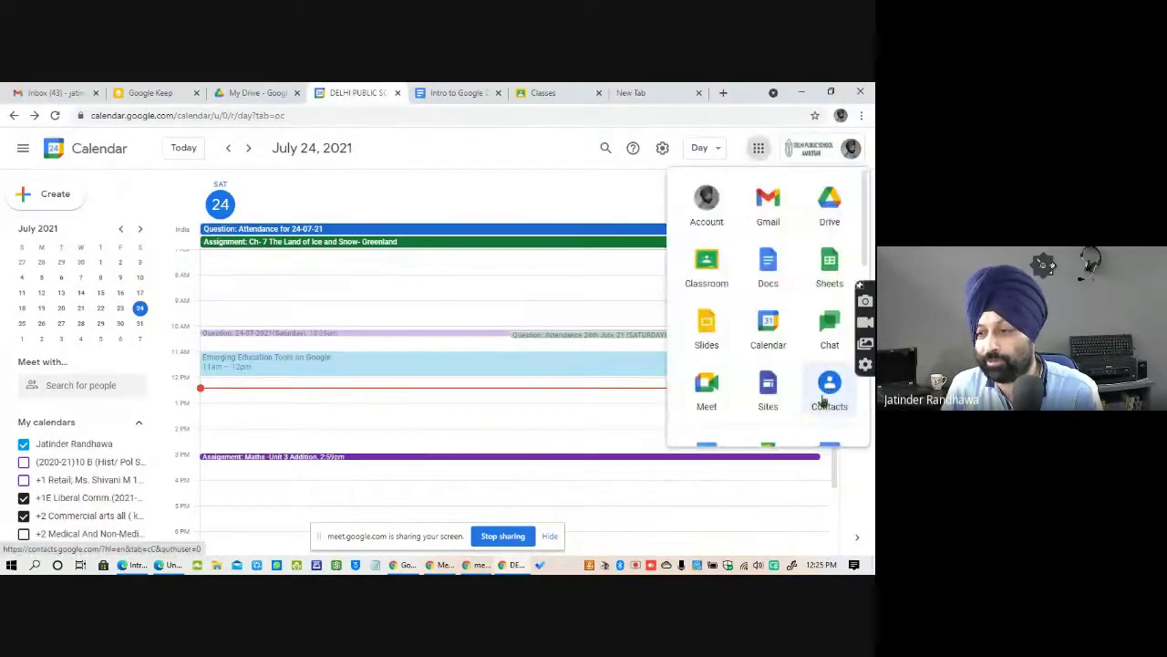
pyautogui.click(830, 401)
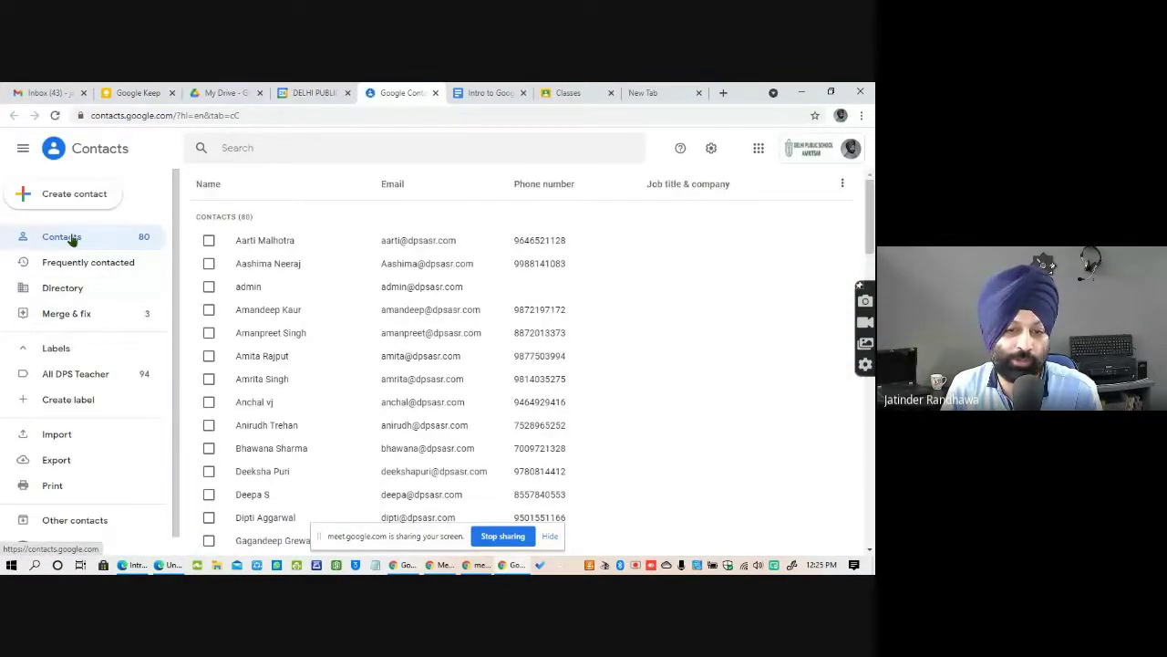
pyautogui.scroll(-1, 85, 419)
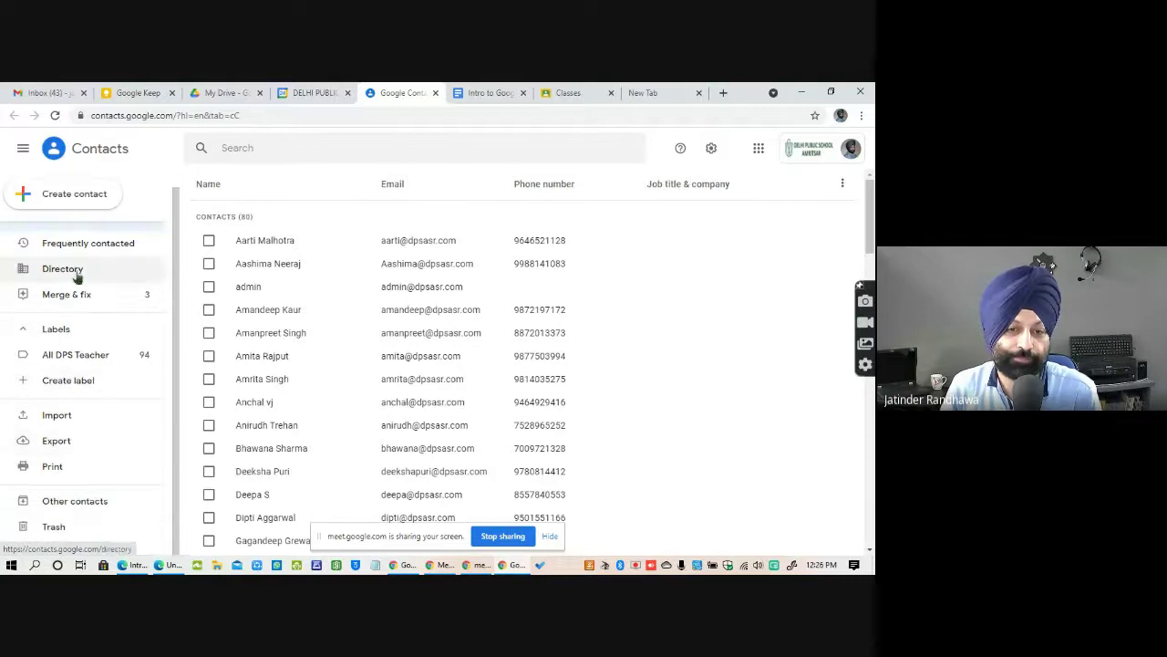
pyautogui.scroll(1, 79, 263)
pyautogui.scroll(-8, 554, 359)
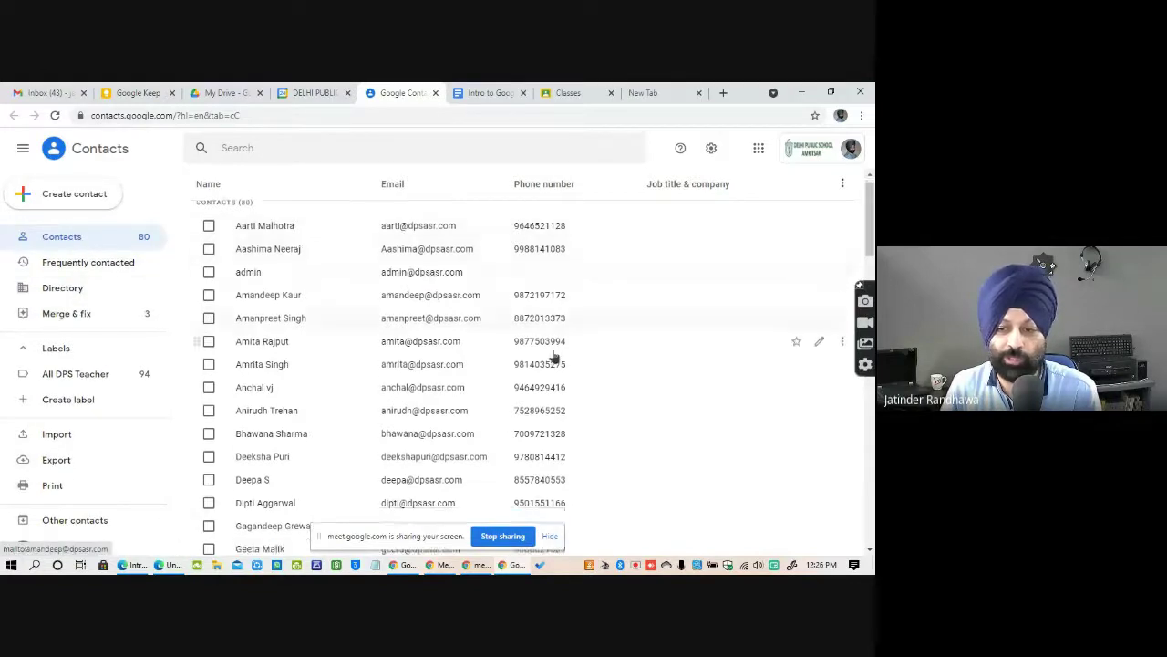
pyautogui.scroll(-8, 555, 362)
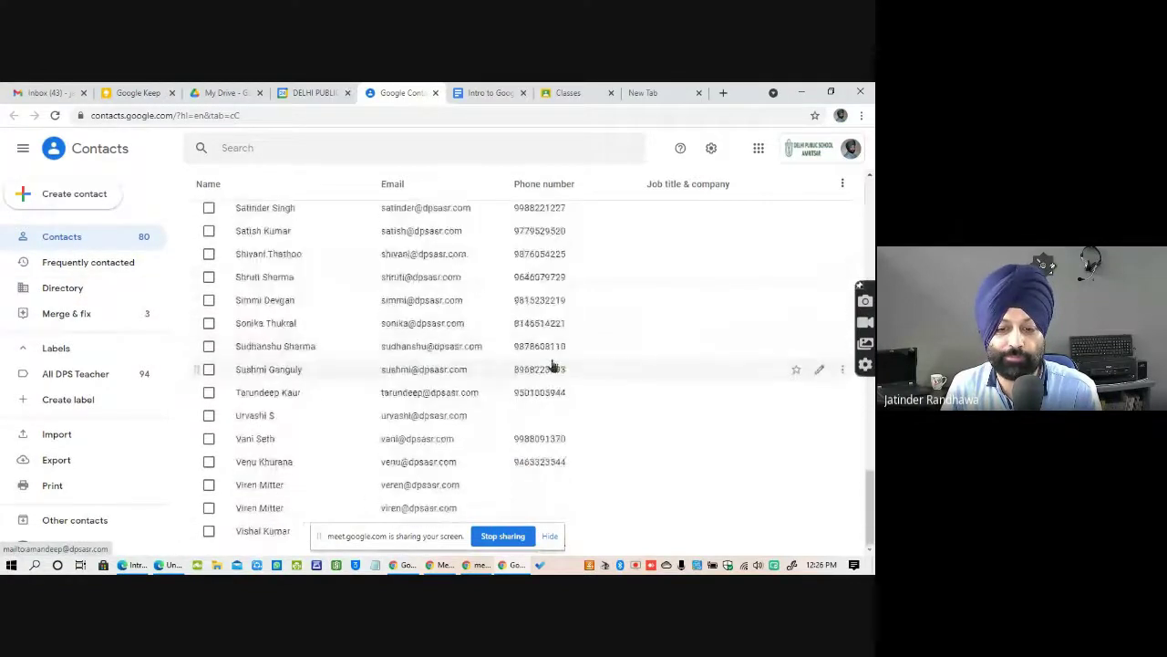
# Return to the slideshow on the Google Contacts slide.
pyautogui.hotkey('alt', 'Tab')
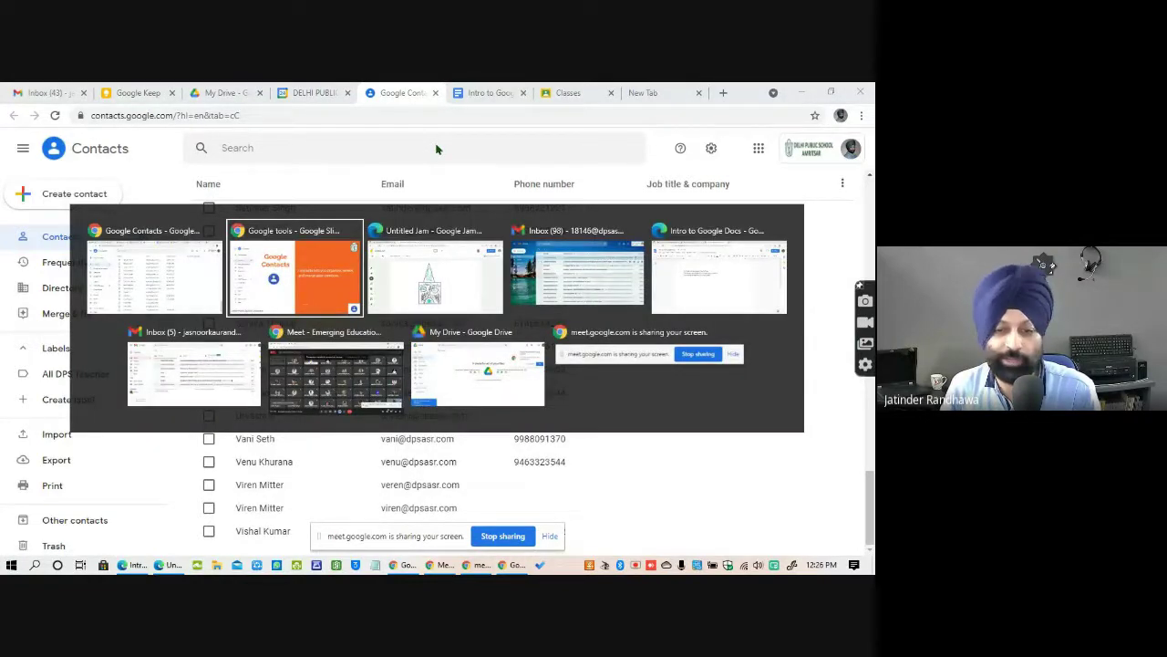
pyautogui.press('Tab')
pyautogui.press('Tab')
pyautogui.press('Tab')
pyautogui.press('Tab')
pyautogui.press('Tab')
pyautogui.press('Tab')
pyautogui.press('Tab')
pyautogui.press('Tab')
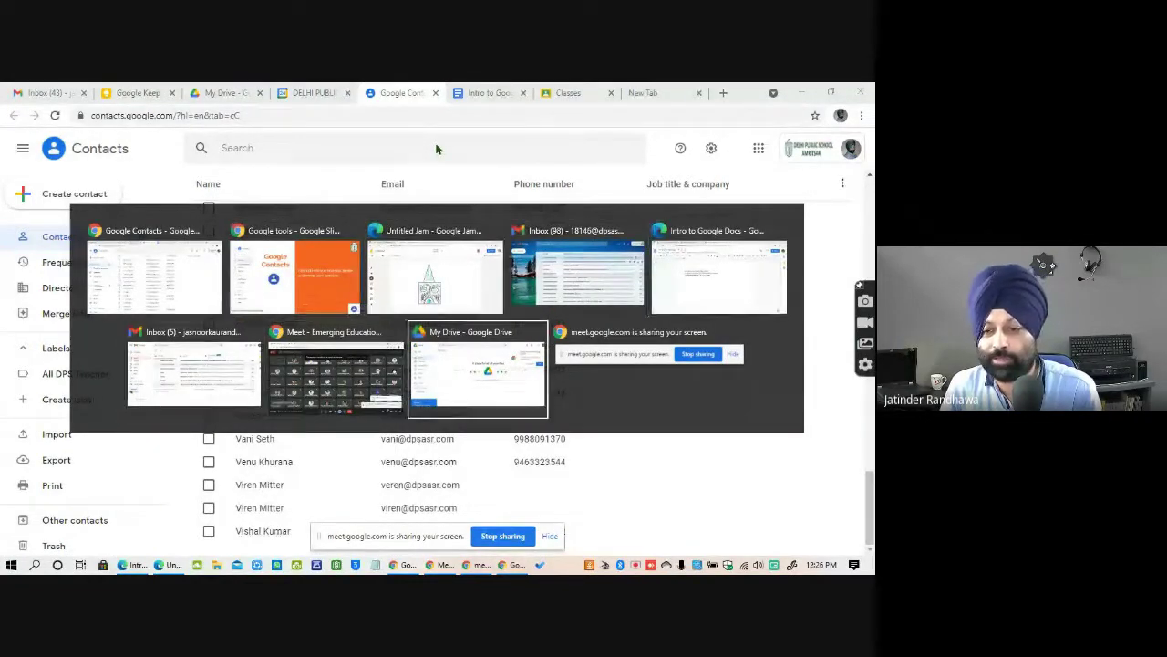
pyautogui.press('Tab')
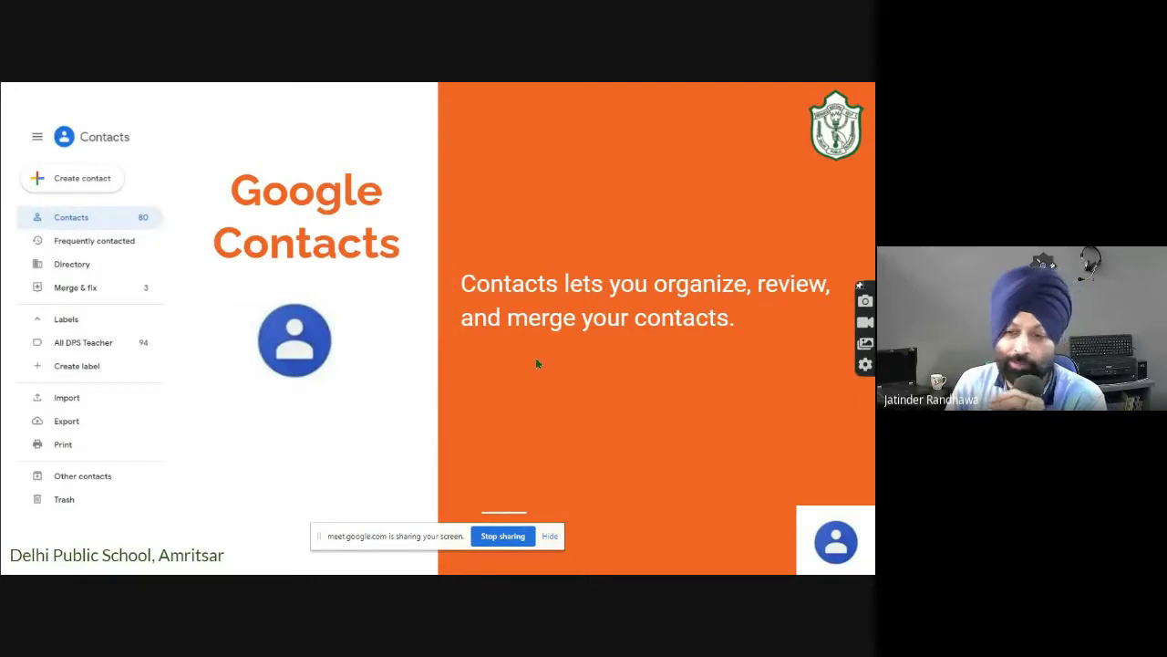
# Finish the slideshow, close the Slides and Calendar tabs, and minimise the Drive and Contacts windows.
pyautogui.click(636, 349)
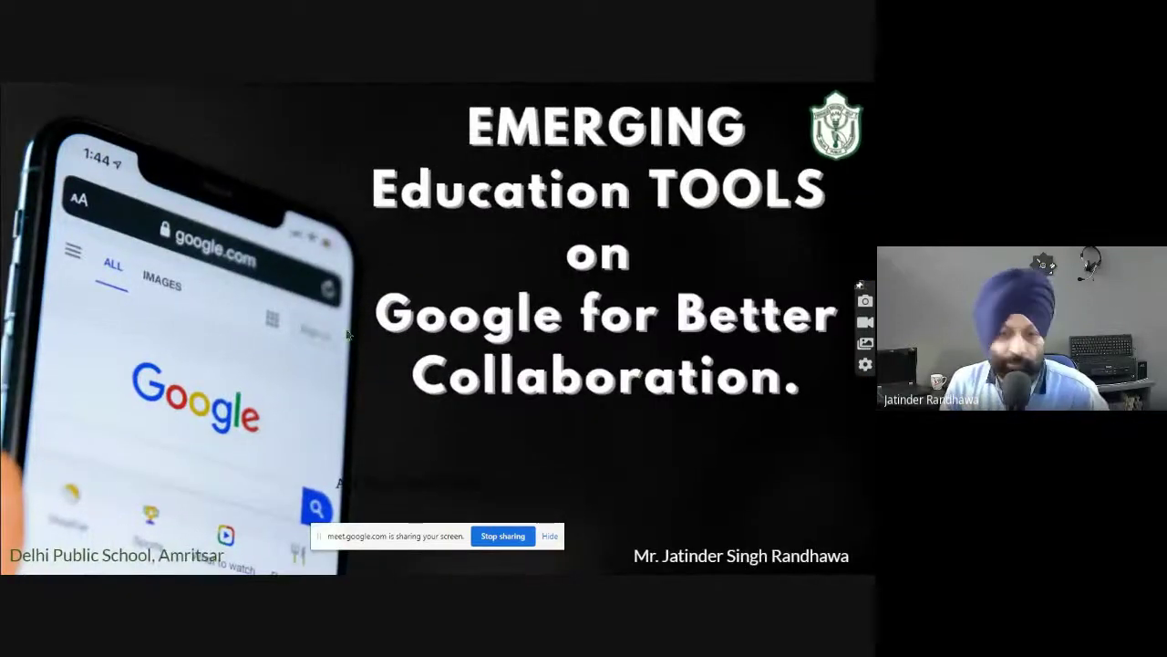
pyautogui.press('Escape')
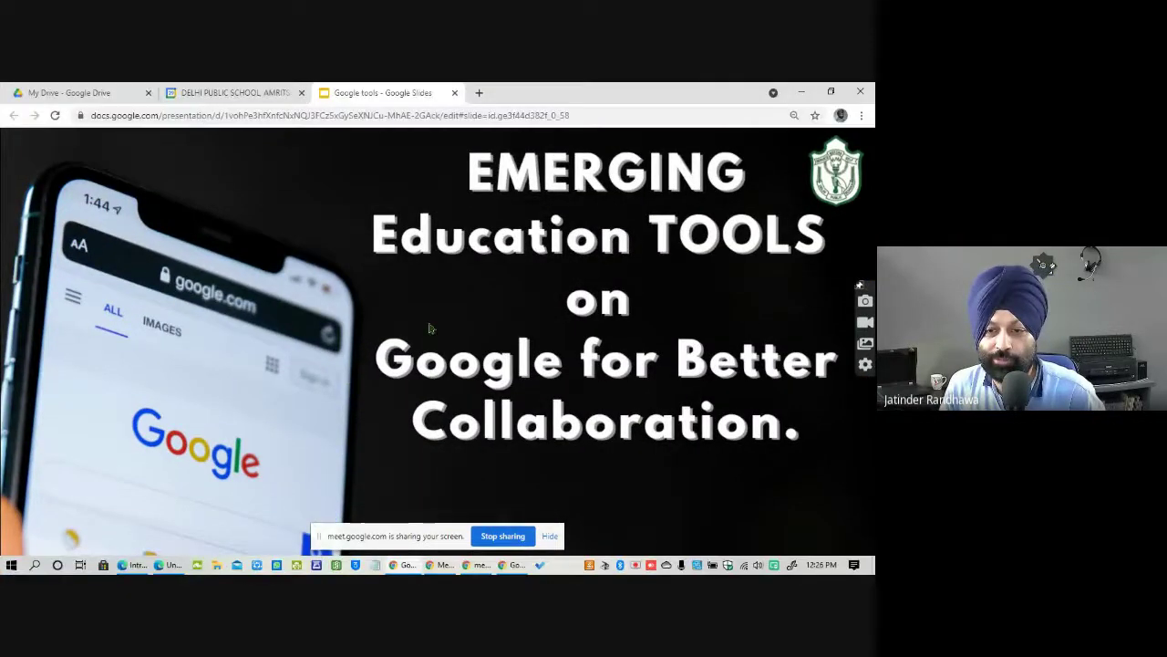
pyautogui.click(455, 92)
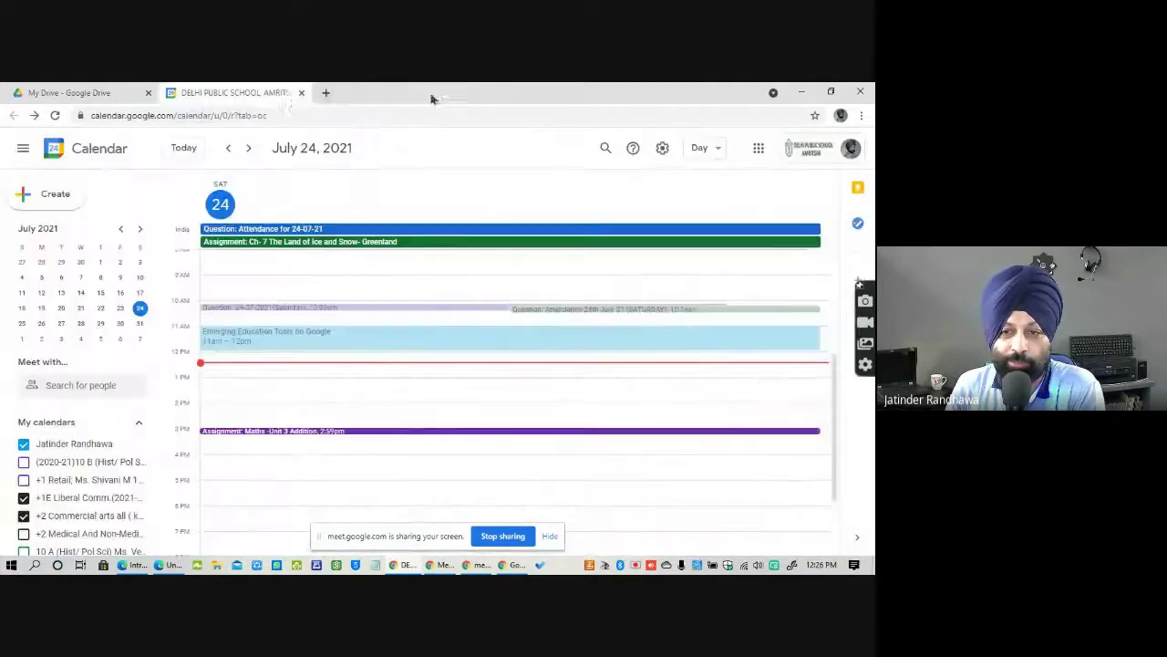
pyautogui.click(302, 93)
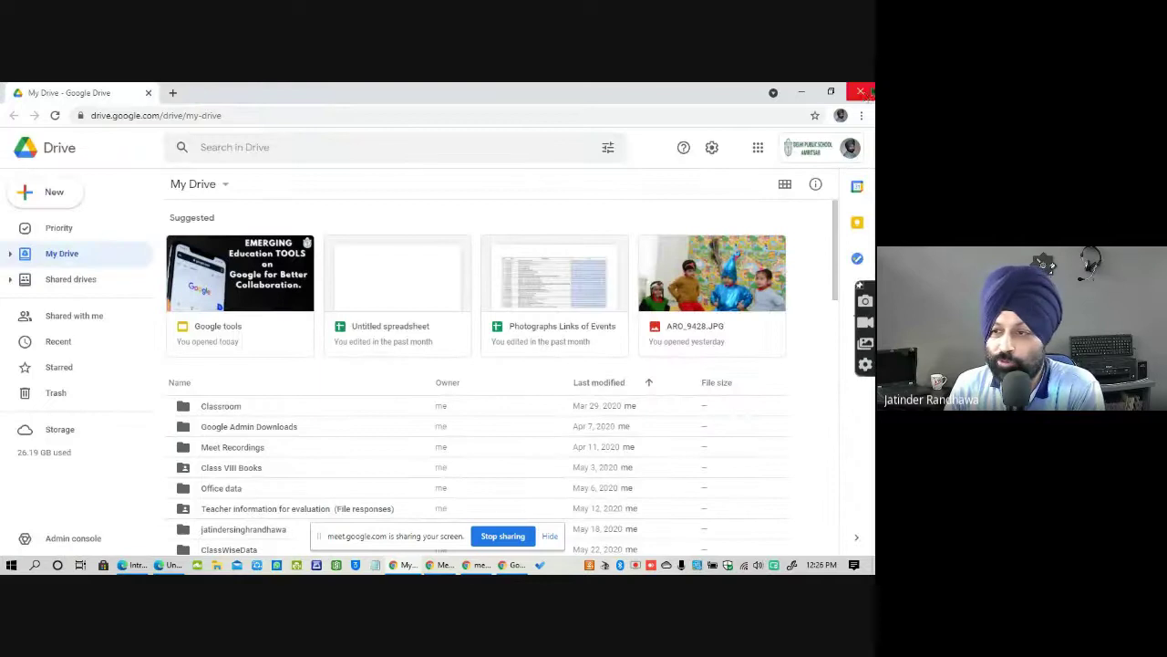
pyautogui.click(802, 92)
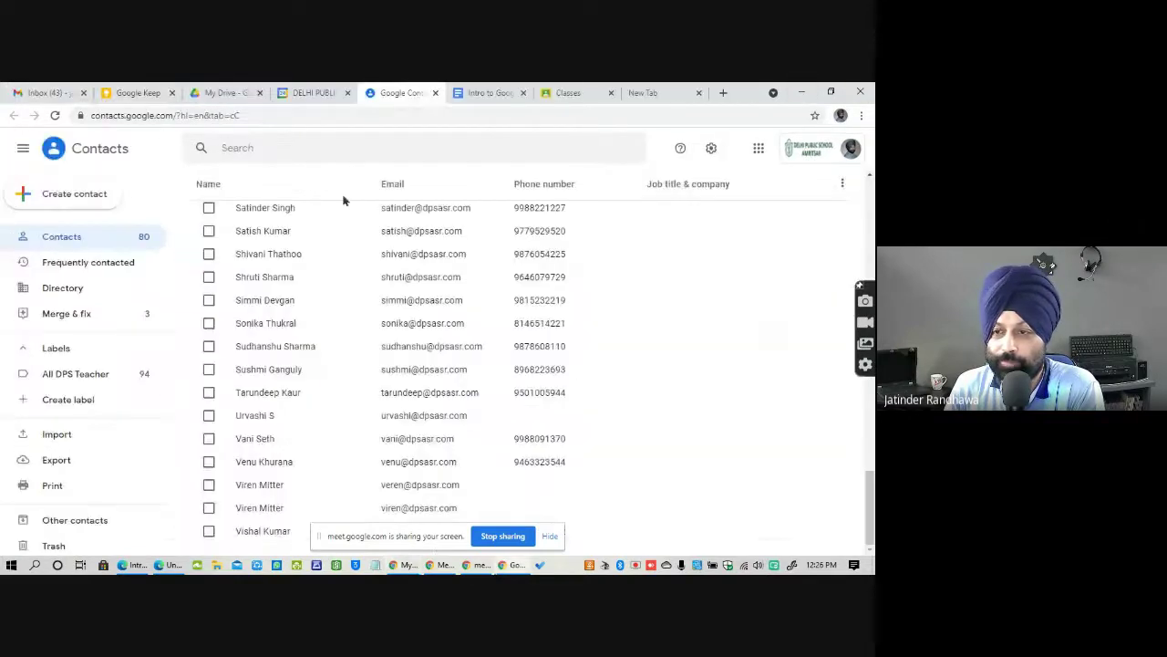
pyautogui.click(801, 93)
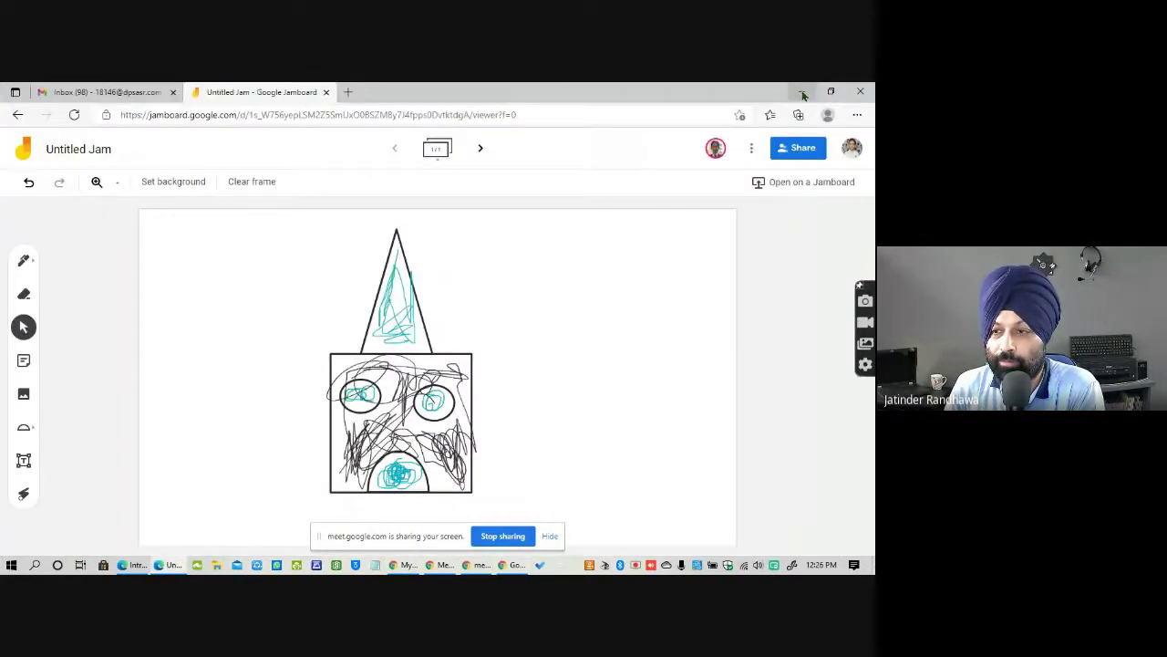
# Minimise the Jamboard window to reveal the Intro to Google Docs document.
pyautogui.click(802, 92)
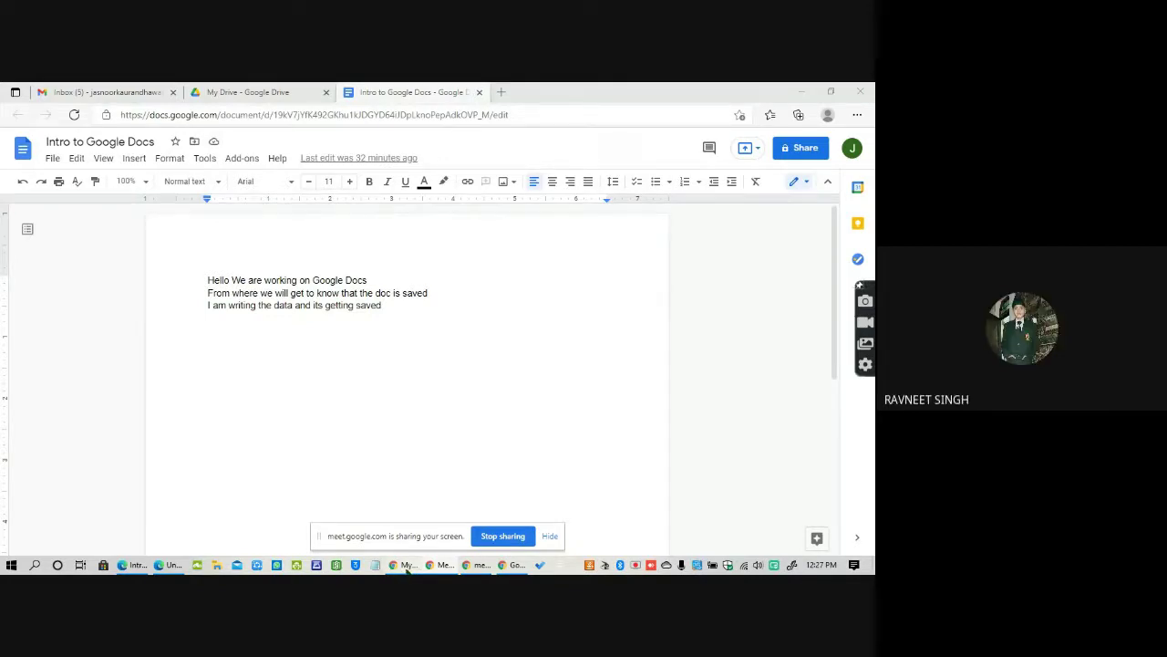
# Bring My Drive to the front, briefly open and close the Google Account page, and reopen the apps grid.
pyautogui.moveTo(404, 568)
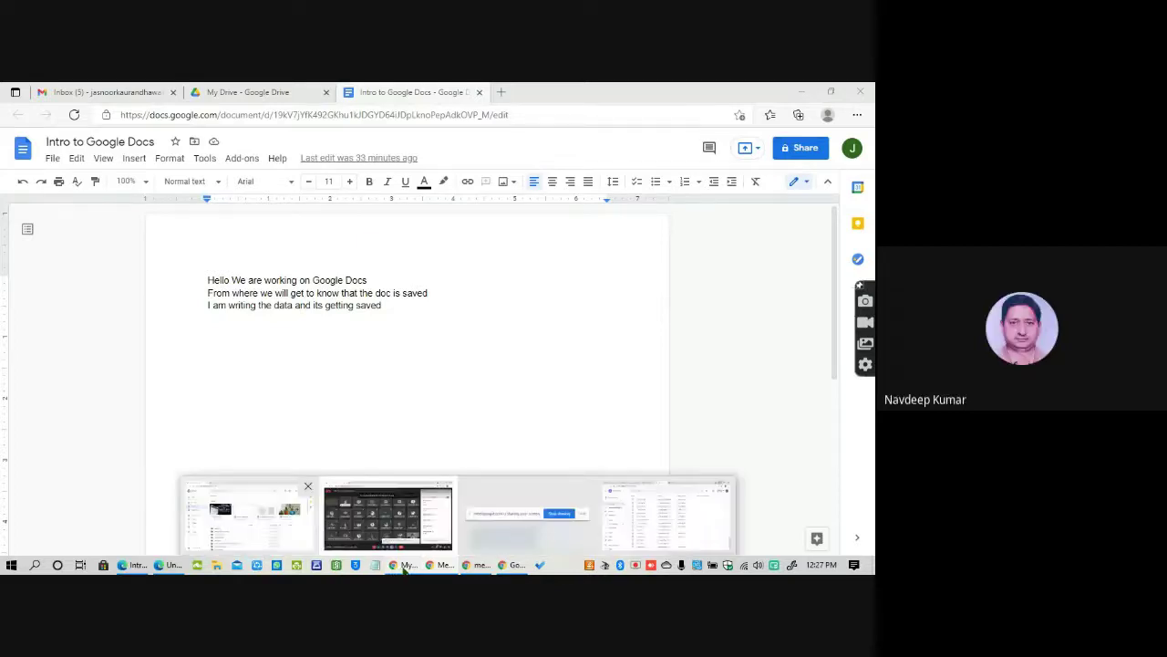
pyautogui.click(246, 515)
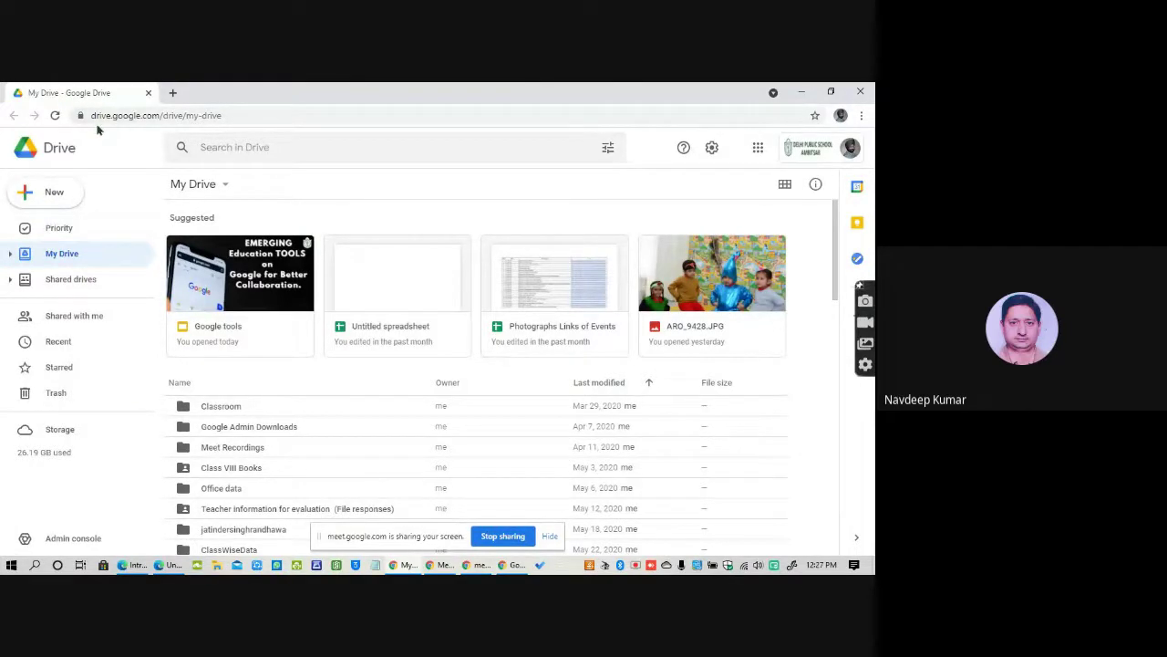
pyautogui.click(758, 147)
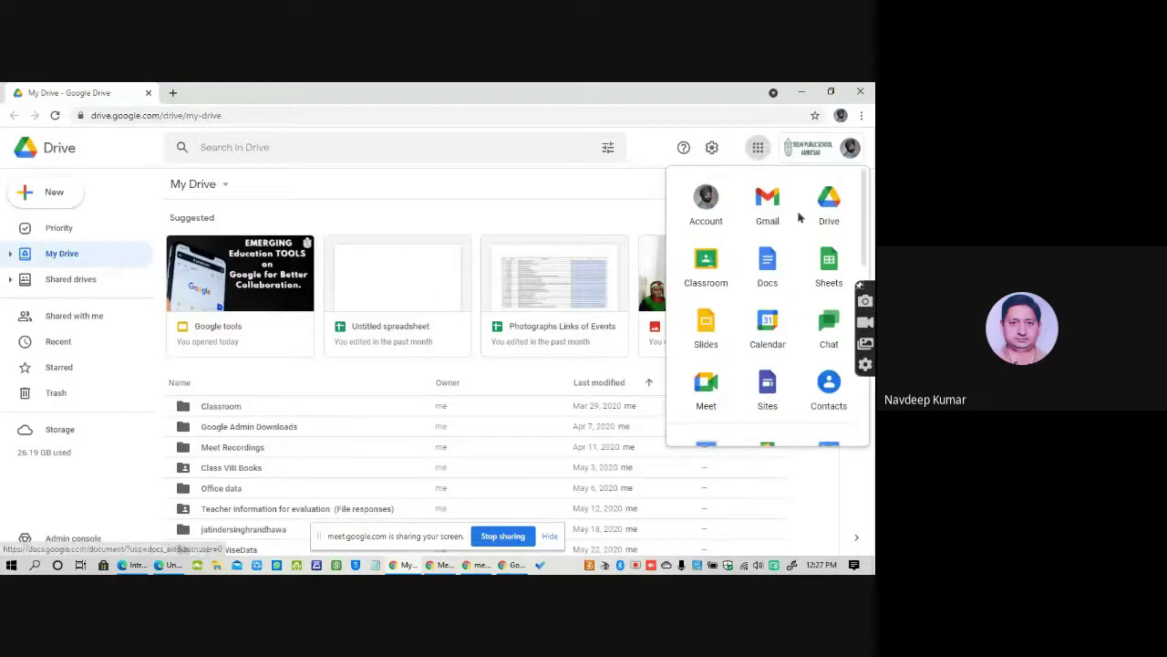
pyautogui.click(708, 202)
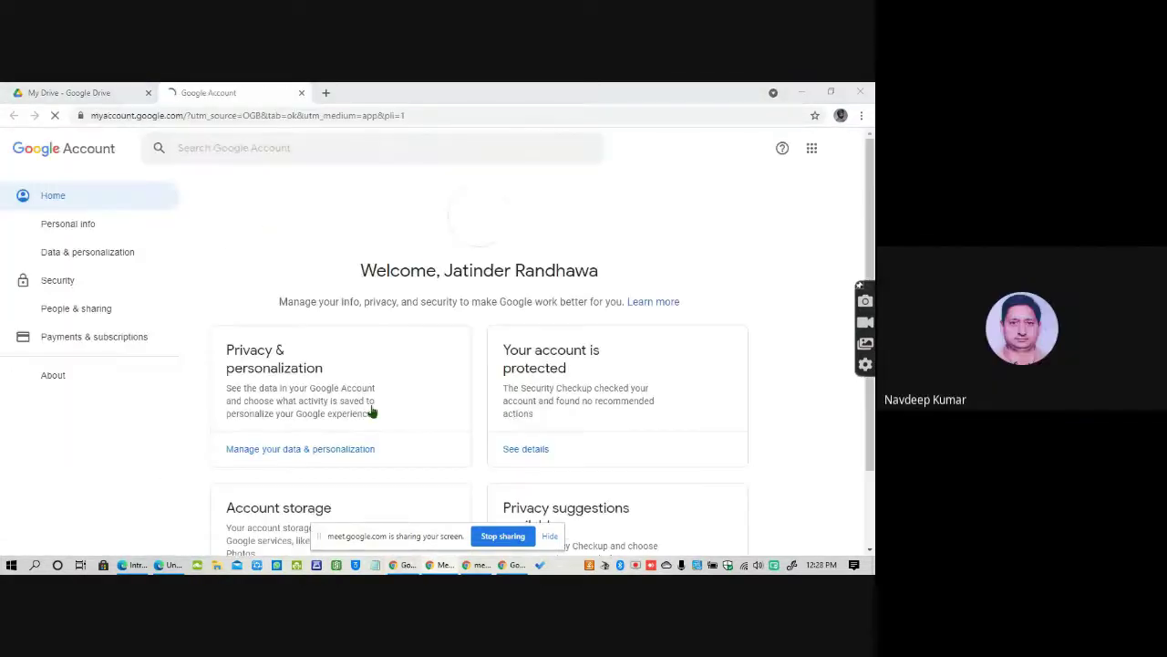
pyautogui.click(301, 92)
pyautogui.click(763, 149)
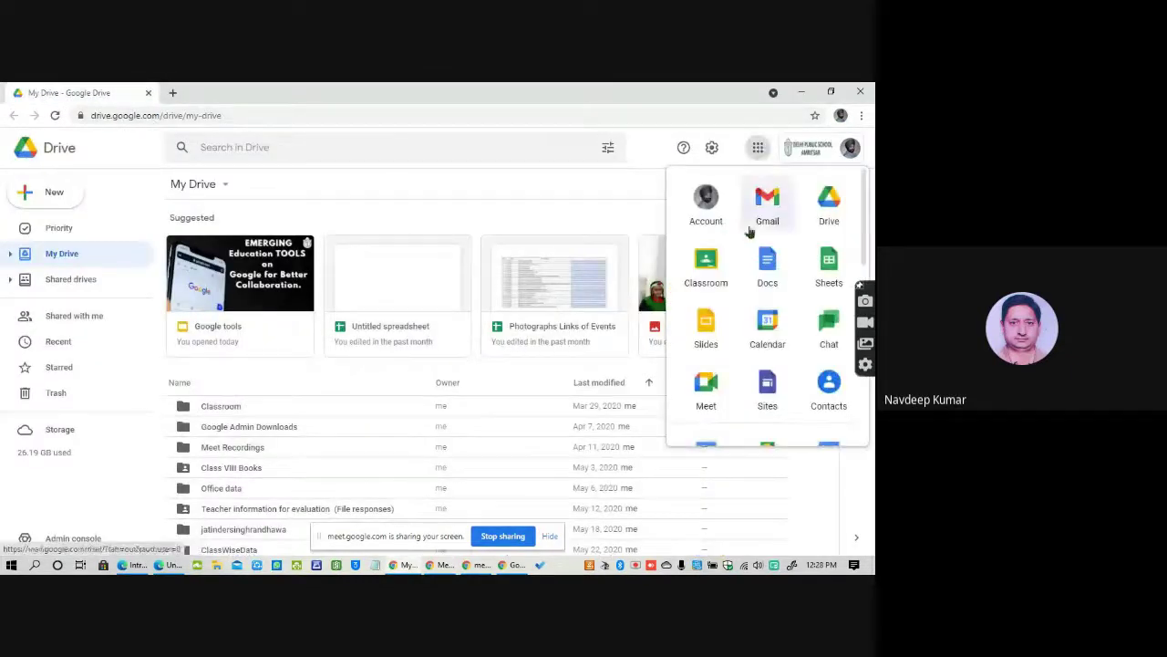
# Open Gmail from the Google apps grid in a new tab.
pyautogui.click(769, 210)
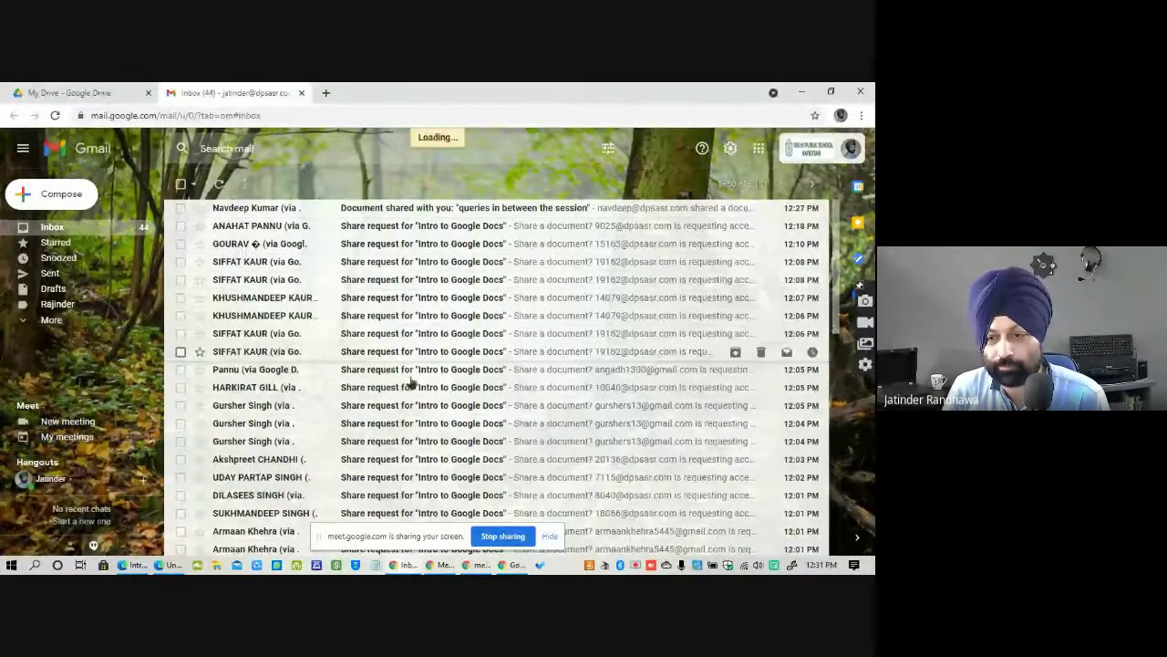
# Open the shared 'queries in between the session' document from its share email.
pyautogui.scroll(-2, 476, 416)
pyautogui.click(337, 347)
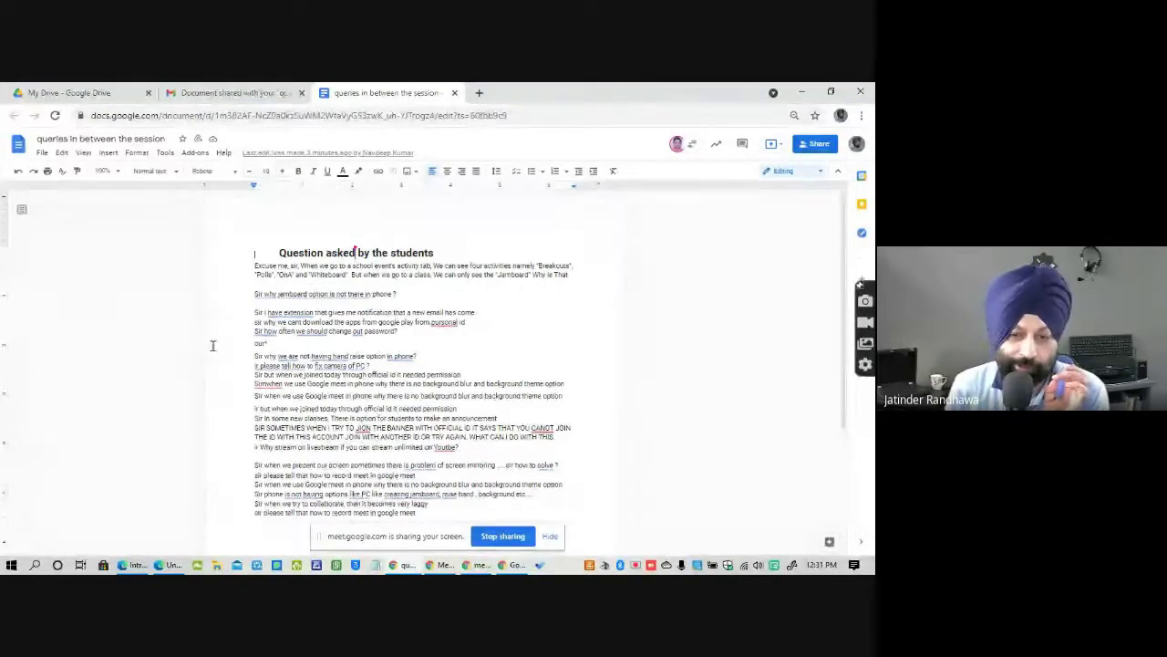
# Make the question 'Sir how often we should change out password?' bold at 17 pt.
pyautogui.moveTo(256, 330); pyautogui.dragTo(438, 331)
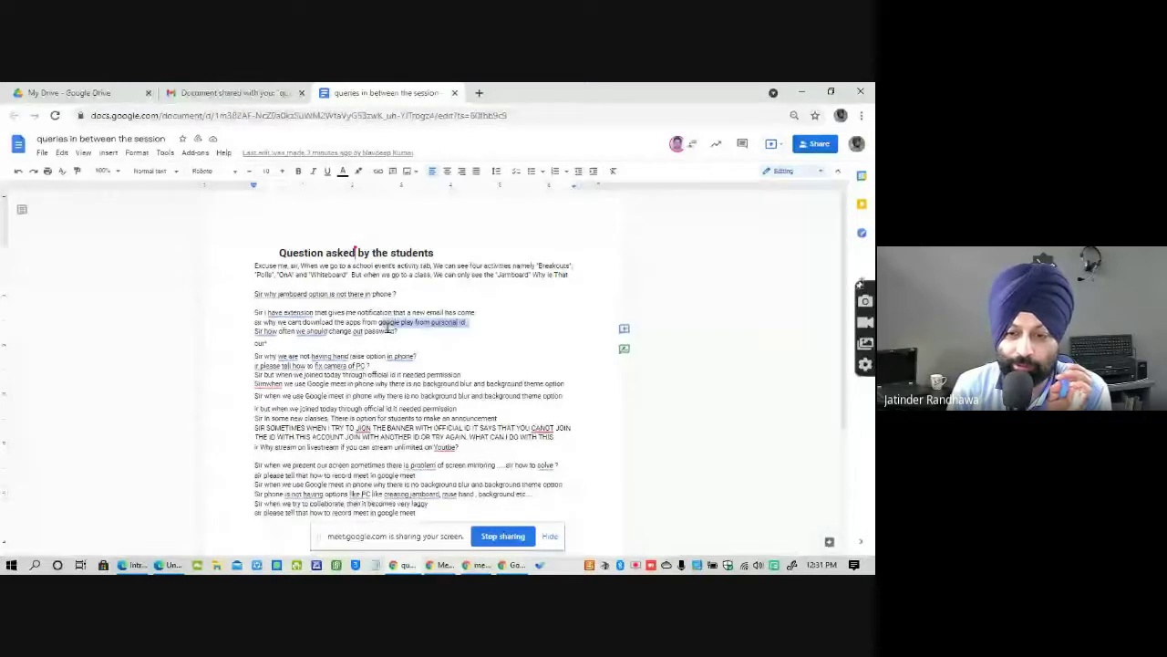
pyautogui.click(298, 170)
pyautogui.click(284, 172)
pyautogui.click(285, 173)
pyautogui.click(285, 172)
pyautogui.click(284, 172)
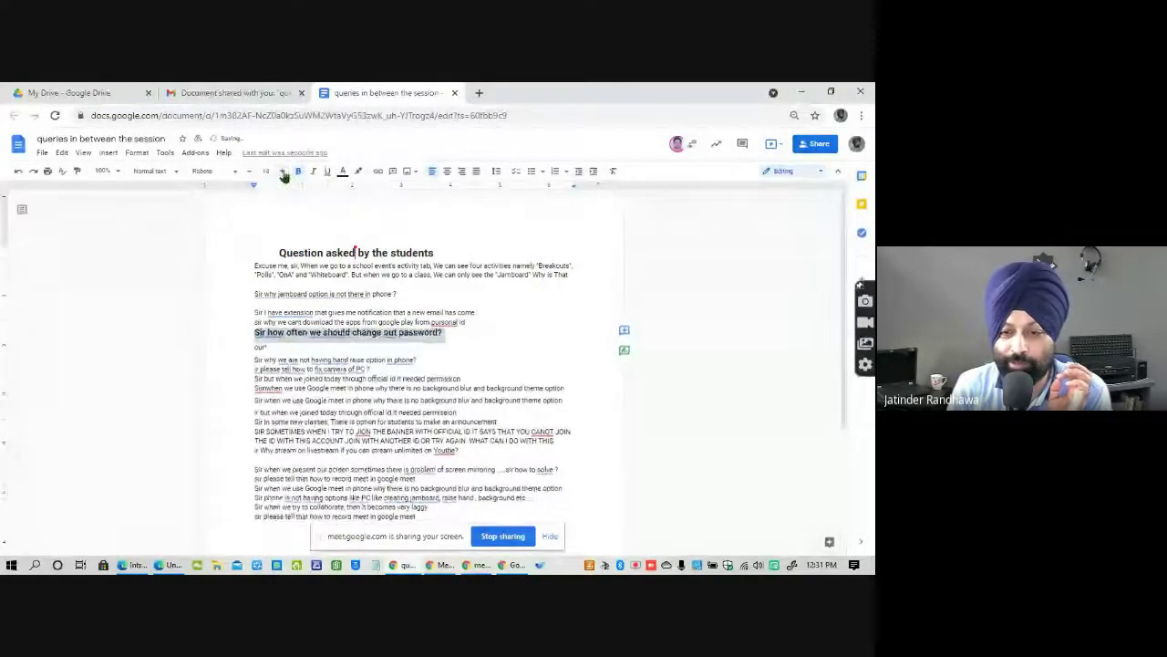
pyautogui.click(285, 172)
pyautogui.click(285, 173)
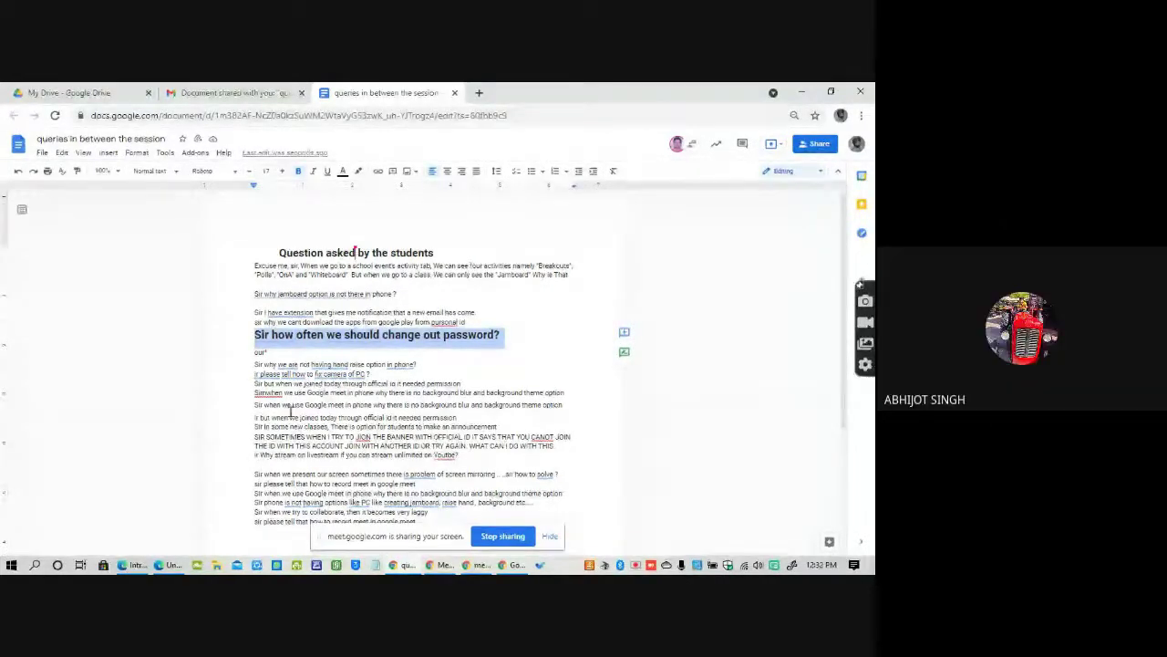
# Select the screen-sharing questions, then maximise the Emerging Education Tools meeting window over the doc.
pyautogui.scroll(-1, 445, 456)
pyautogui.scroll(-3, 446, 456)
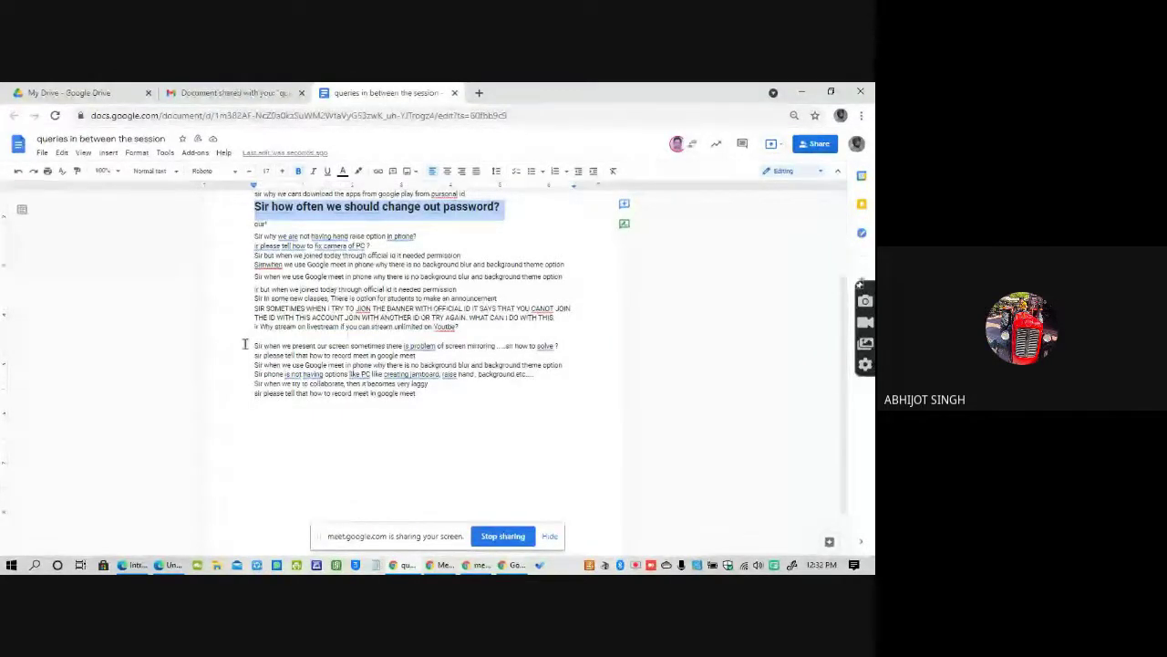
pyautogui.moveTo(244, 344); pyautogui.dragTo(558, 347)
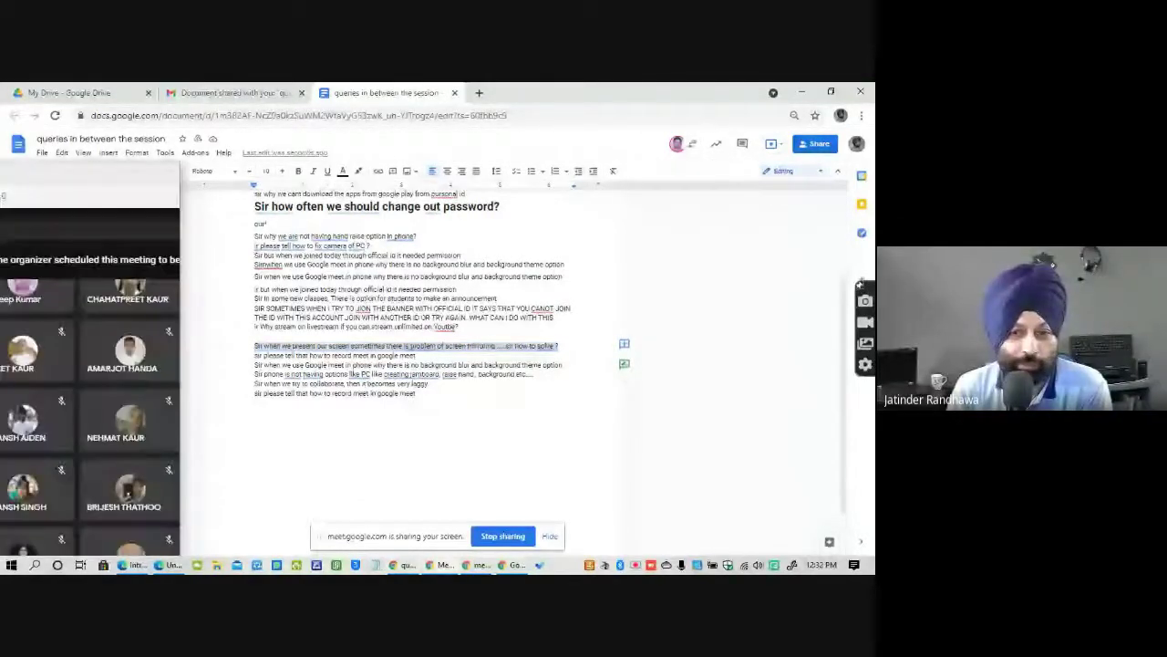
pyautogui.moveTo(137, 179); pyautogui.dragTo(483, 91)
pyautogui.doubleClick(654, 98)
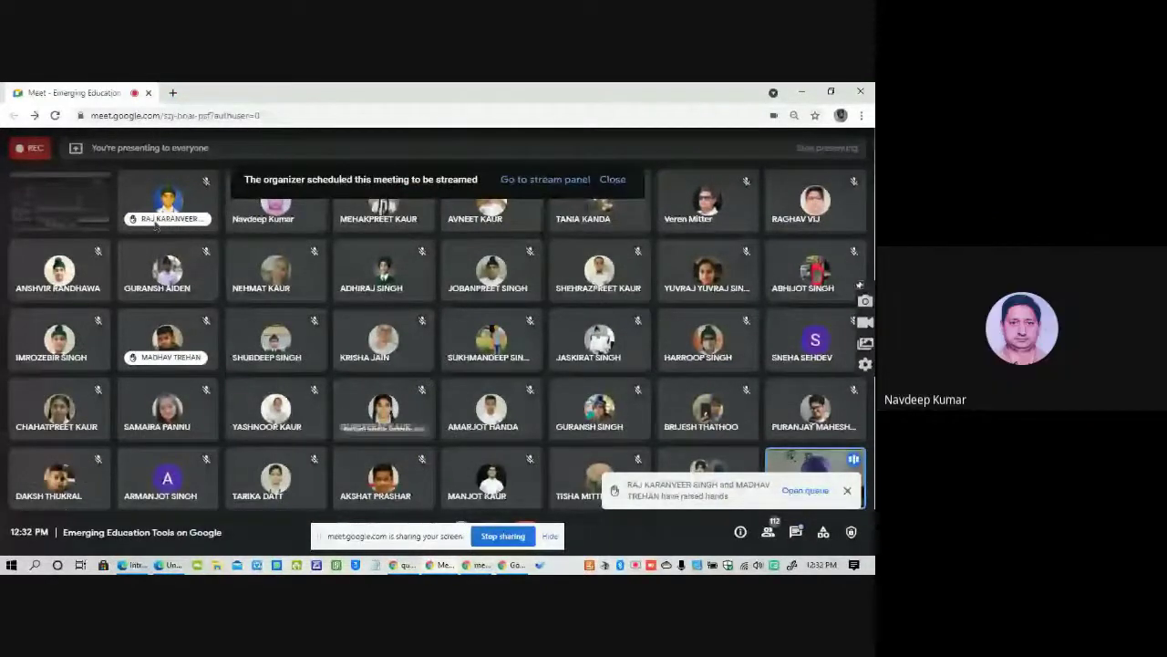
# Restore the Google Meet window, move it aside, and minimize it to reveal the queries document.
pyautogui.moveTo(43, 228)
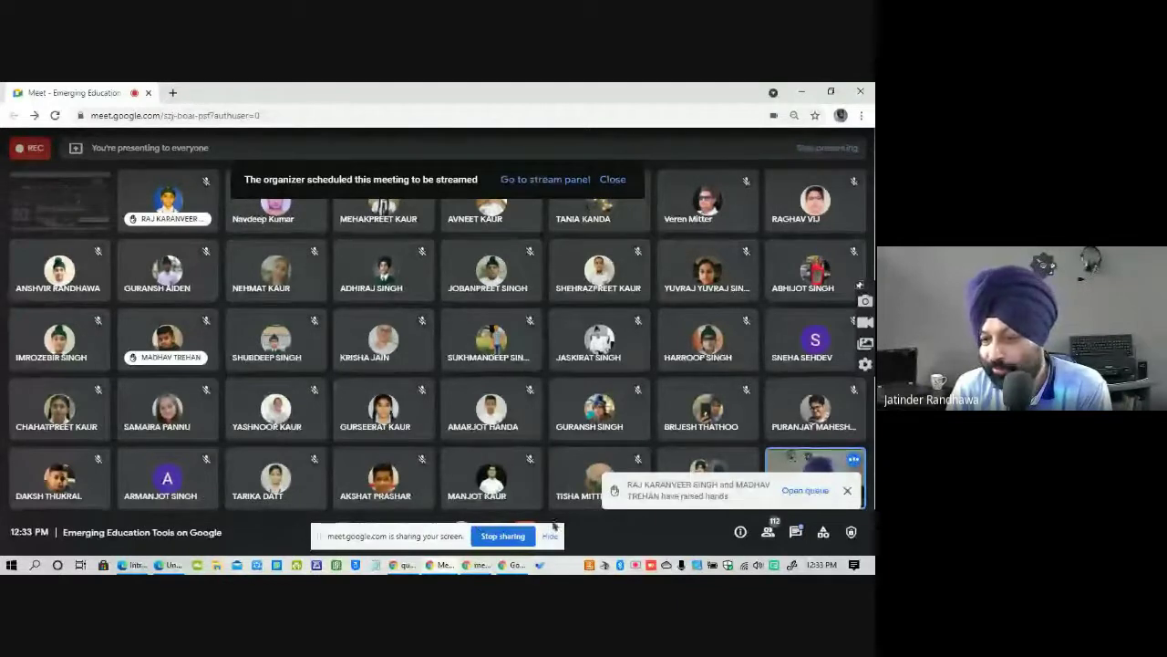
pyautogui.doubleClick(657, 92)
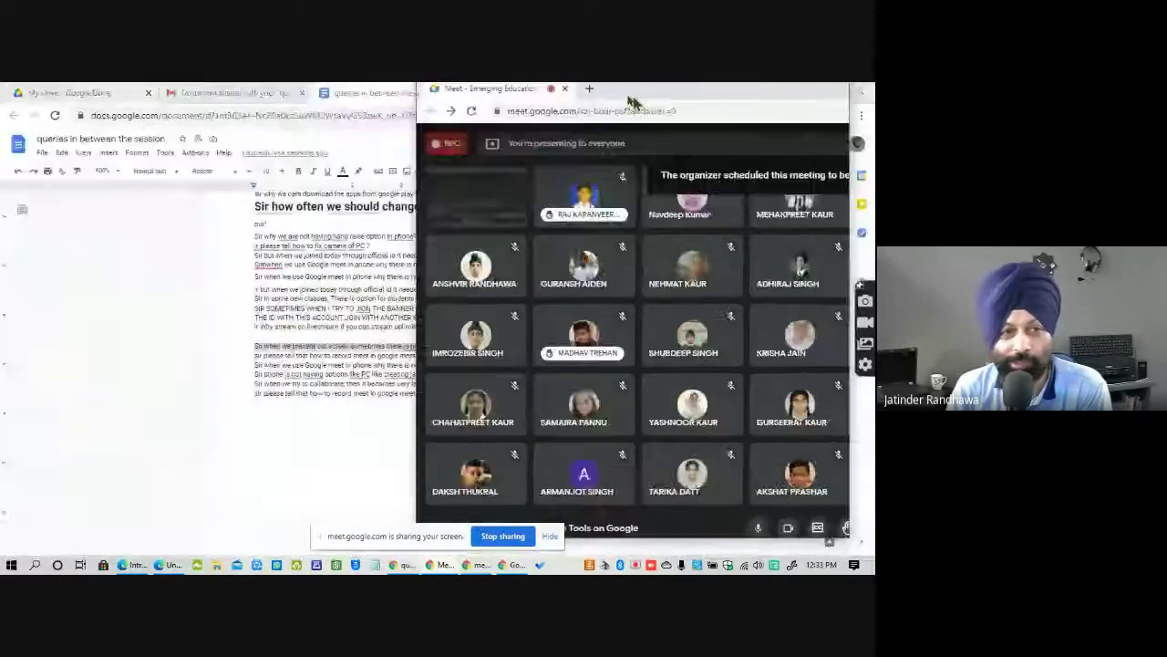
pyautogui.moveTo(632, 102); pyautogui.dragTo(387, 125)
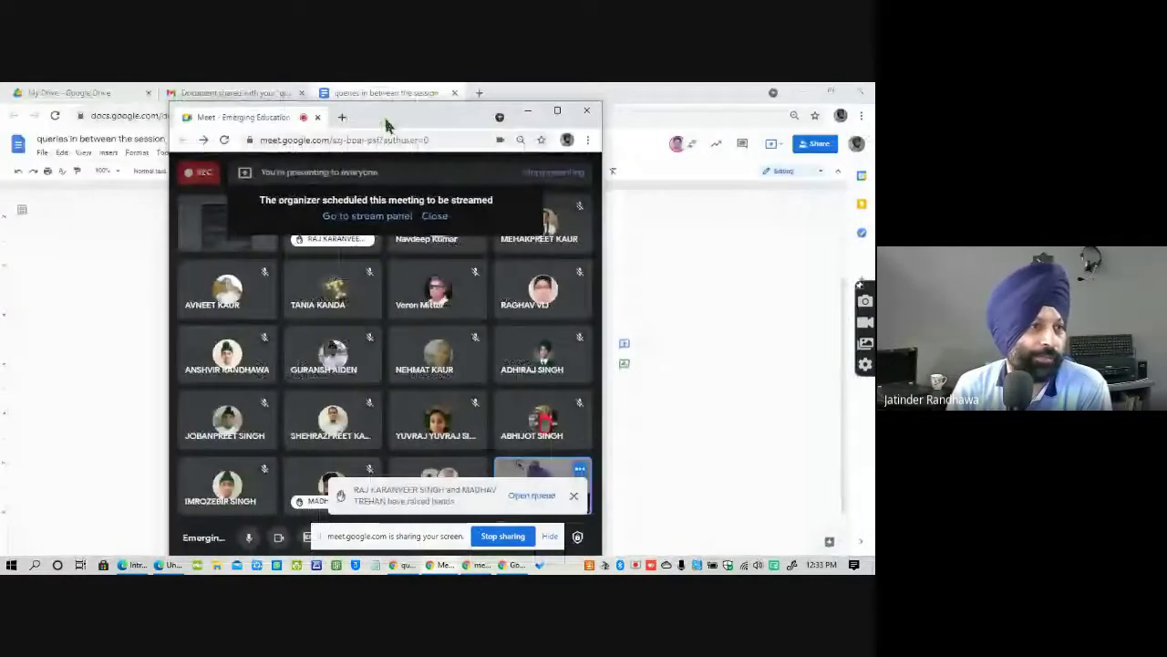
pyautogui.click(527, 110)
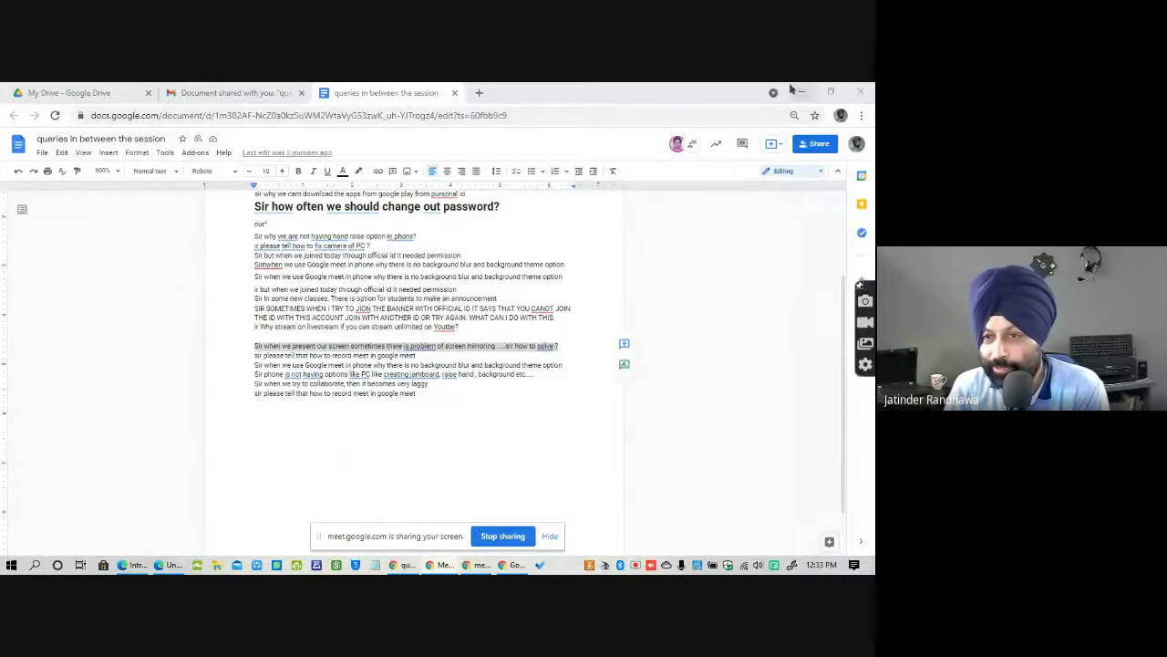
# Close the queries document and Gmail tabs, then return to Intro to Google Docs below its text.
pyautogui.click(454, 92)
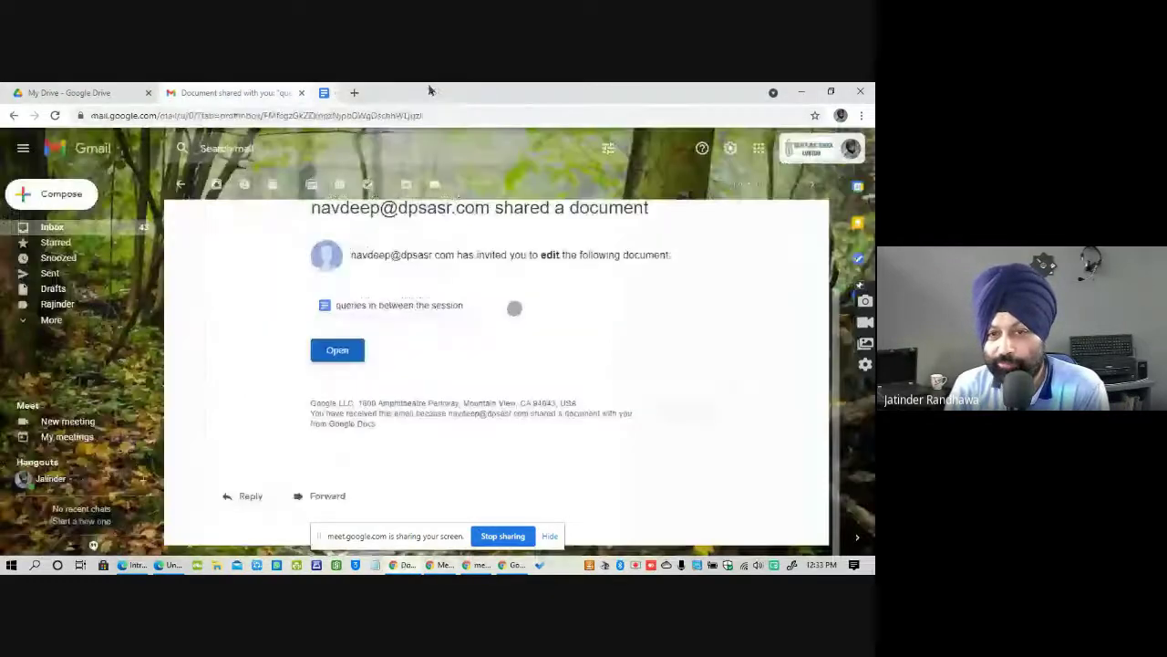
pyautogui.hotkey('ctrl', 'w')
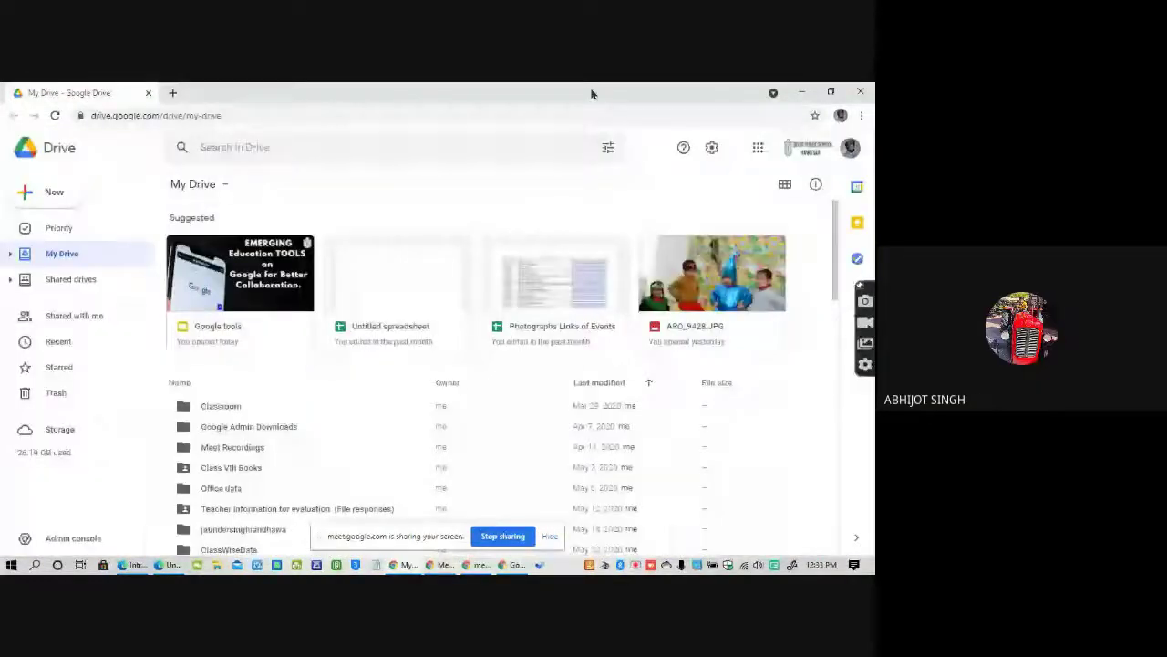
pyautogui.hotkey('ctrl', 'w')
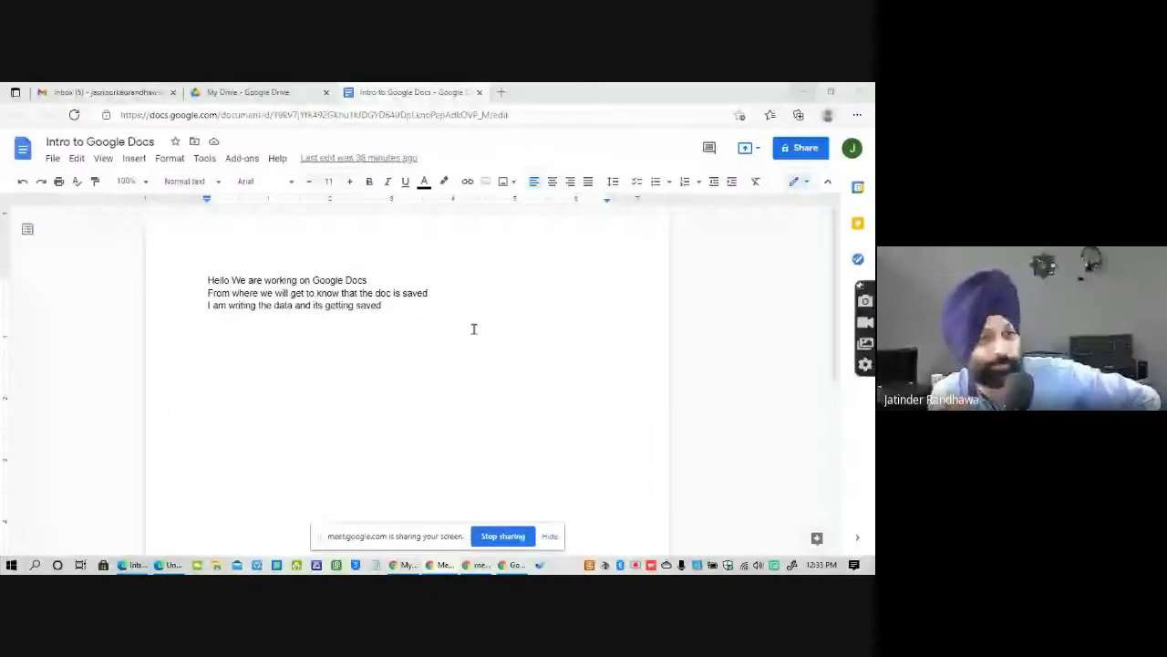
pyautogui.click(317, 371)
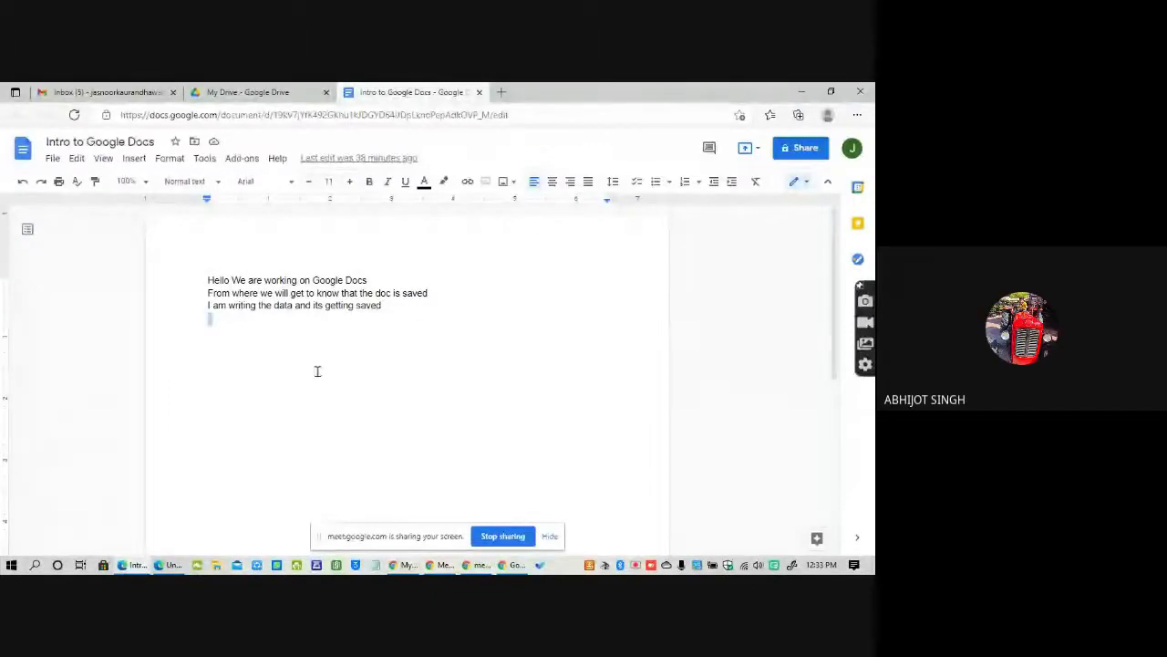